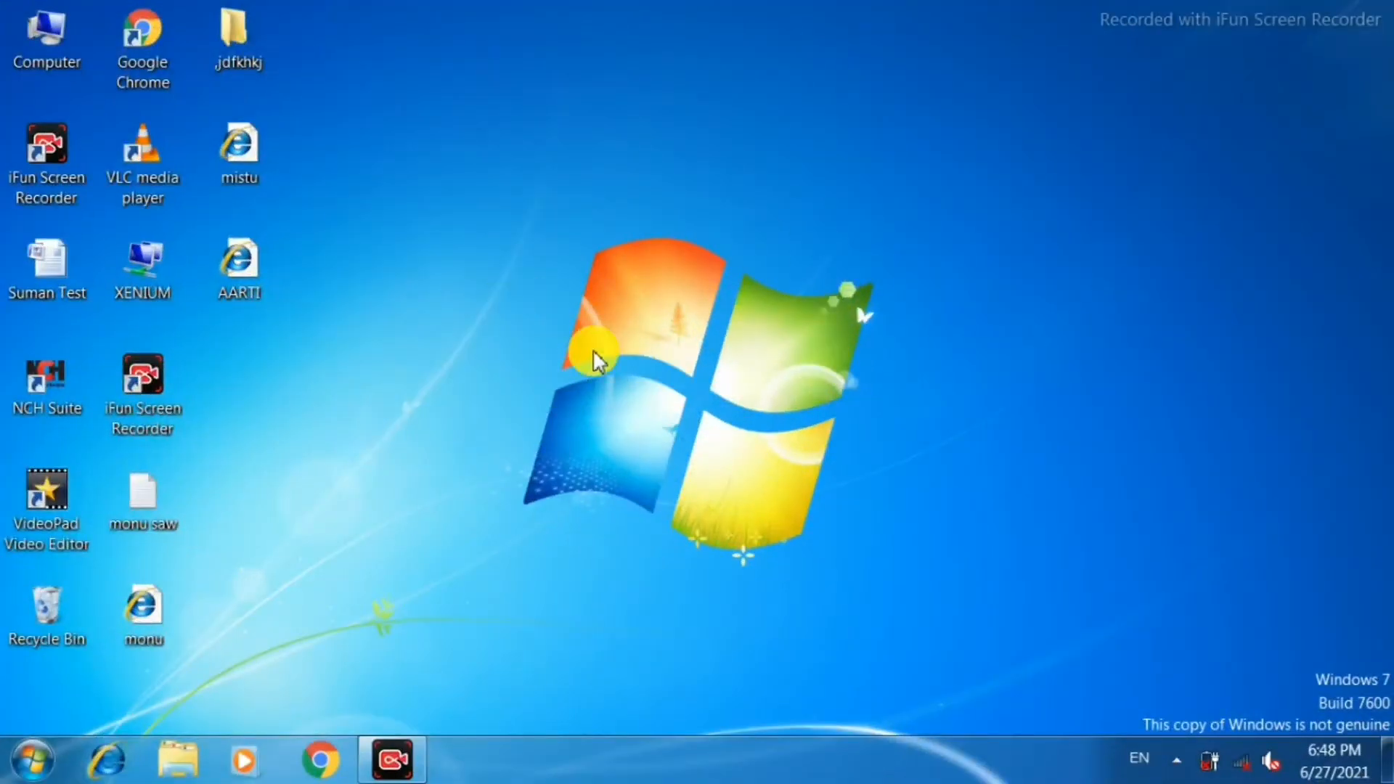
# Open WordPad with a blank document and look over its view options before returning to the editing commands.
pyautogui.click(36, 773)
pyautogui.click(125, 651)
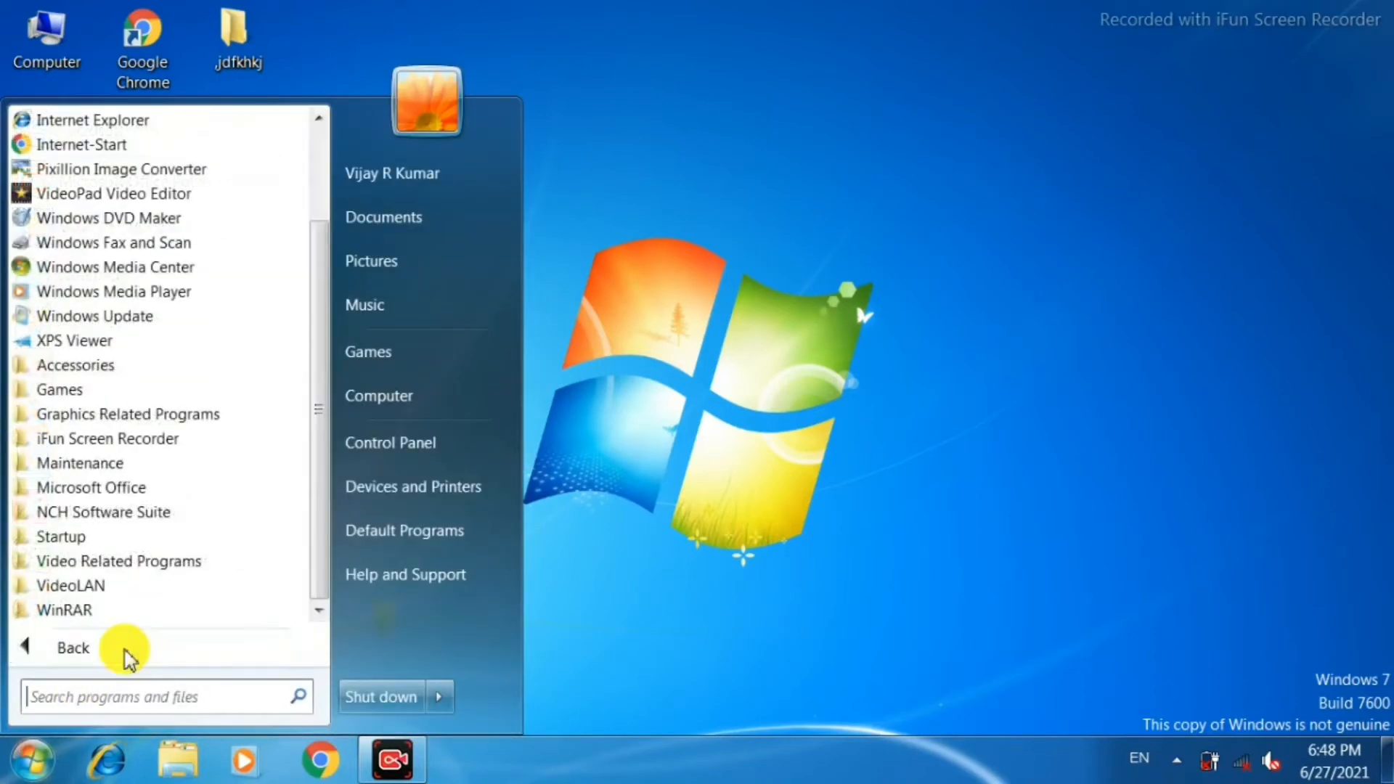
pyautogui.click(103, 366)
pyautogui.click(79, 536)
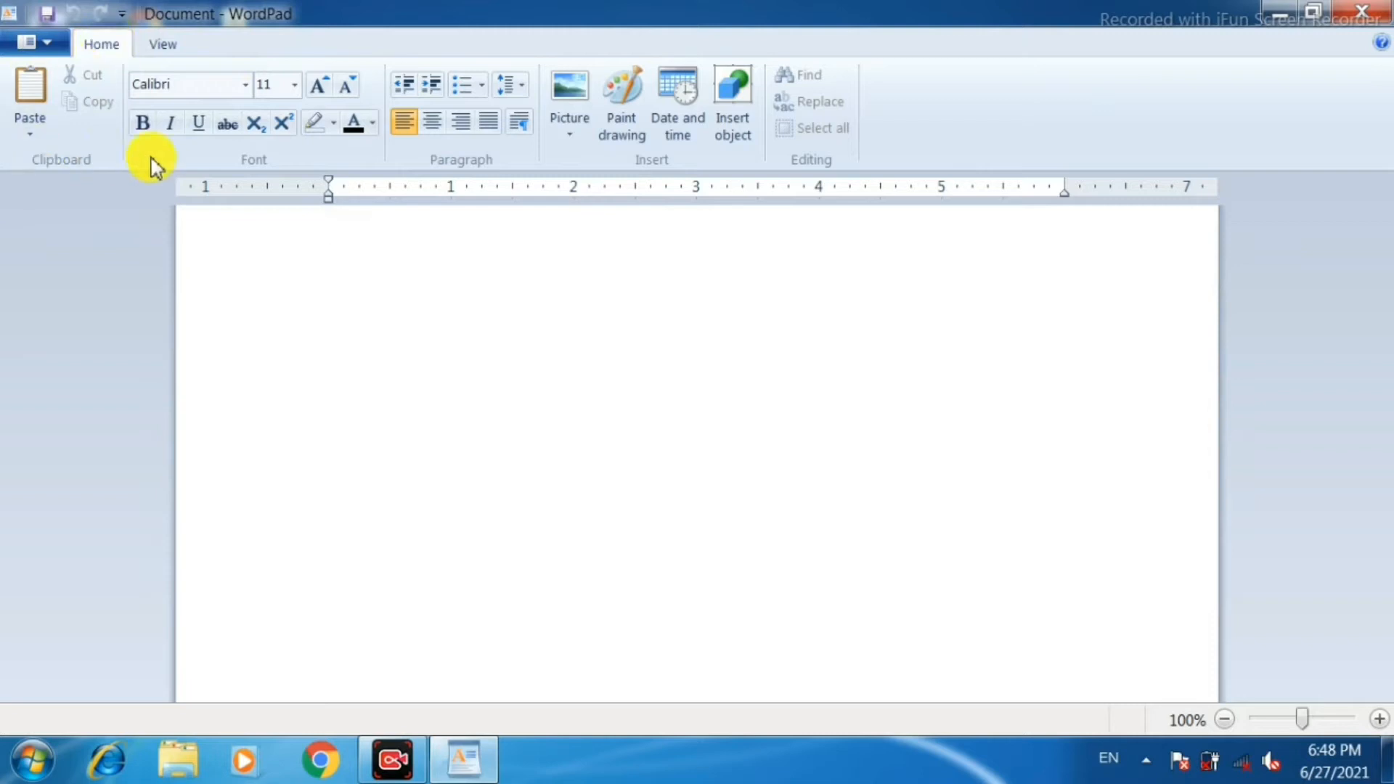
pyautogui.click(159, 48)
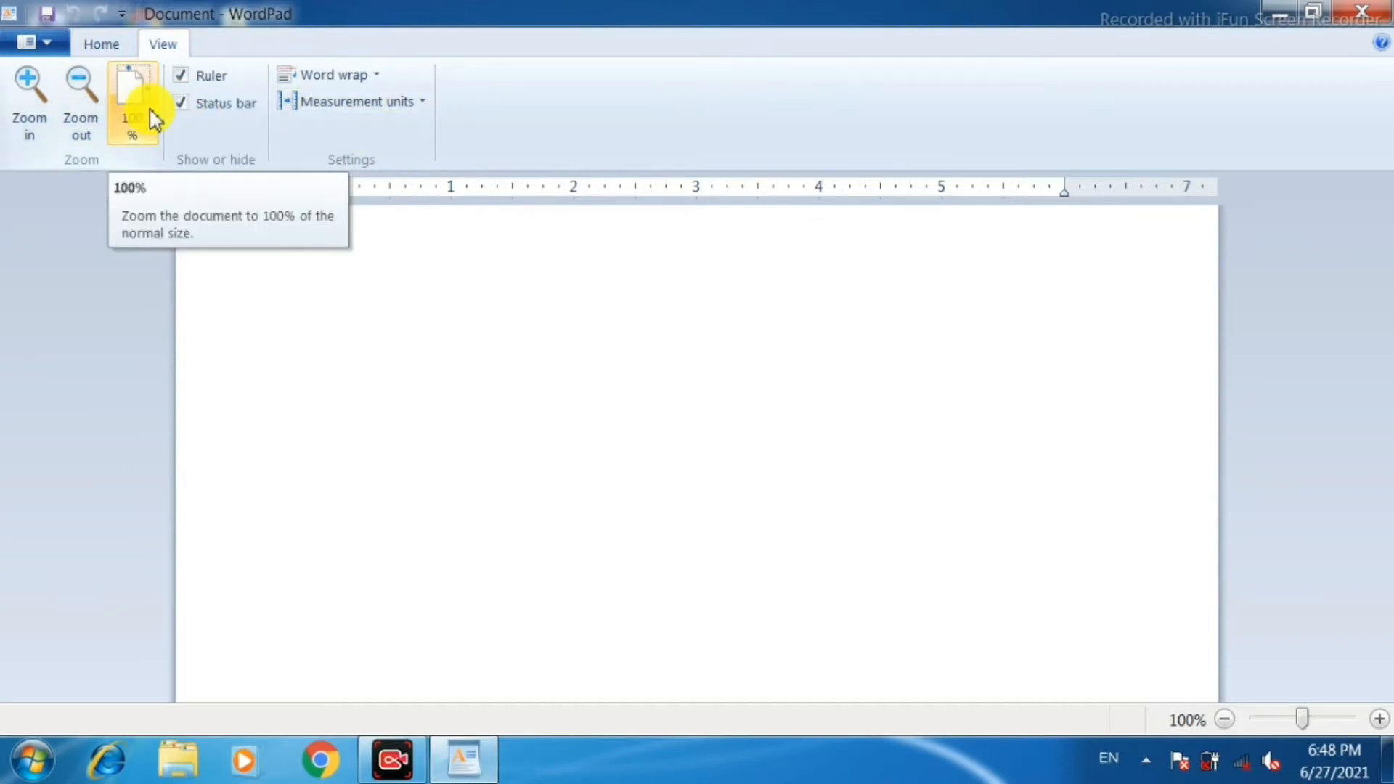
pyautogui.click(105, 46)
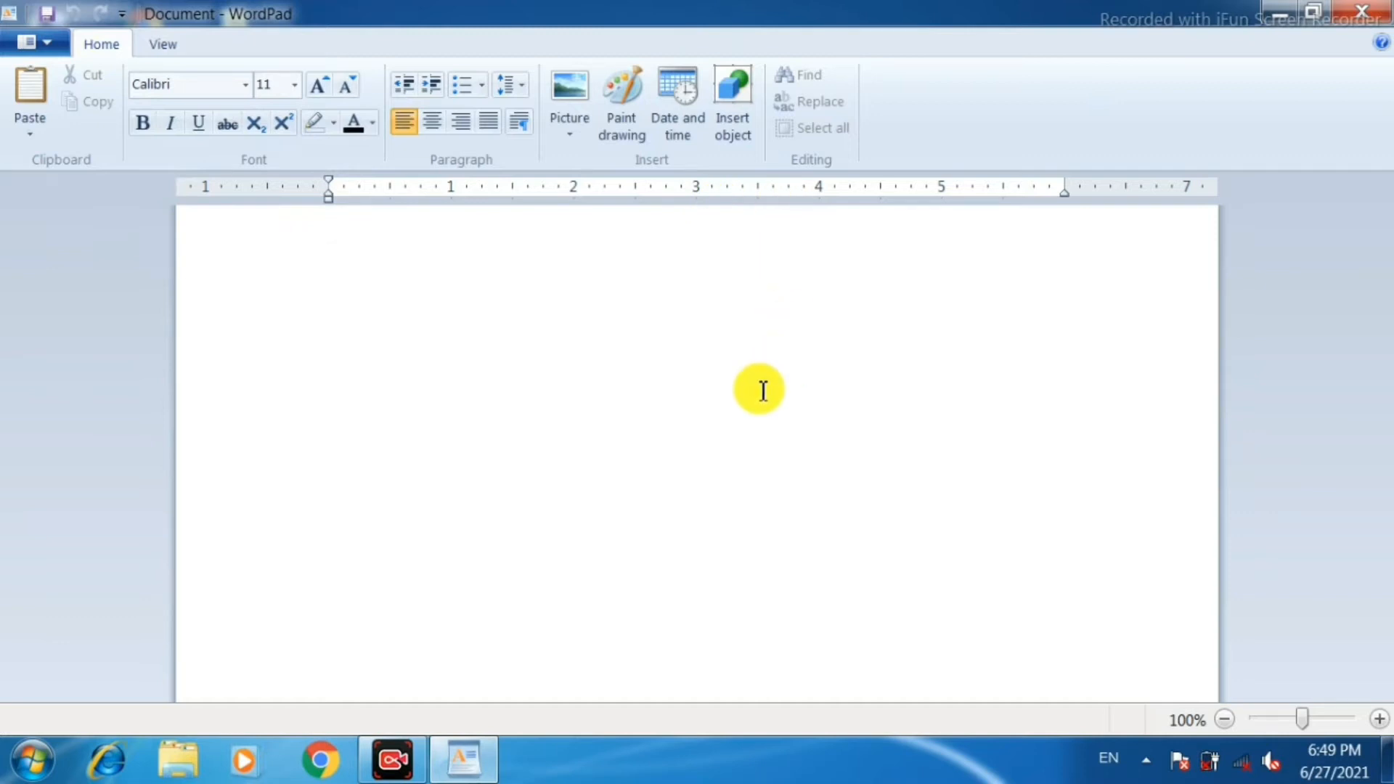
# Paste the copied WordPad practice notes into the blank document and return to the beginning of the text.
pyautogui.hotkey('ctrl', 'v')
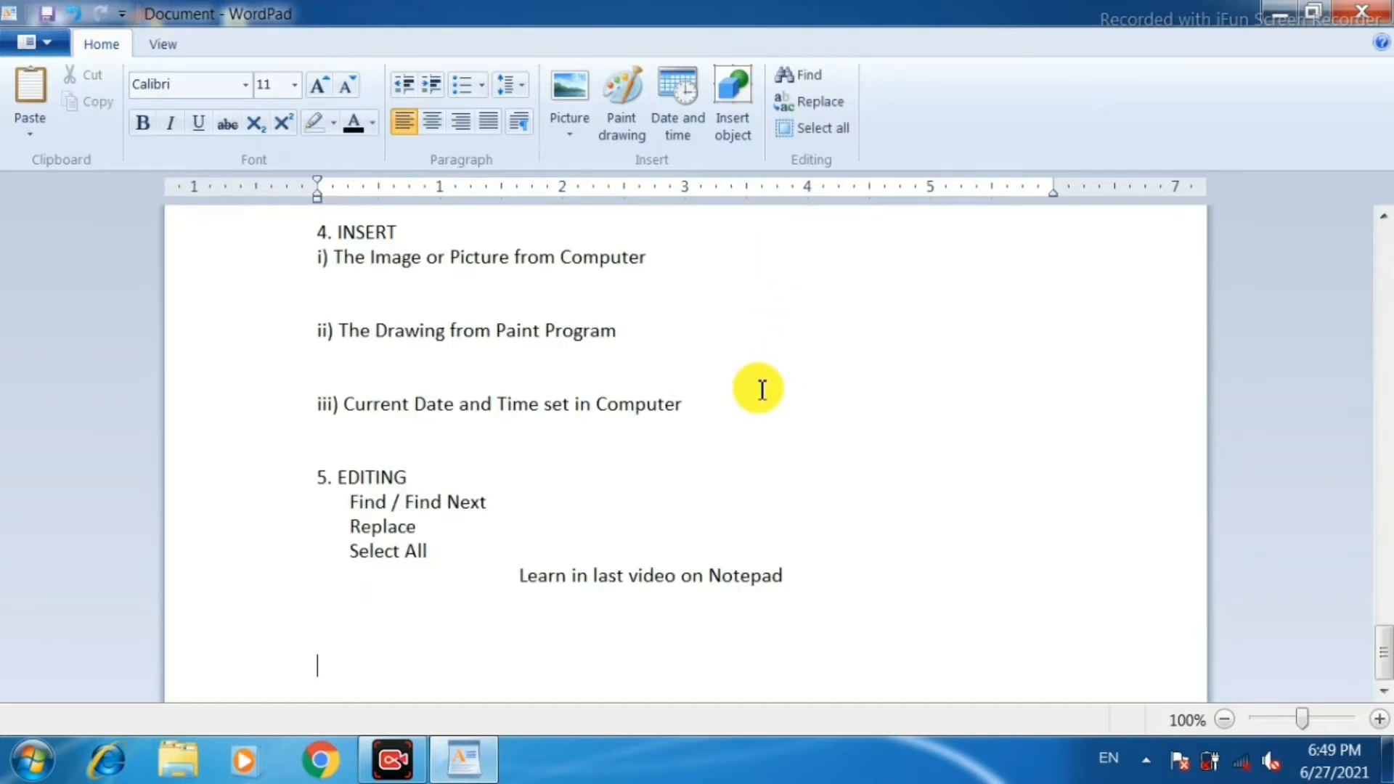
pyautogui.scroll(15, 480, 359)
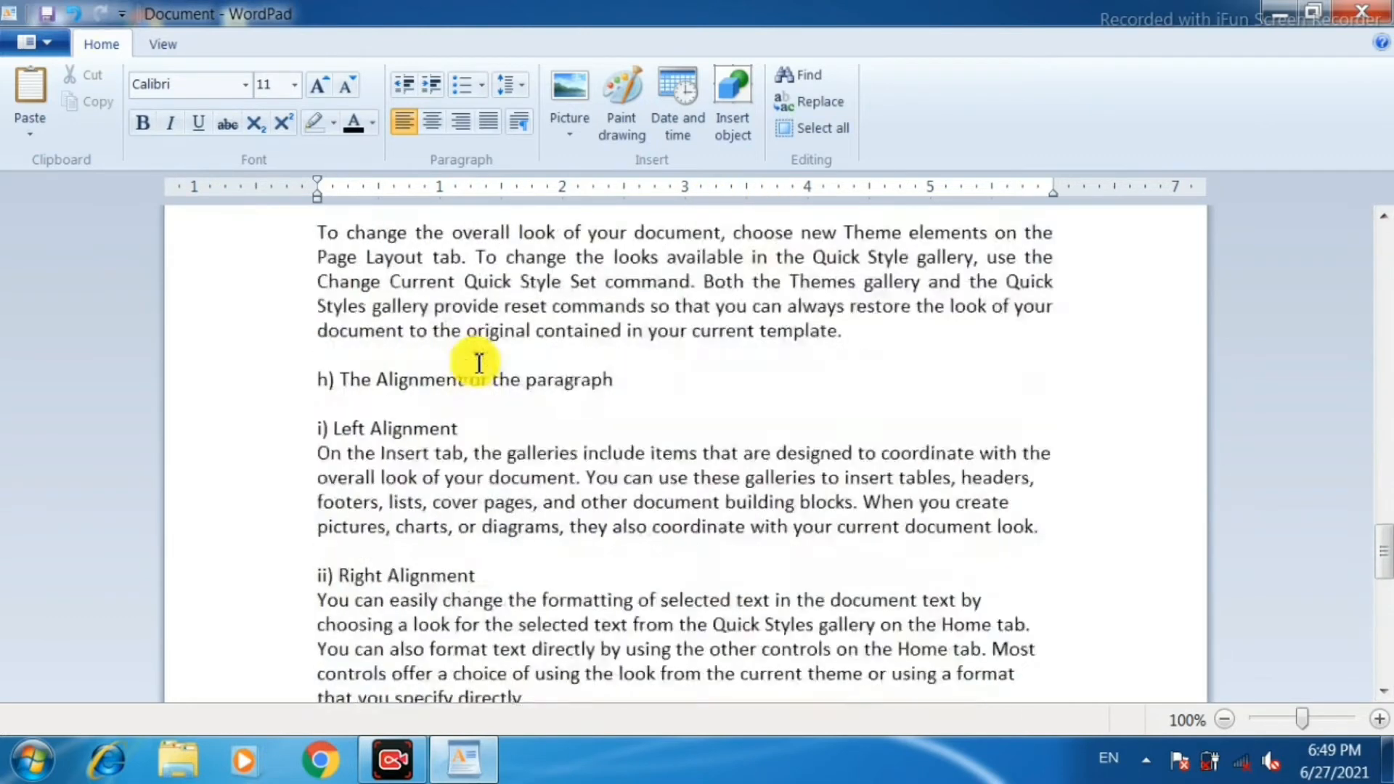
pyautogui.scroll(6, 491, 347)
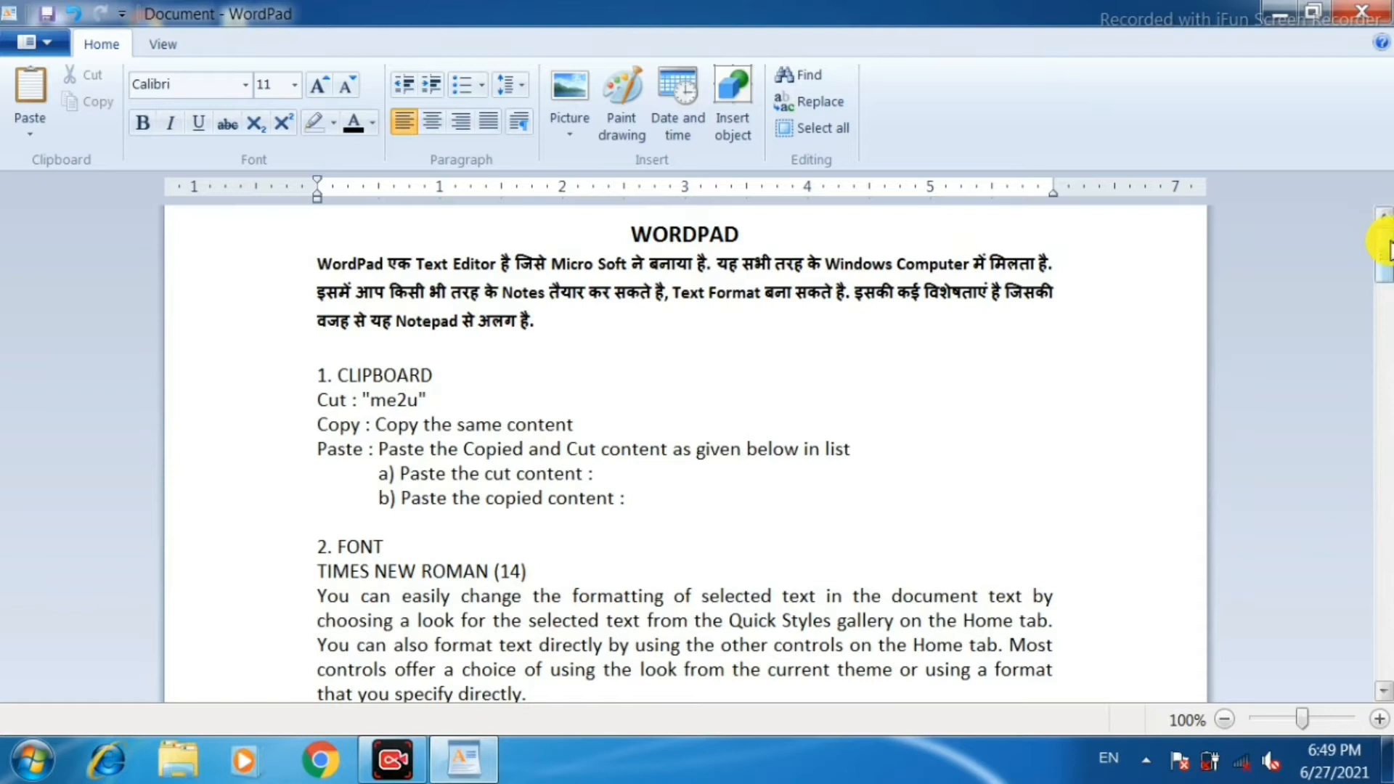
pyautogui.moveTo(1386, 258)
pyautogui.mouseDown()
pyautogui.moveTo(1386, 352)
pyautogui.moveTo(1372, 236)
pyautogui.moveTo(1383, 305)
pyautogui.moveTo(1386, 254)
pyautogui.mouseUp()
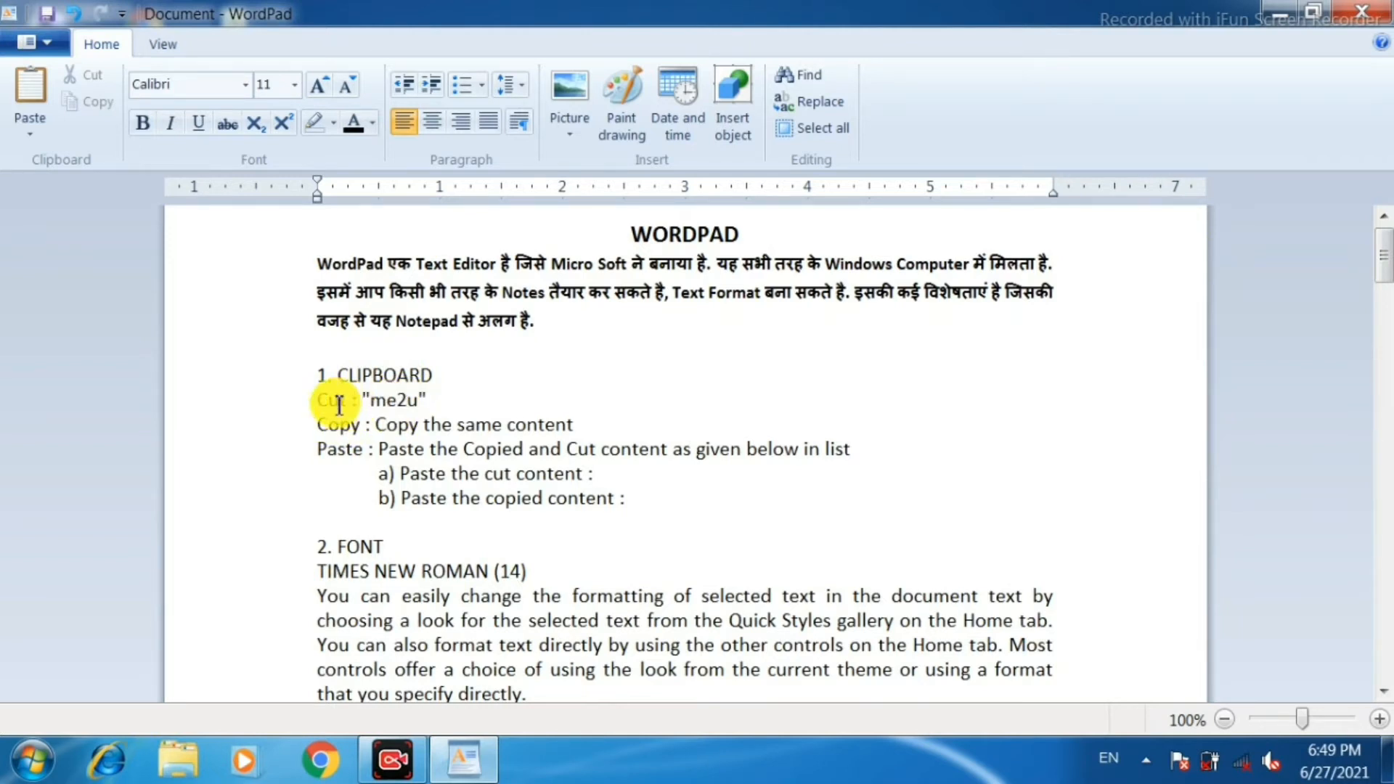
# Cut "me2u" from between the quotes in the Cut line and paste it after "a) Paste the cut content :".
pyautogui.click(623, 477)
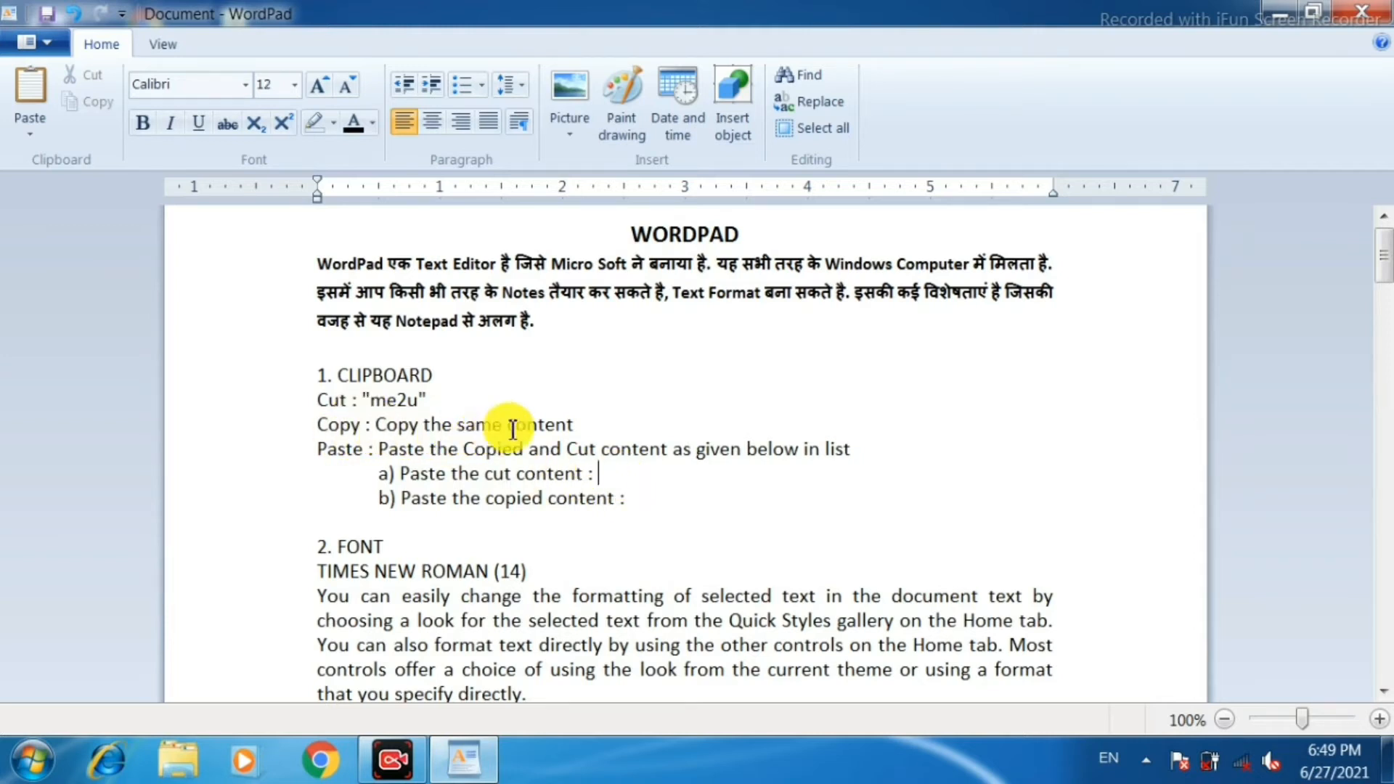
pyautogui.click(650, 503)
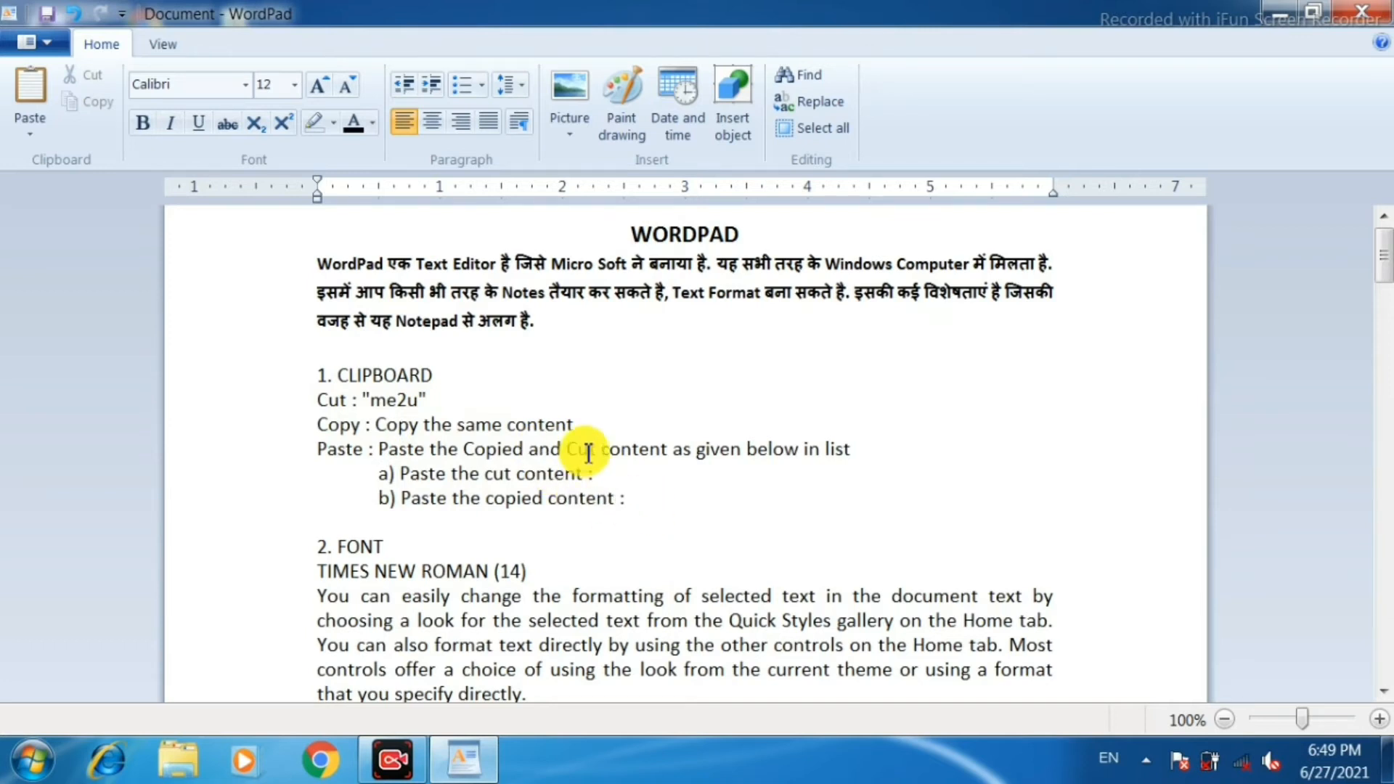
pyautogui.doubleClick(398, 405)
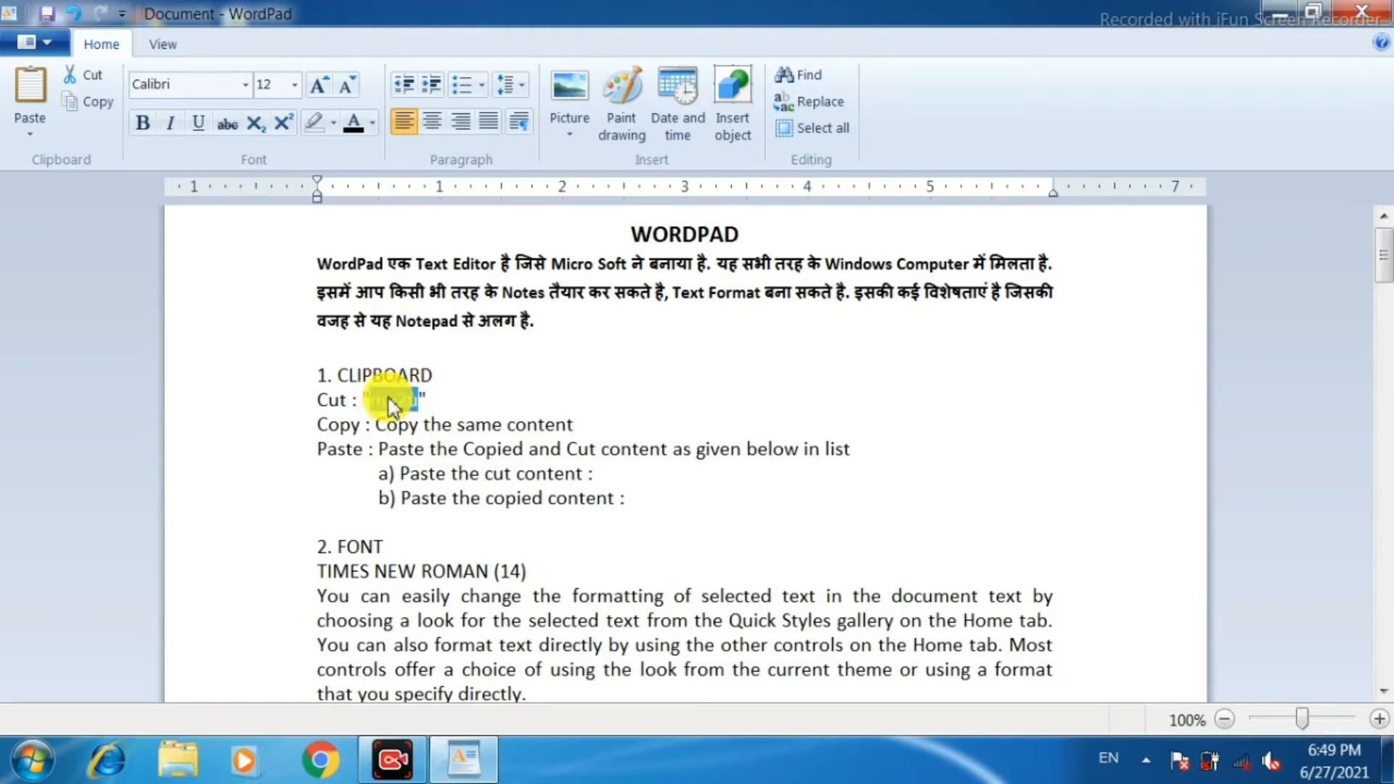
pyautogui.click(93, 82)
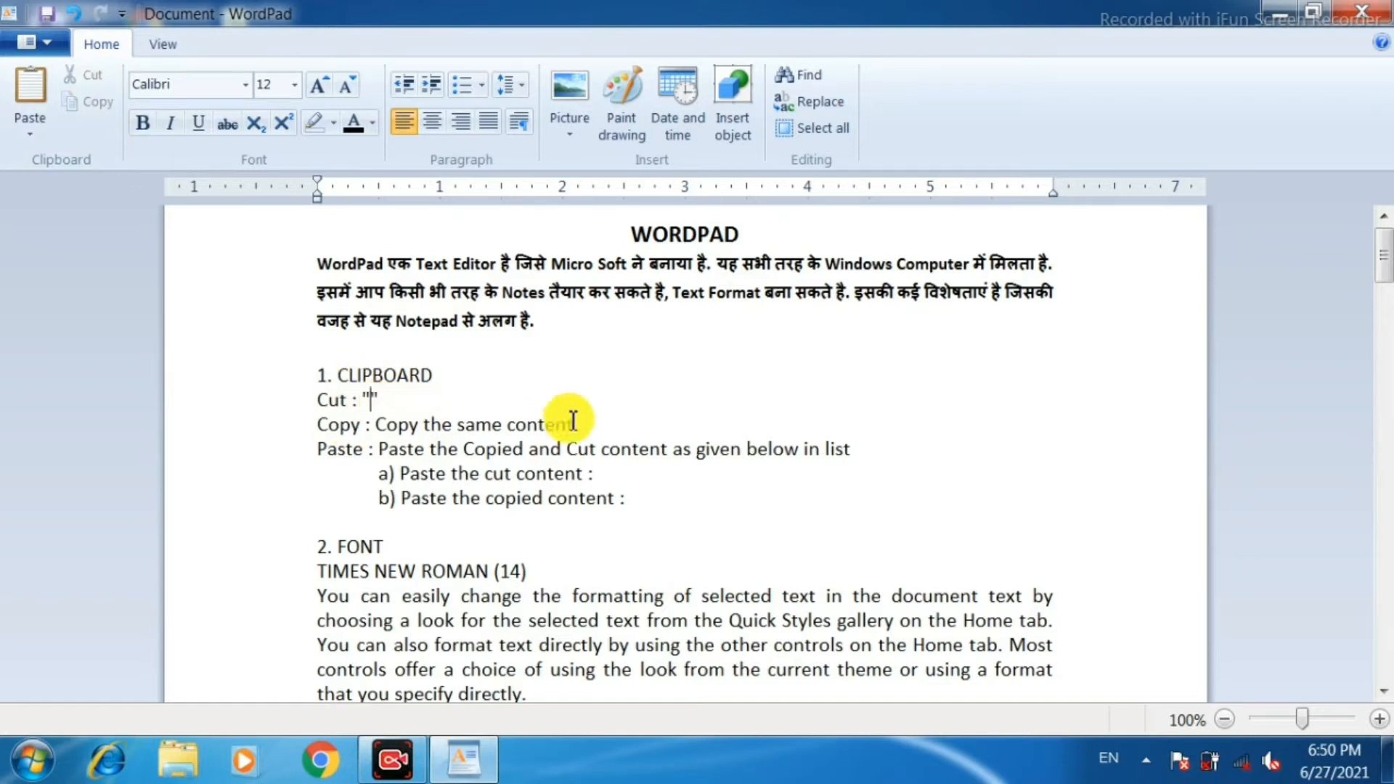
pyautogui.click(643, 479)
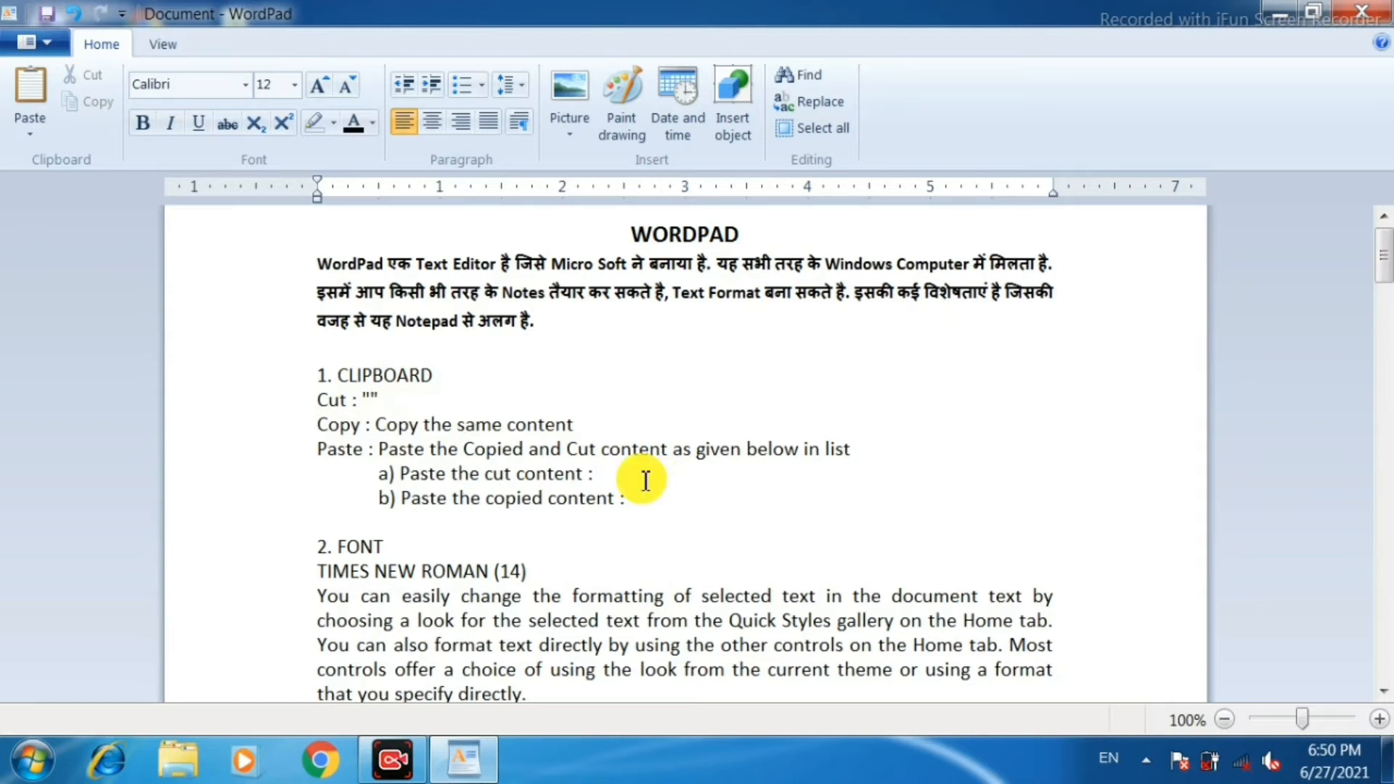
pyautogui.click(30, 92)
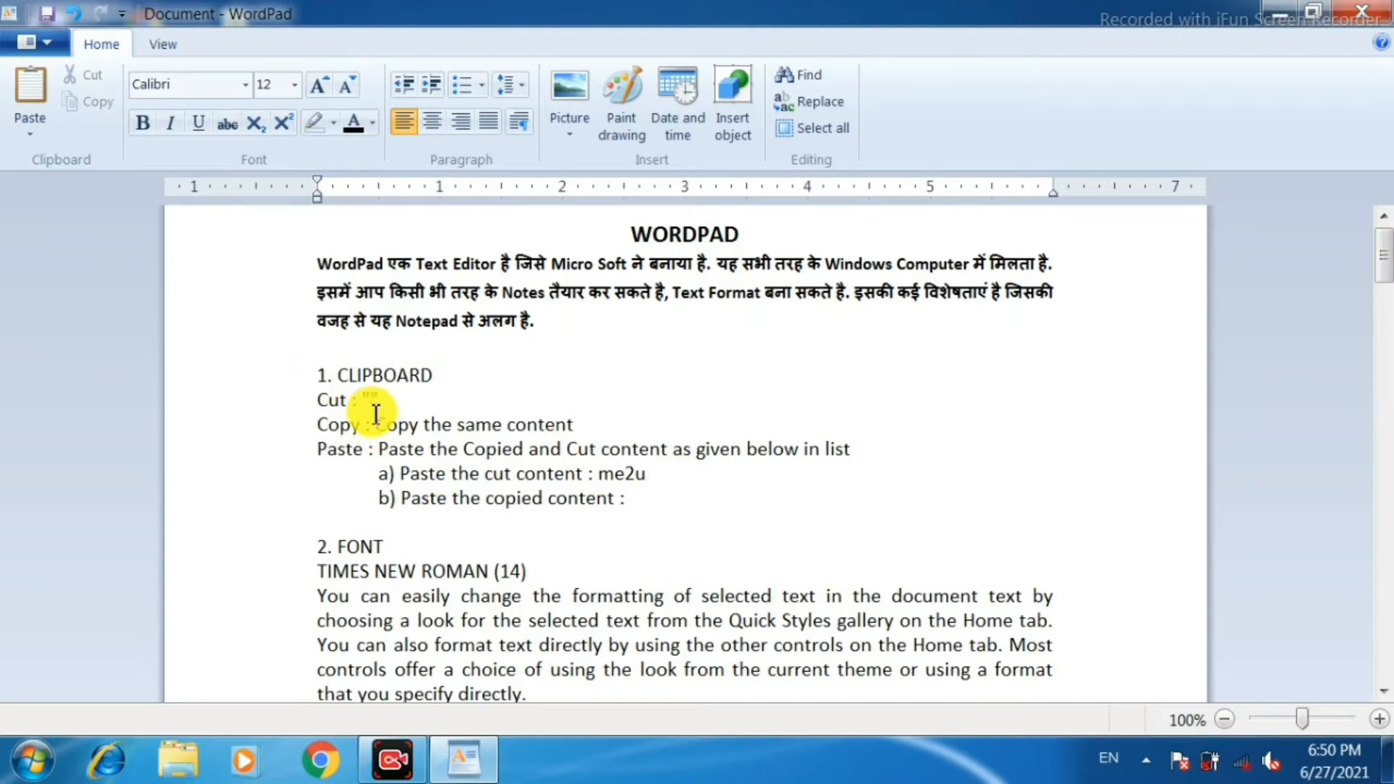
# Copy the text "Copy the same content" and paste it after "b) Paste the copied content :".
pyautogui.moveTo(376, 427); pyautogui.dragTo(544, 423)
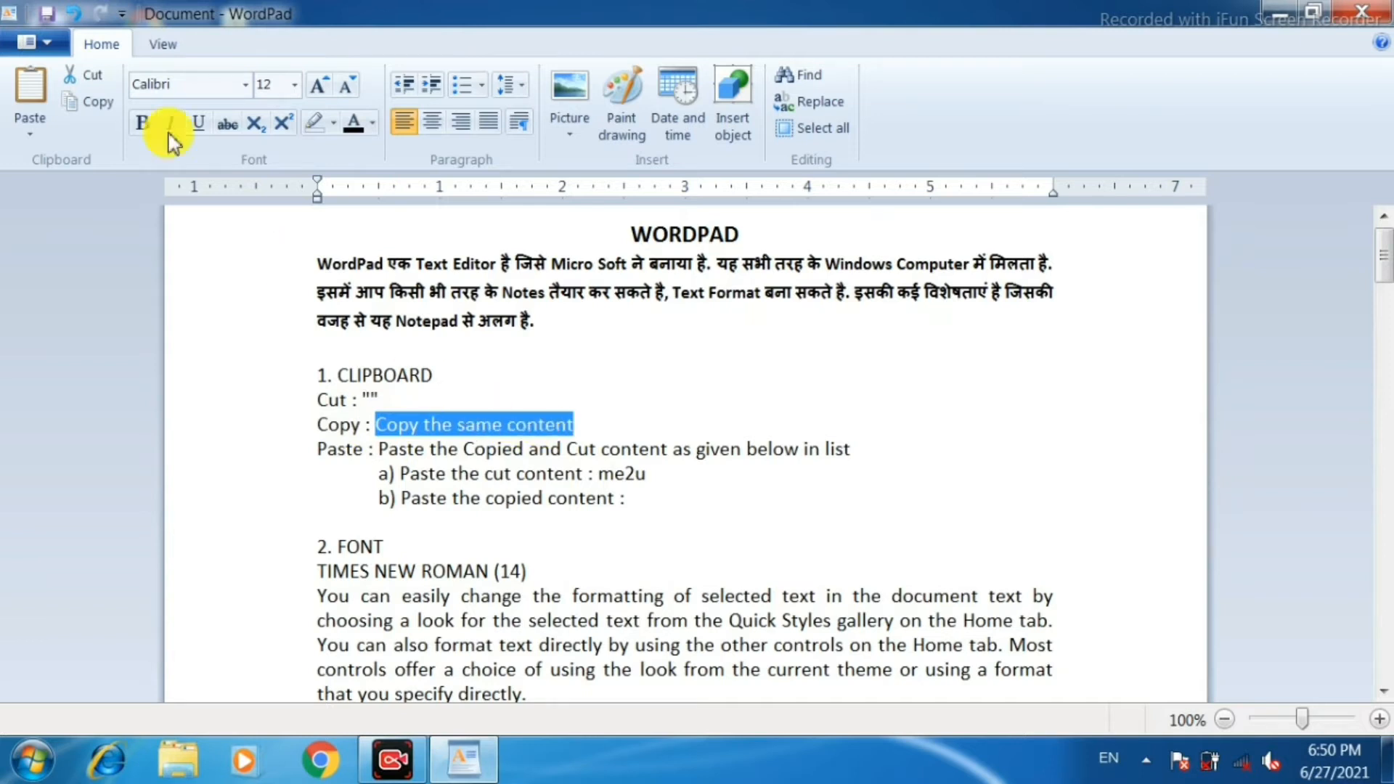
pyautogui.click(105, 108)
pyautogui.click(678, 491)
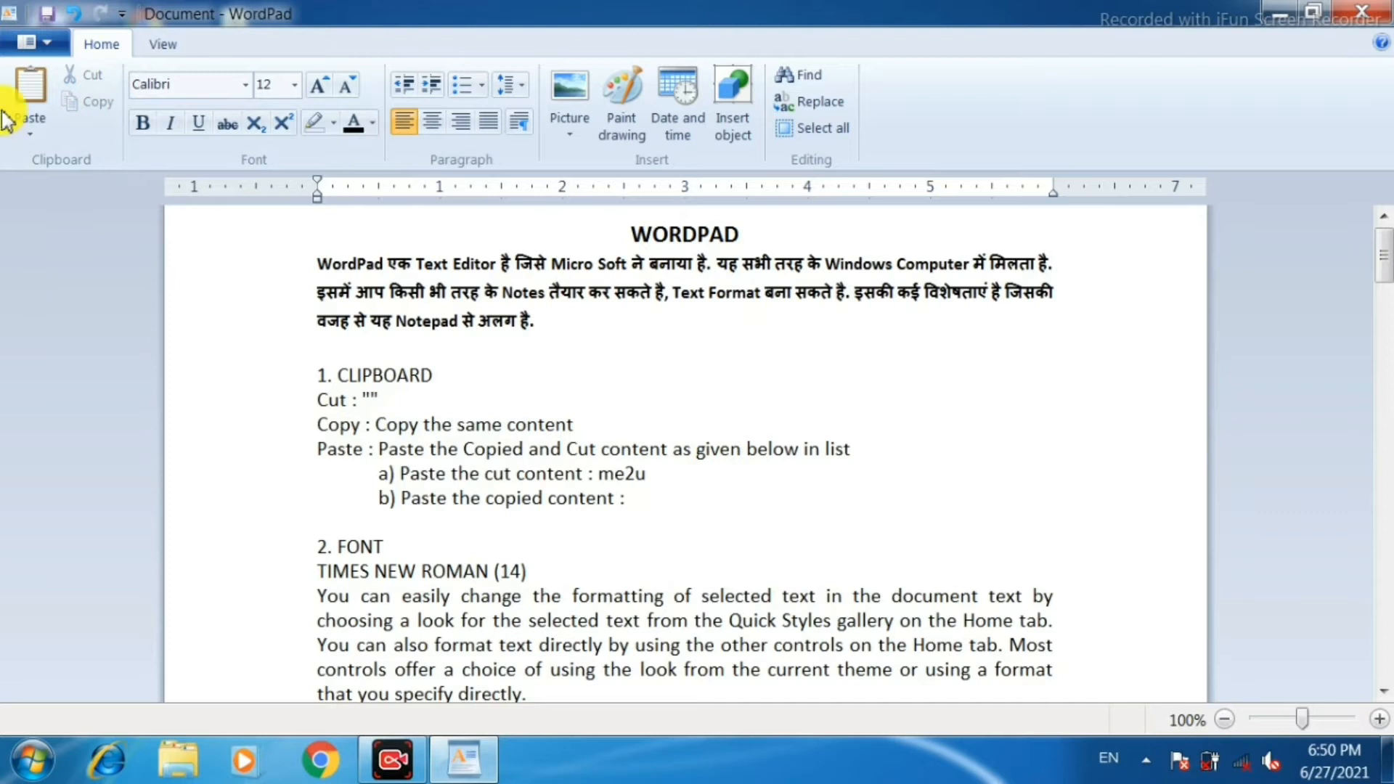
pyautogui.click(31, 91)
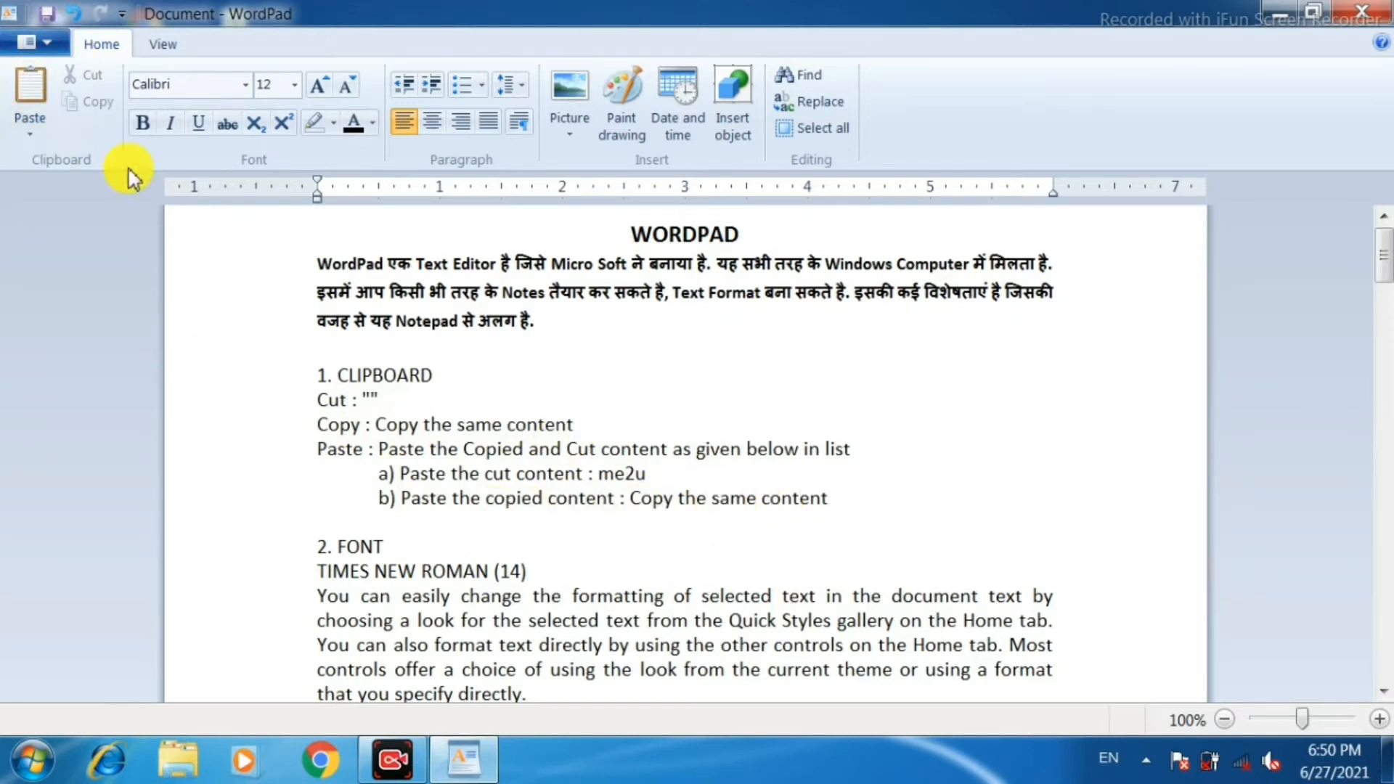
# Change the font of the "TIMES NEW ROMAN (14)" line under 2. FONT to Times New Roman.
pyautogui.scroll(-1, 585, 424)
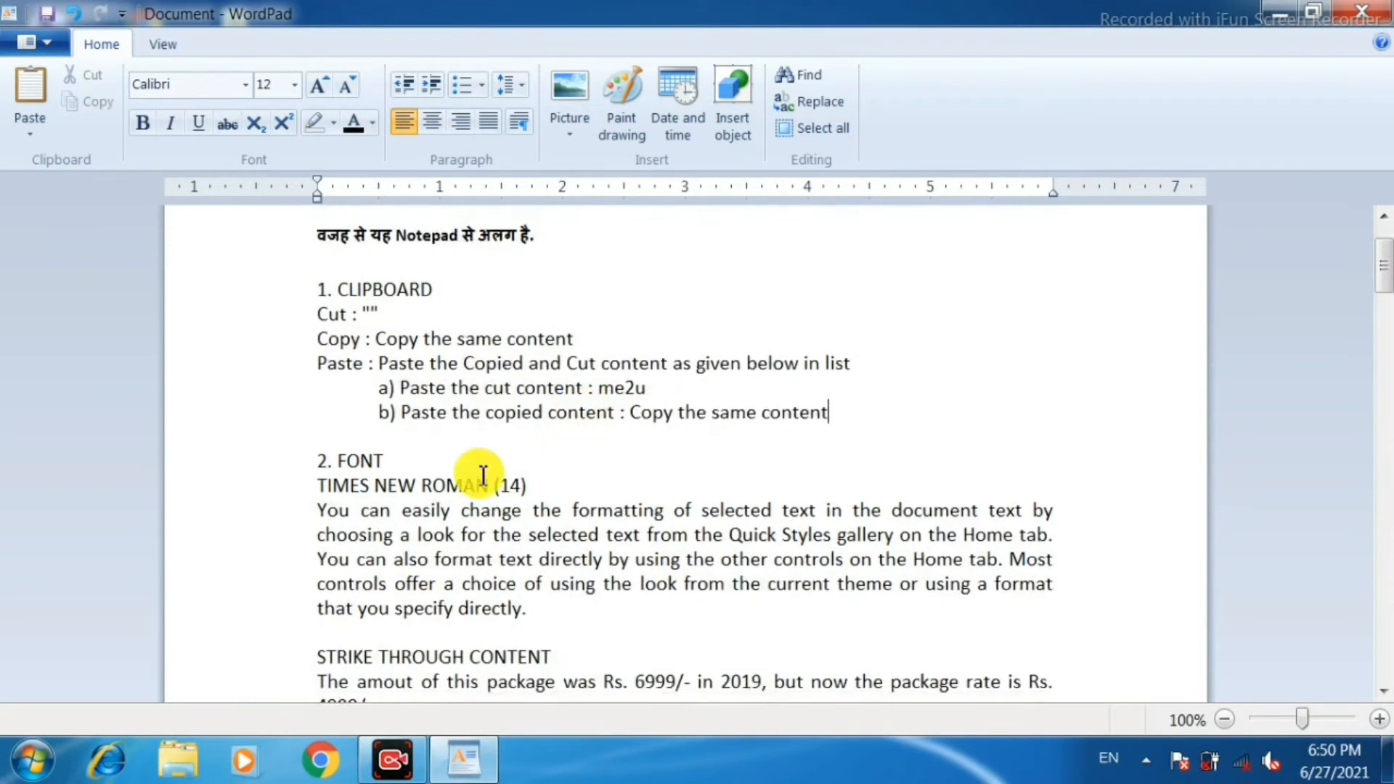
pyautogui.scroll(-1, 370, 501)
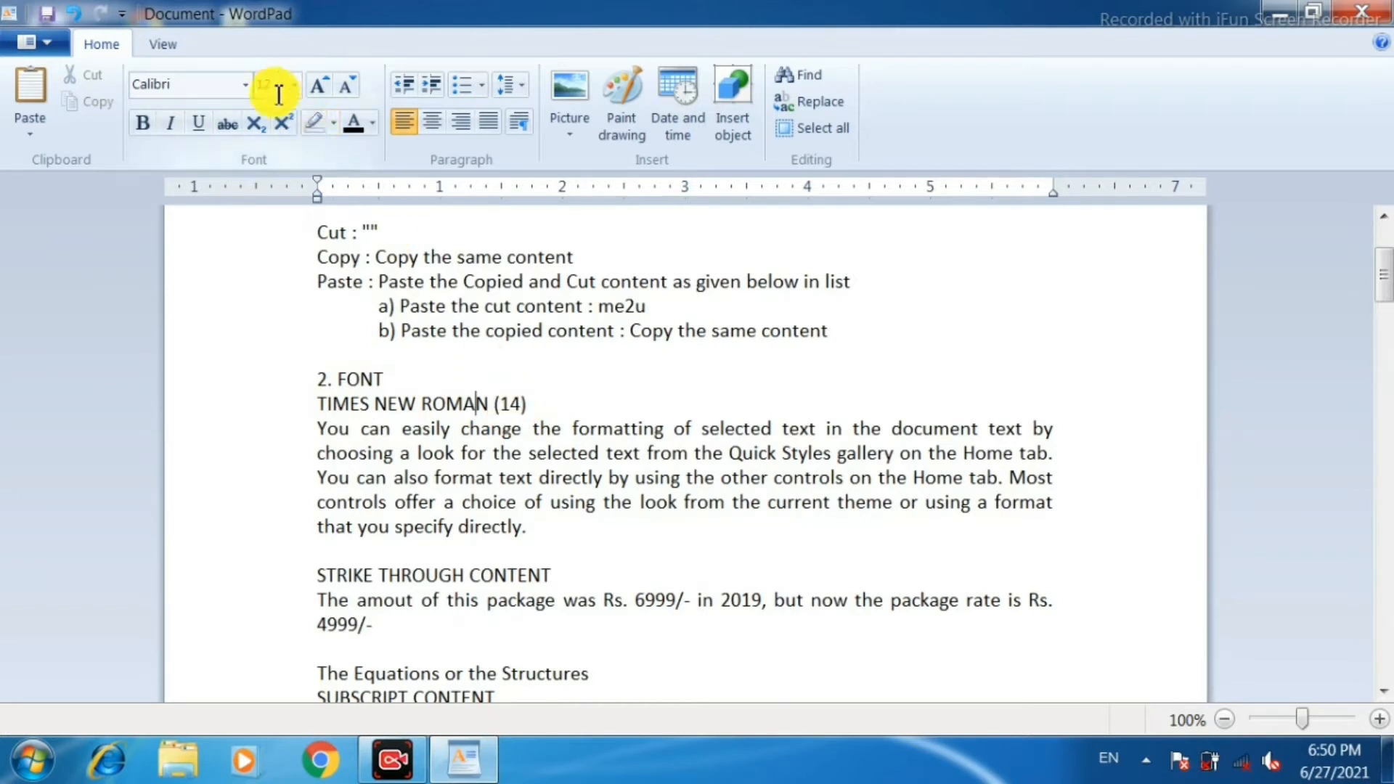
pyautogui.click(290, 408)
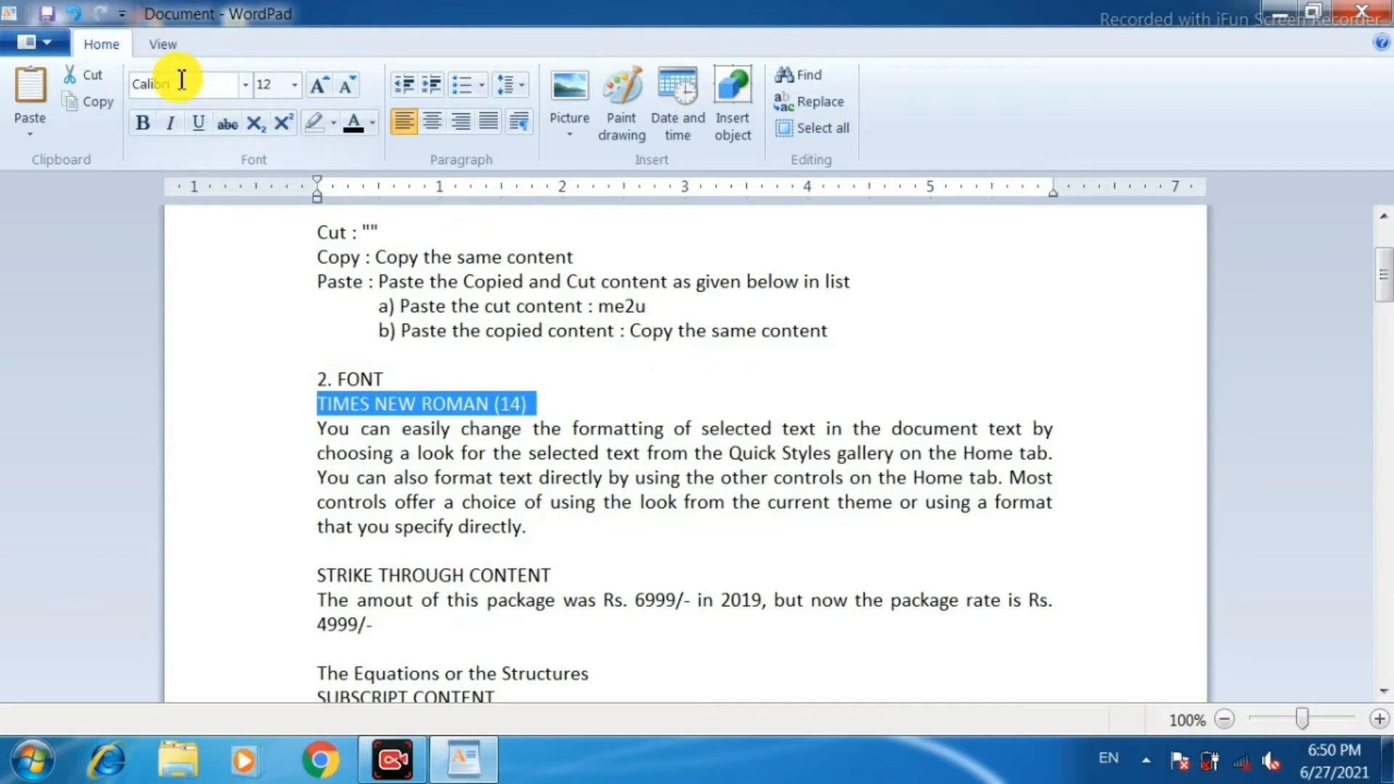
pyautogui.click(247, 86)
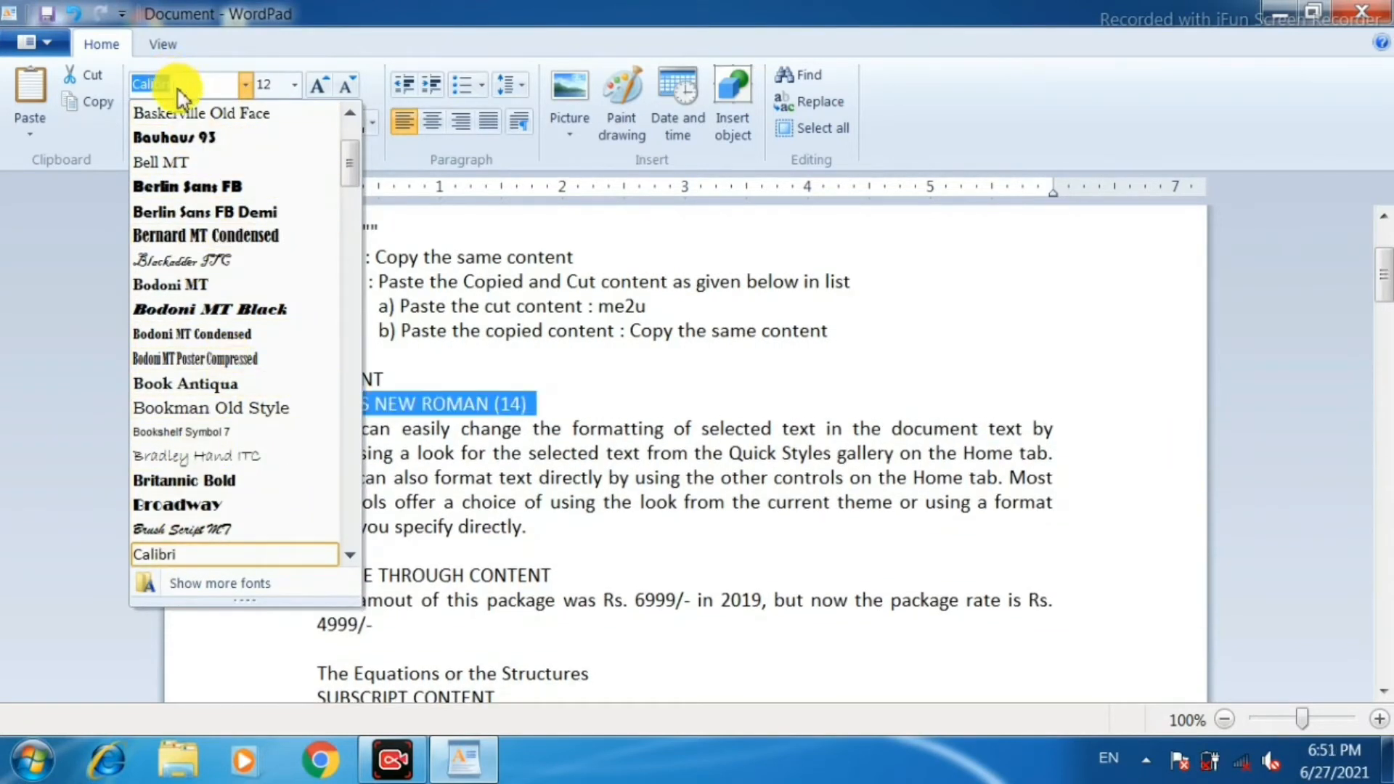
pyautogui.write('Times New Roma')
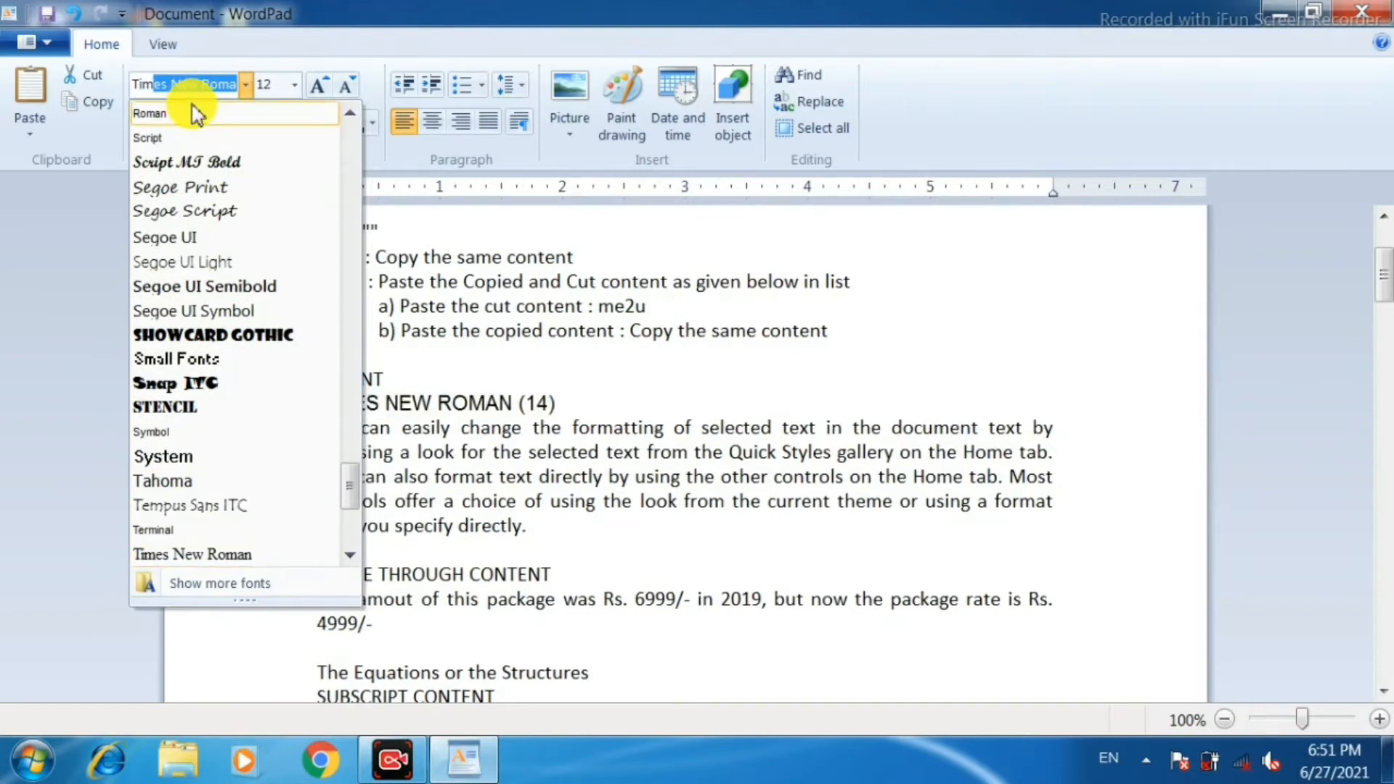
pyautogui.click(268, 554)
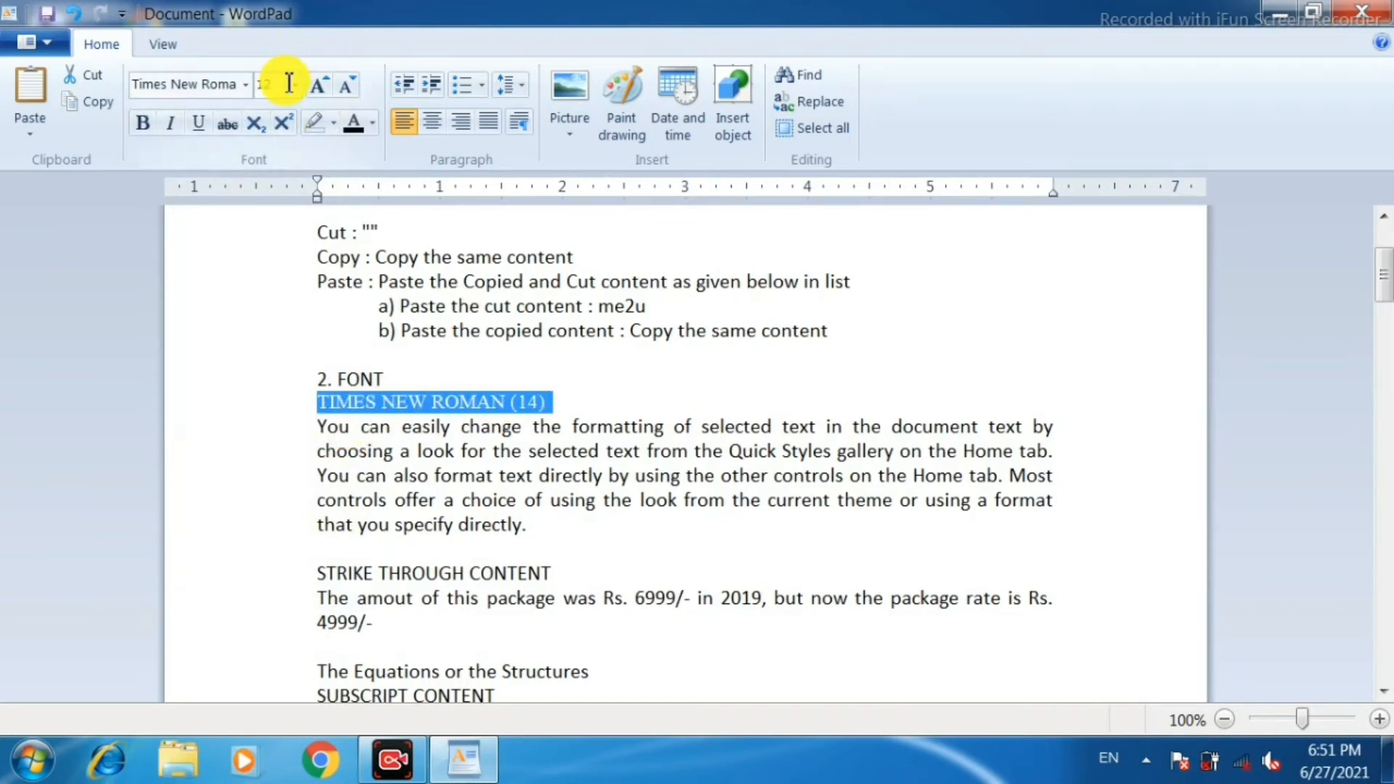
# Grow the "TIMES NEW ROMAN (14)" line's font by three increments and shrink it by two.
pyautogui.click(321, 87)
pyautogui.click(321, 87)
pyautogui.click(321, 86)
pyautogui.click(349, 90)
pyautogui.click(348, 90)
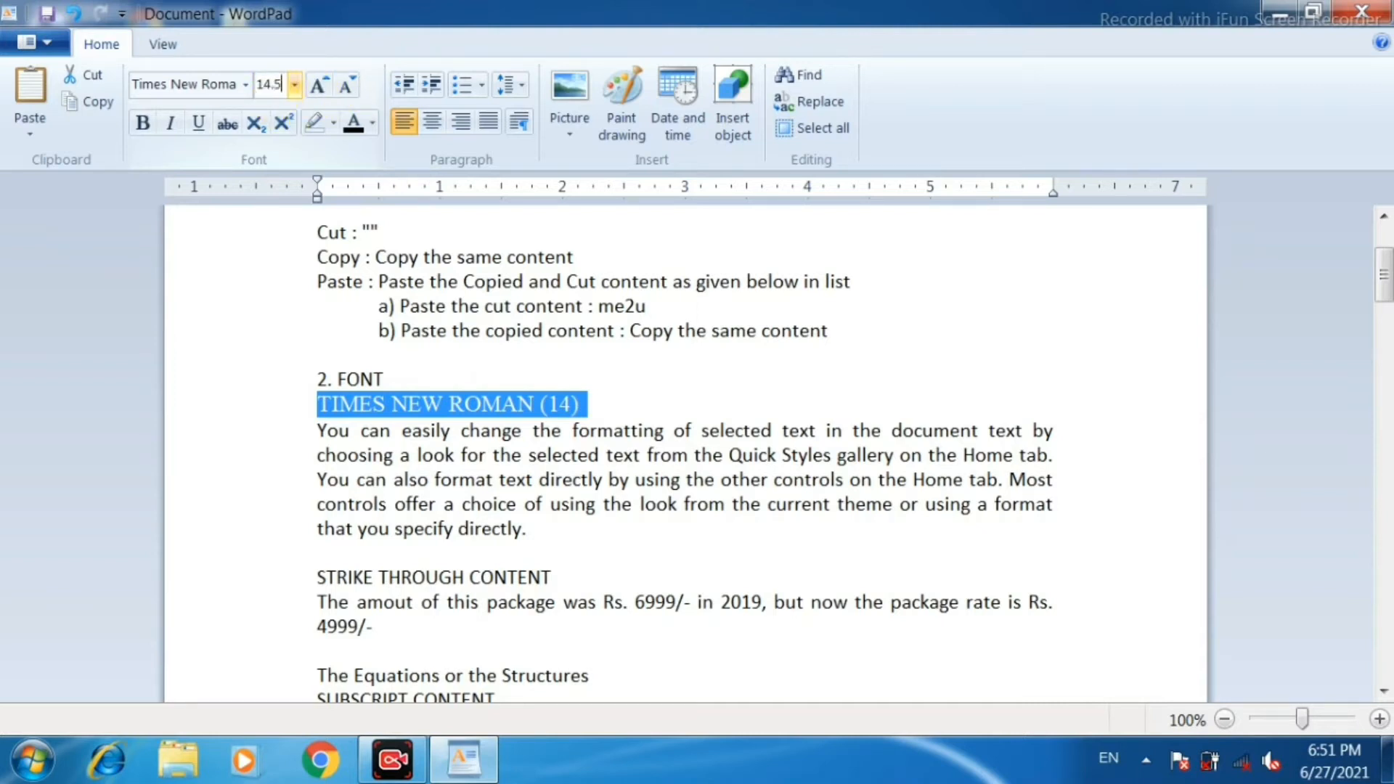
# Set the "TIMES NEW ROMAN (14)" line to size 14.5 and make it bold, underlined and italic.
pyautogui.write('14.5')
pyautogui.press('Return')
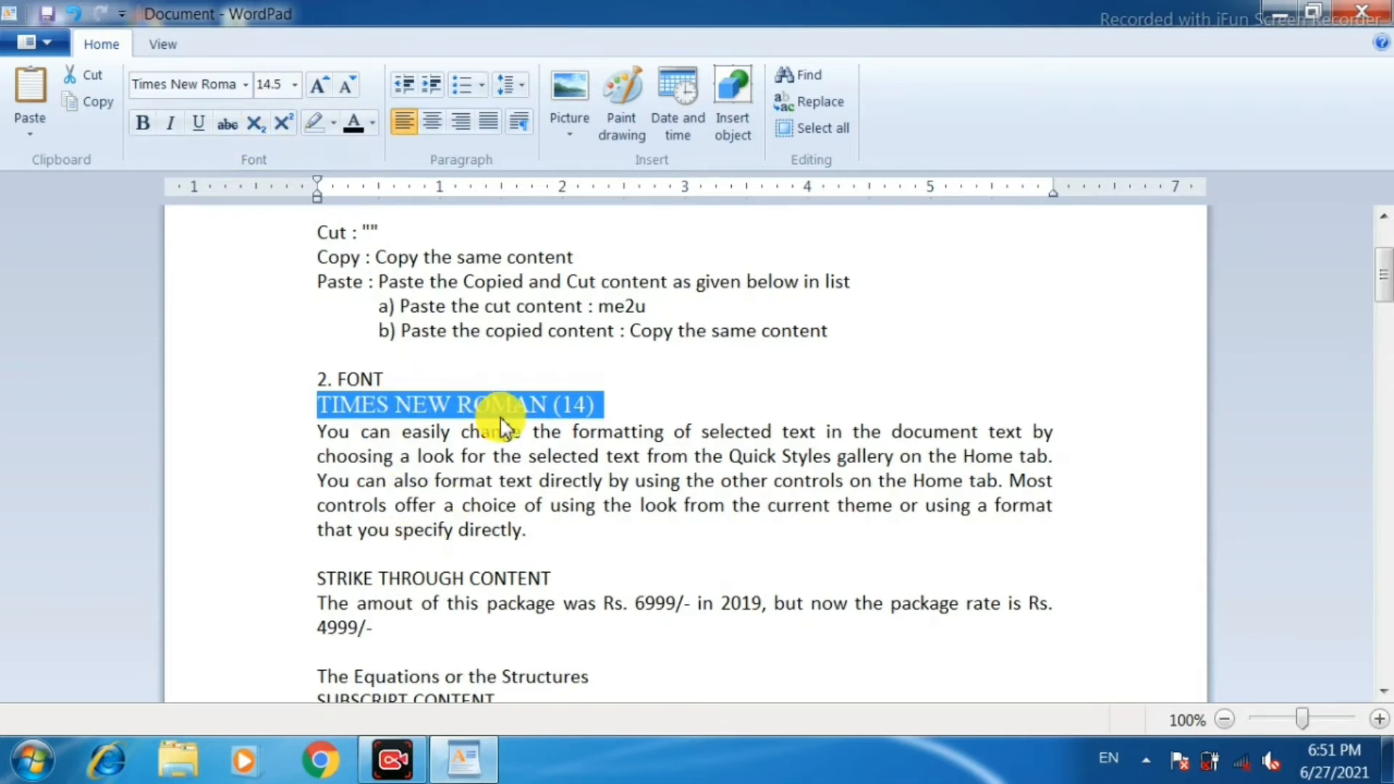
pyautogui.click(145, 125)
pyautogui.click(200, 128)
pyautogui.click(170, 125)
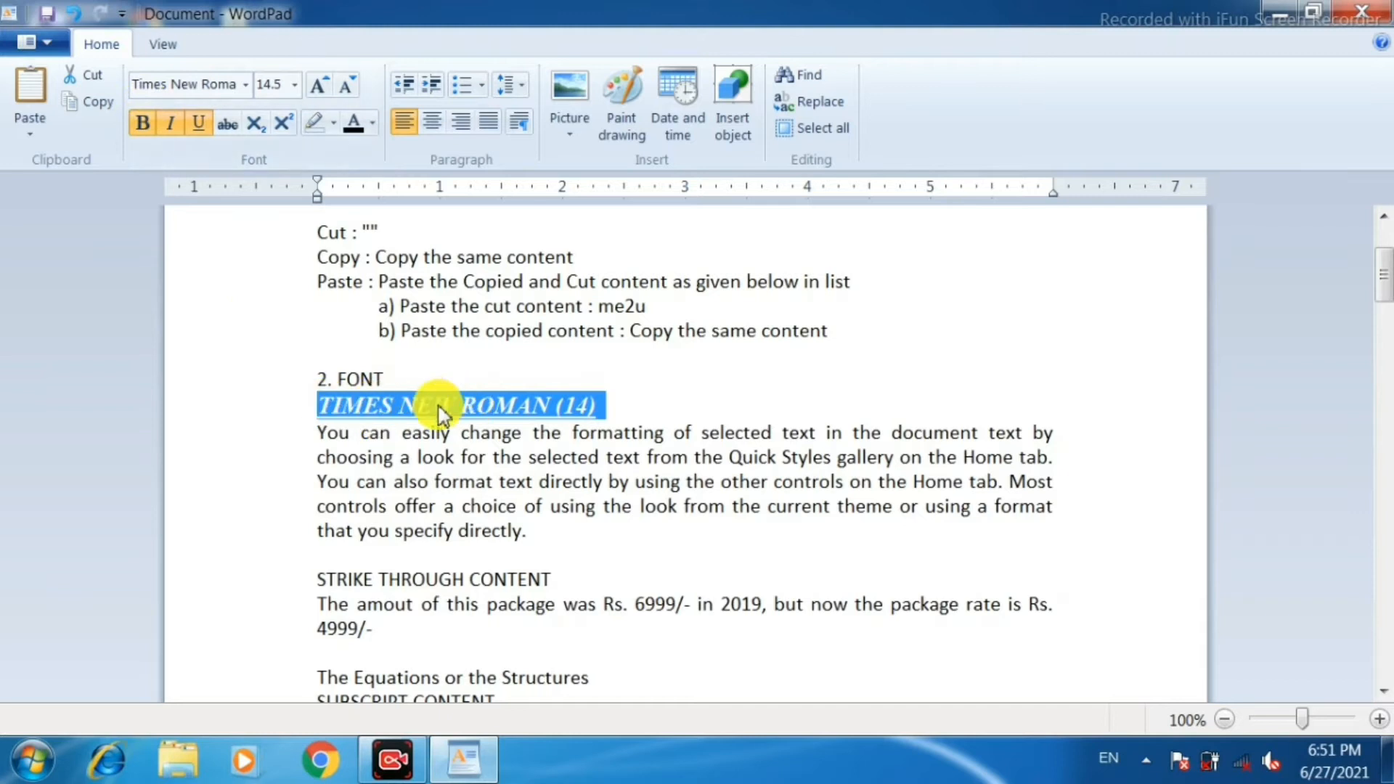
# Strike through the amount 6999 in the sentence under STRIKE THROUGH CONTENT.
pyautogui.scroll(-2, 488, 465)
pyautogui.scroll(-3, 488, 466)
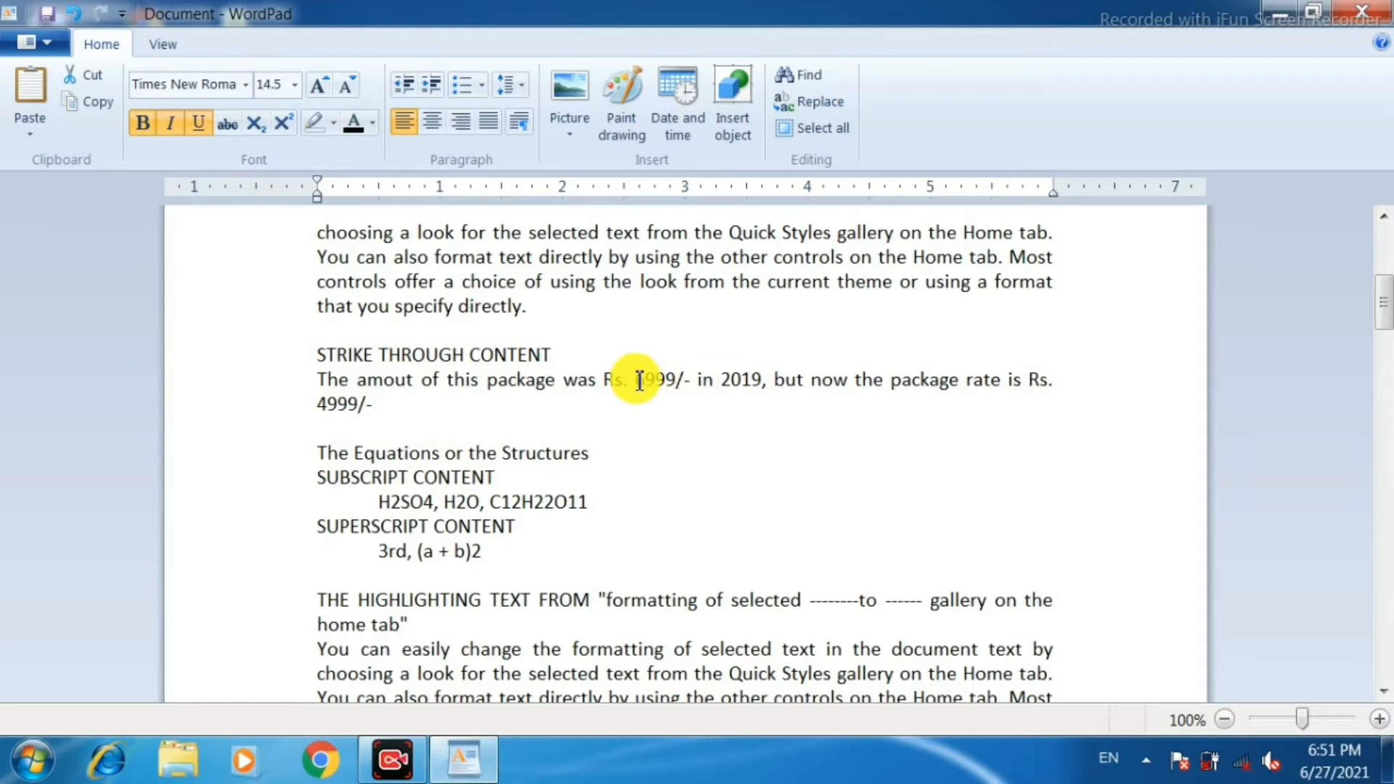
pyautogui.moveTo(639, 385); pyautogui.dragTo(678, 400)
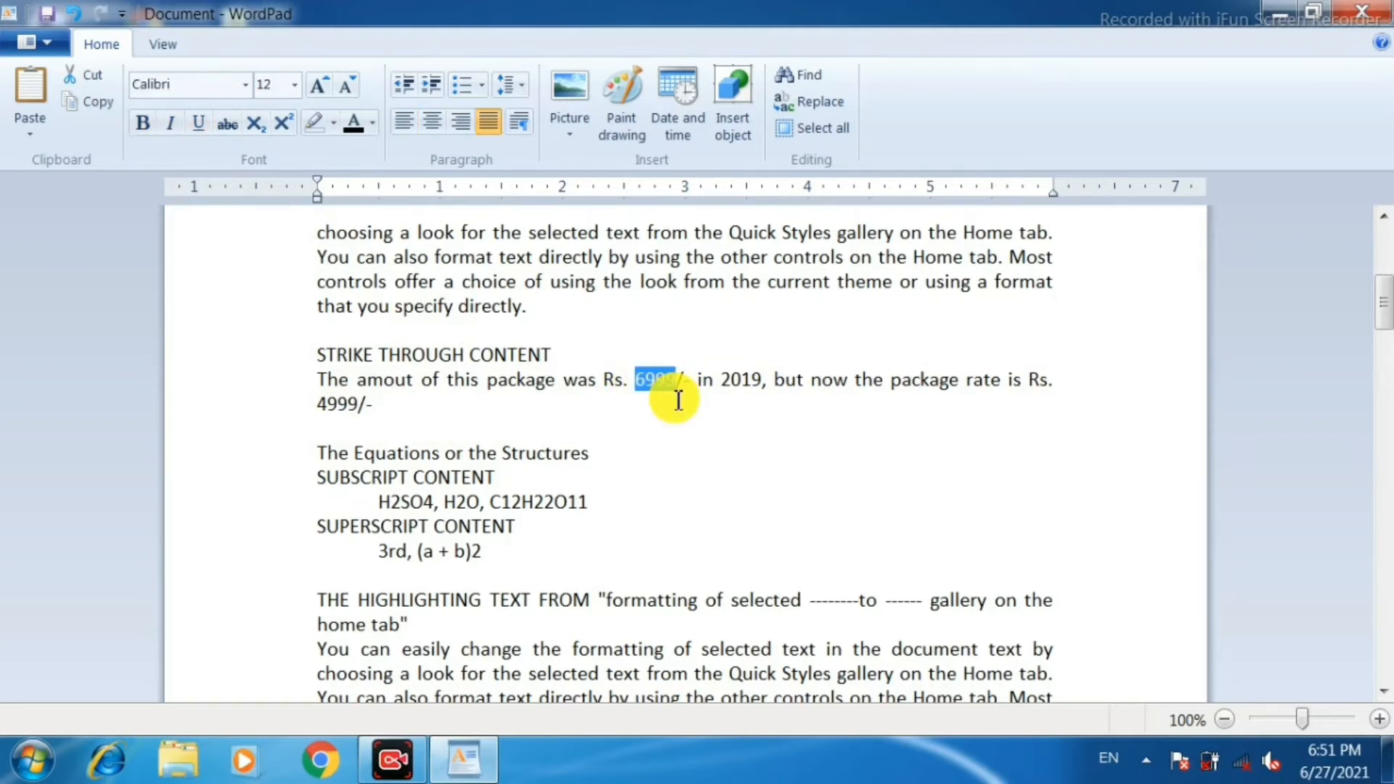
pyautogui.click(230, 128)
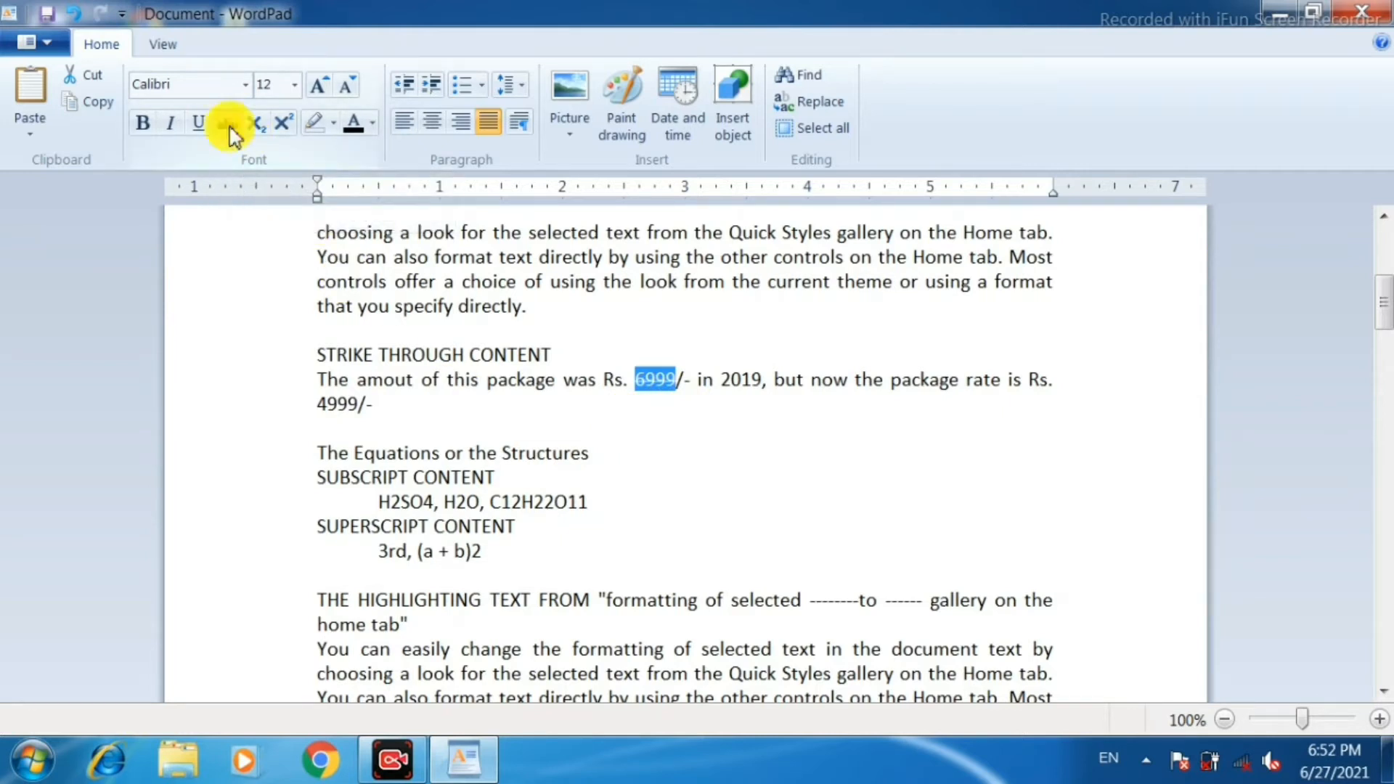
pyautogui.click(707, 431)
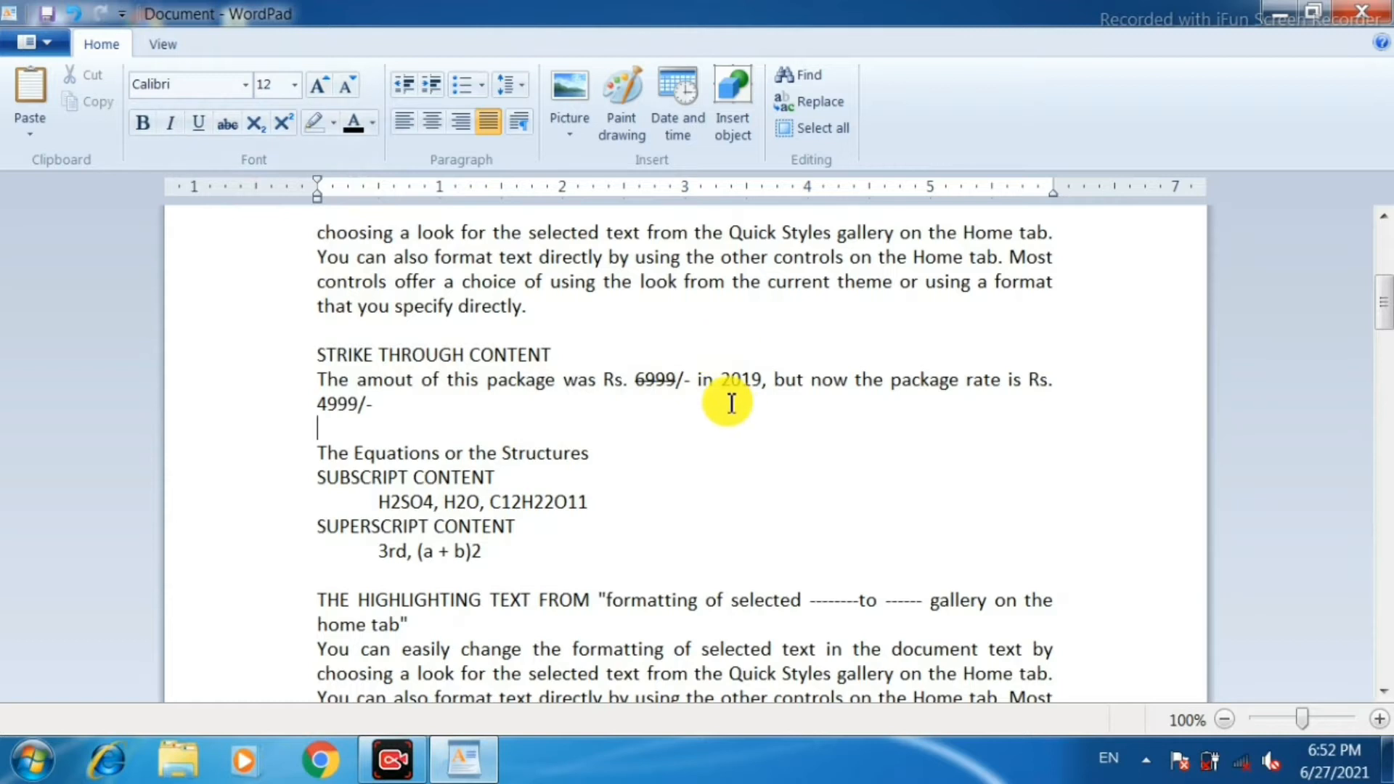
# Format the 2 and the 4 in H2SO4 under SUBSCRIPT CONTENT as subscript.
pyautogui.scroll(-1, 732, 403)
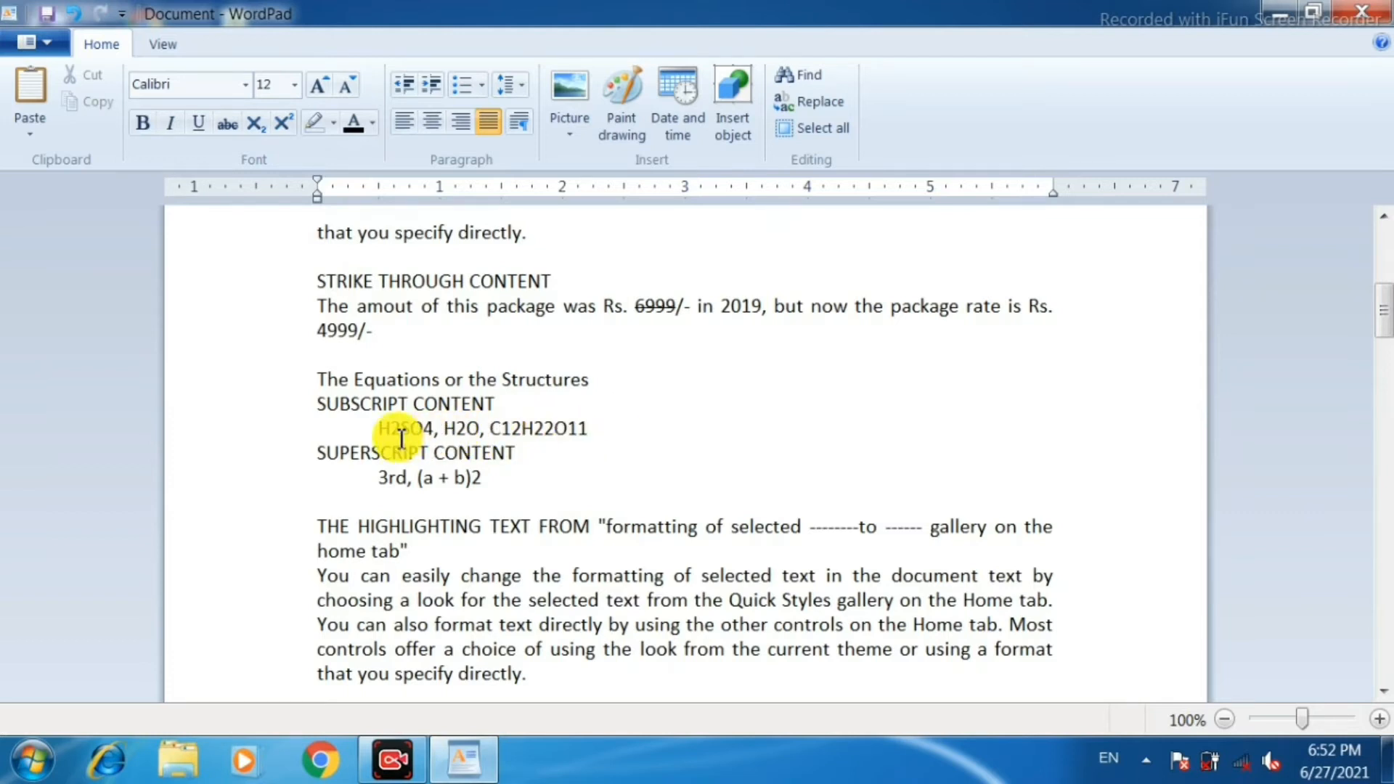
pyautogui.moveTo(390, 428); pyautogui.dragTo(401, 429)
pyautogui.click(255, 124)
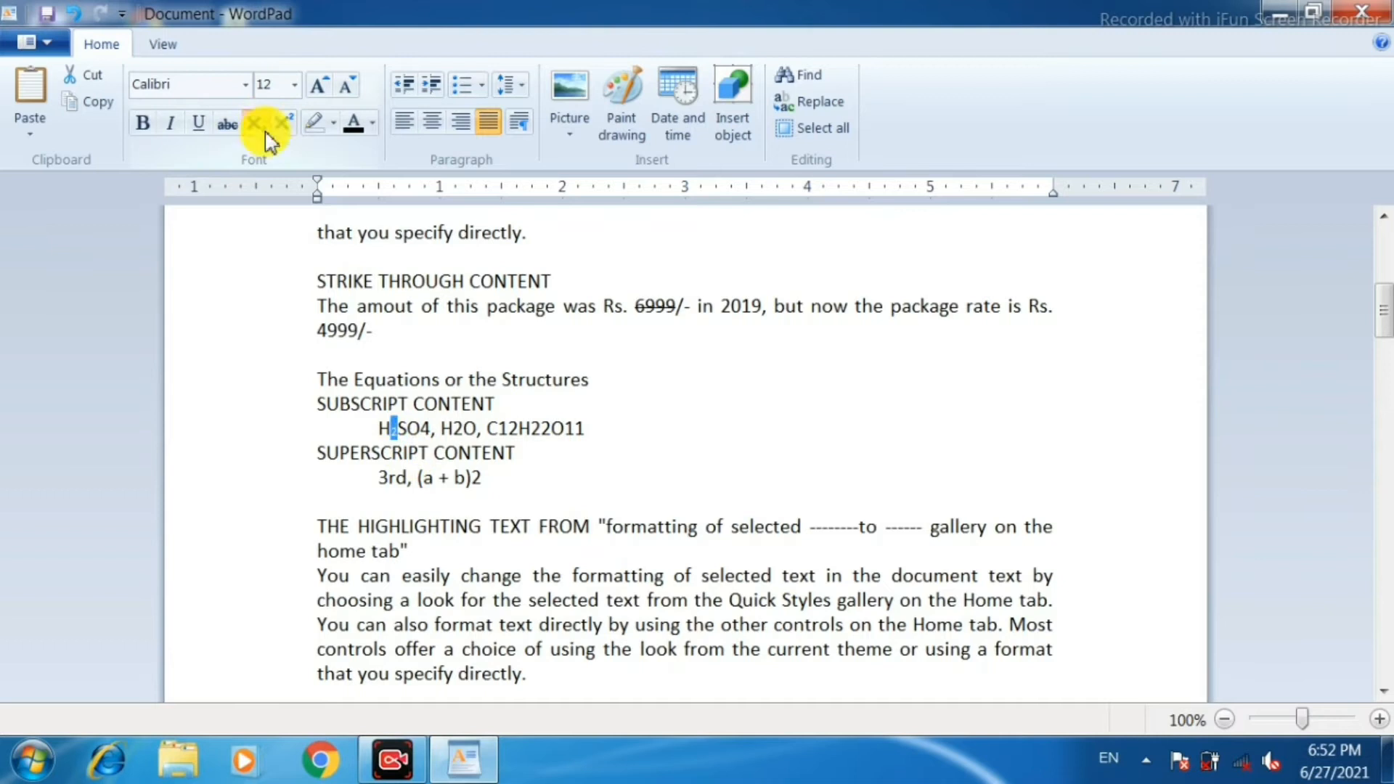
pyautogui.click(708, 461)
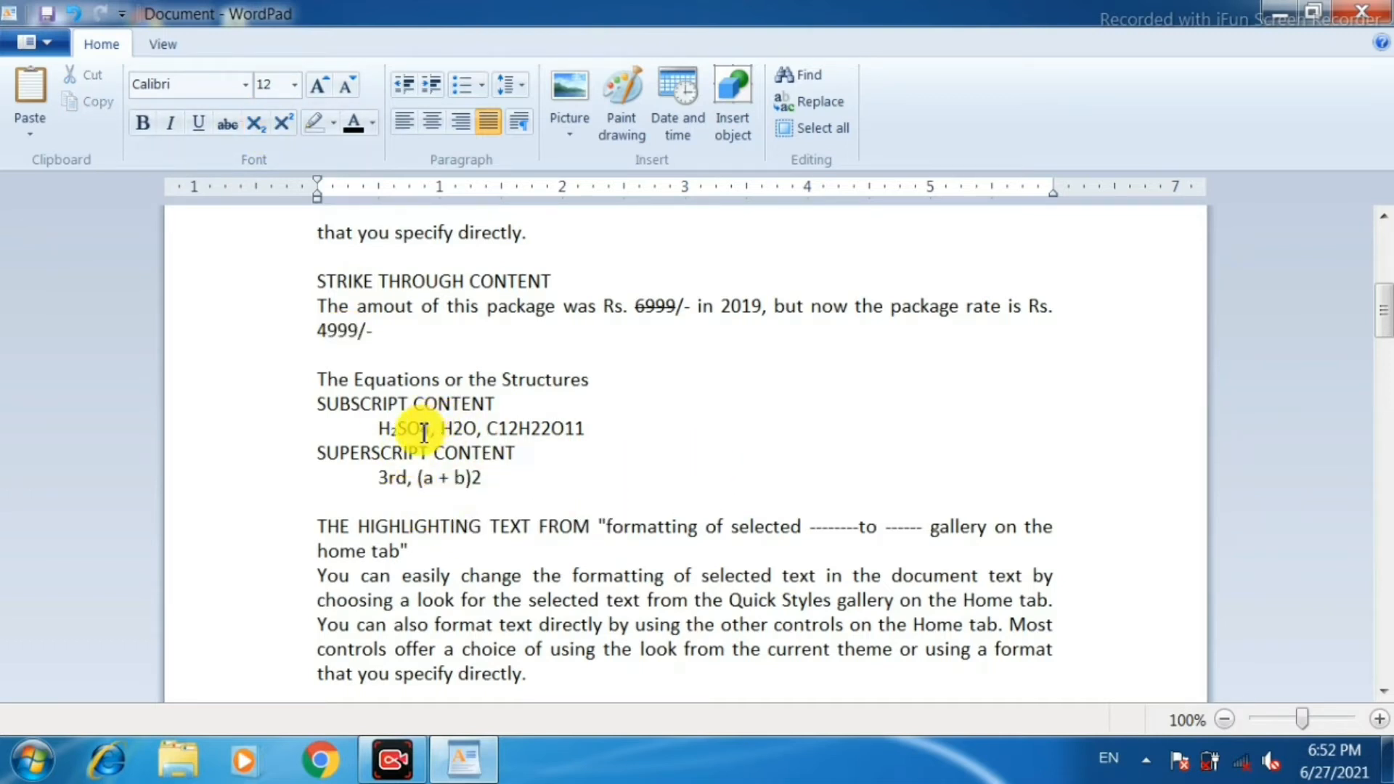
pyautogui.click(256, 125)
# Format the 2 in H2O under SUBSCRIPT CONTENT as subscript.
pyautogui.click(455, 428)
pyautogui.moveTo(463, 430); pyautogui.dragTo(446, 428)
pyautogui.click(256, 125)
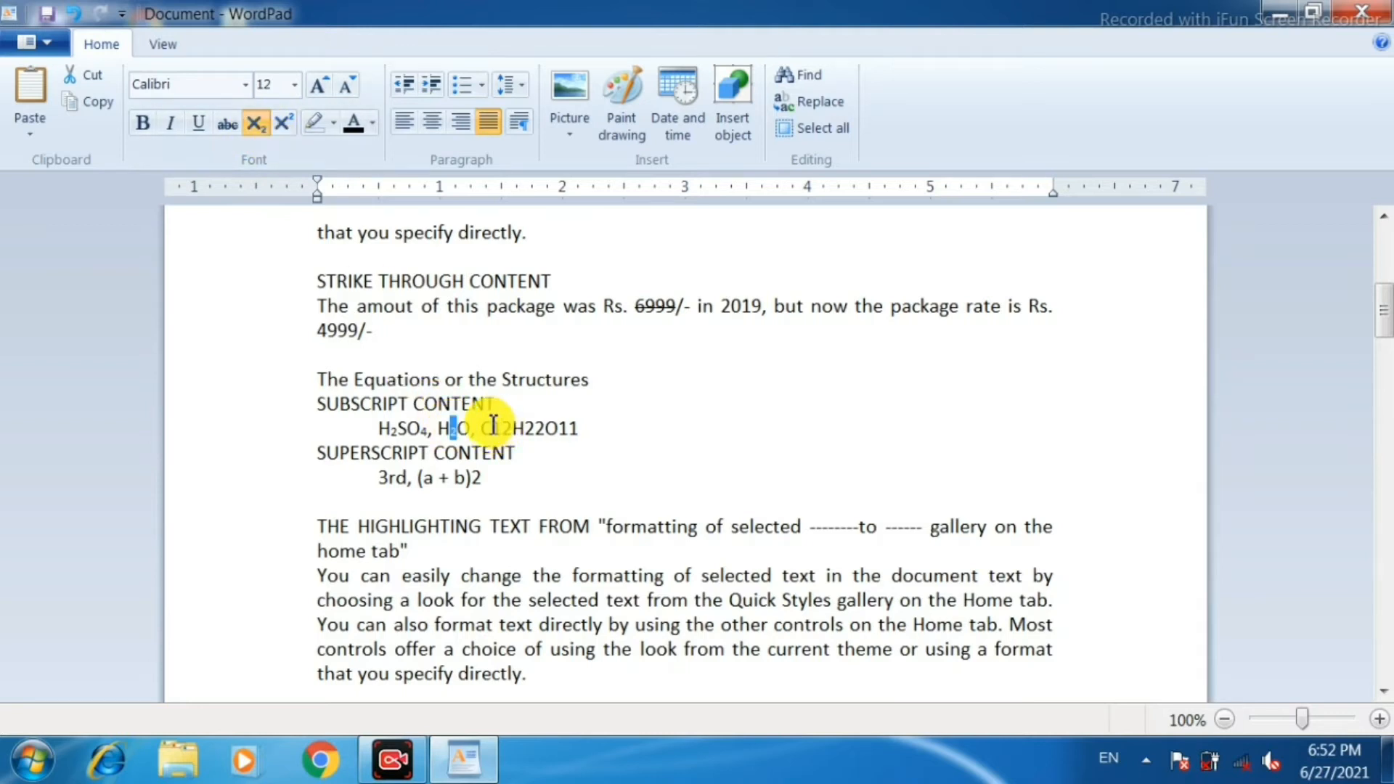
# Format the numbers 12, 22 and 11 in C12H22O11 under SUBSCRIPT CONTENT as subscript.
pyautogui.moveTo(490, 428); pyautogui.dragTo(506, 426)
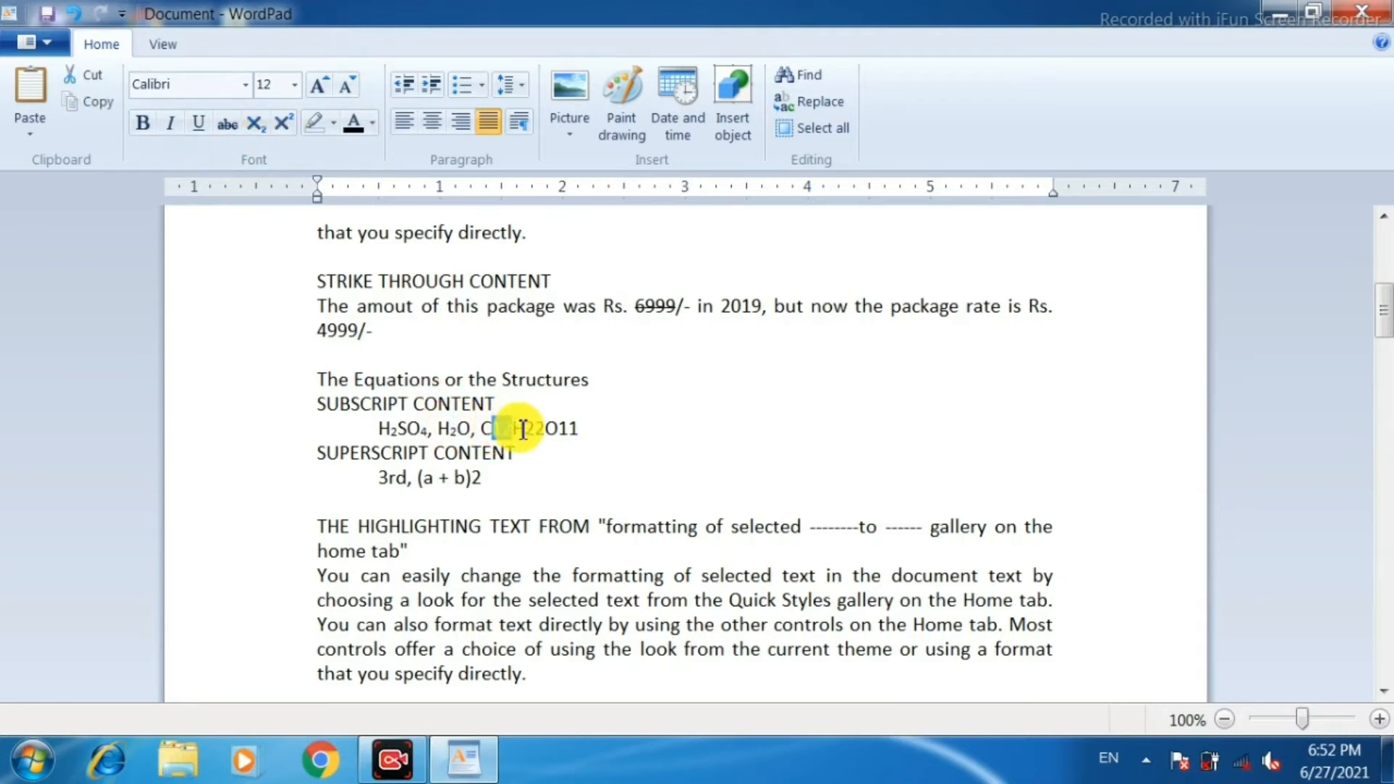
pyautogui.click(258, 125)
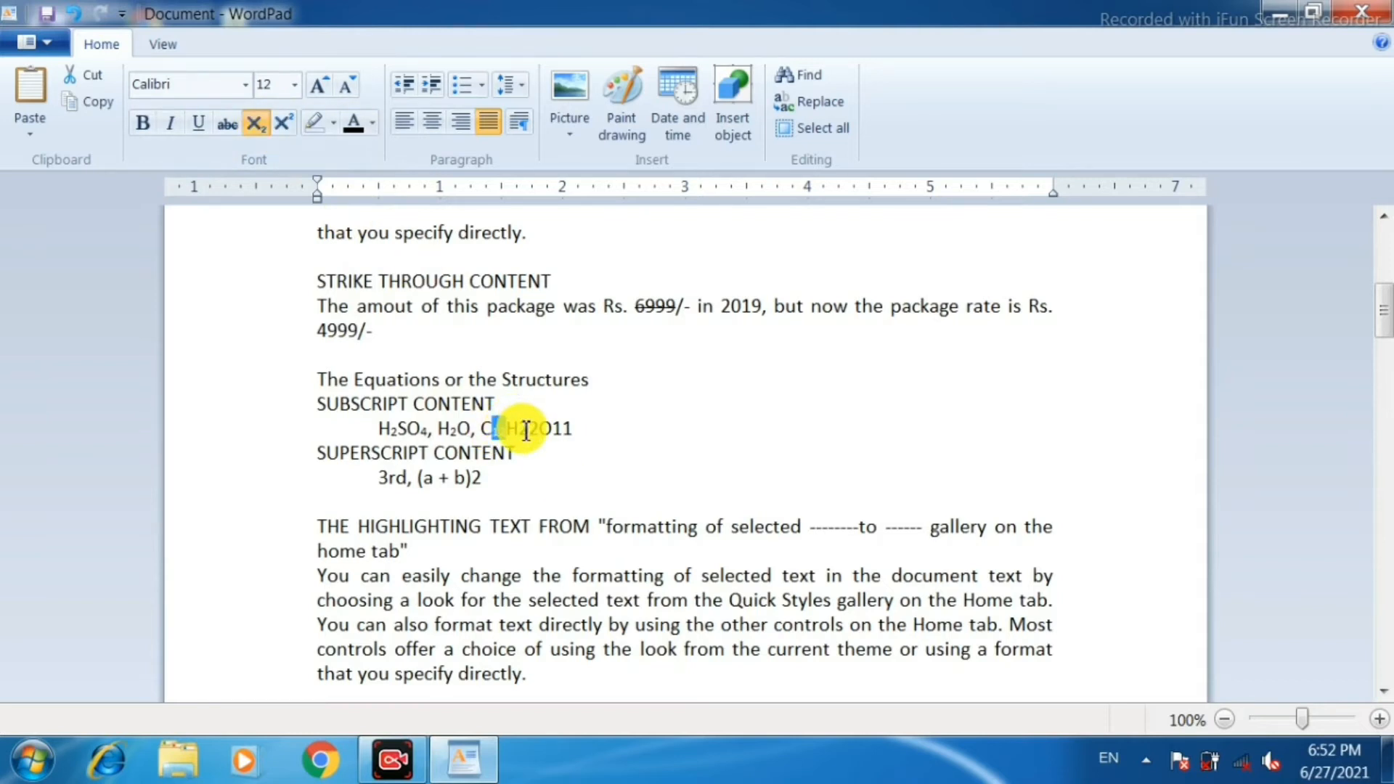
pyautogui.moveTo(518, 430); pyautogui.dragTo(541, 432)
pyautogui.click(259, 125)
pyautogui.click(550, 428)
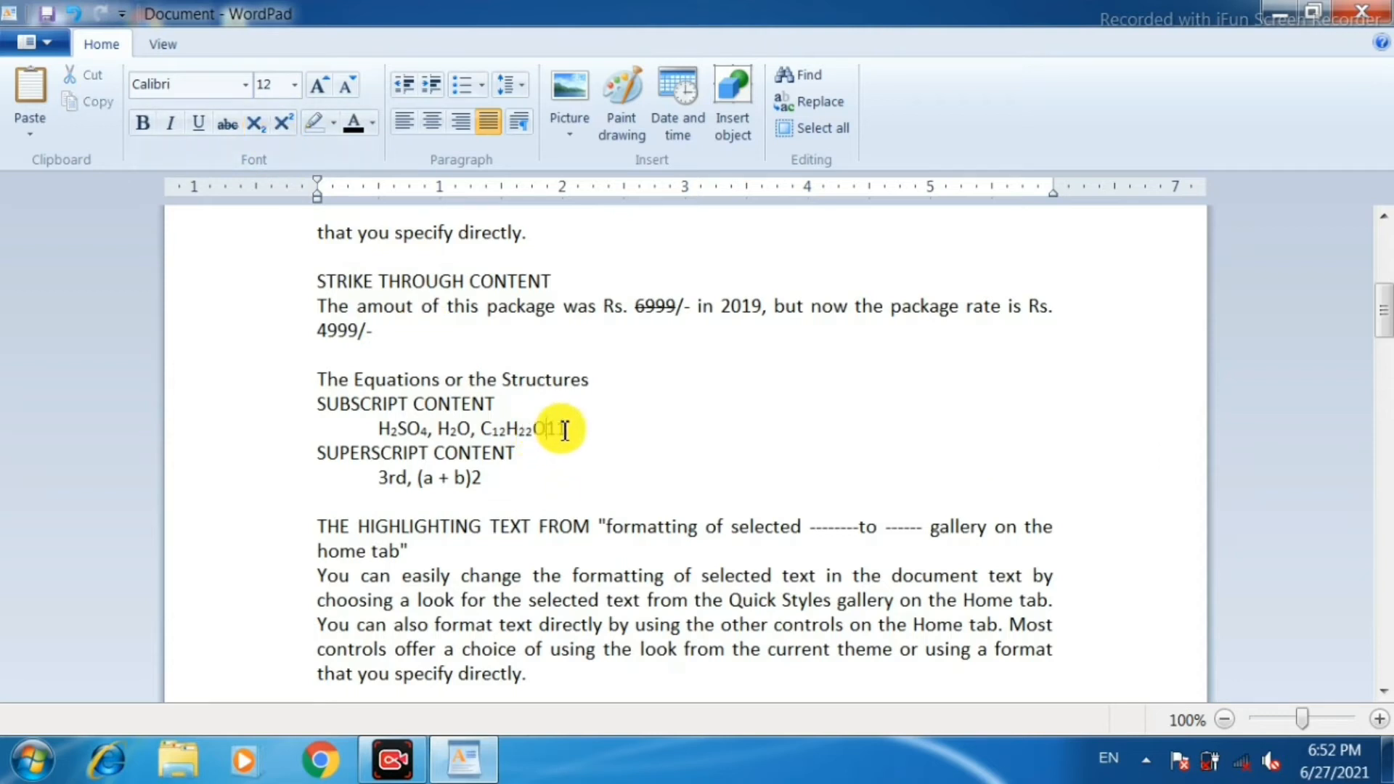
pyautogui.moveTo(573, 432); pyautogui.dragTo(578, 433)
pyautogui.click(260, 125)
pyautogui.click(675, 451)
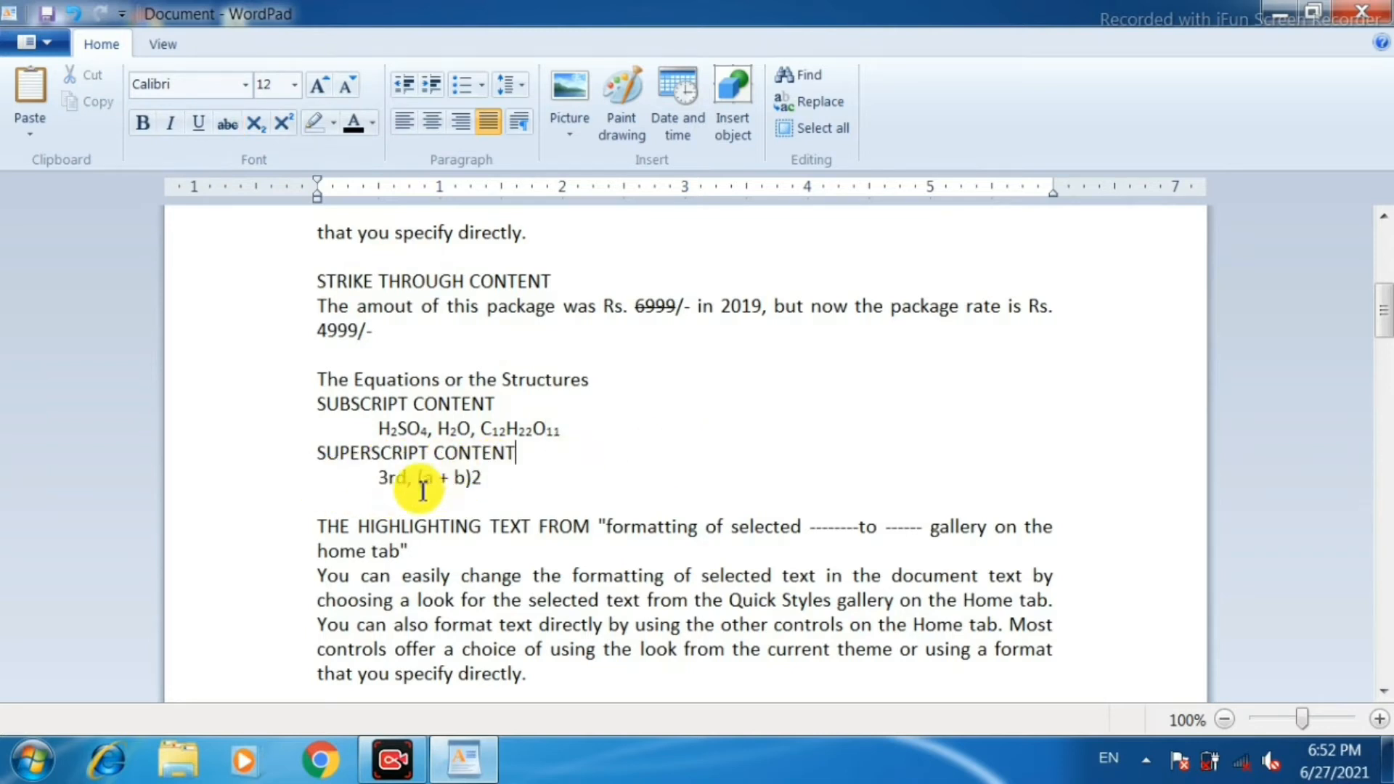
# Format the "rd" in 3rd and the exponent 2 in (a + b)2 under SUPERSCRIPT CONTENT as superscript.
pyautogui.moveTo(405, 481); pyautogui.dragTo(388, 479)
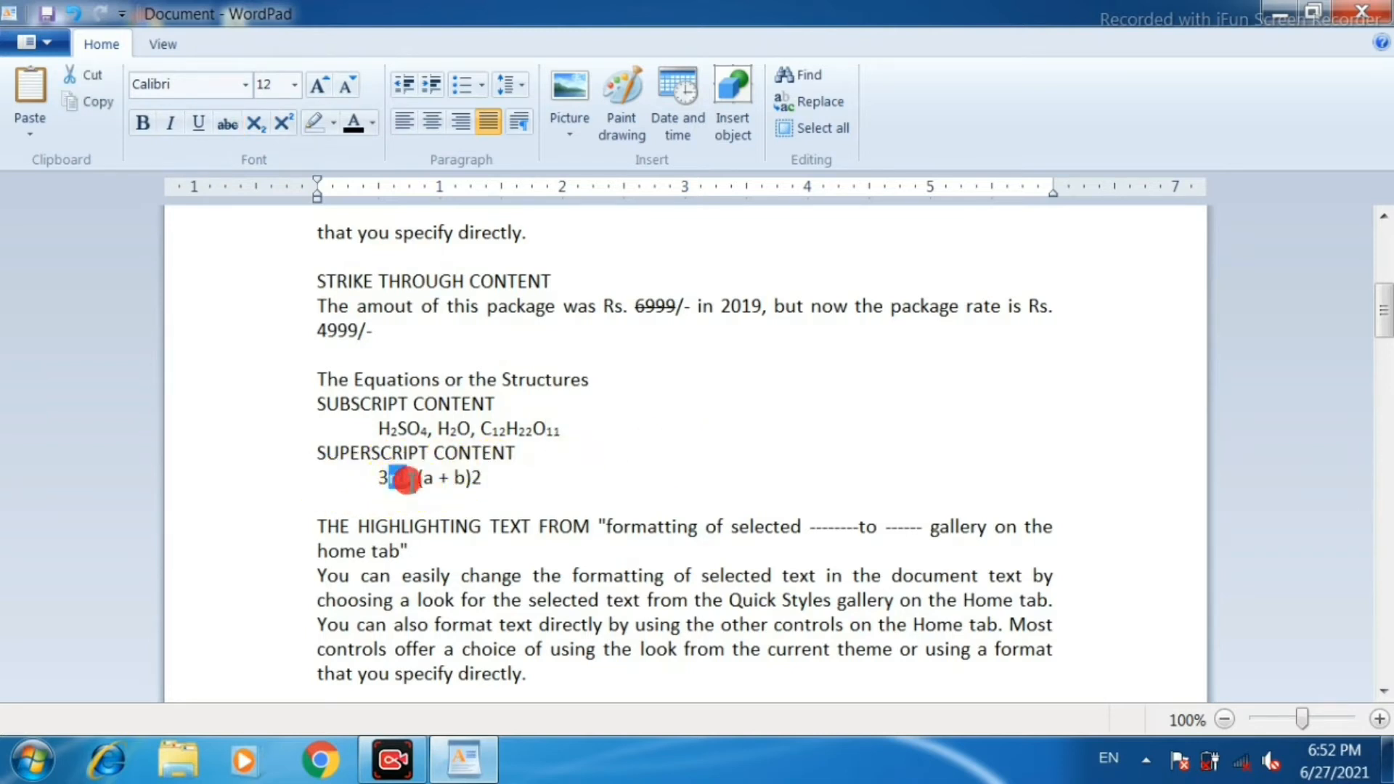
pyautogui.click(285, 124)
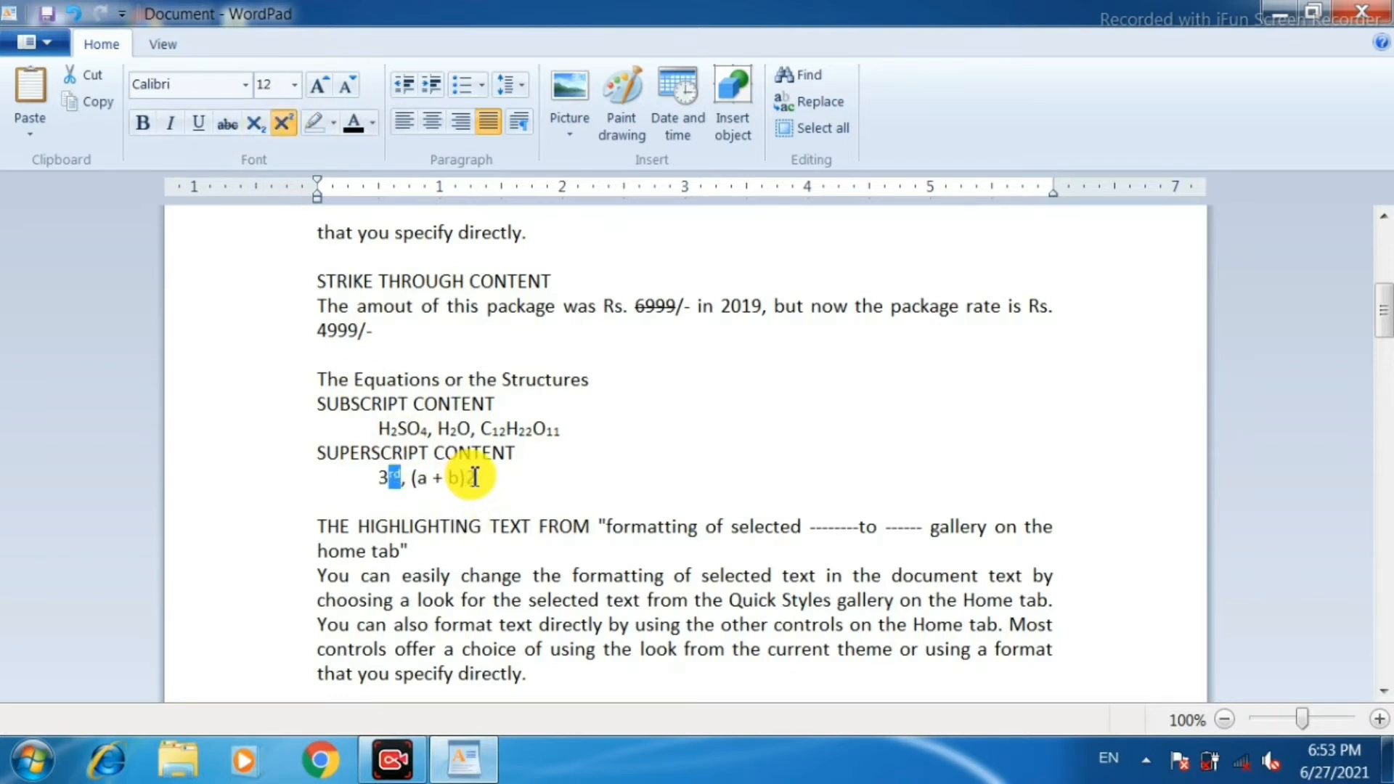
pyautogui.click(471, 479)
pyautogui.moveTo(476, 479); pyautogui.dragTo(466, 479)
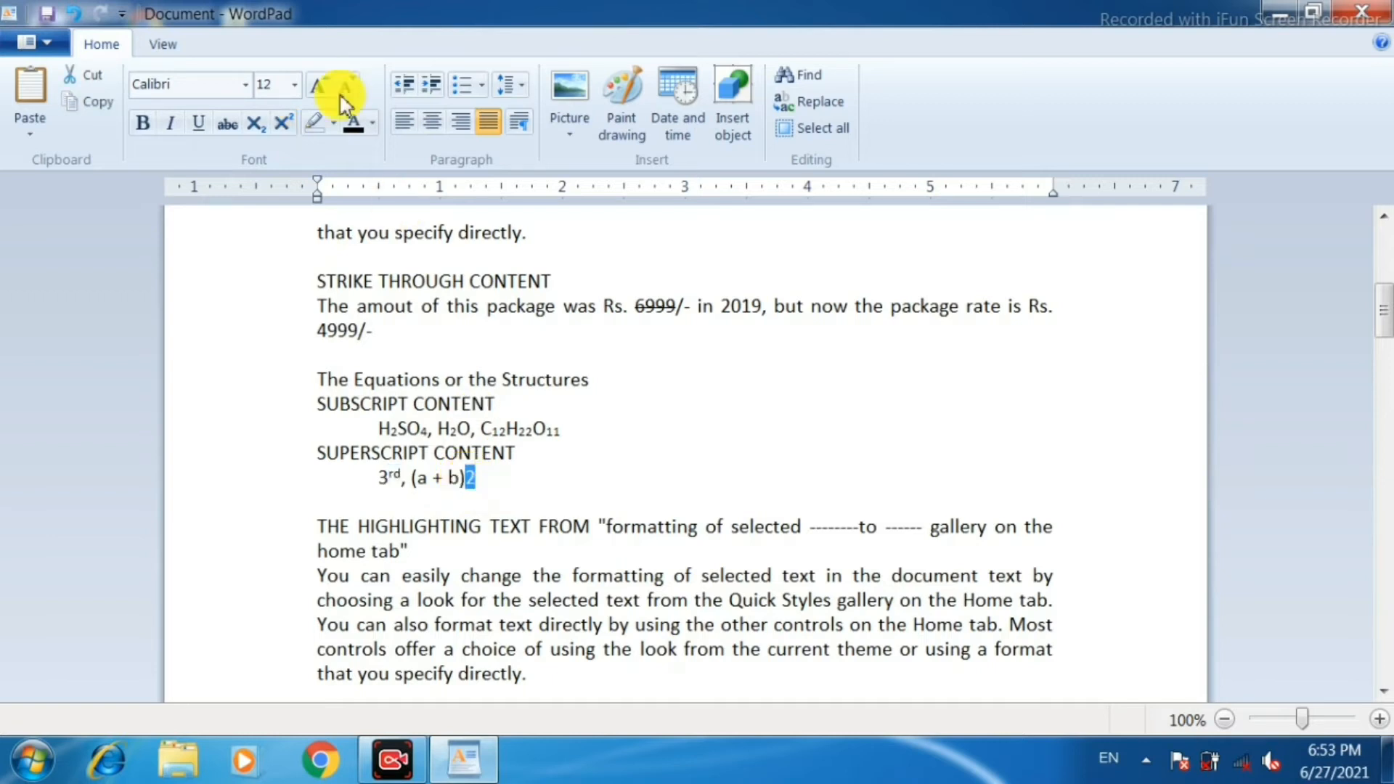
pyautogui.click(285, 124)
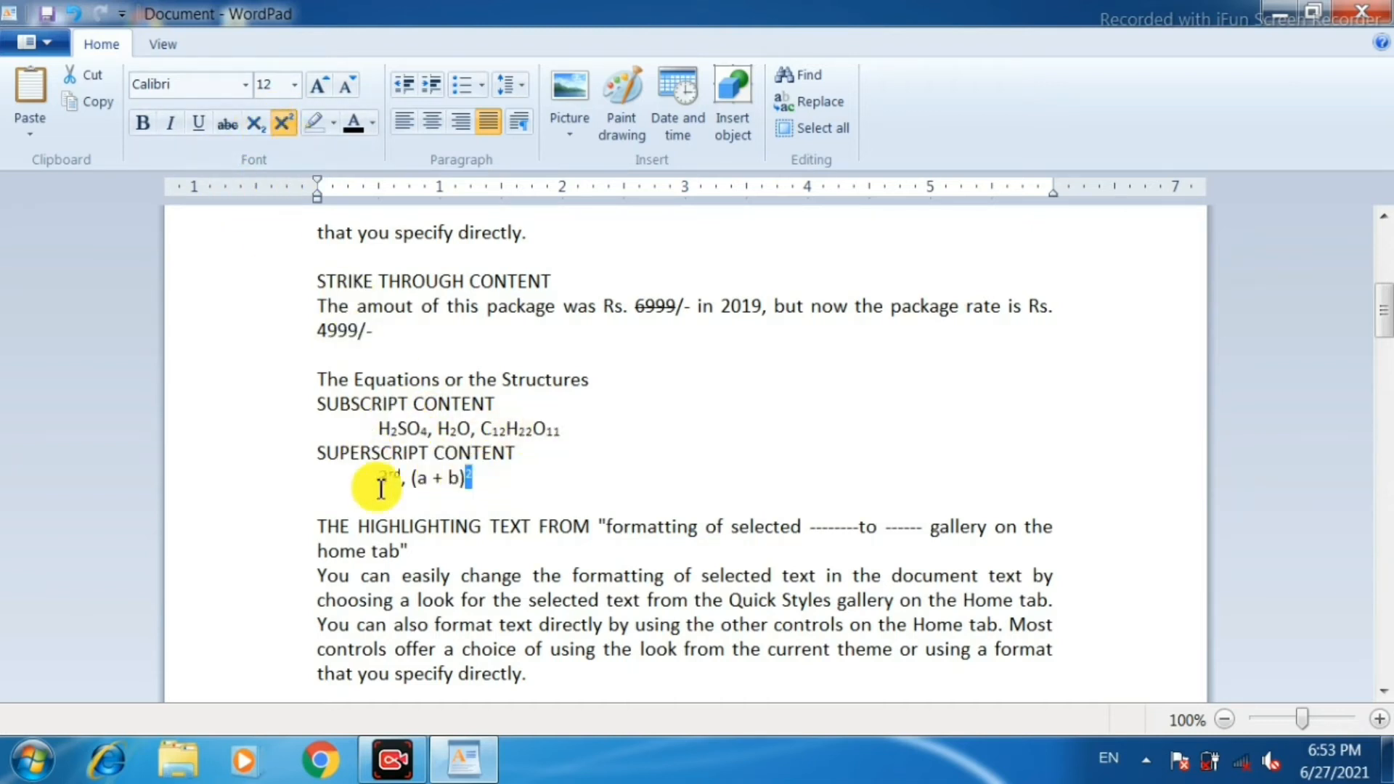
pyautogui.click(549, 482)
# Highlight the text from "formatting of selected" to "gallery on the Home tab." in bright green.
pyautogui.scroll(-3, 647, 500)
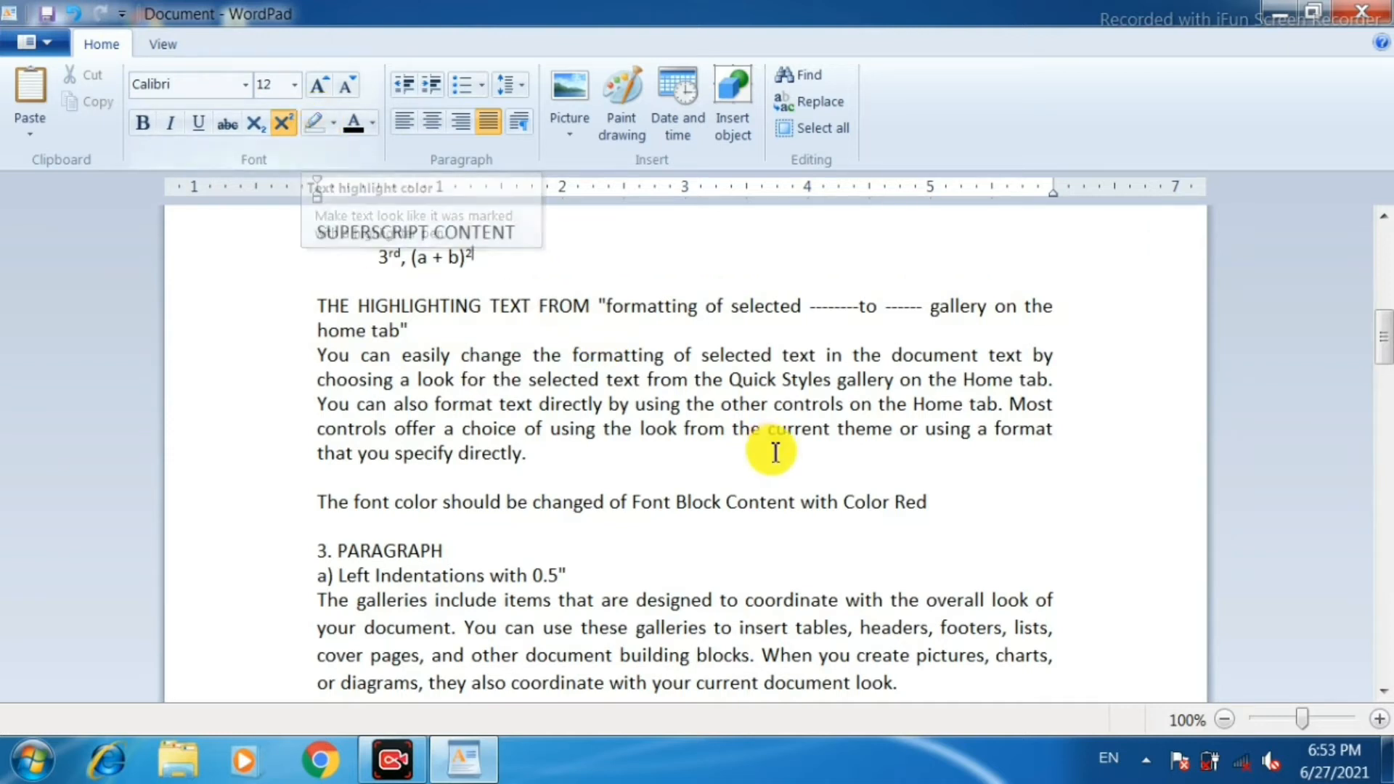
pyautogui.moveTo(573, 361); pyautogui.dragTo(1055, 385)
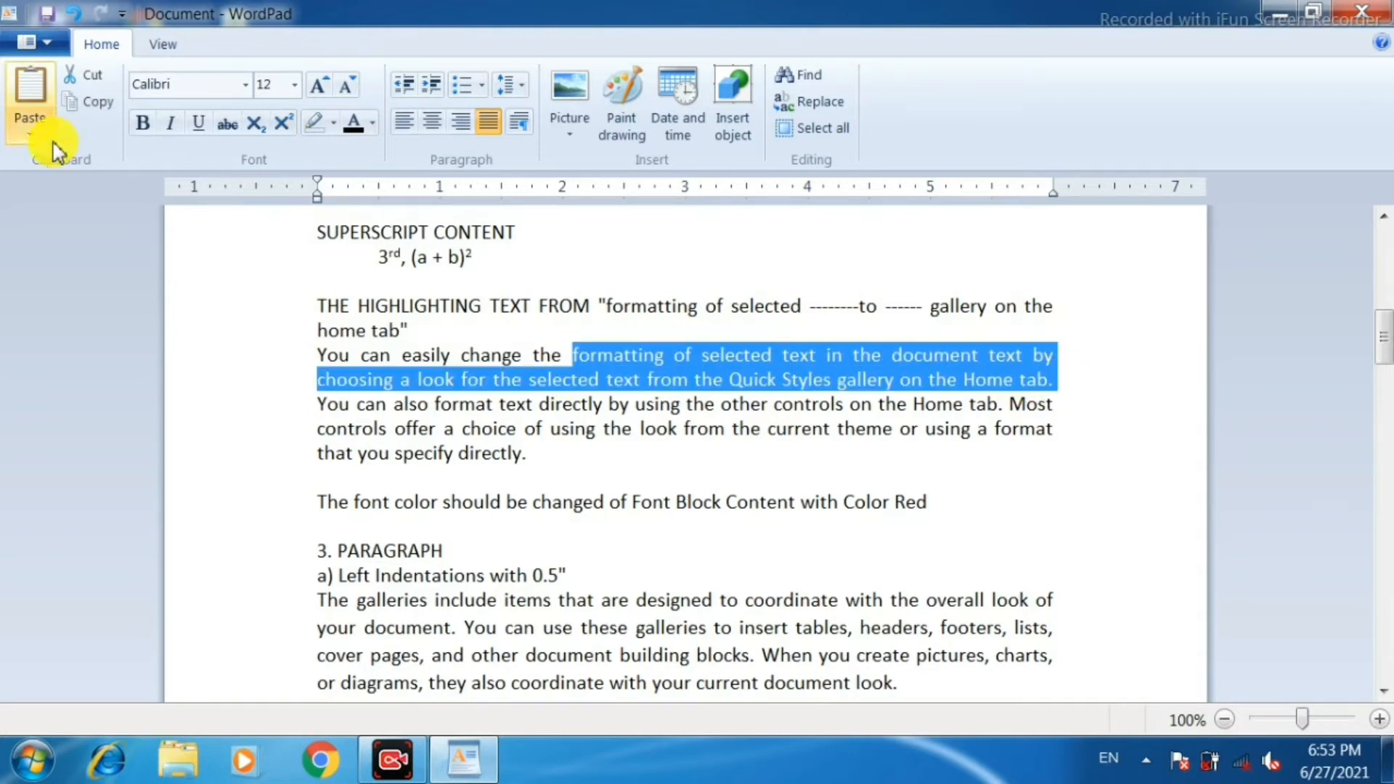
pyautogui.click(334, 125)
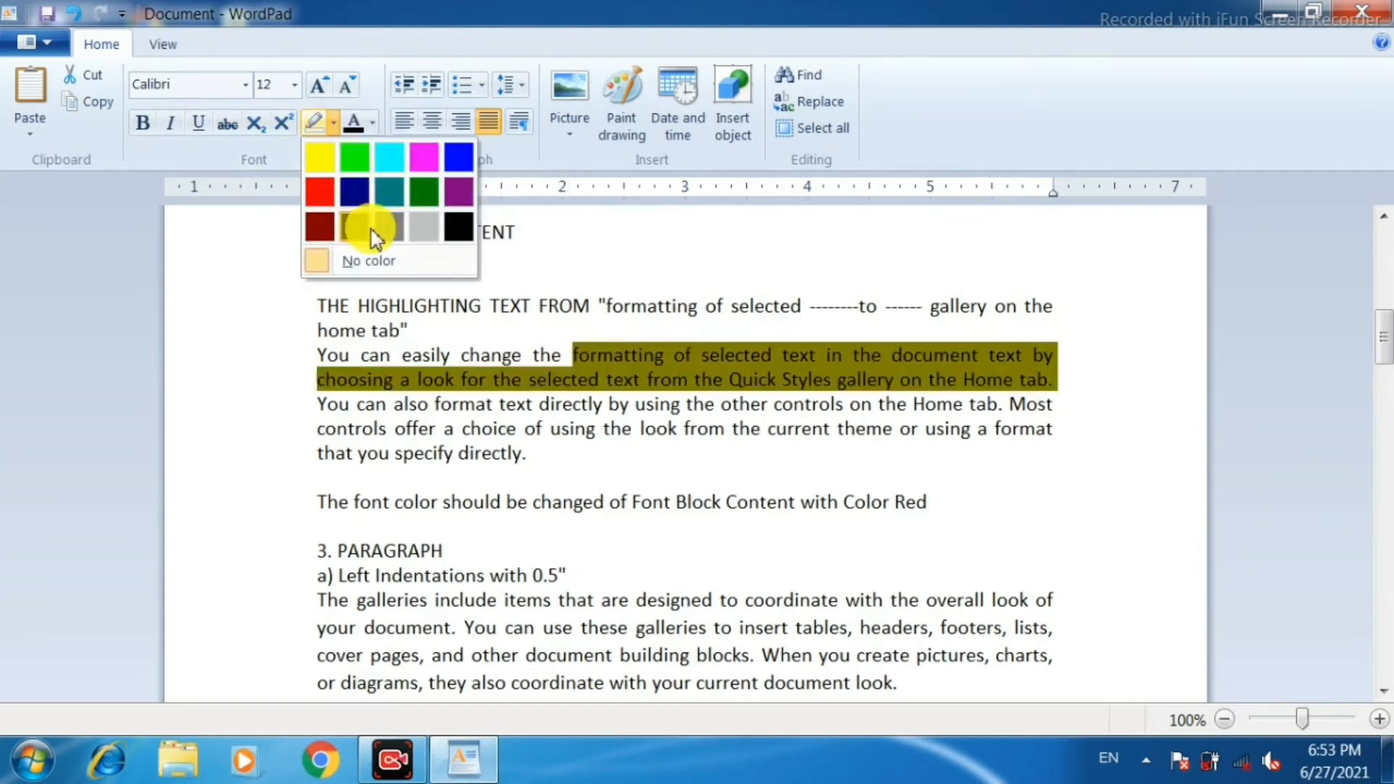
pyautogui.click(356, 162)
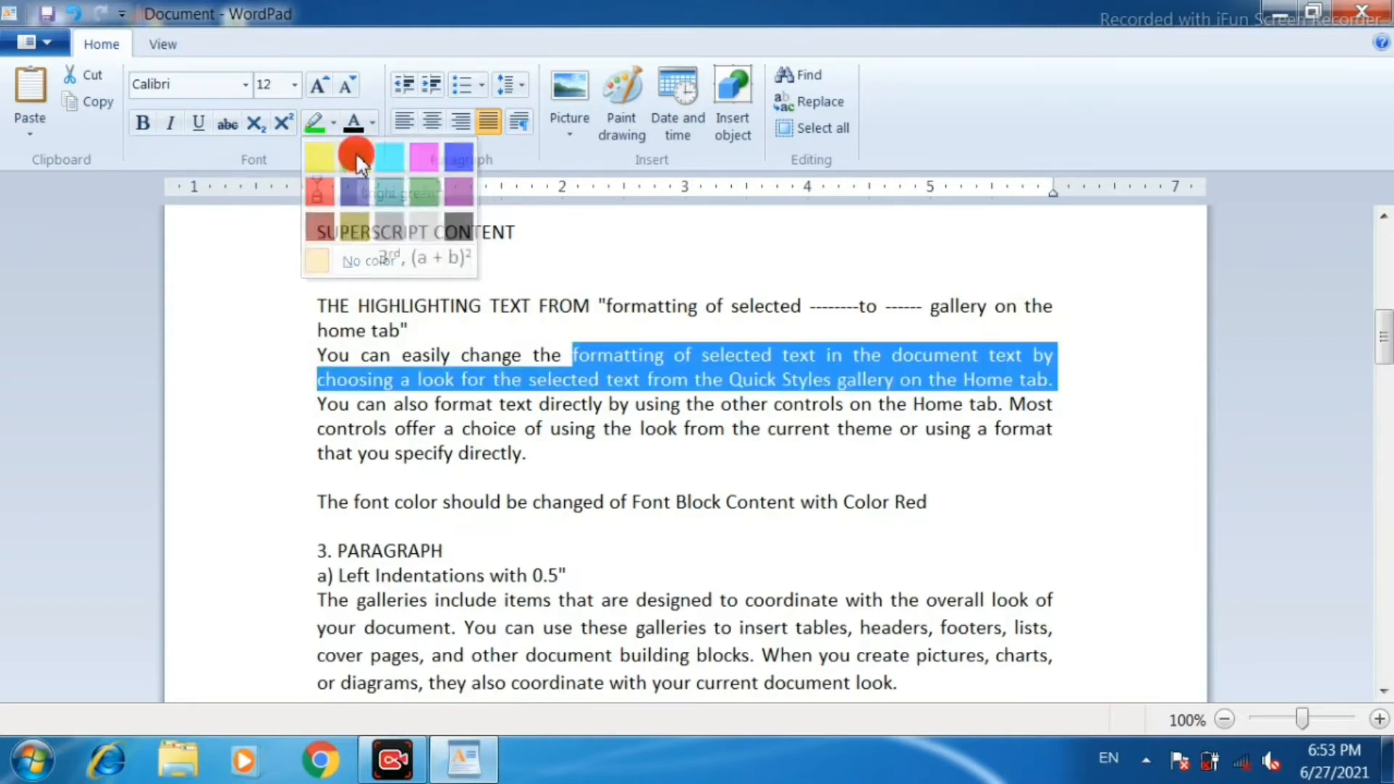
pyautogui.click(618, 347)
pyautogui.moveTo(580, 356); pyautogui.dragTo(834, 378)
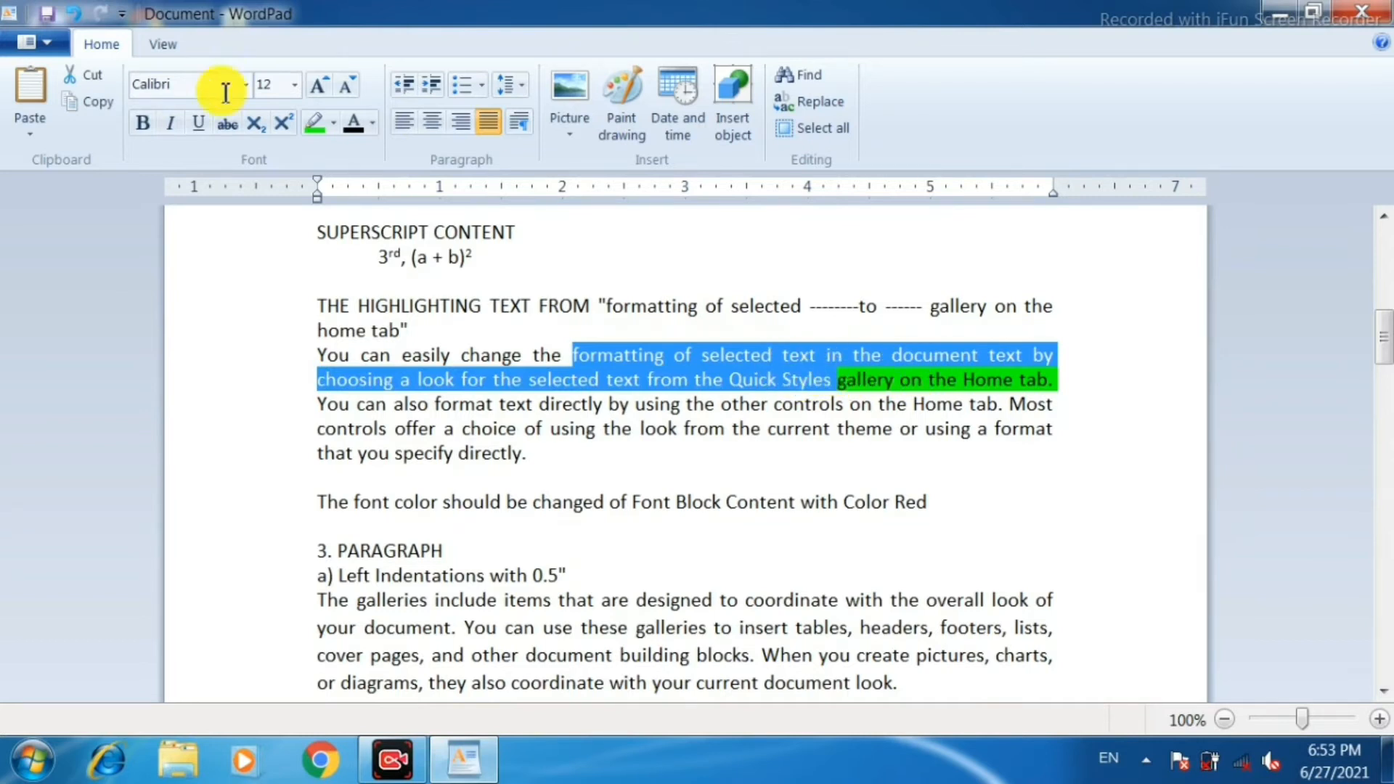
pyautogui.click(335, 121)
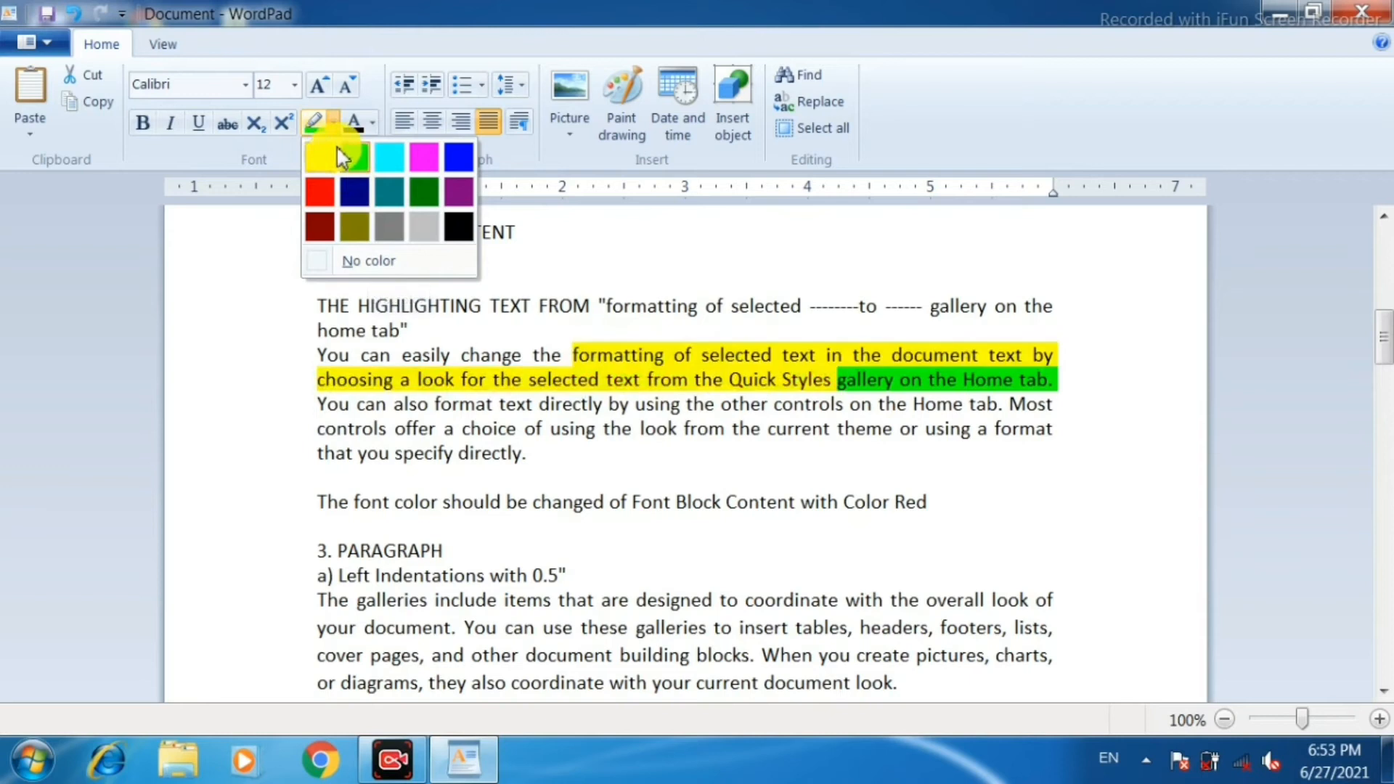
pyautogui.click(355, 156)
pyautogui.click(645, 404)
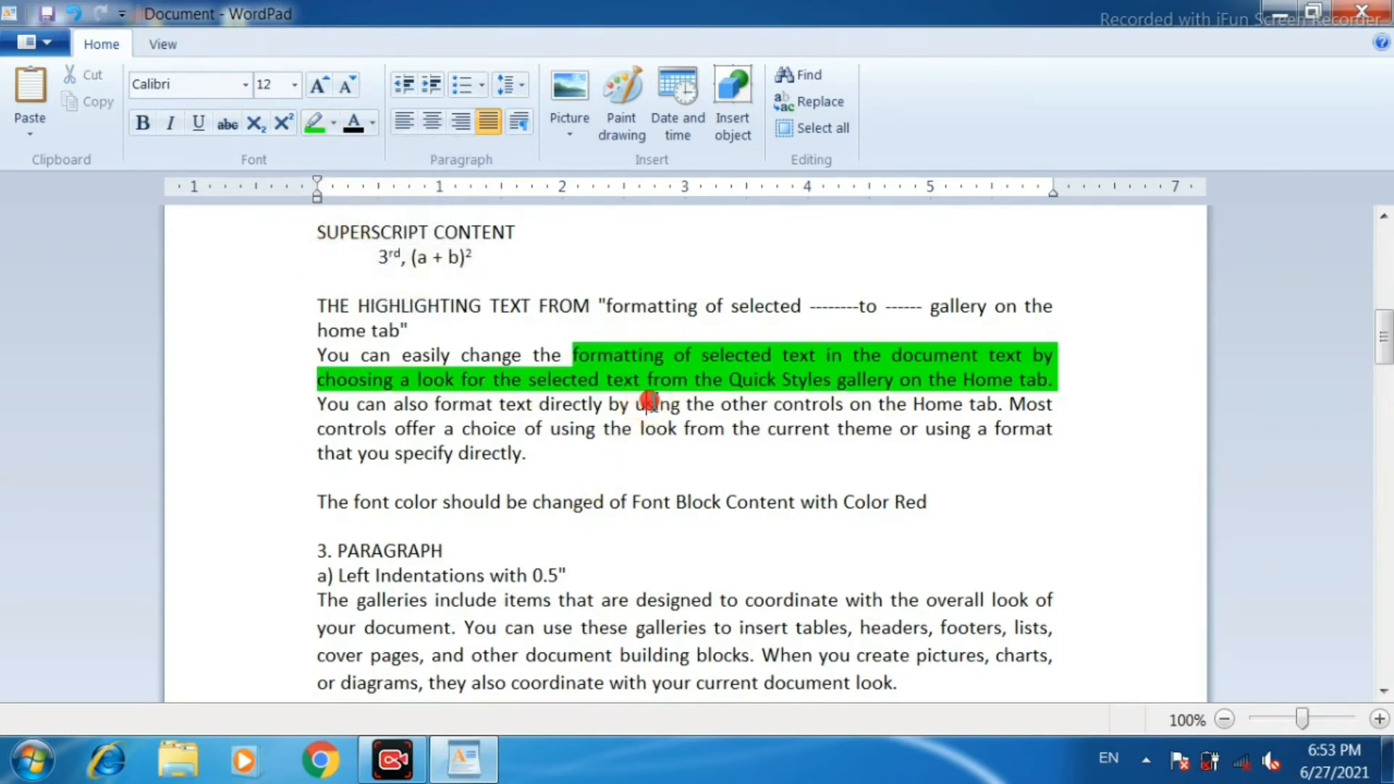
# Make the "1. CLIPBOARD" heading red and bold, and increase its font size to 16.
pyautogui.scroll(-1, 665, 425)
pyautogui.scroll(-1, 665, 425)
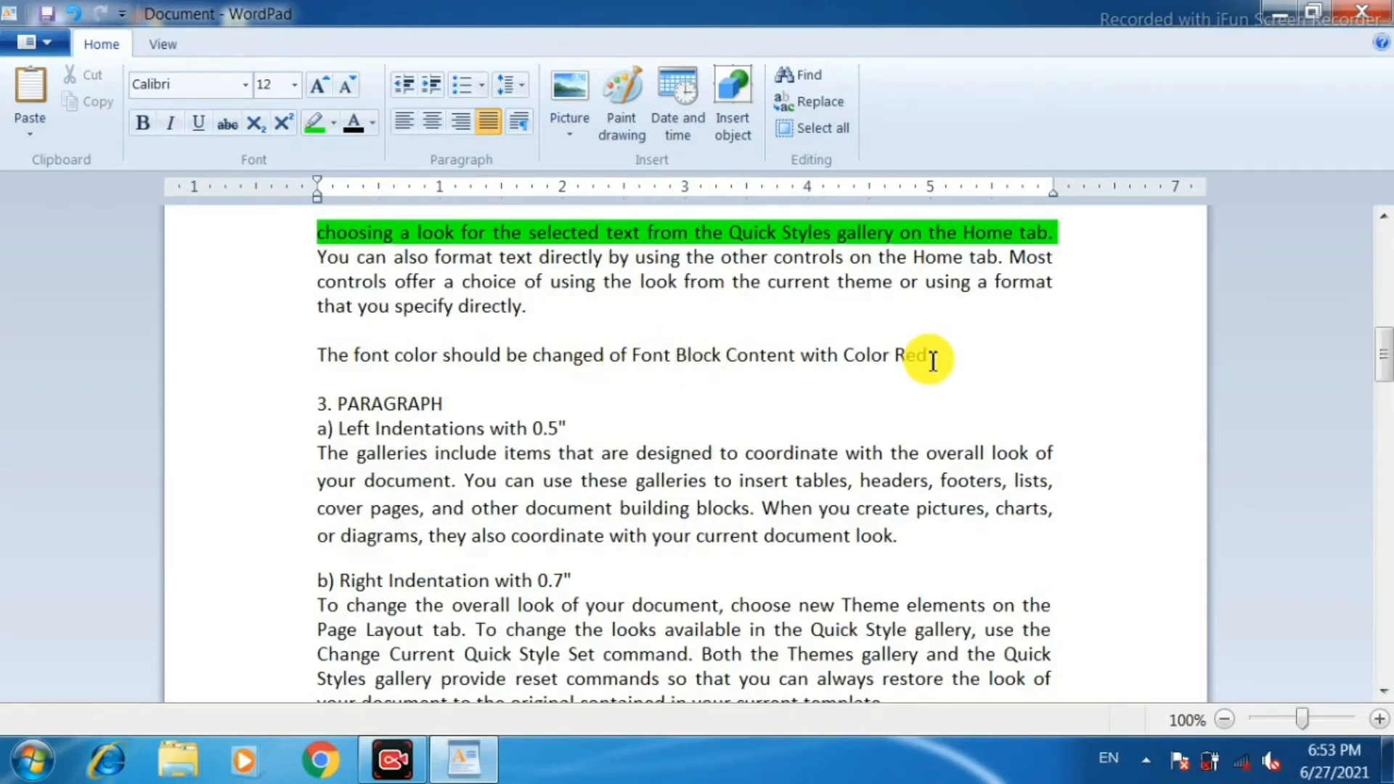
pyautogui.scroll(5, 796, 401)
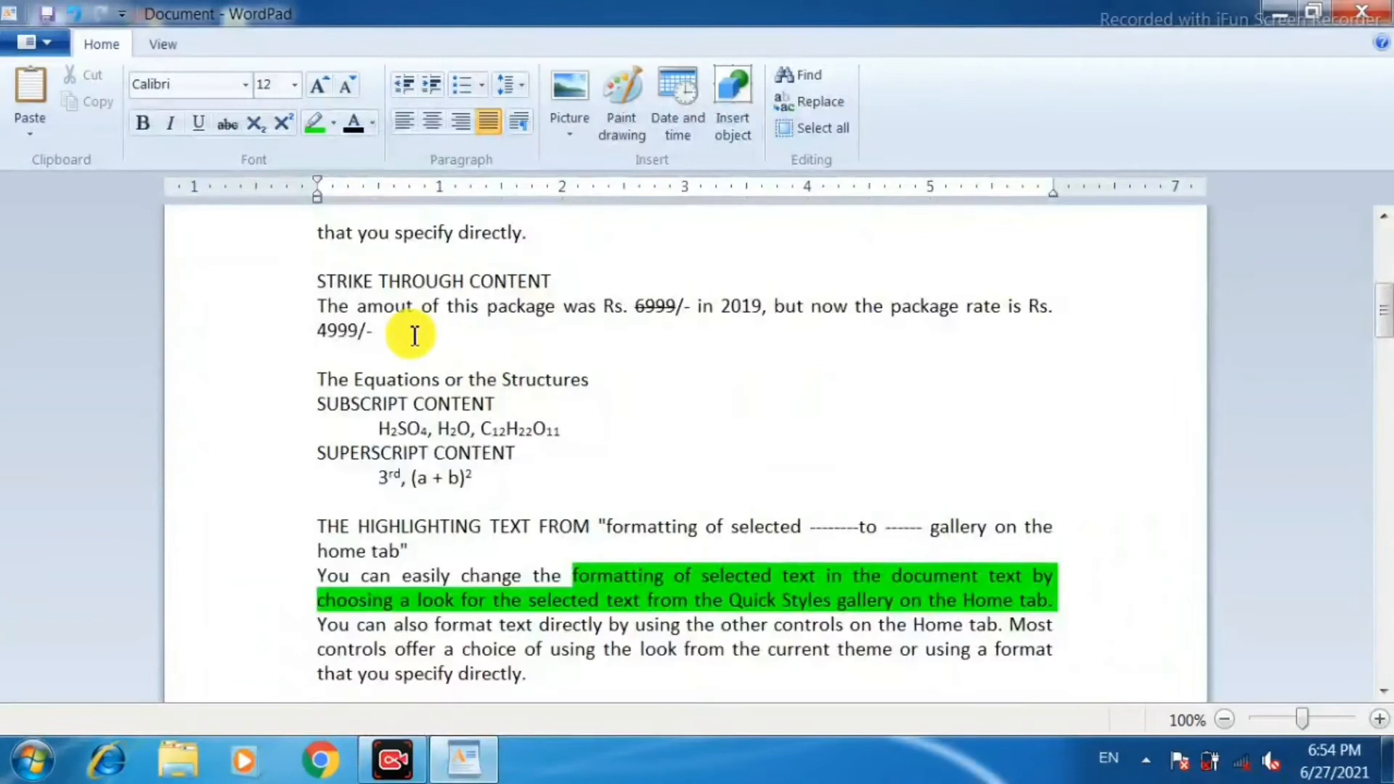
pyautogui.scroll(4, 377, 333)
pyautogui.scroll(1, 415, 334)
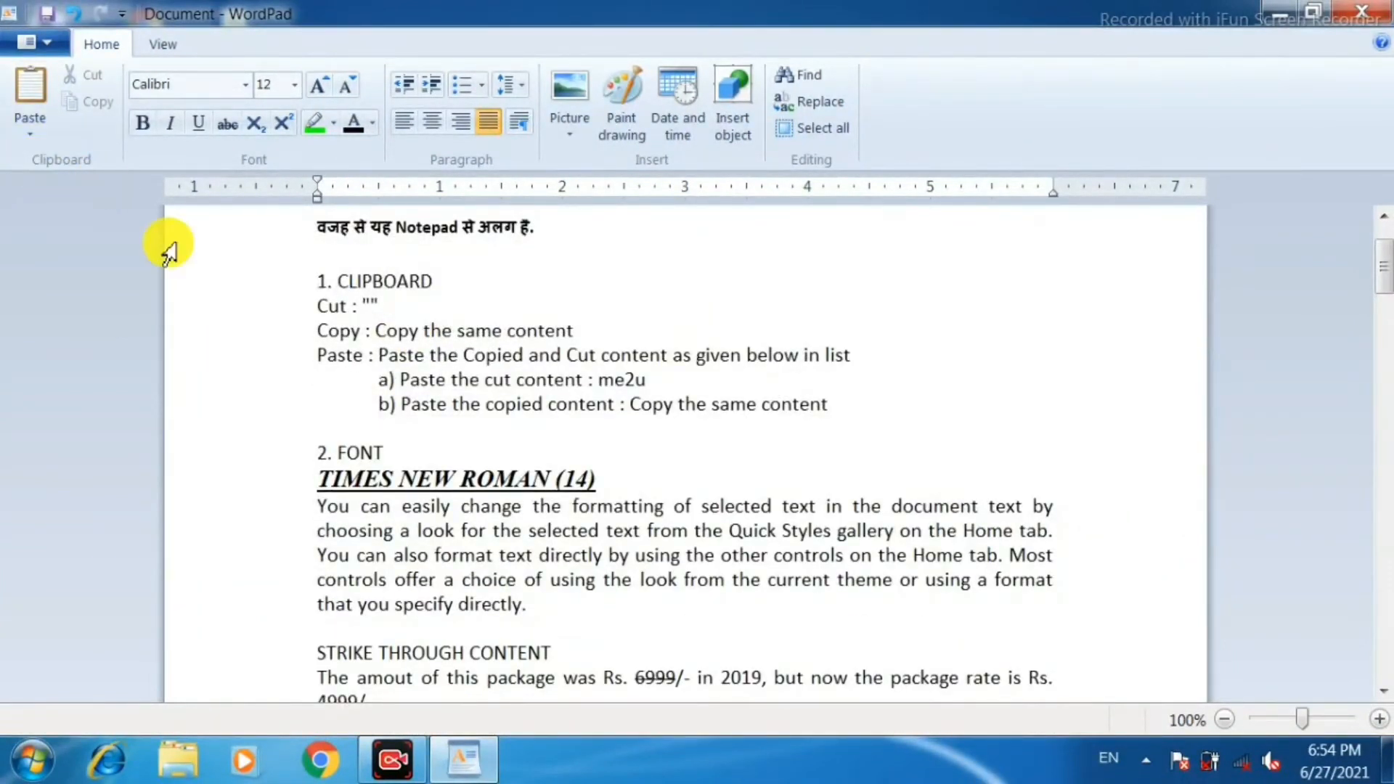
pyautogui.click(303, 289)
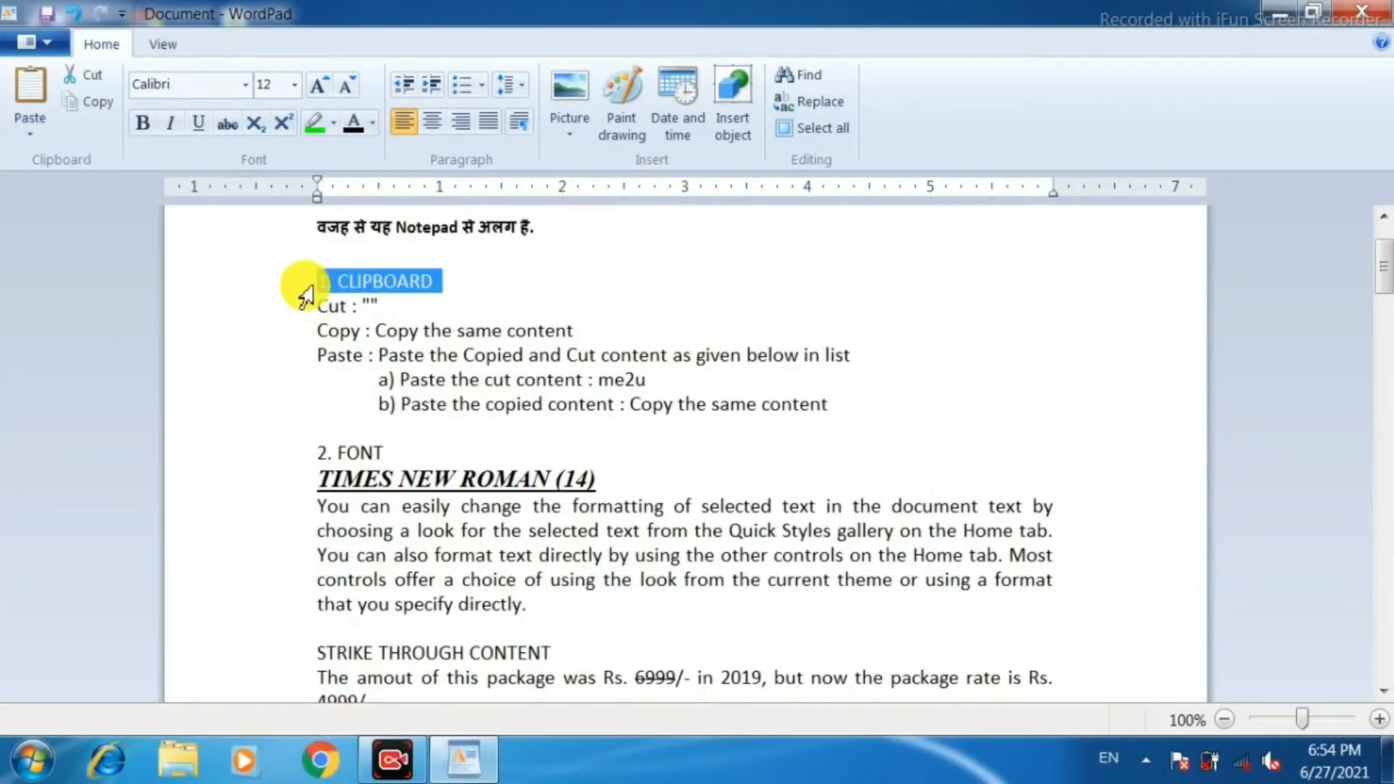
pyautogui.click(372, 128)
pyautogui.click(382, 186)
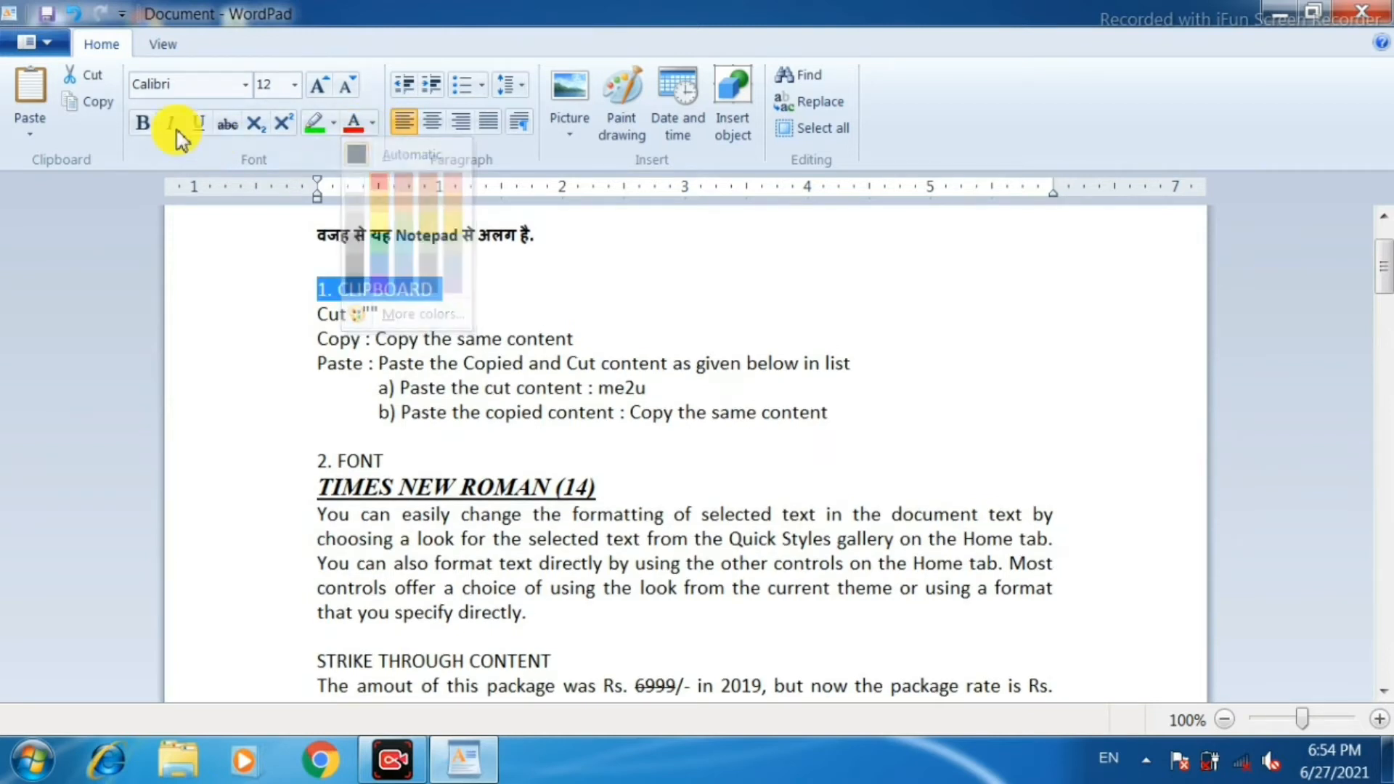
pyautogui.click(149, 131)
pyautogui.click(318, 85)
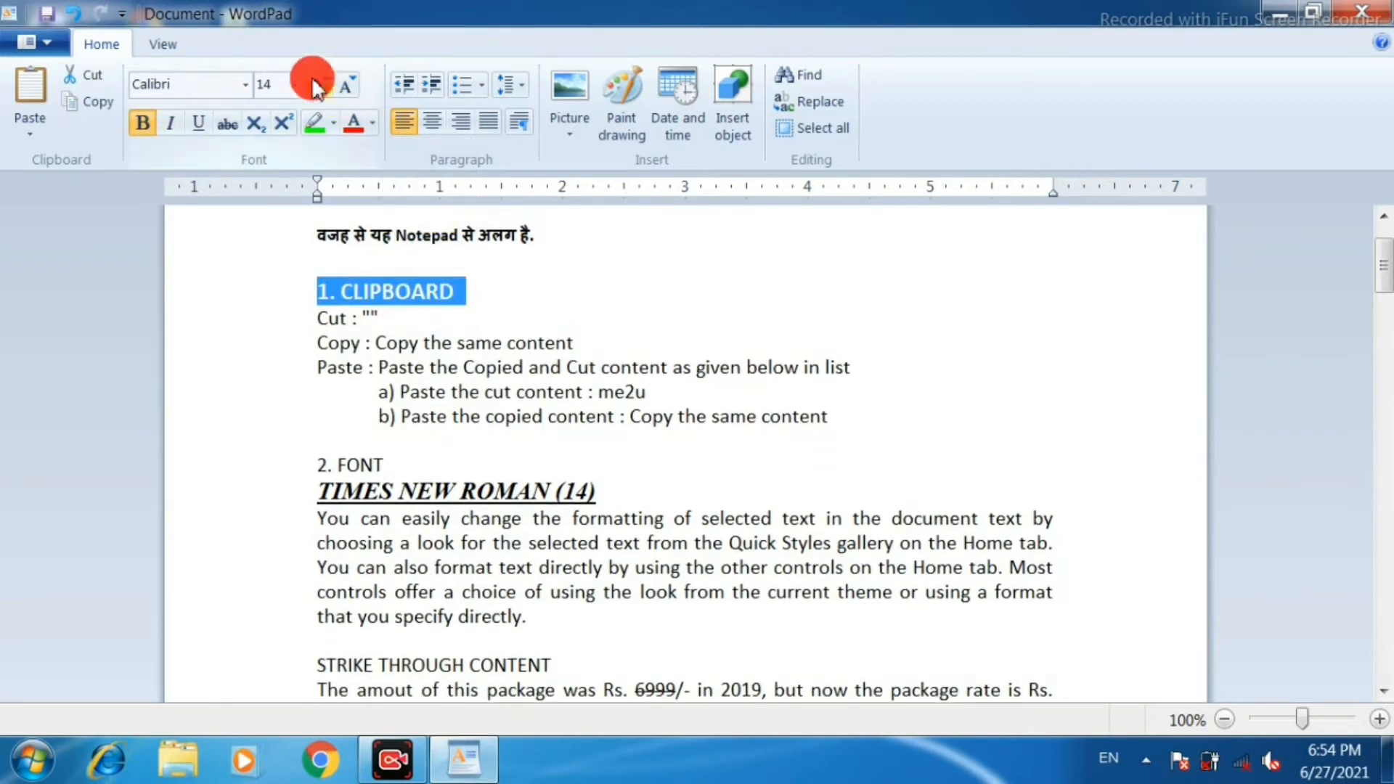
pyautogui.click(318, 85)
# Increase the "2. FONT" heading to size 16 and make it bold.
pyautogui.scroll(-3, 436, 364)
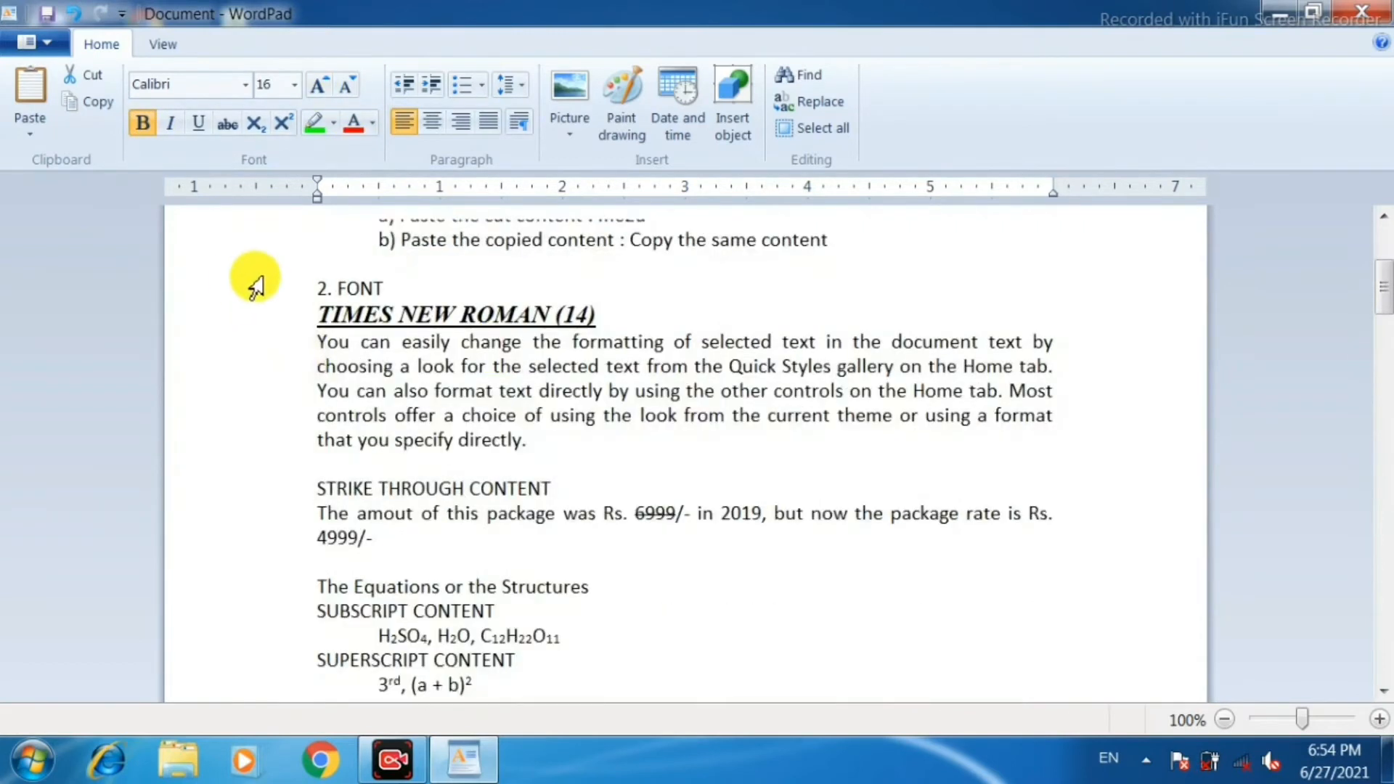
pyautogui.click(267, 298)
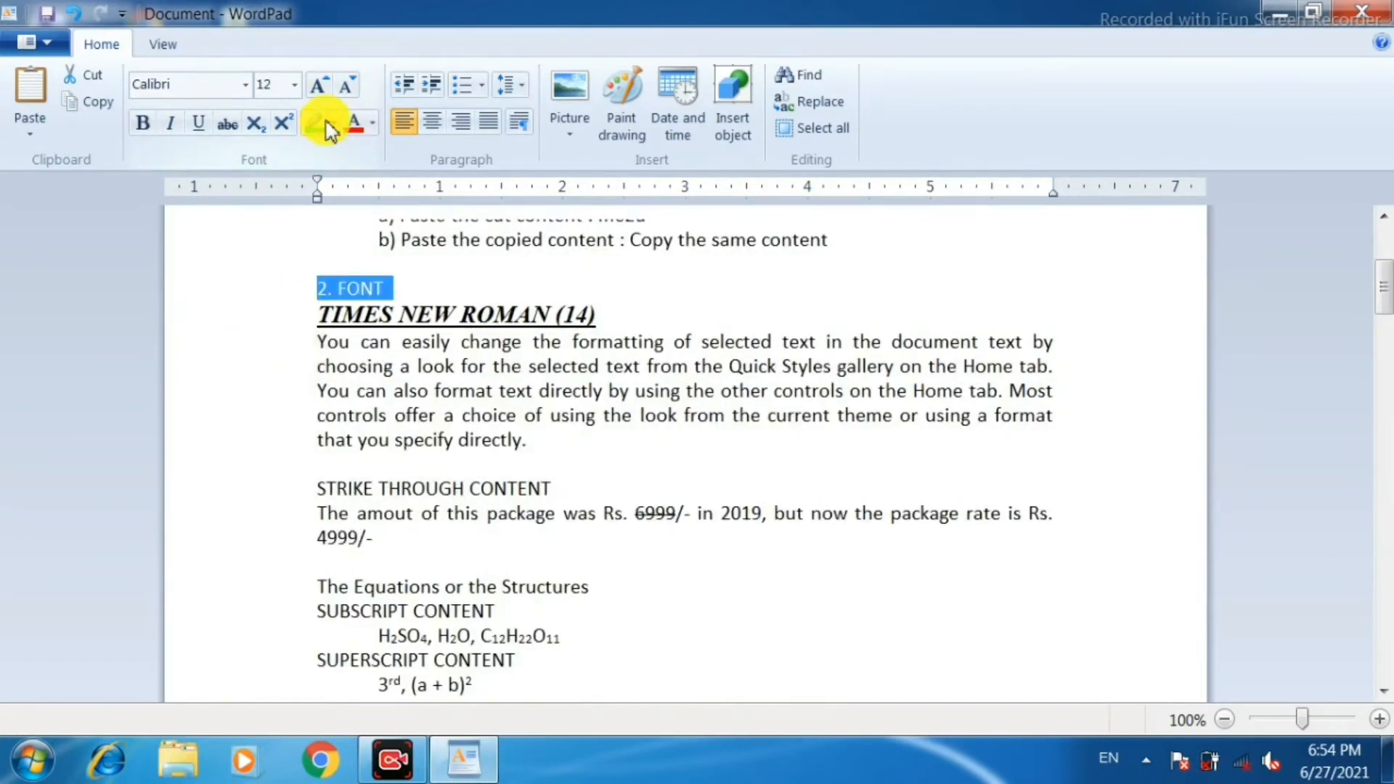
pyautogui.click(317, 87)
pyautogui.click(318, 87)
pyautogui.click(143, 124)
# Format the "3. PARAGRAPH" heading in red, bold text at size 16.
pyautogui.scroll(-6, 679, 603)
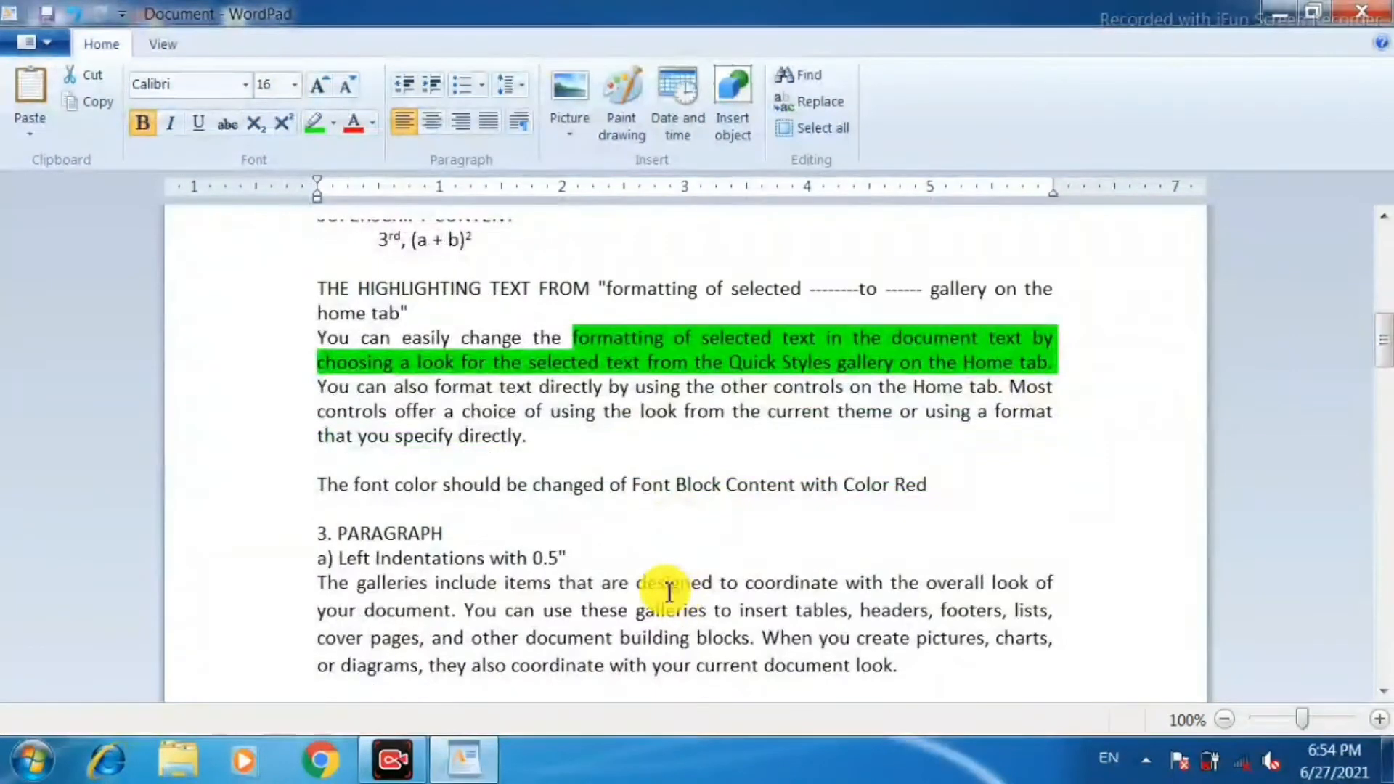
pyautogui.click(284, 532)
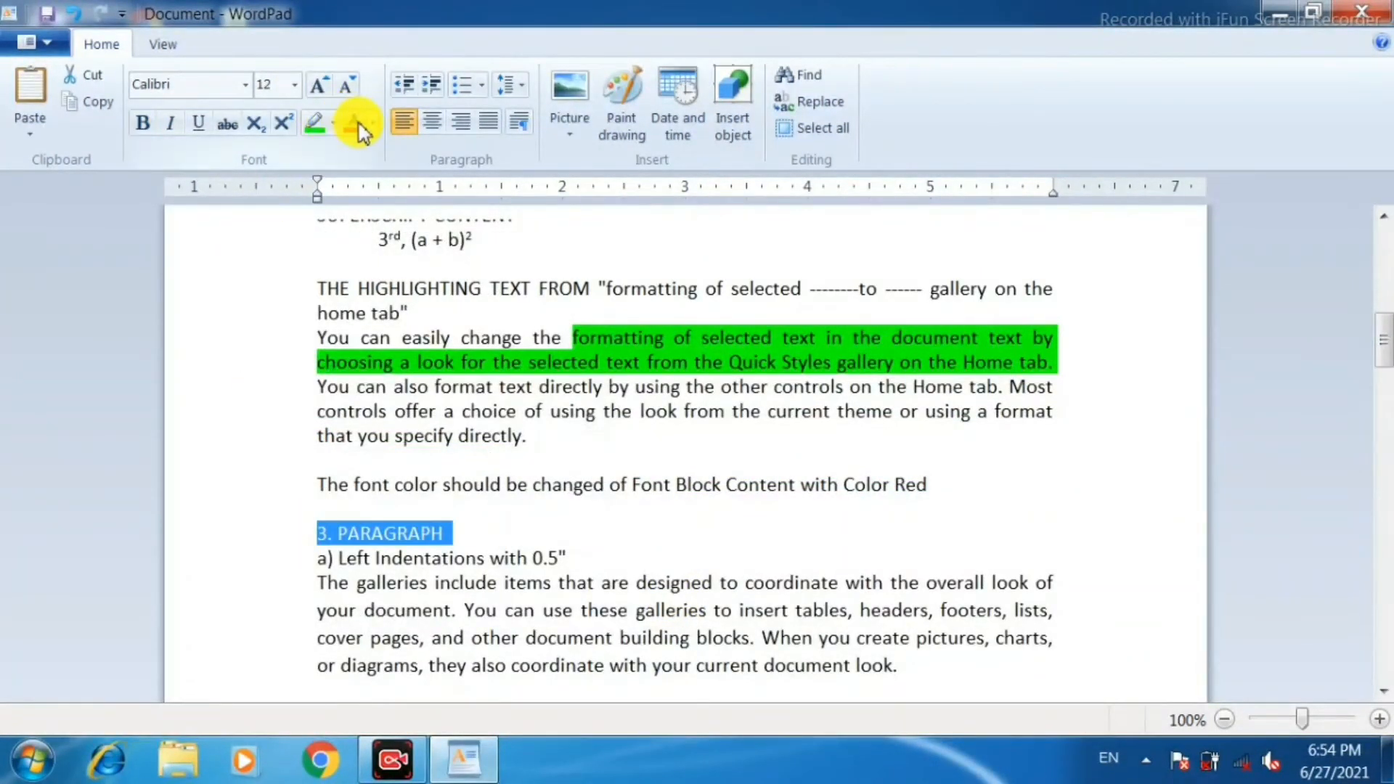
pyautogui.click(318, 85)
pyautogui.click(318, 86)
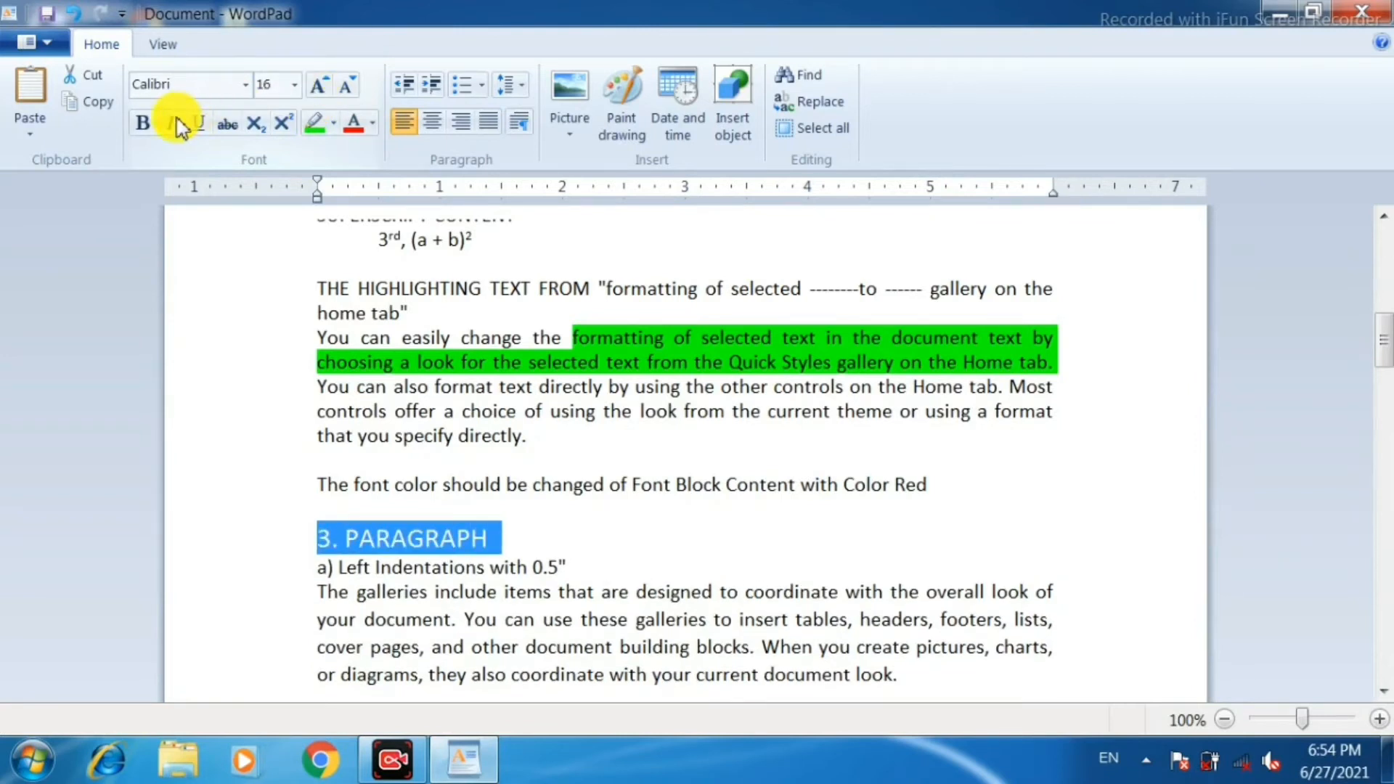
# Format the "4. INSERT" heading in red, bold text at size 16.
pyautogui.scroll(-10, 630, 771)
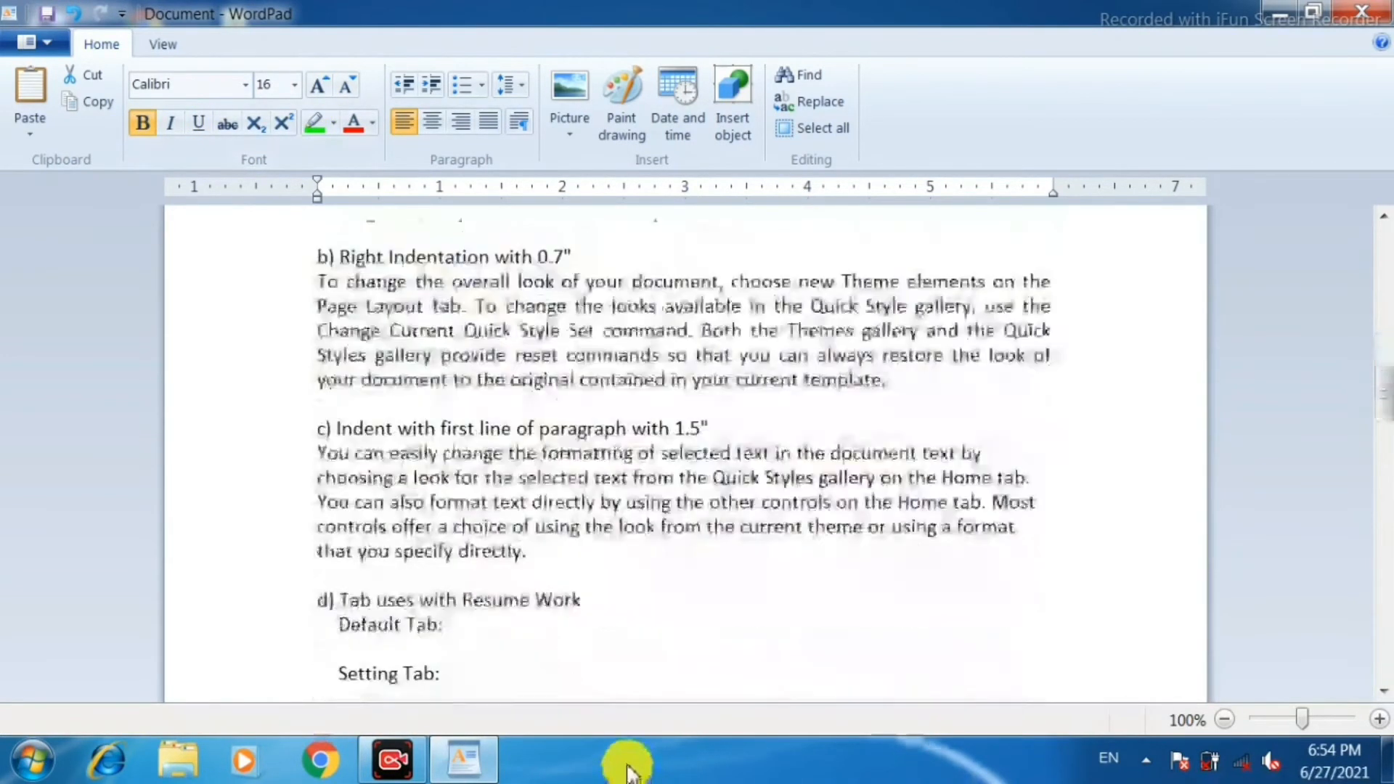
pyautogui.scroll(-10, 624, 771)
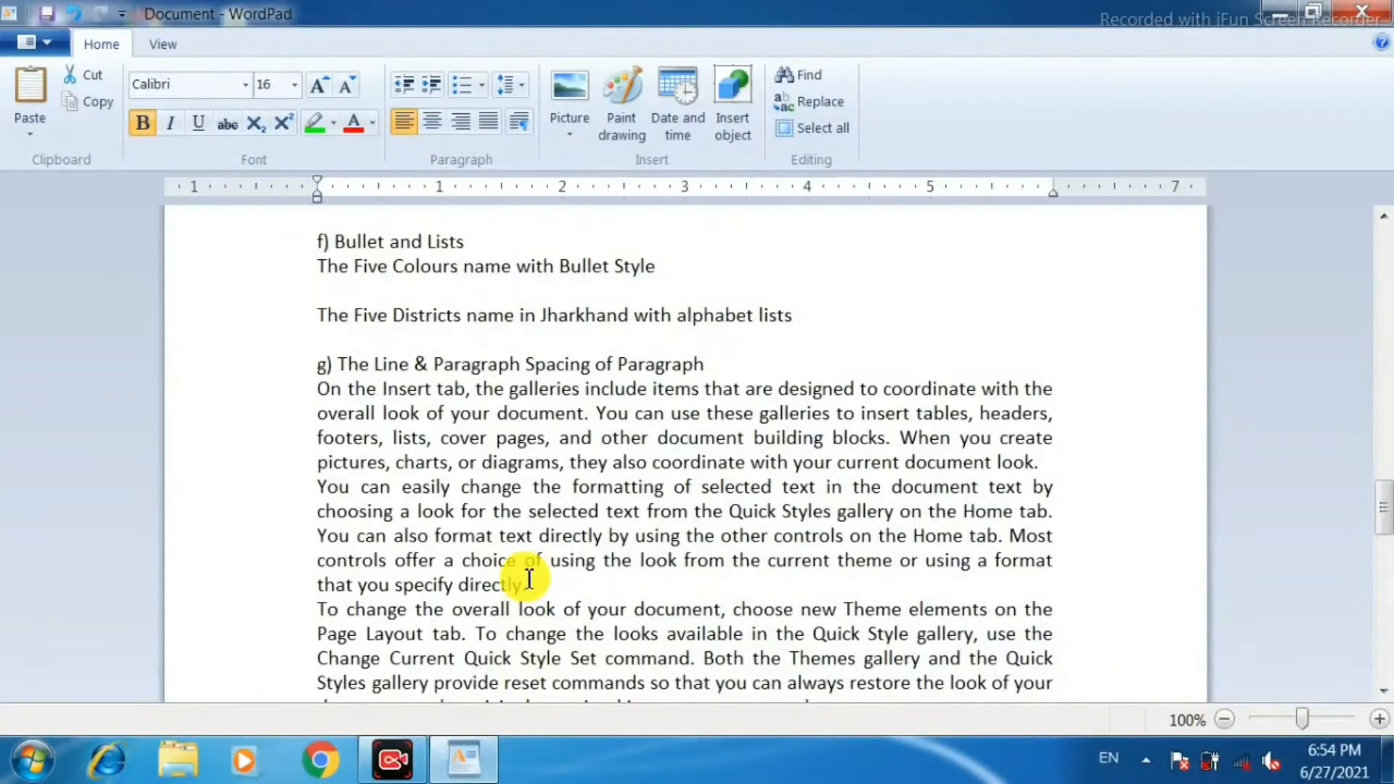
pyautogui.scroll(-4, 528, 576)
pyautogui.scroll(-9, 528, 579)
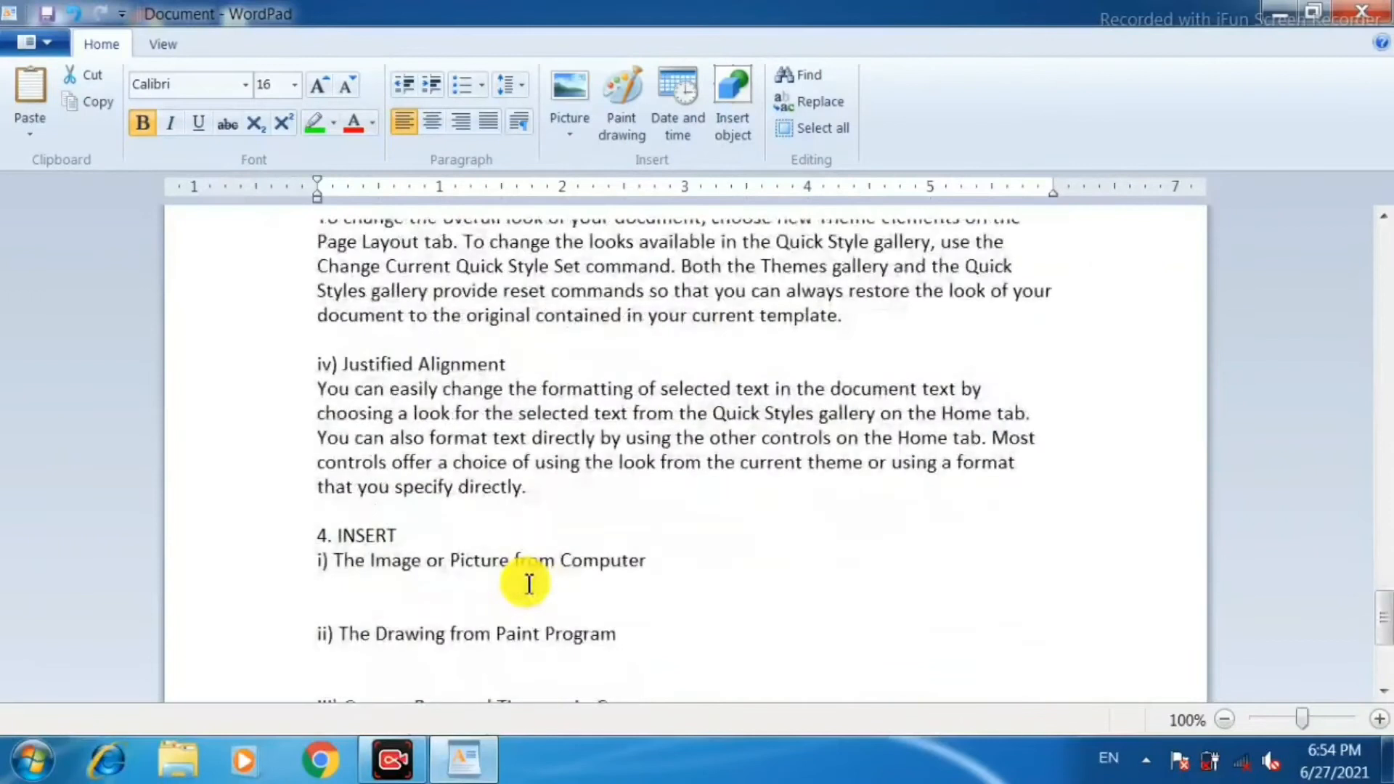
pyautogui.click(218, 540)
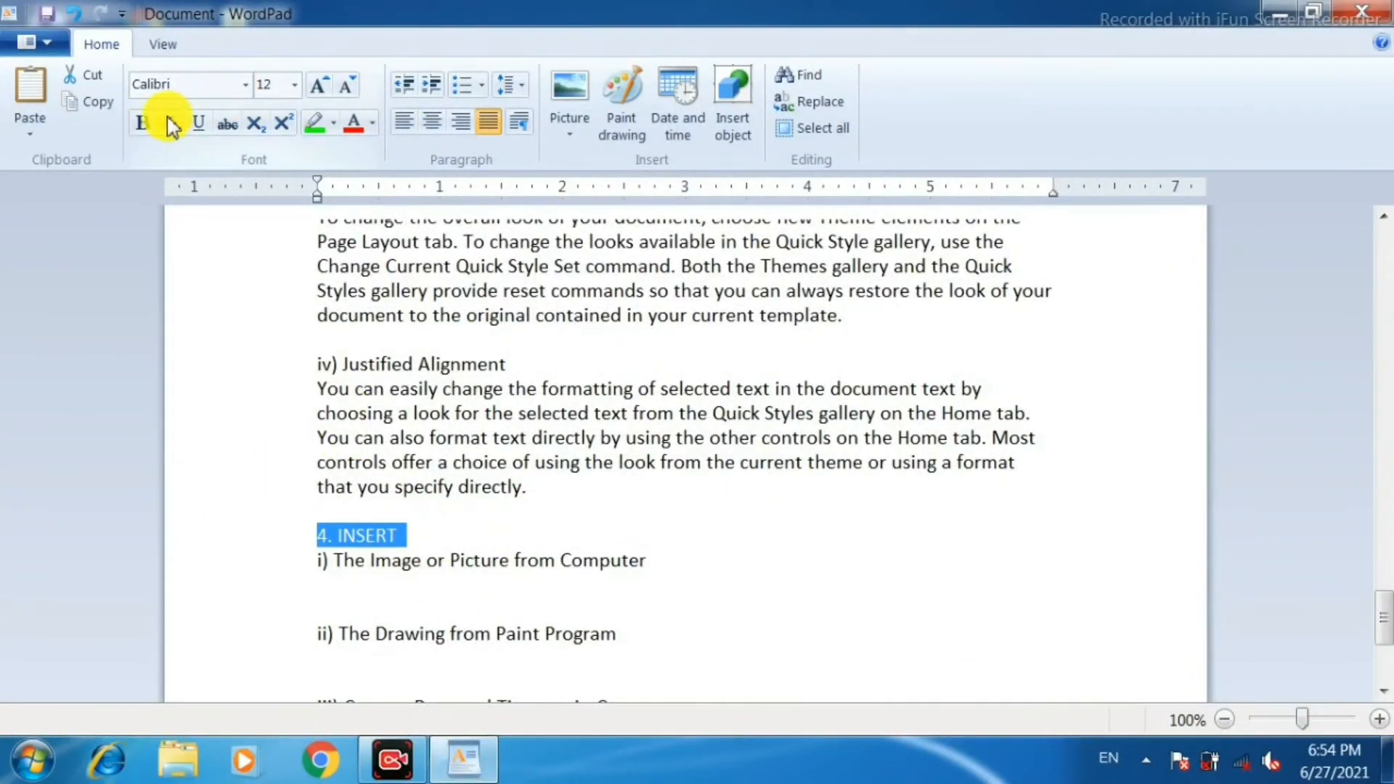
pyautogui.click(143, 125)
pyautogui.click(320, 83)
pyautogui.click(319, 84)
# Make the "5. EDITING" heading bold and increase its font size to 16.
pyautogui.scroll(-4, 584, 534)
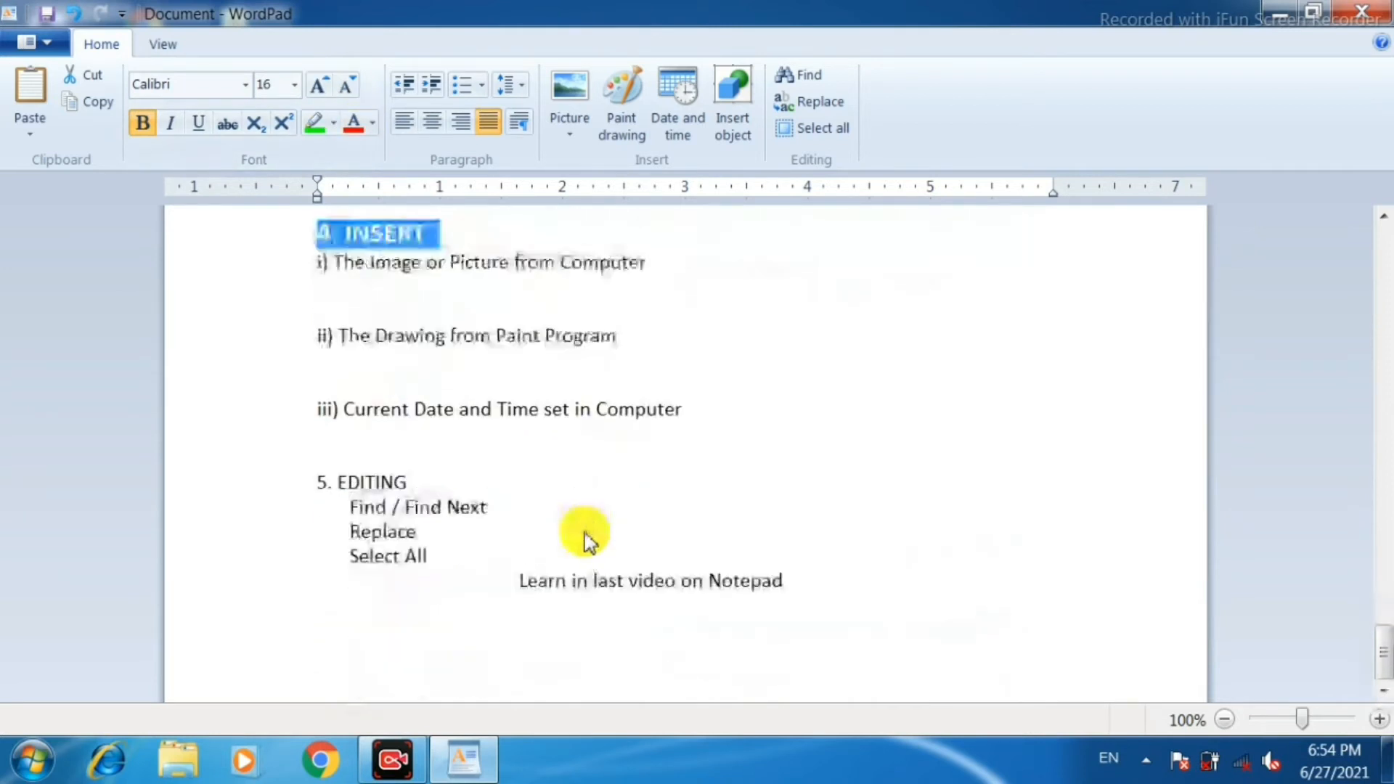
pyautogui.click(282, 481)
pyautogui.click(145, 125)
pyautogui.click(325, 91)
pyautogui.click(324, 91)
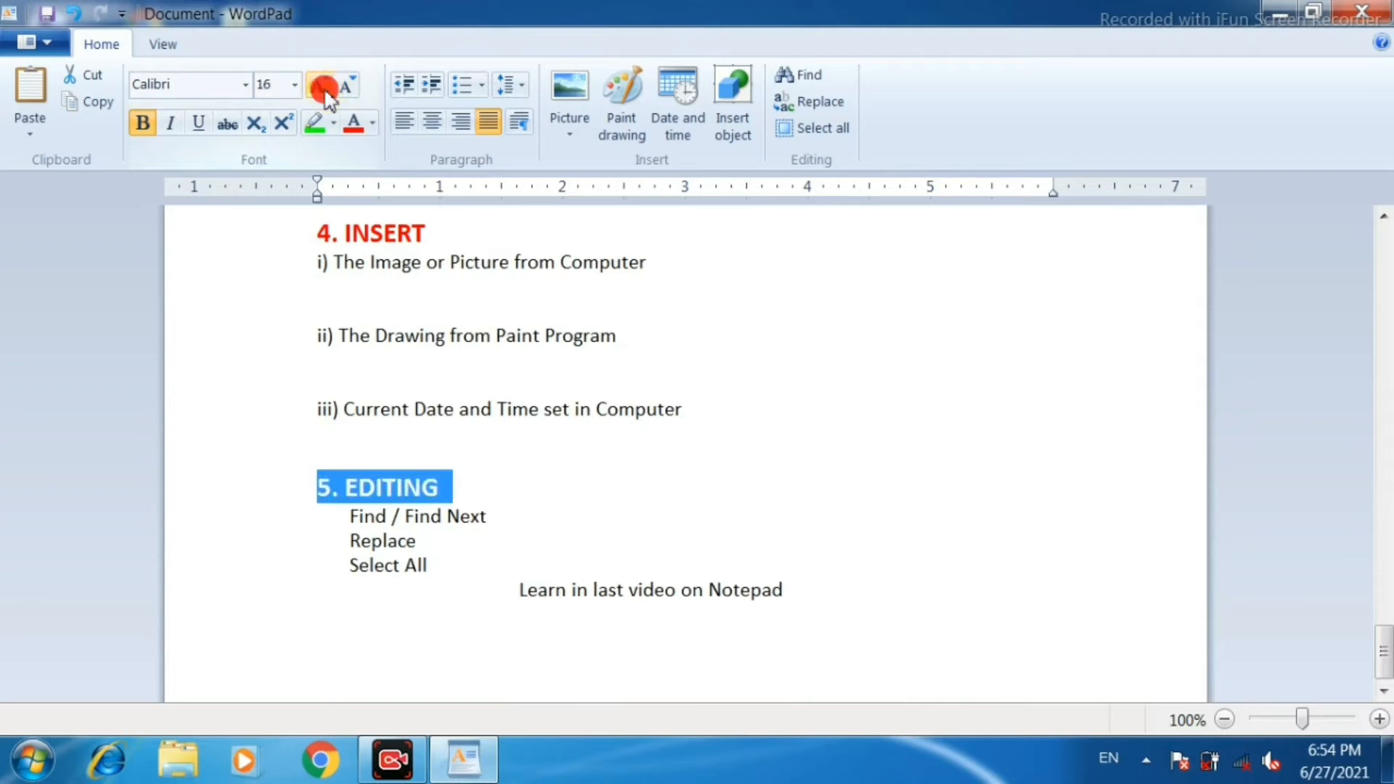
pyautogui.scroll(6, 552, 451)
pyautogui.scroll(15, 552, 451)
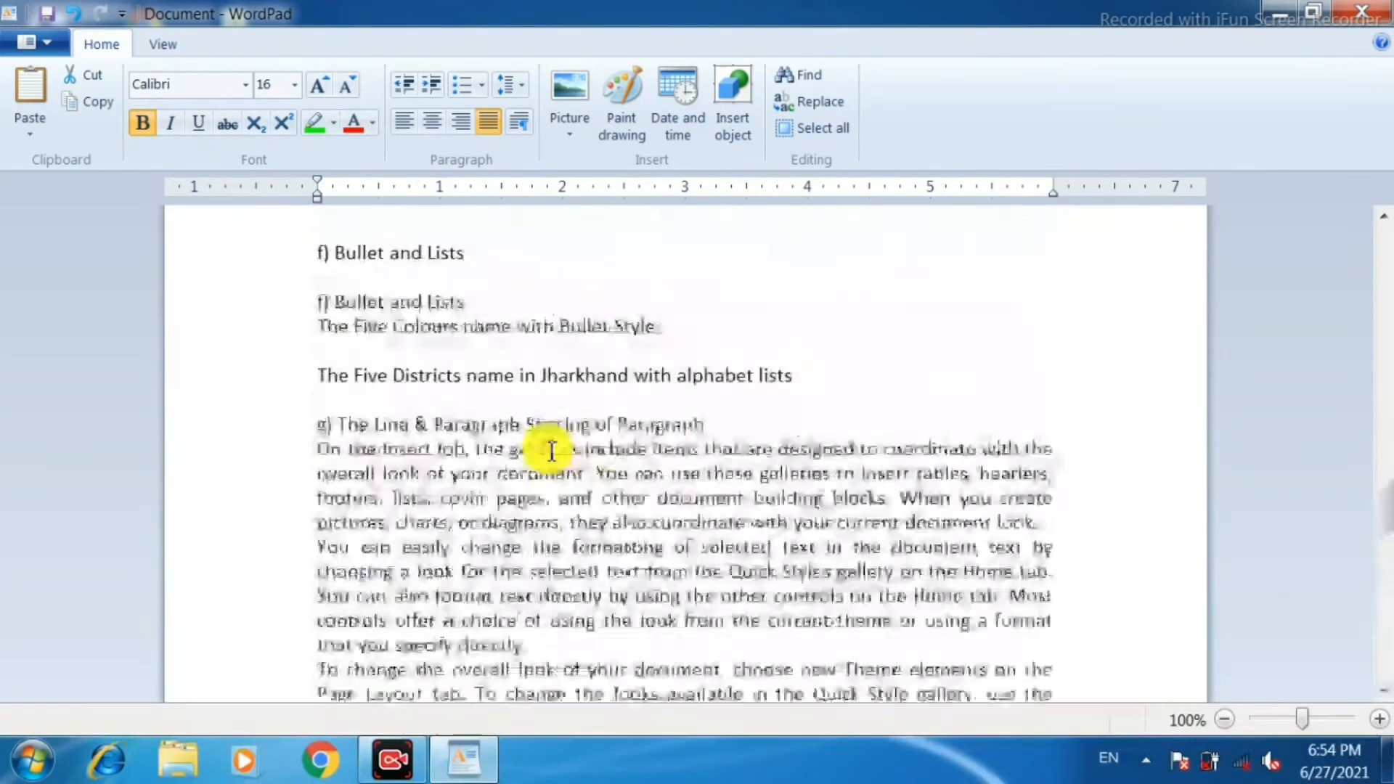
pyautogui.scroll(4, 552, 451)
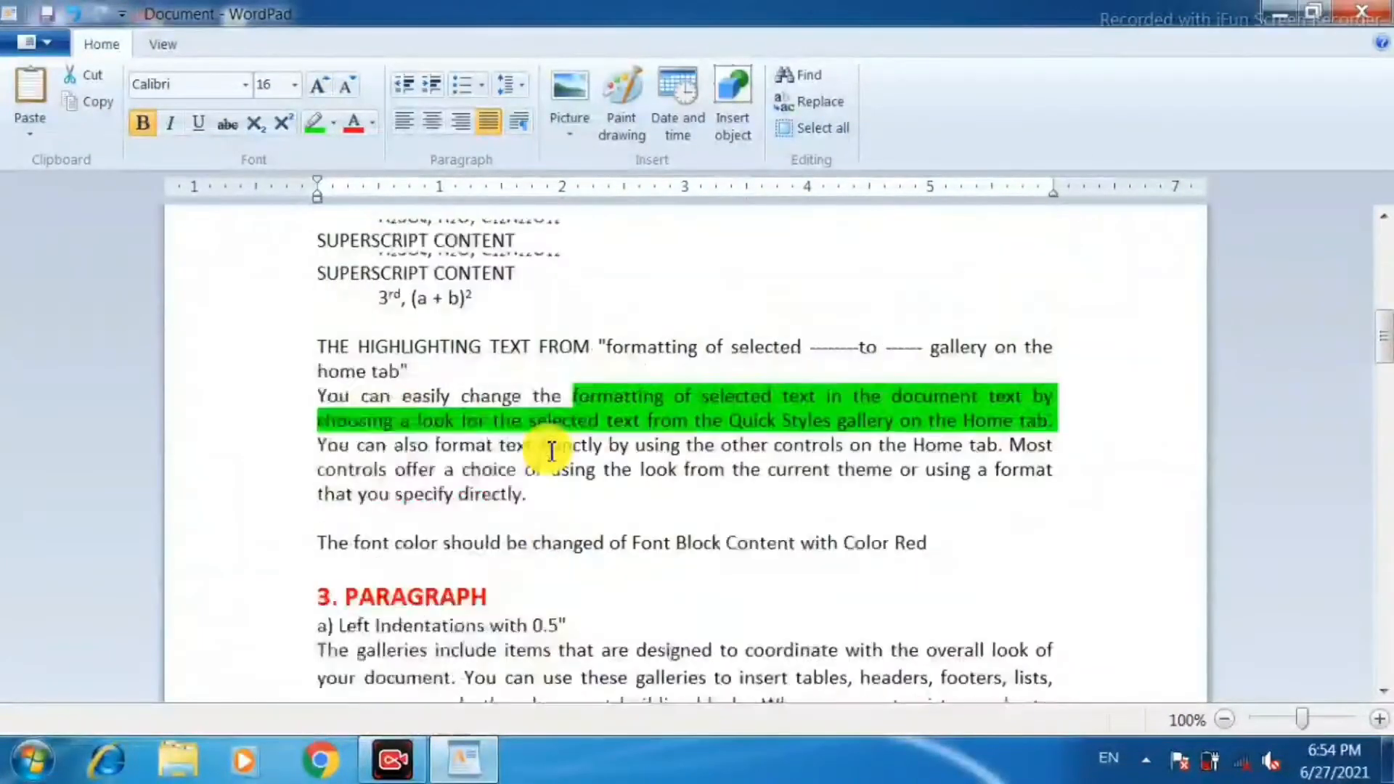
pyautogui.scroll(-5, 552, 451)
pyautogui.scroll(2, 552, 451)
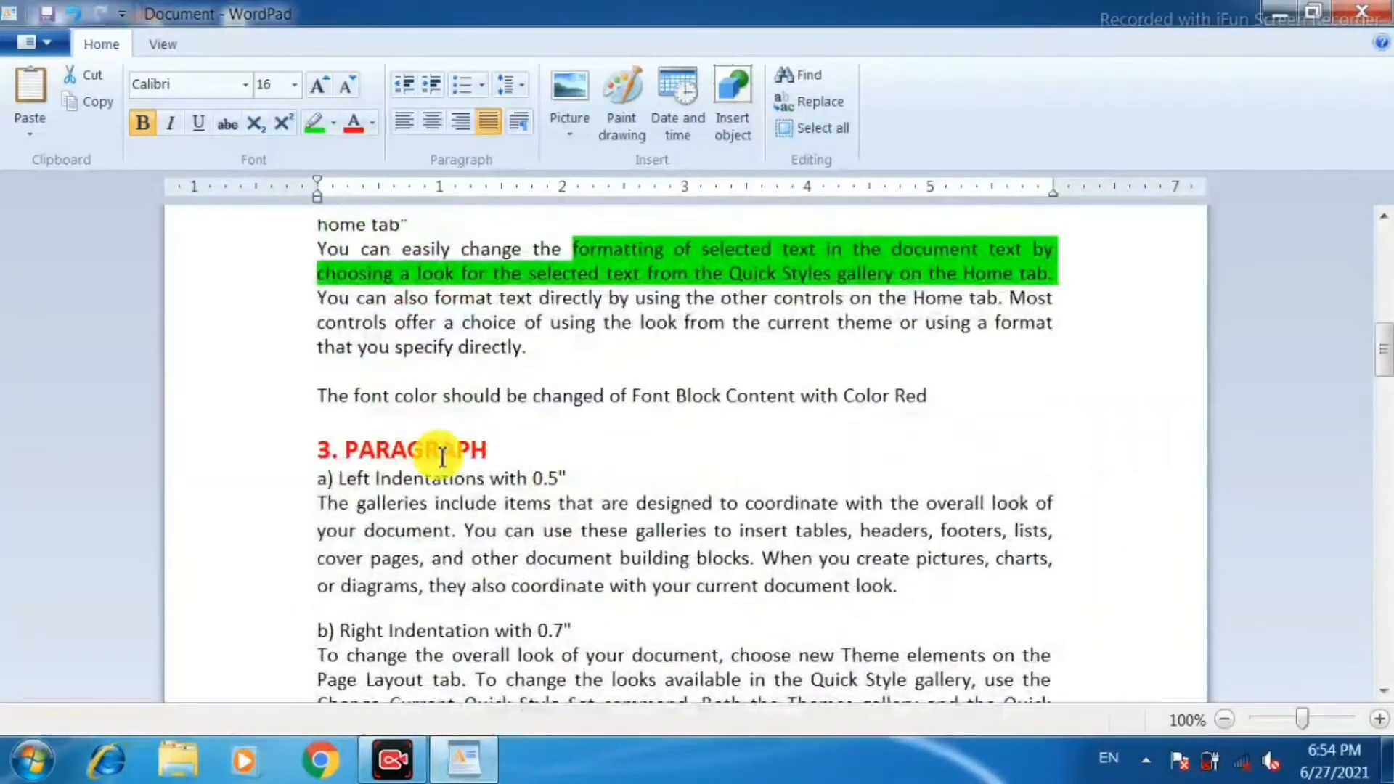
# Make the line "The font color should be changed of Font Block Content with Color Red" bold and red.
pyautogui.click(274, 396)
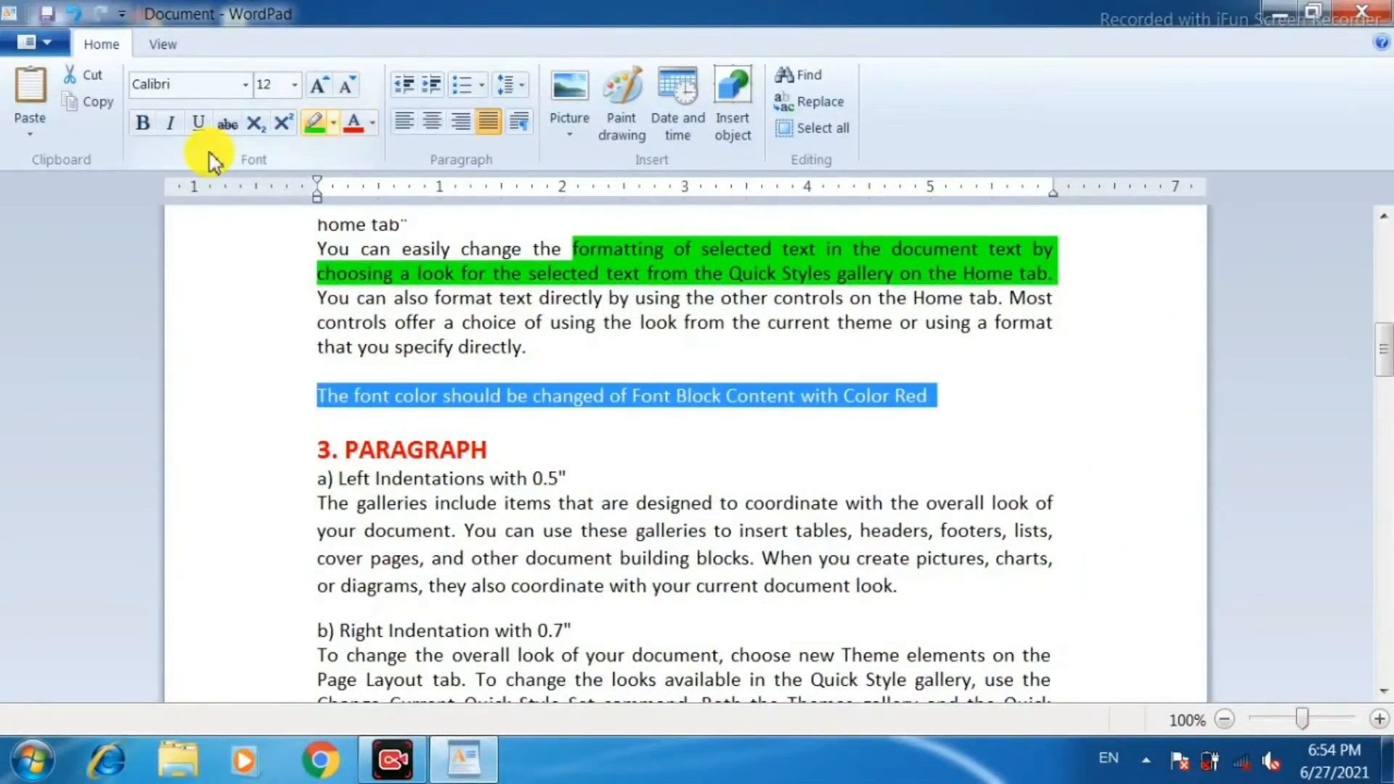
pyautogui.click(144, 129)
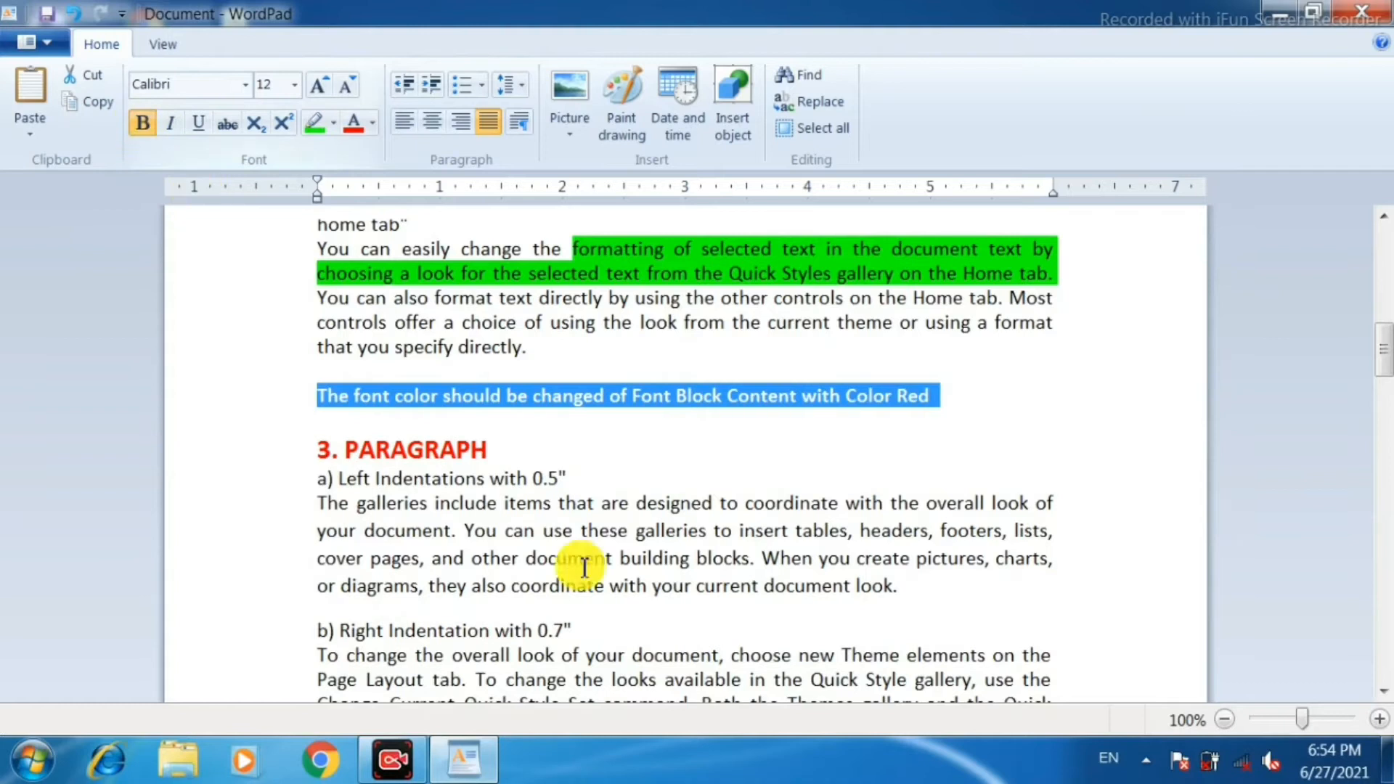
pyautogui.click(585, 449)
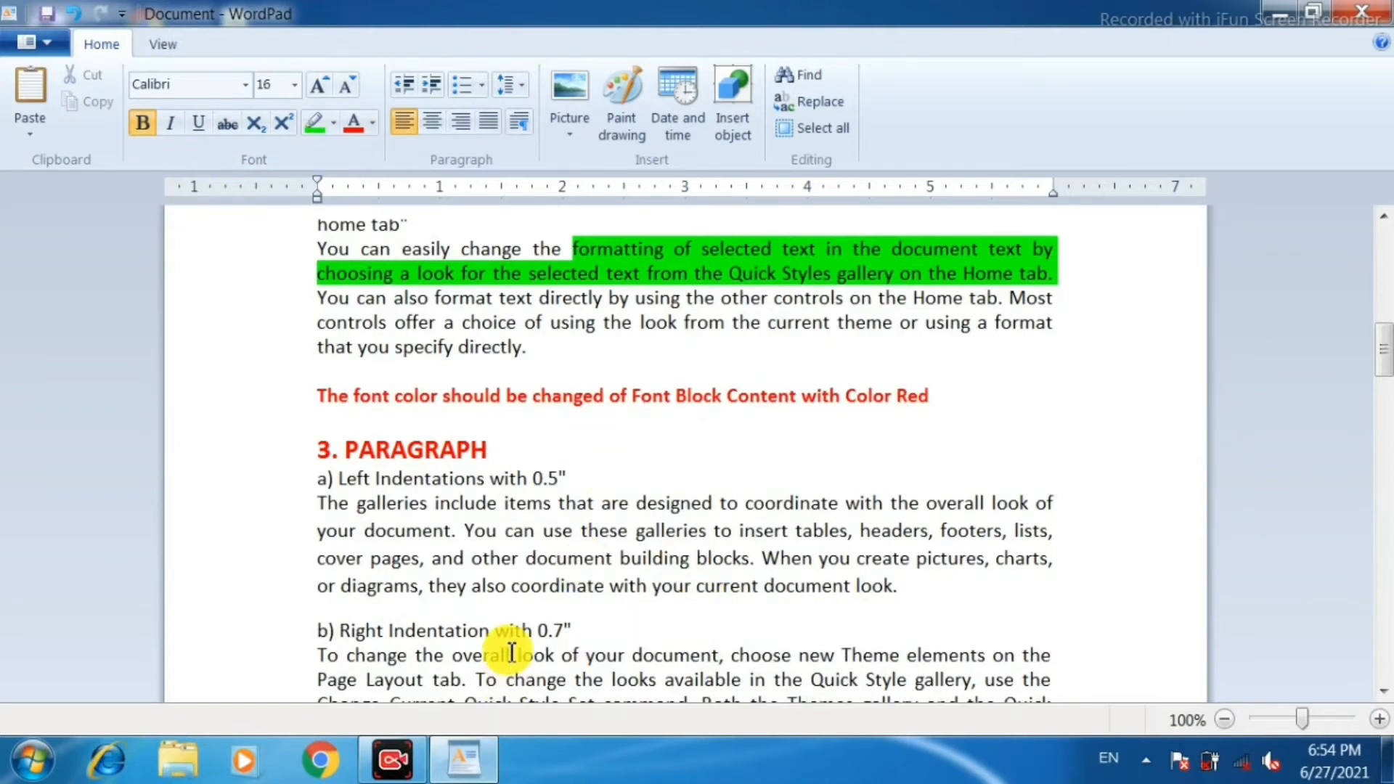
# Try out increasing the indent of the paragraph under "a) Left Indentations" by three levels and decreasing it back to the margin, twice.
pyautogui.scroll(-1, 472, 500)
pyautogui.scroll(-1, 476, 501)
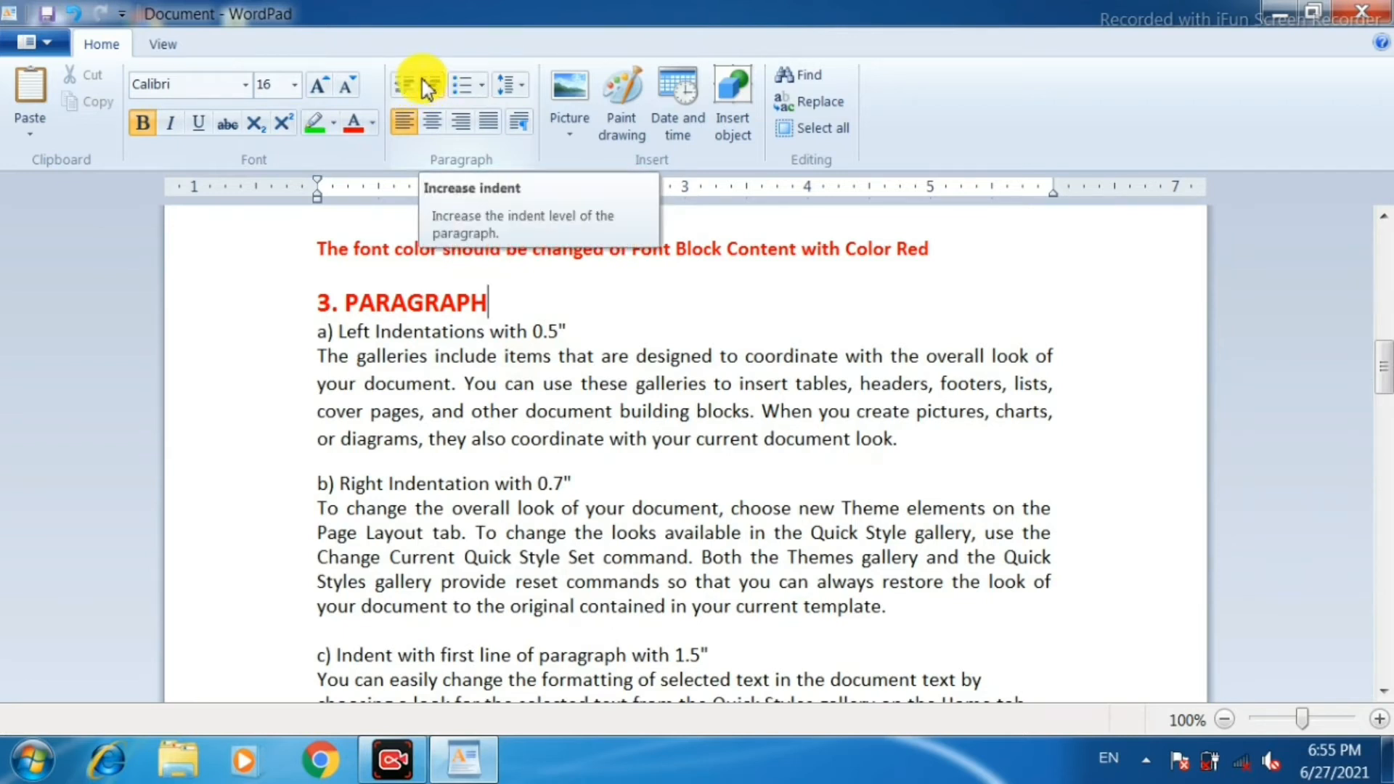
pyautogui.click(393, 361)
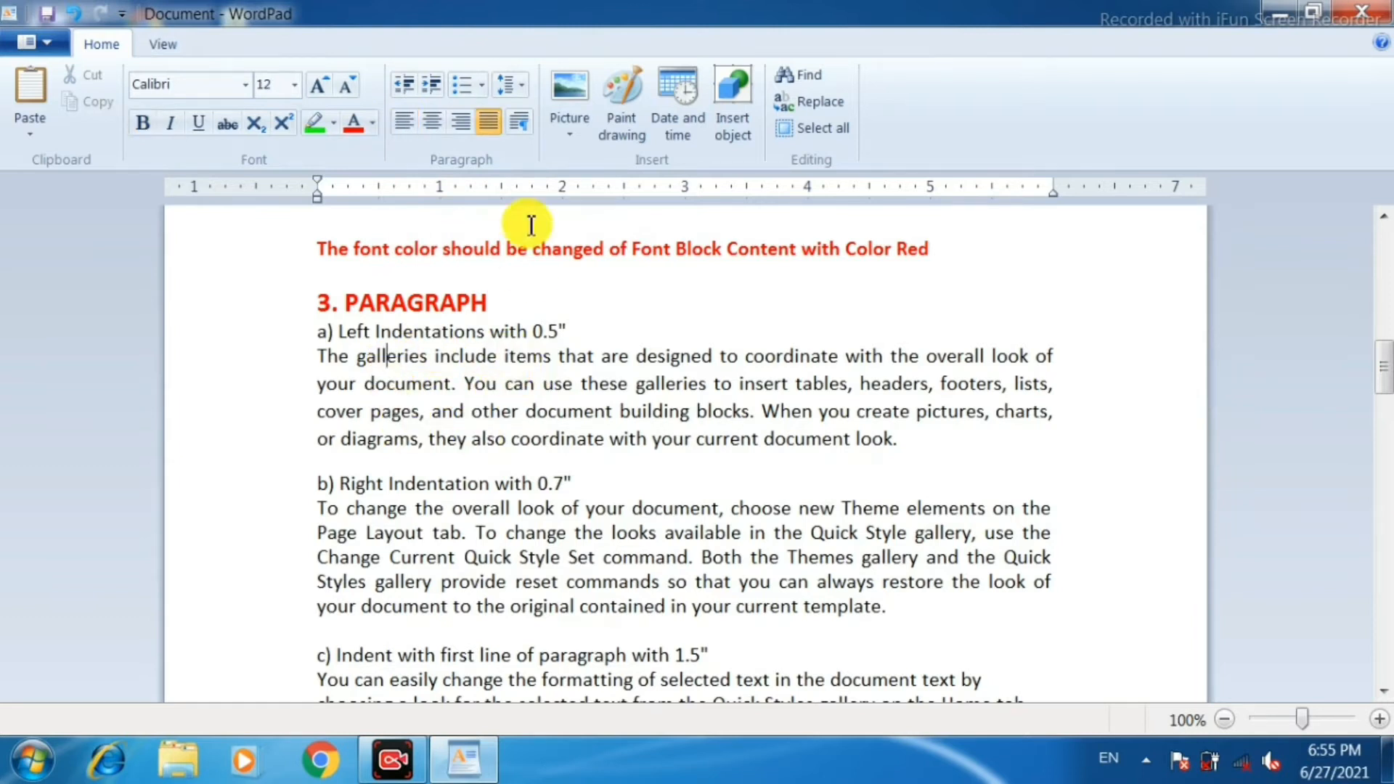
pyautogui.click(432, 87)
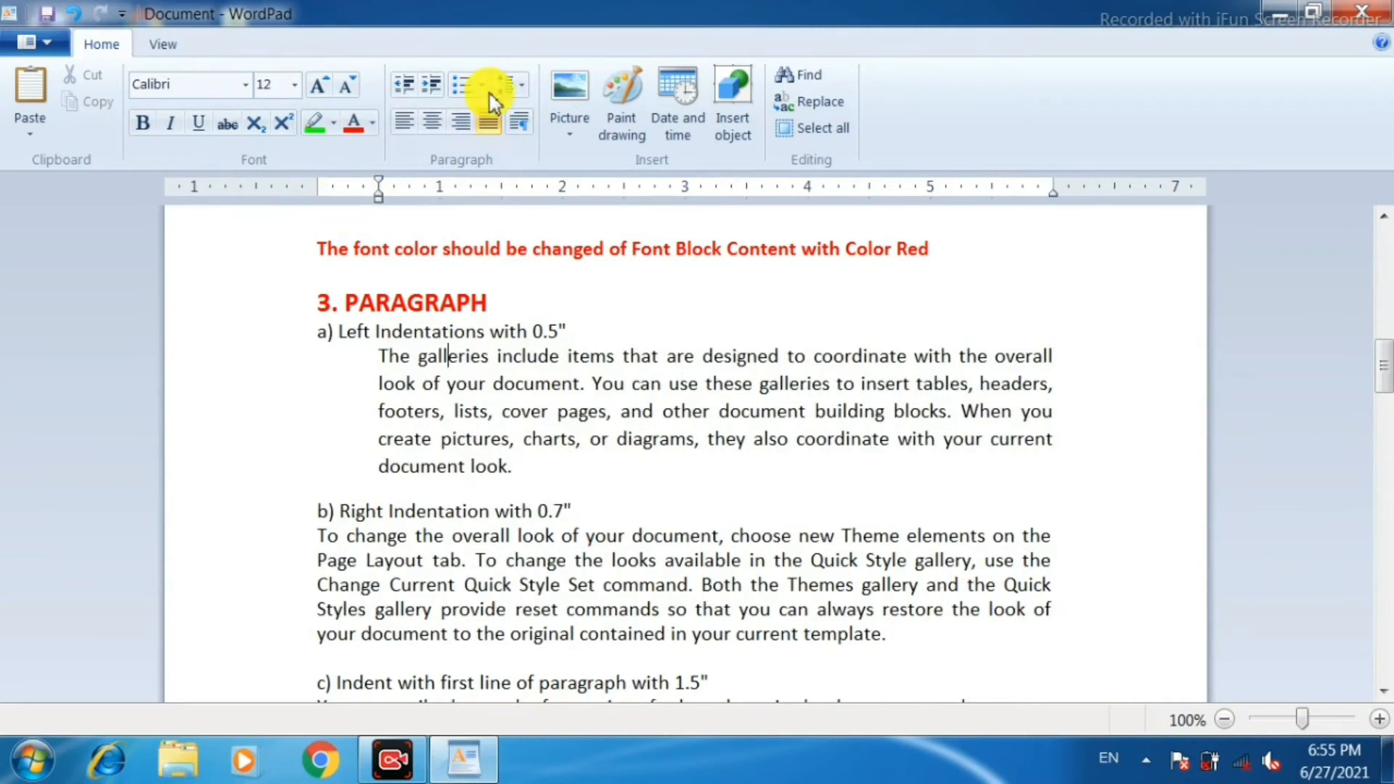
pyautogui.click(433, 90)
pyautogui.click(433, 91)
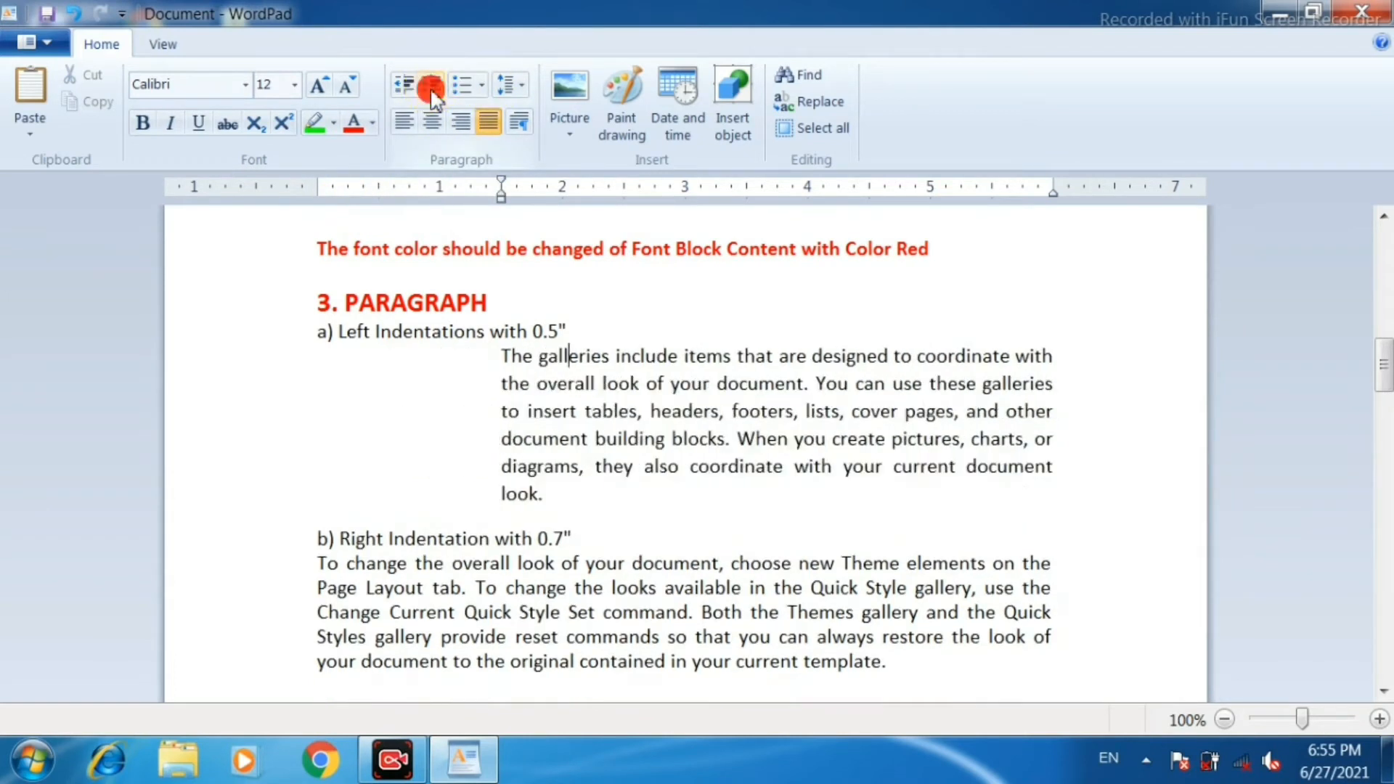
pyautogui.click(407, 88)
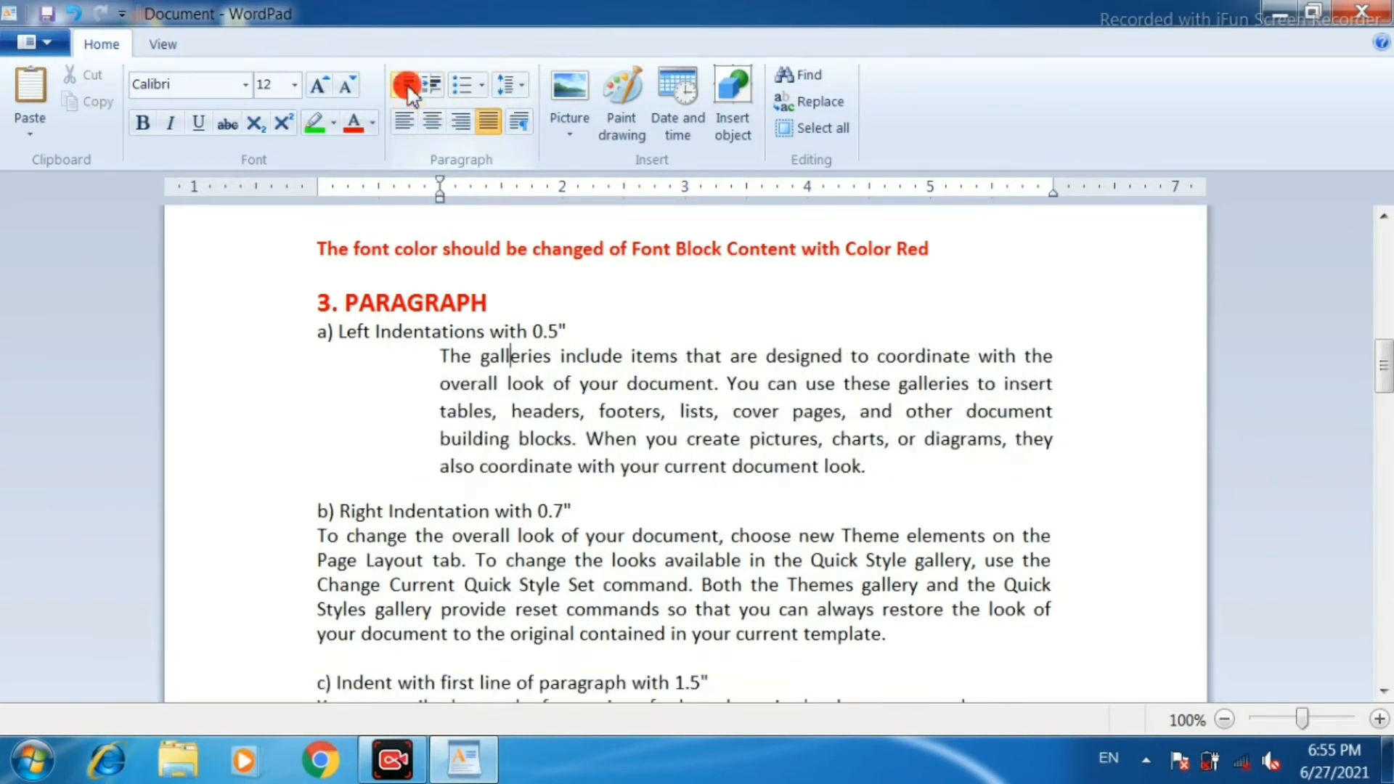
pyautogui.click(407, 88)
pyautogui.click(409, 90)
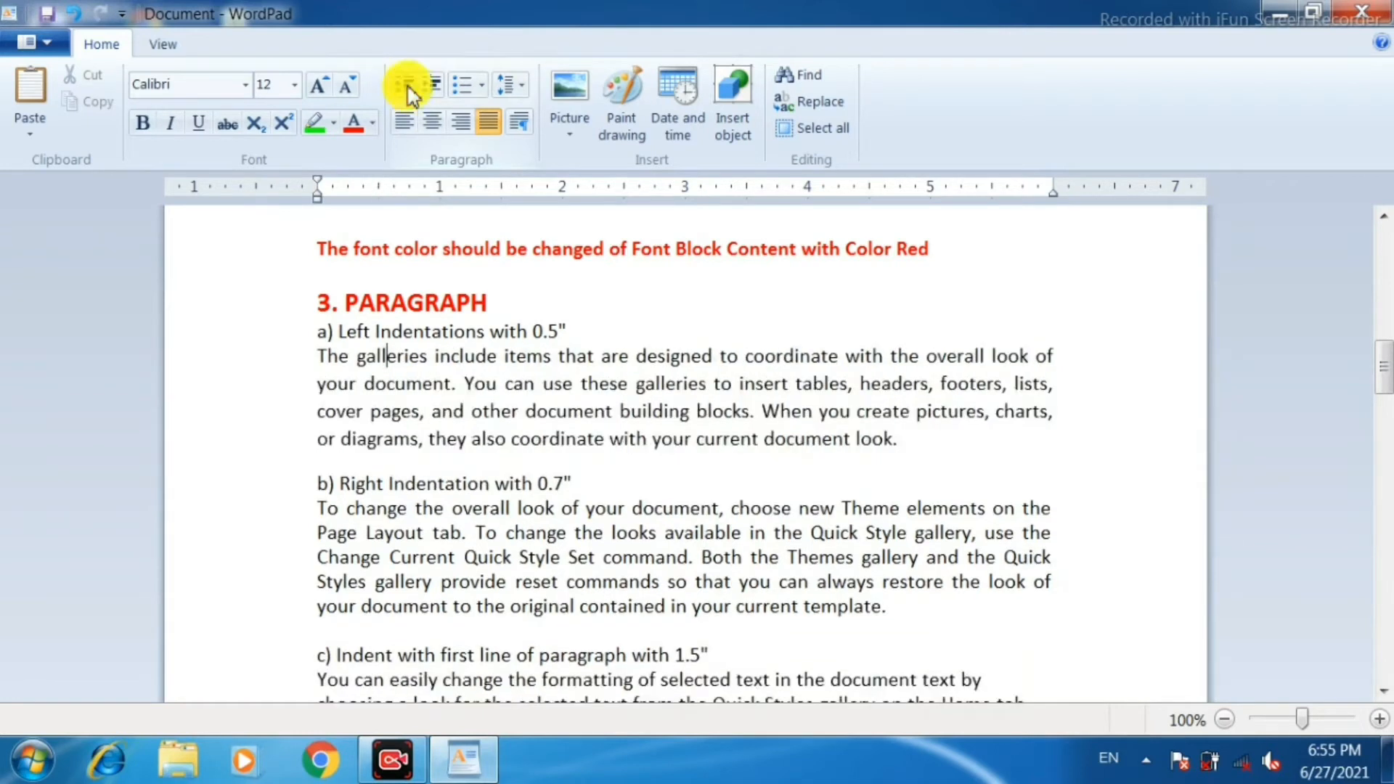
pyautogui.click(430, 90)
pyautogui.click(428, 90)
pyautogui.click(429, 90)
pyautogui.click(405, 90)
pyautogui.click(405, 92)
pyautogui.click(406, 93)
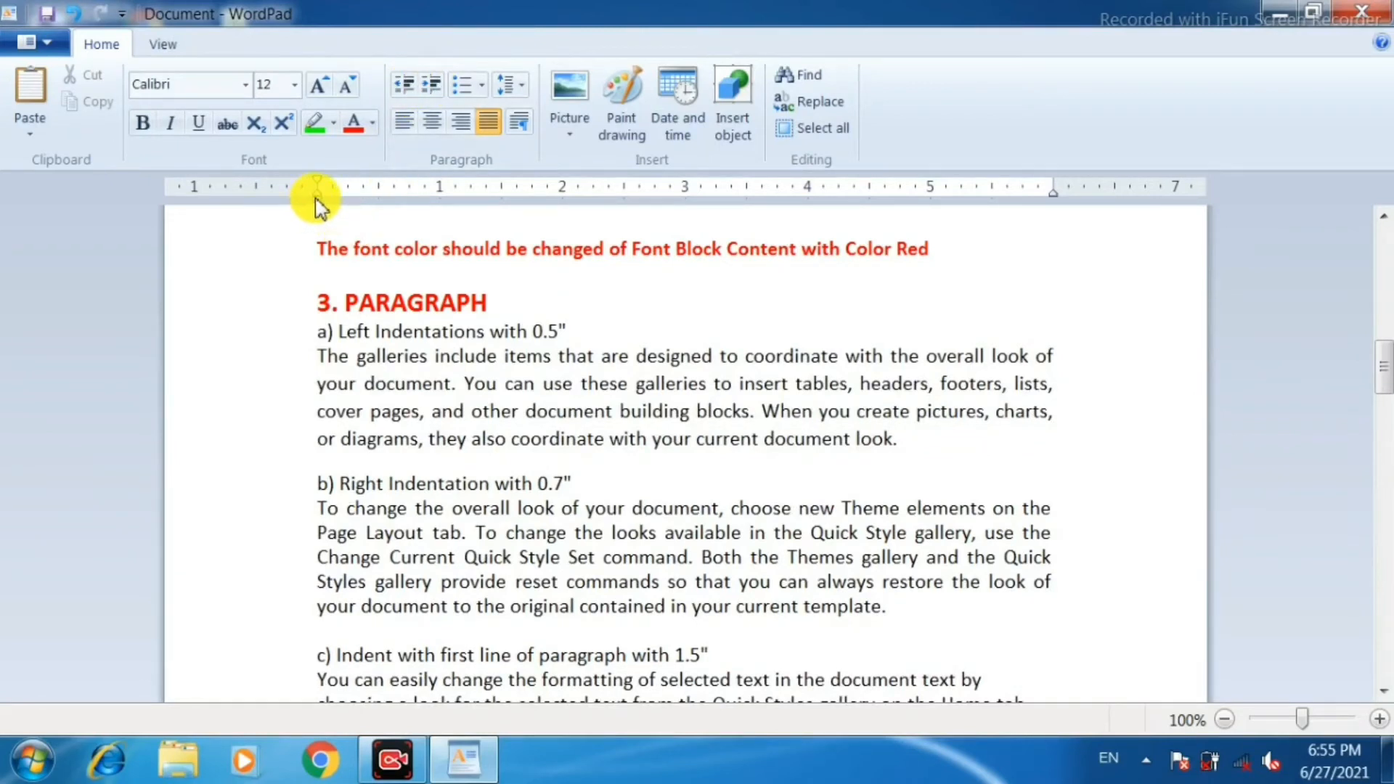
# Set the left indent of the whole paragraph under "a) Left Indentations" to about 0.7 inches.
pyautogui.moveTo(328, 201); pyautogui.dragTo(403, 205)
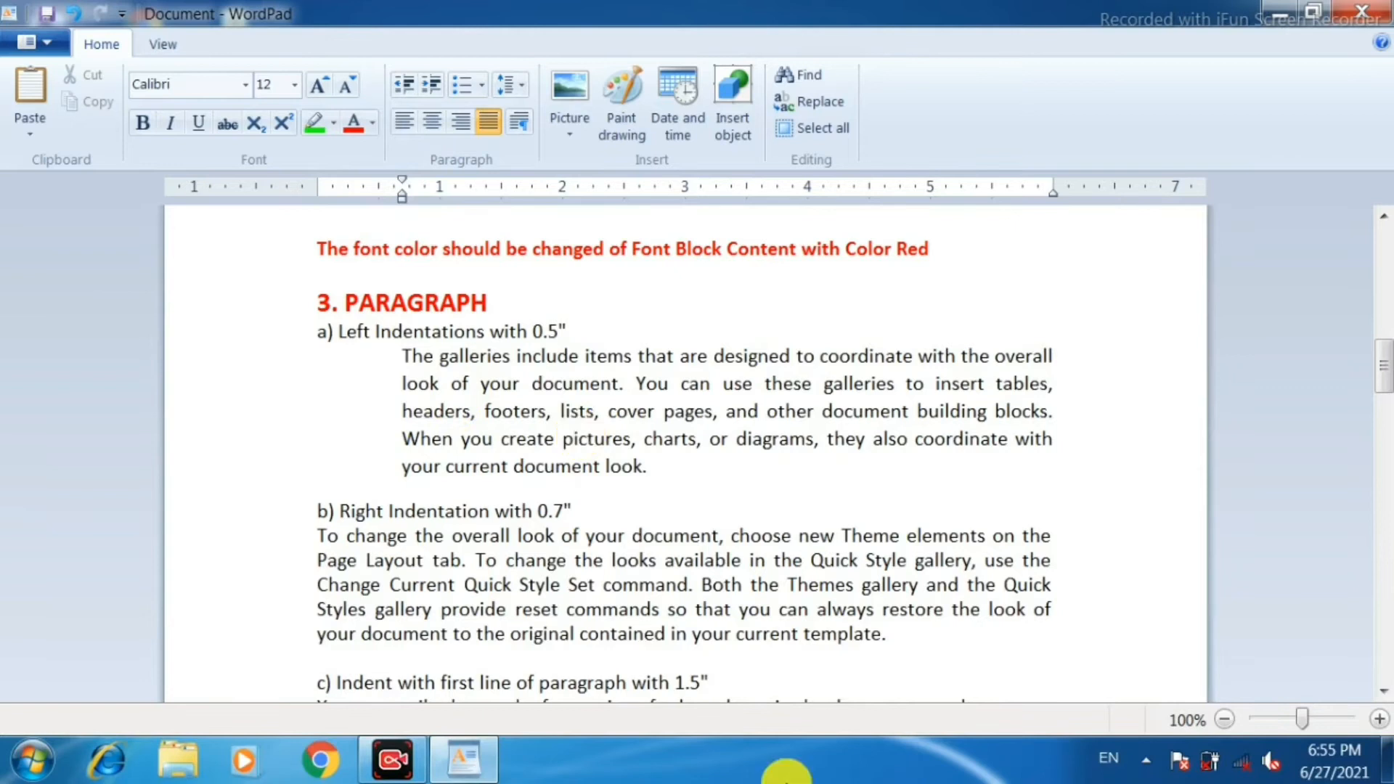
pyautogui.click(469, 356)
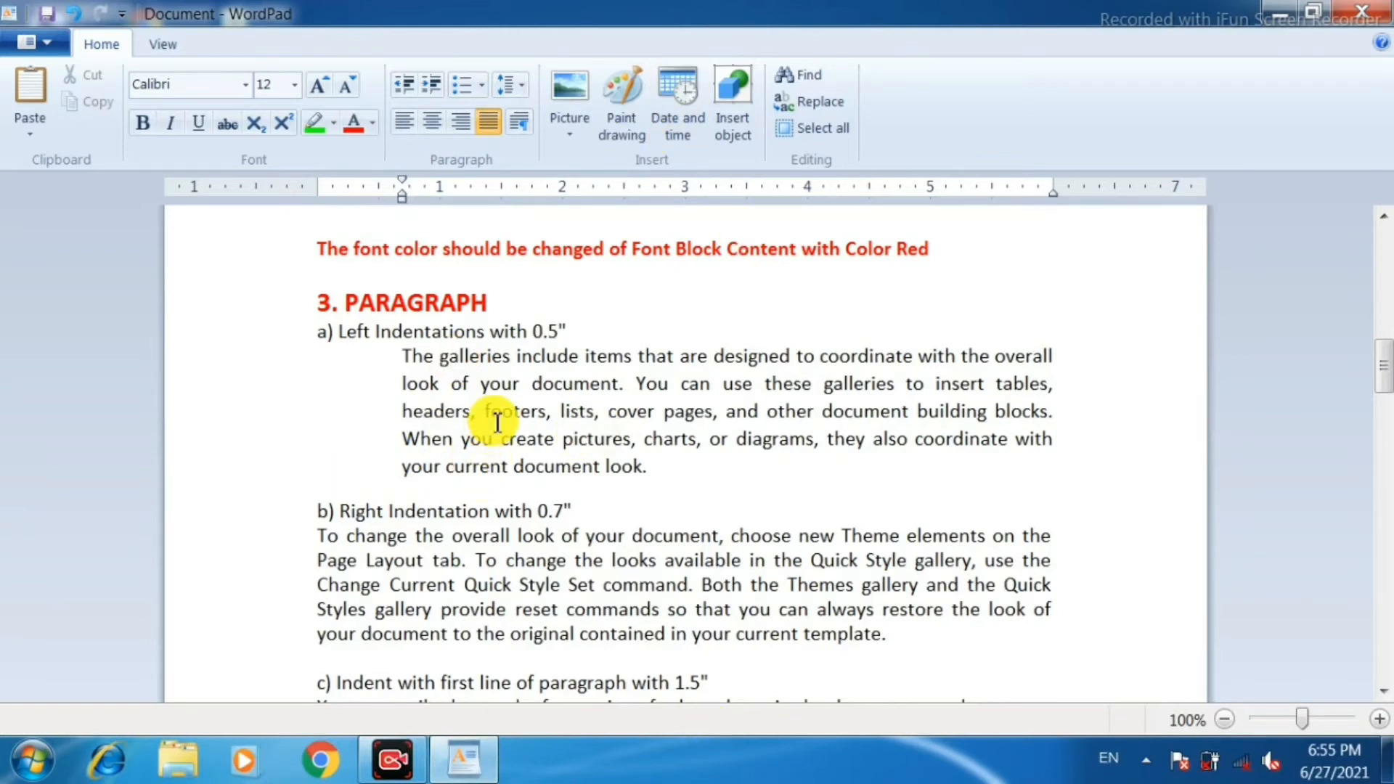
pyautogui.scroll(-2, 499, 422)
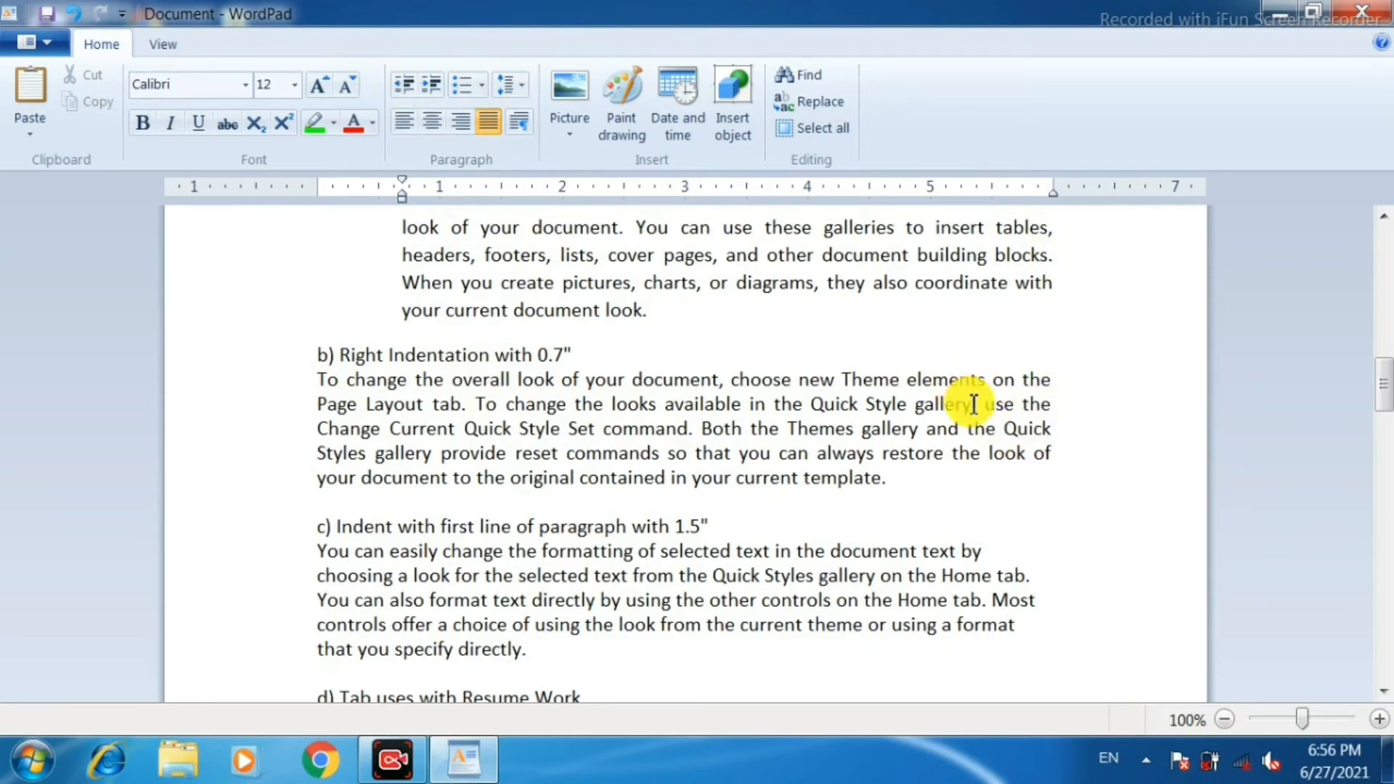
pyautogui.moveTo(1053, 198); pyautogui.dragTo(960, 198)
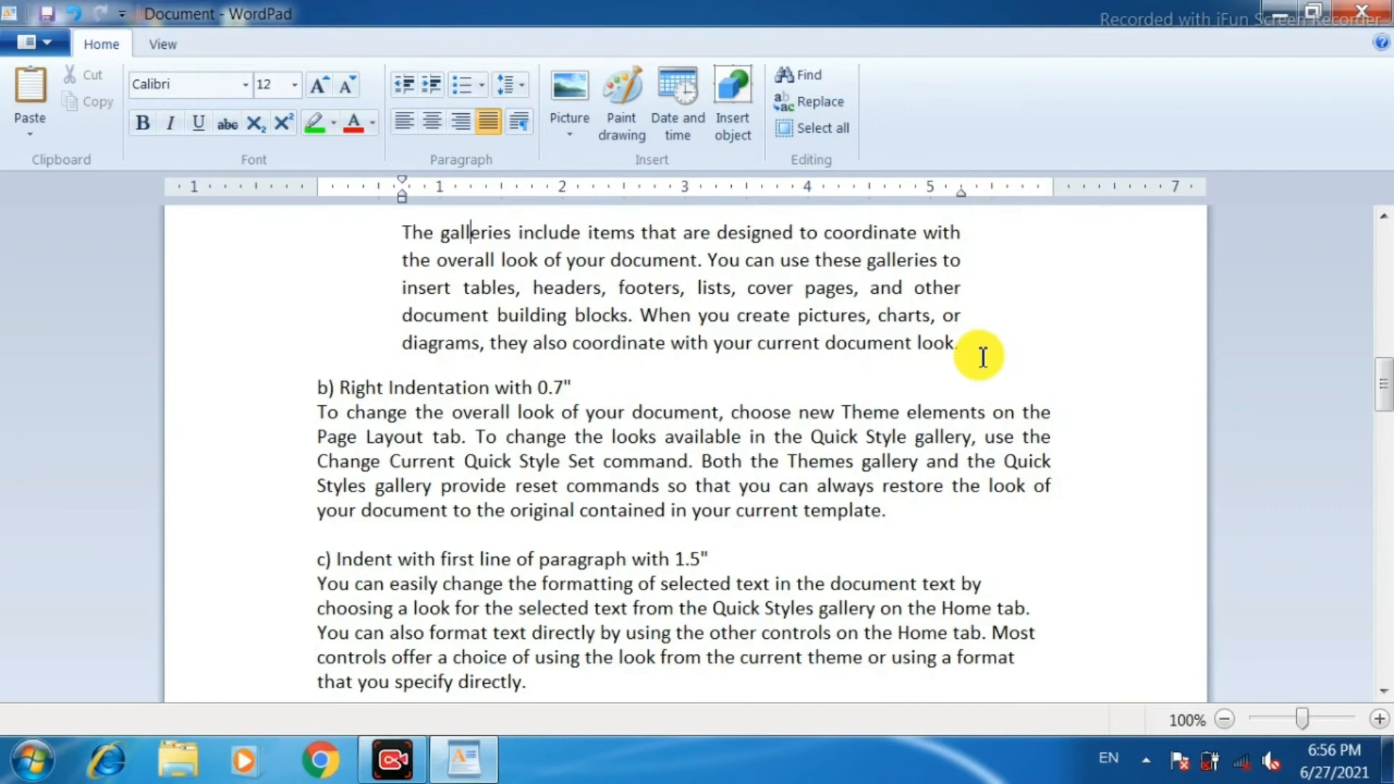
pyautogui.scroll(1, 980, 357)
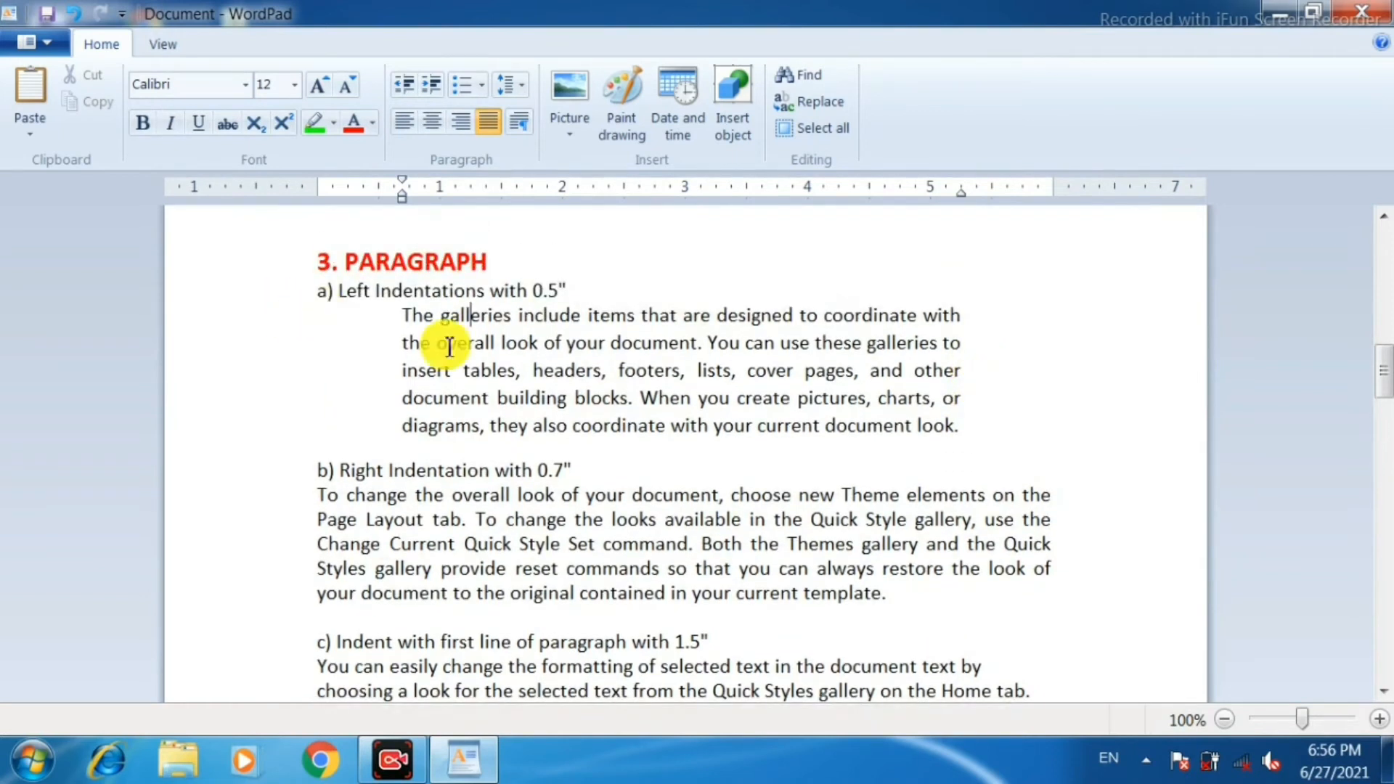
pyautogui.hotkey('ctrl', 'z')
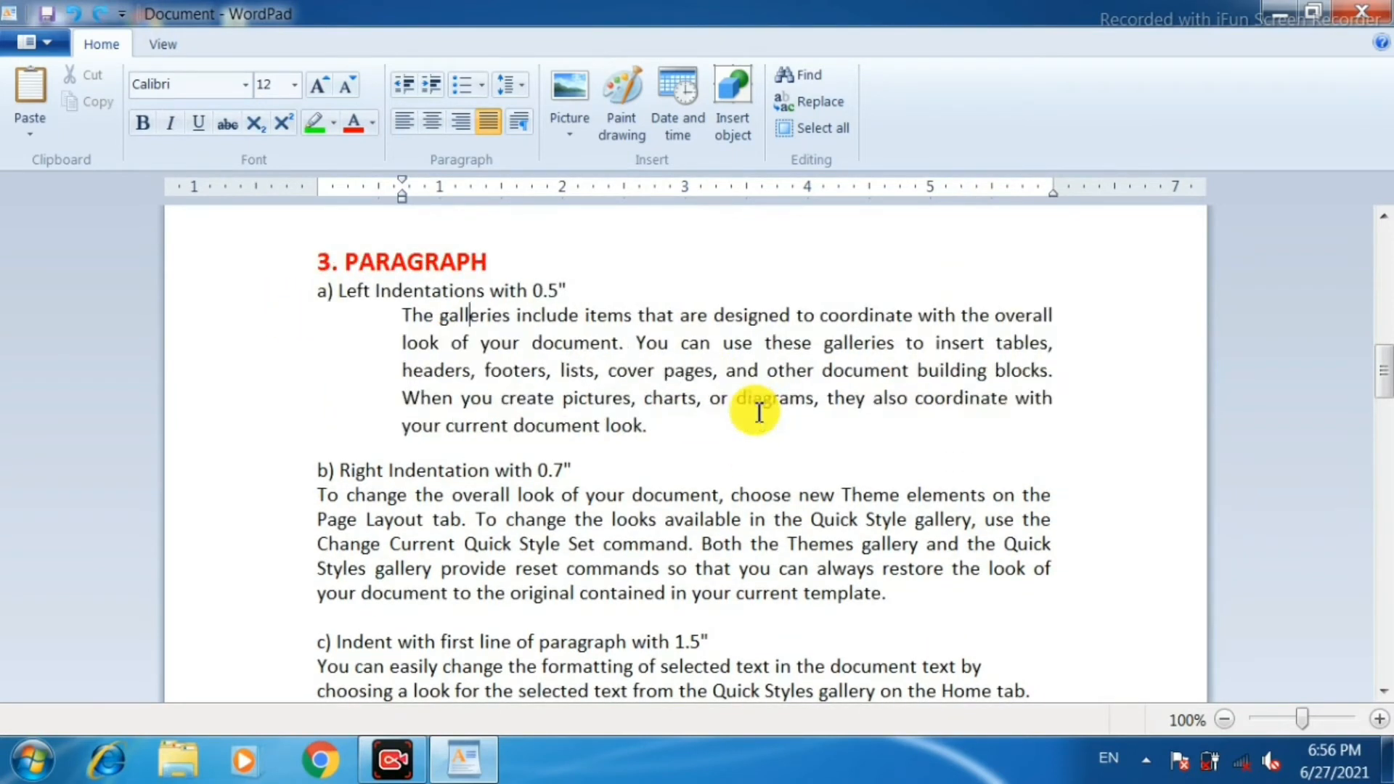
# Indent the paragraph under "b) Right Indentation" about 0.75 inches from the right margin.
pyautogui.click(663, 495)
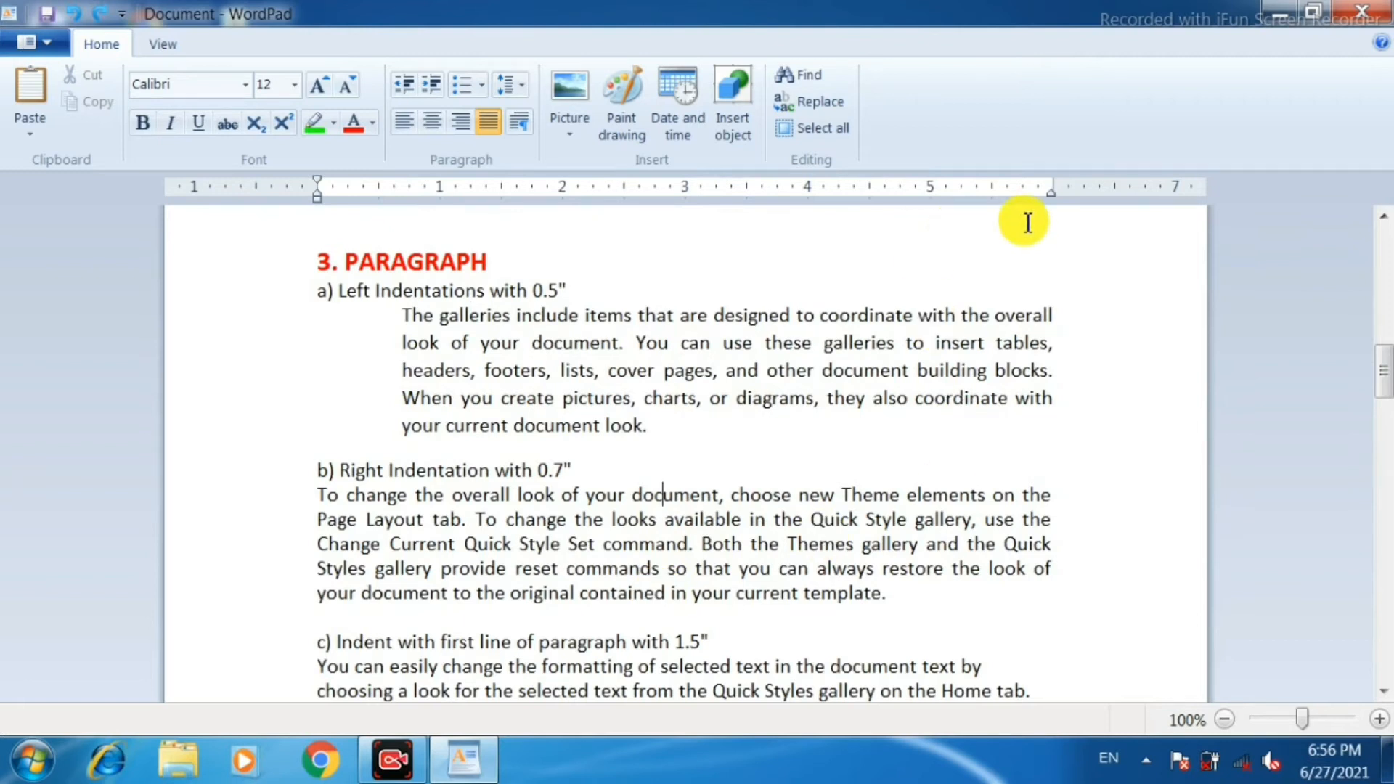
pyautogui.moveTo(1055, 203); pyautogui.dragTo(961, 198)
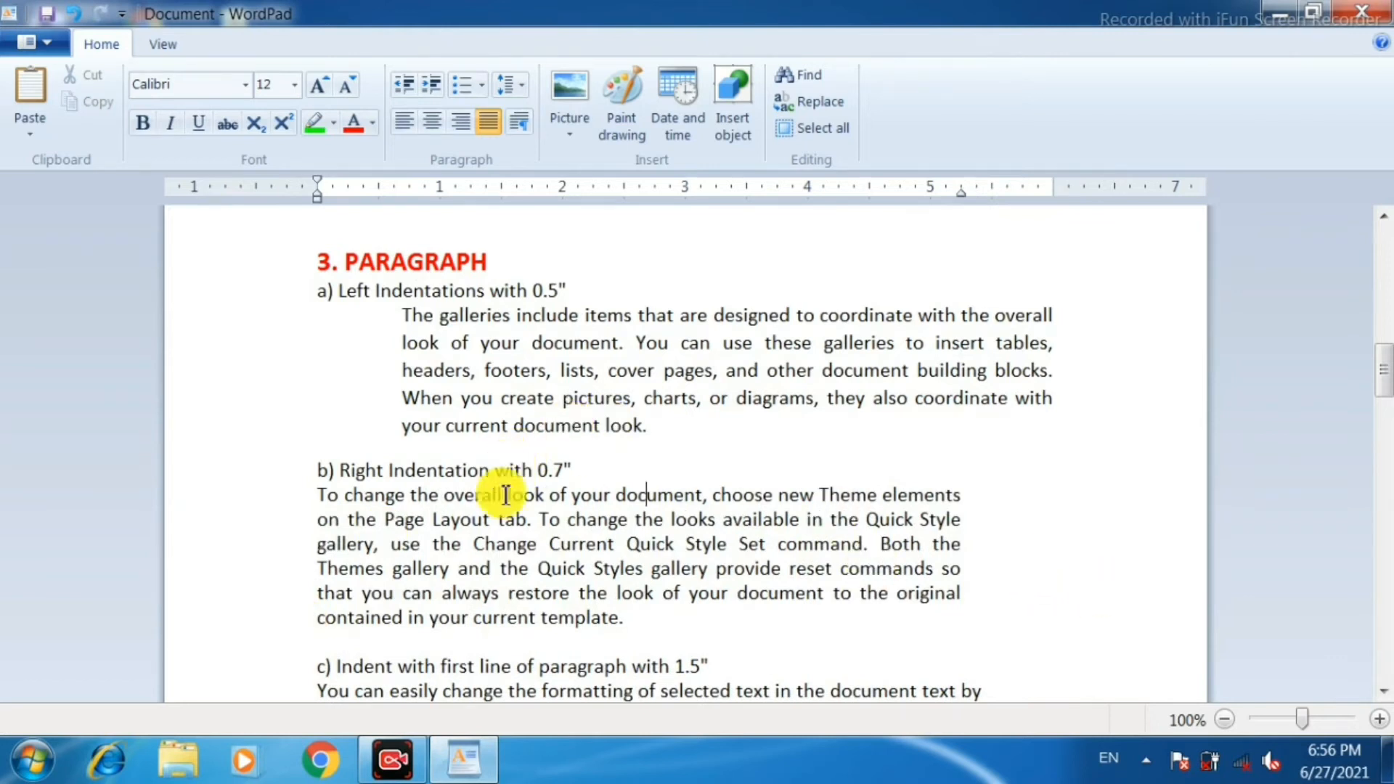
# Make the subheadings "b) Right Indentation with 0.7"" and "a) Left Indentations with 0.5"" bold.
pyautogui.click(270, 480)
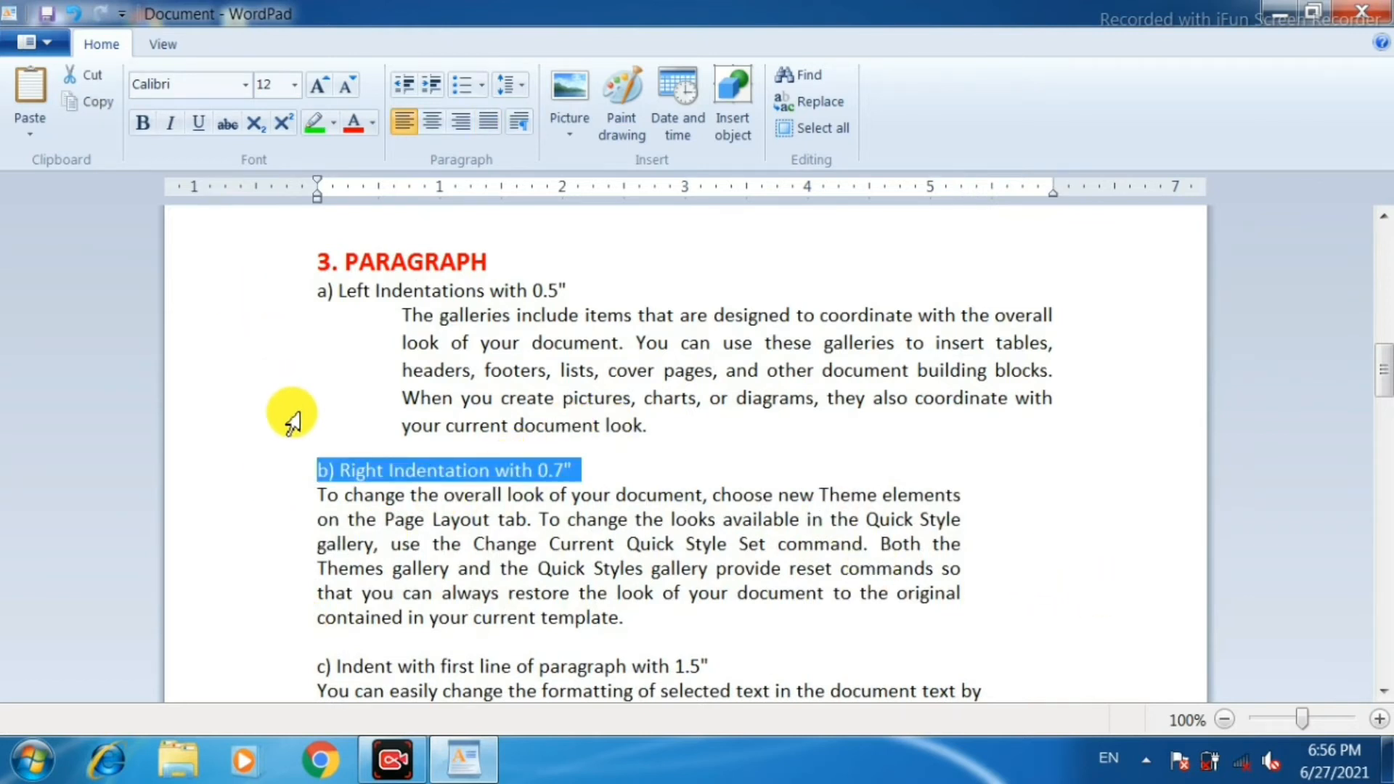
pyautogui.hotkey('ctrl', 'b')
pyautogui.click(286, 291)
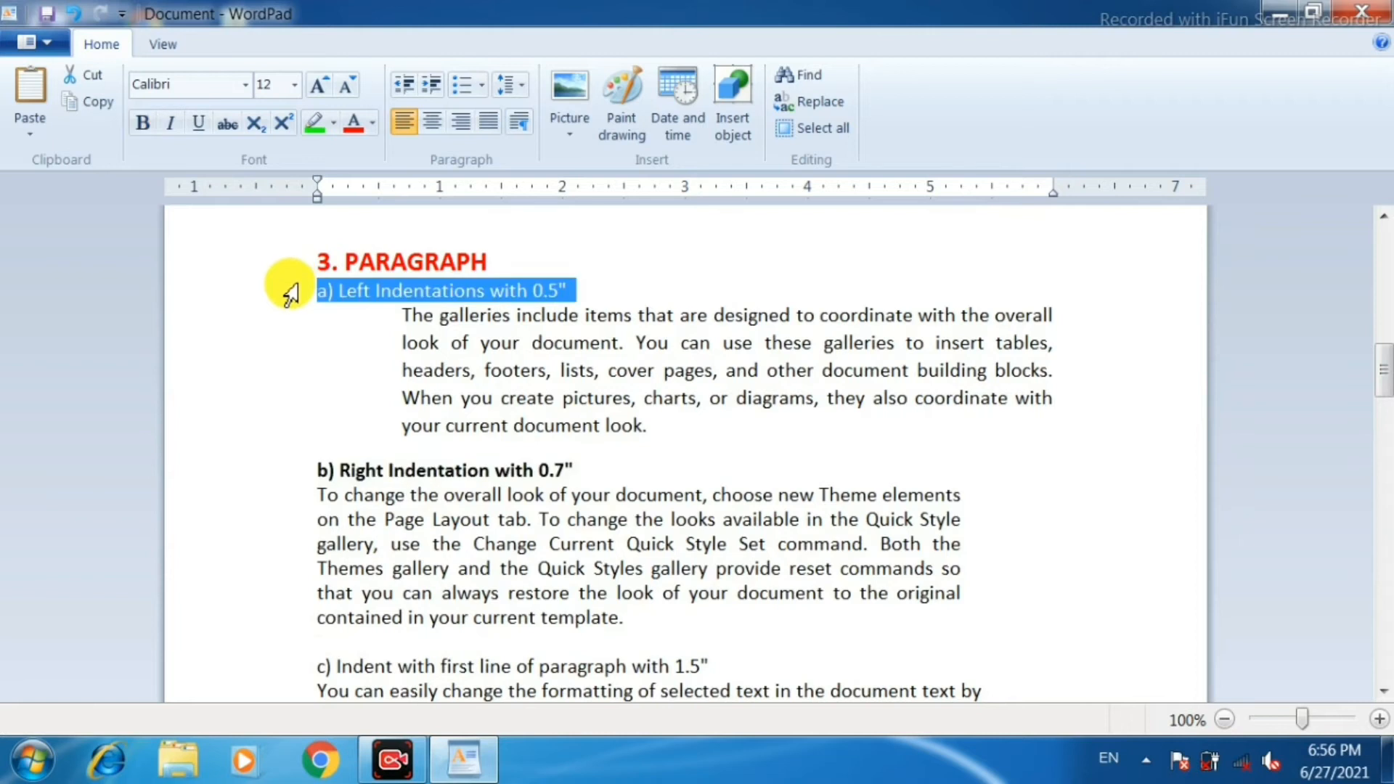
pyautogui.hotkey('ctrl', 'b')
pyautogui.click(756, 568)
# Make the subheading "c) Indent with first line of paragraph with 1.5"" bold.
pyautogui.scroll(-3, 765, 610)
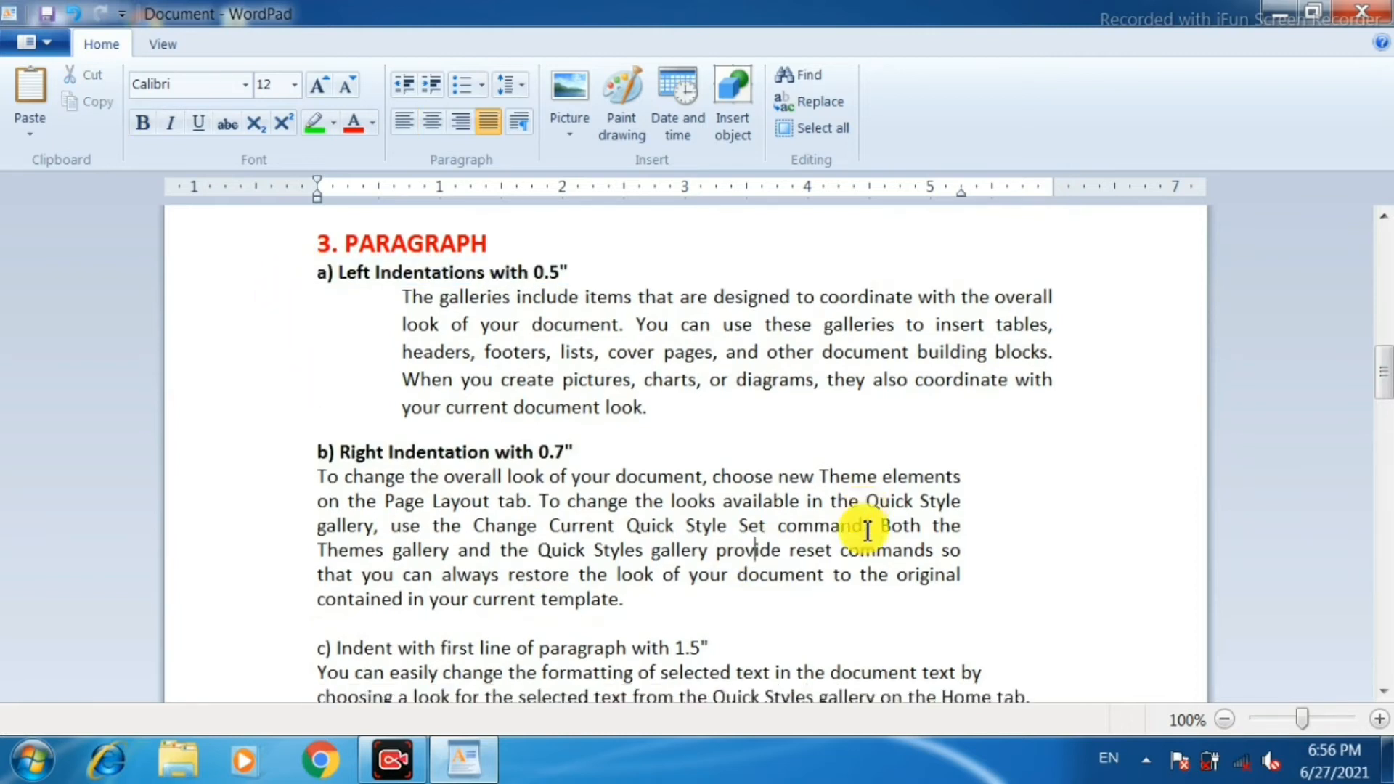
pyautogui.scroll(-2, 864, 532)
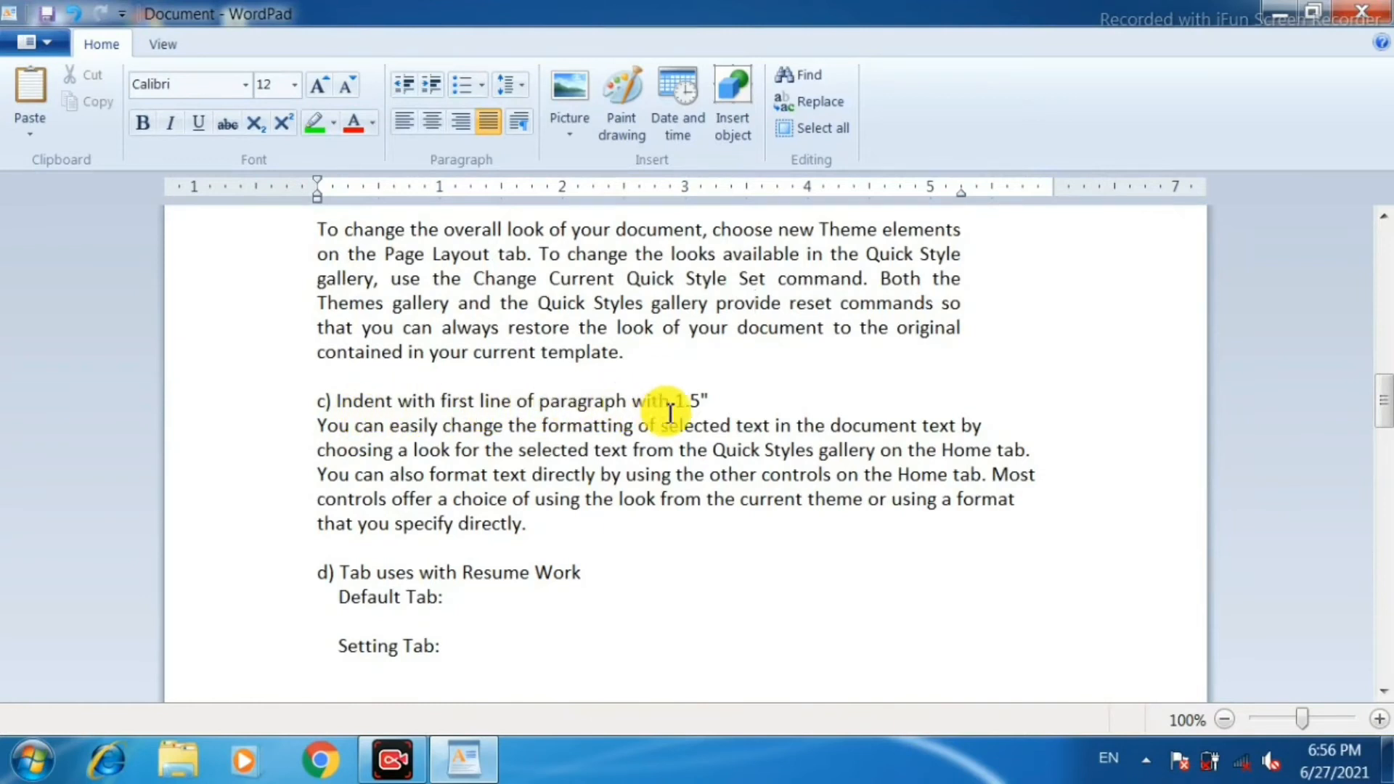
pyautogui.scroll(-3, 421, 454)
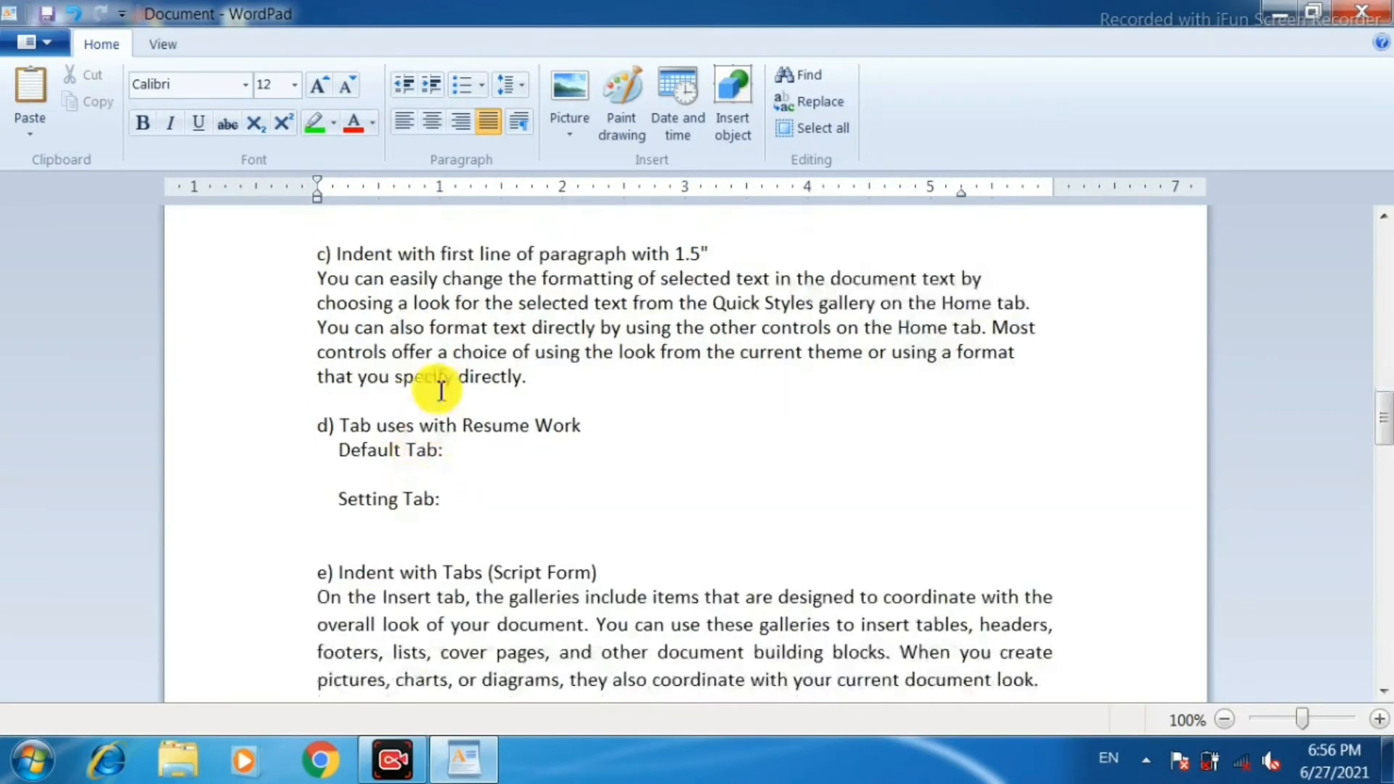
pyautogui.click(386, 297)
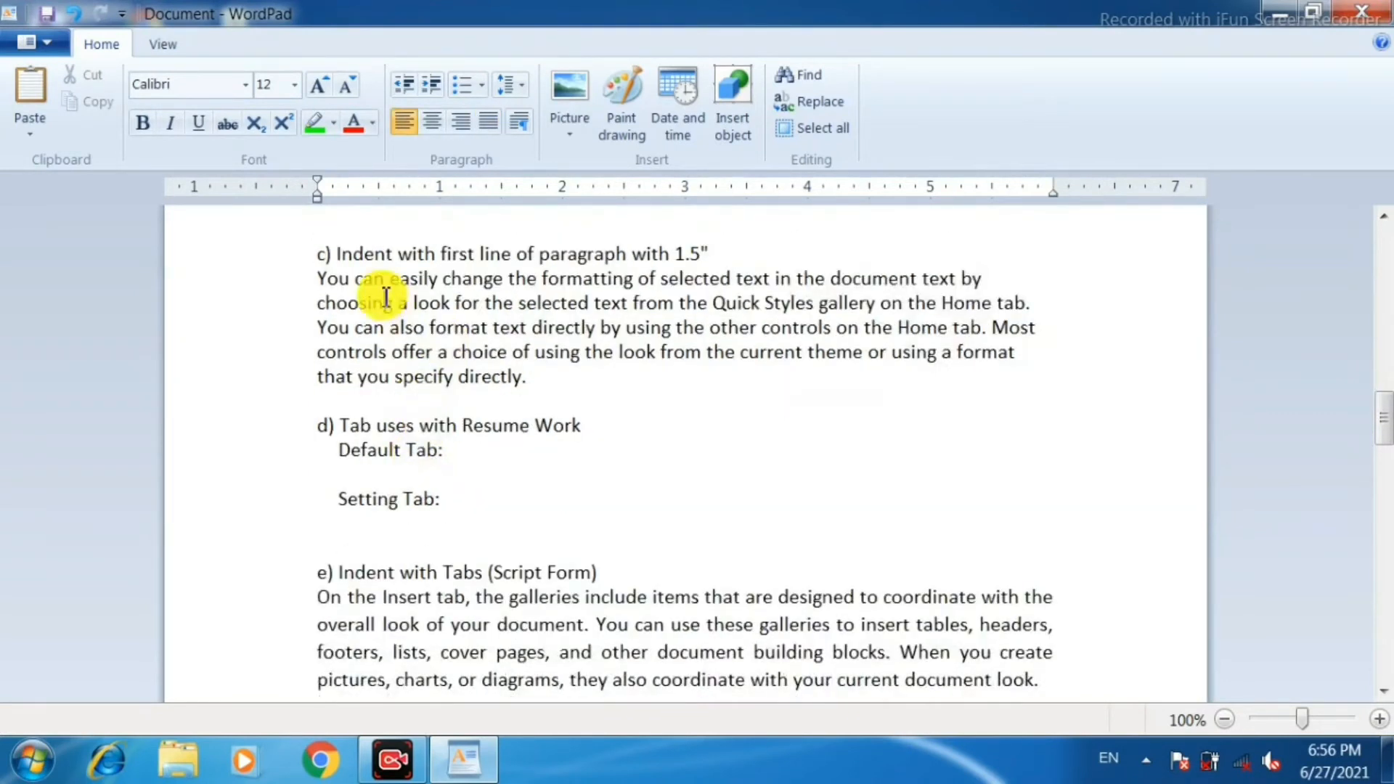
pyautogui.click(278, 259)
pyautogui.hotkey('ctrl', 'b')
pyautogui.scroll(1, 279, 291)
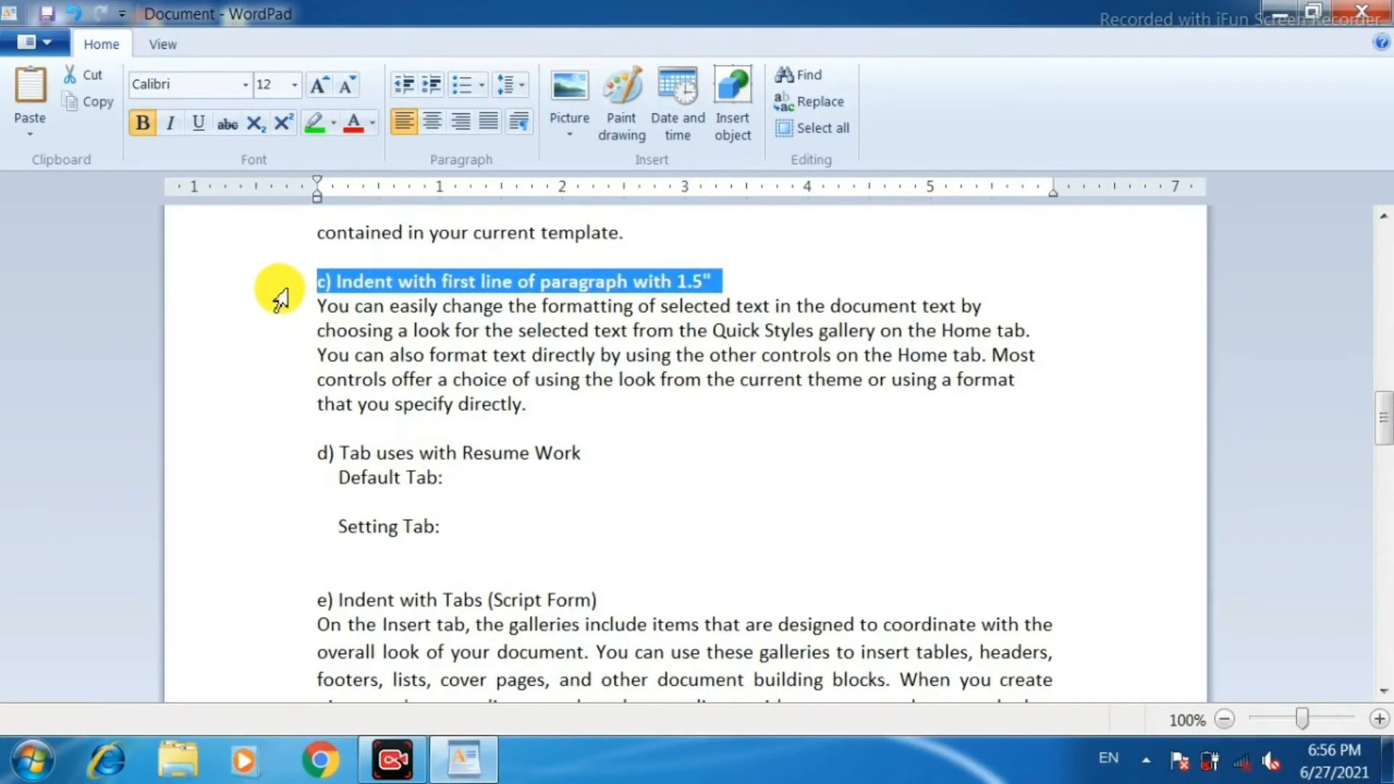
# Justify the paragraph under subheading c and indent its first line by 1.5 inches.
pyautogui.click(452, 353)
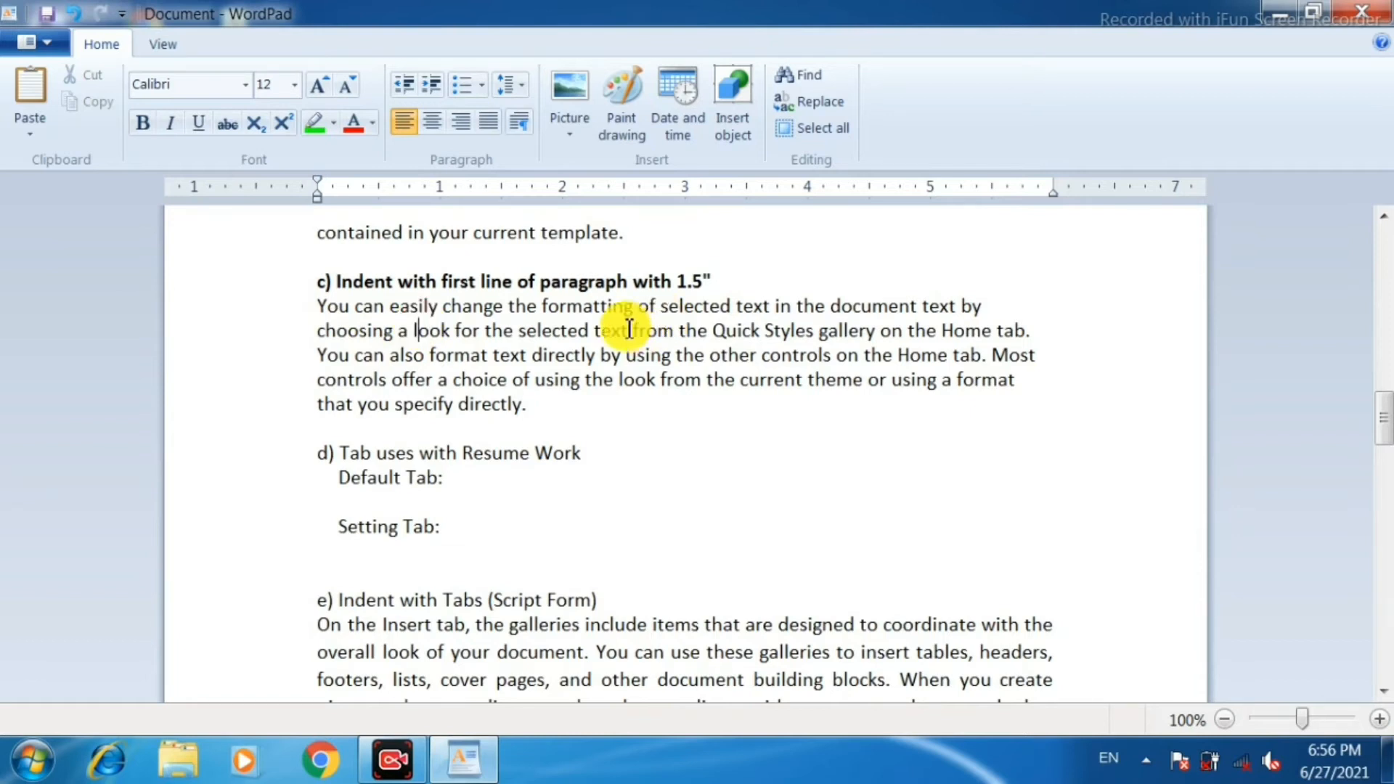
pyautogui.hotkey('ctrl', 'j')
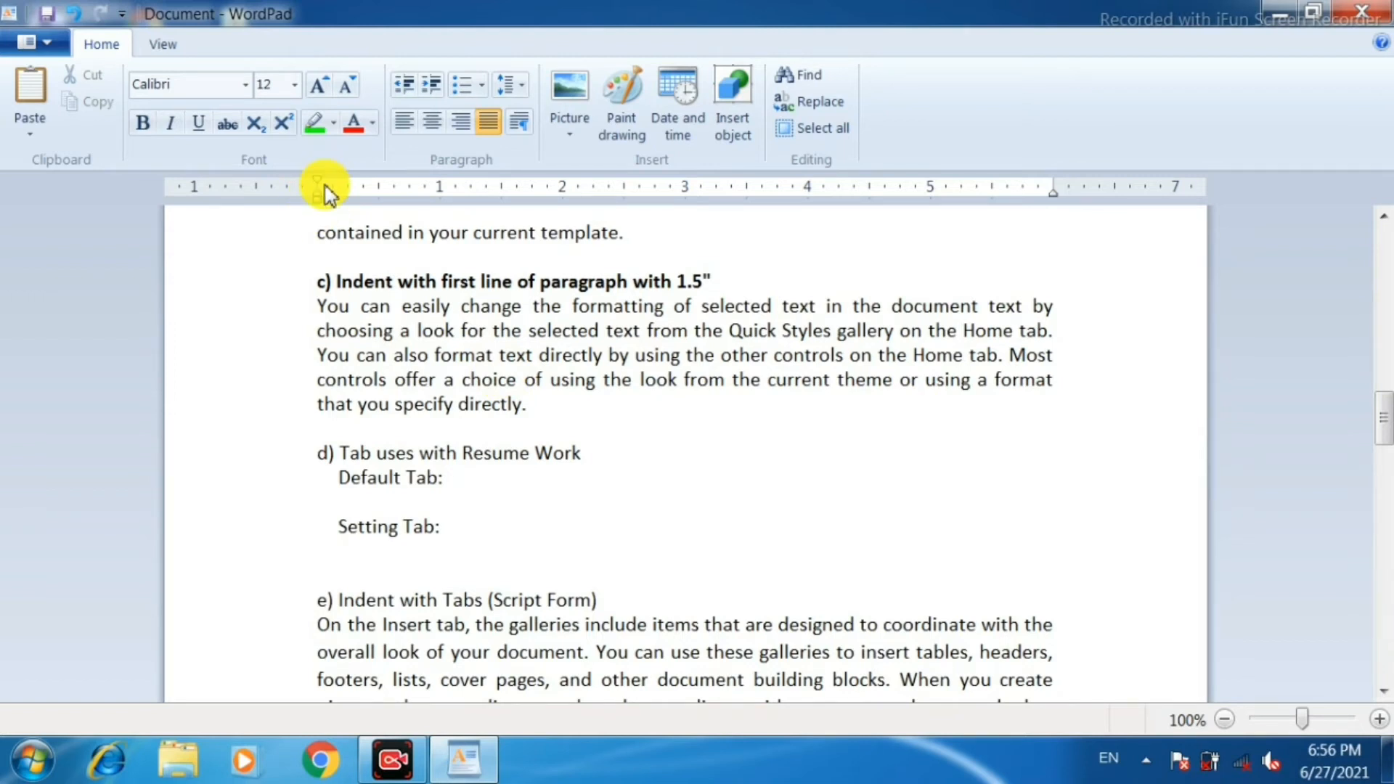
pyautogui.moveTo(324, 190); pyautogui.dragTo(501, 196)
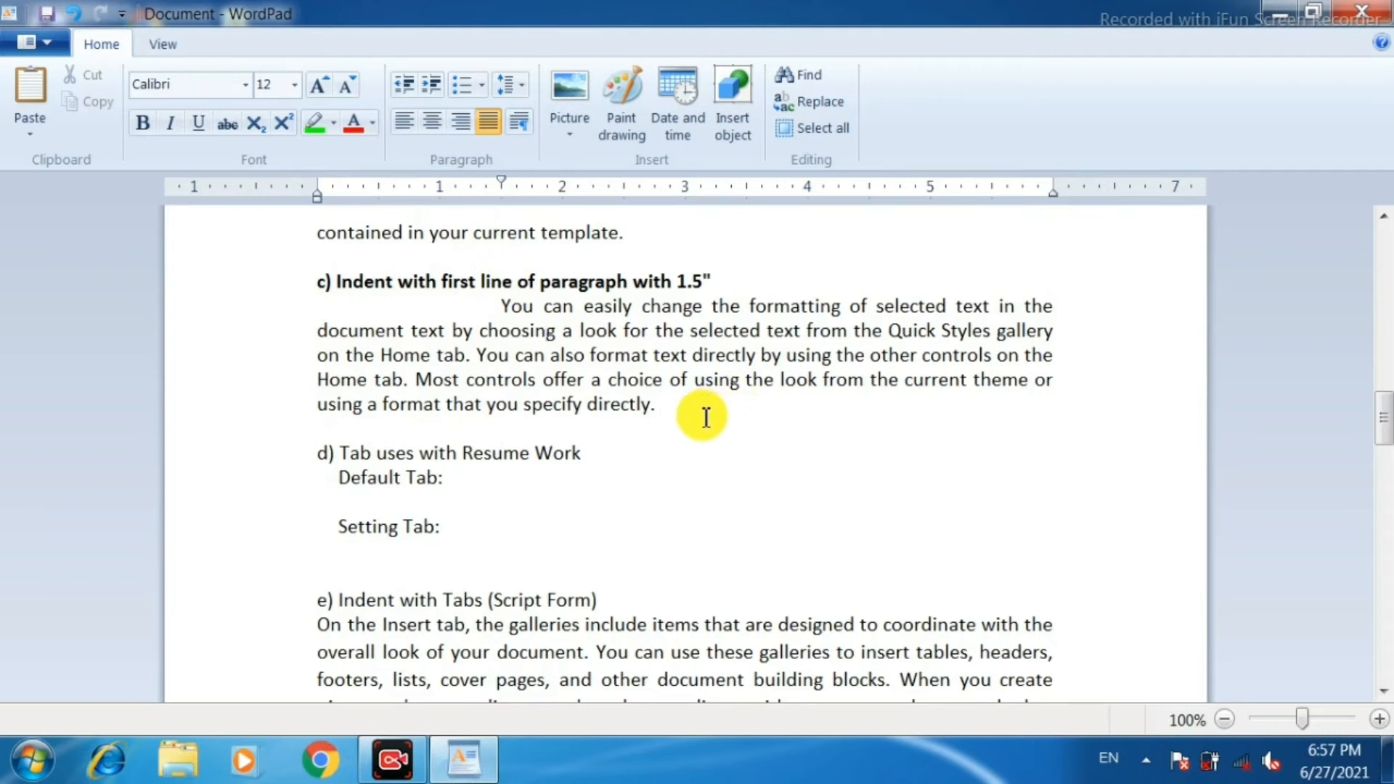
# Add a new paragraph below the first-line-indented one and paste into it a copy of its opening text through "choosing a look".
pyautogui.press('Return')
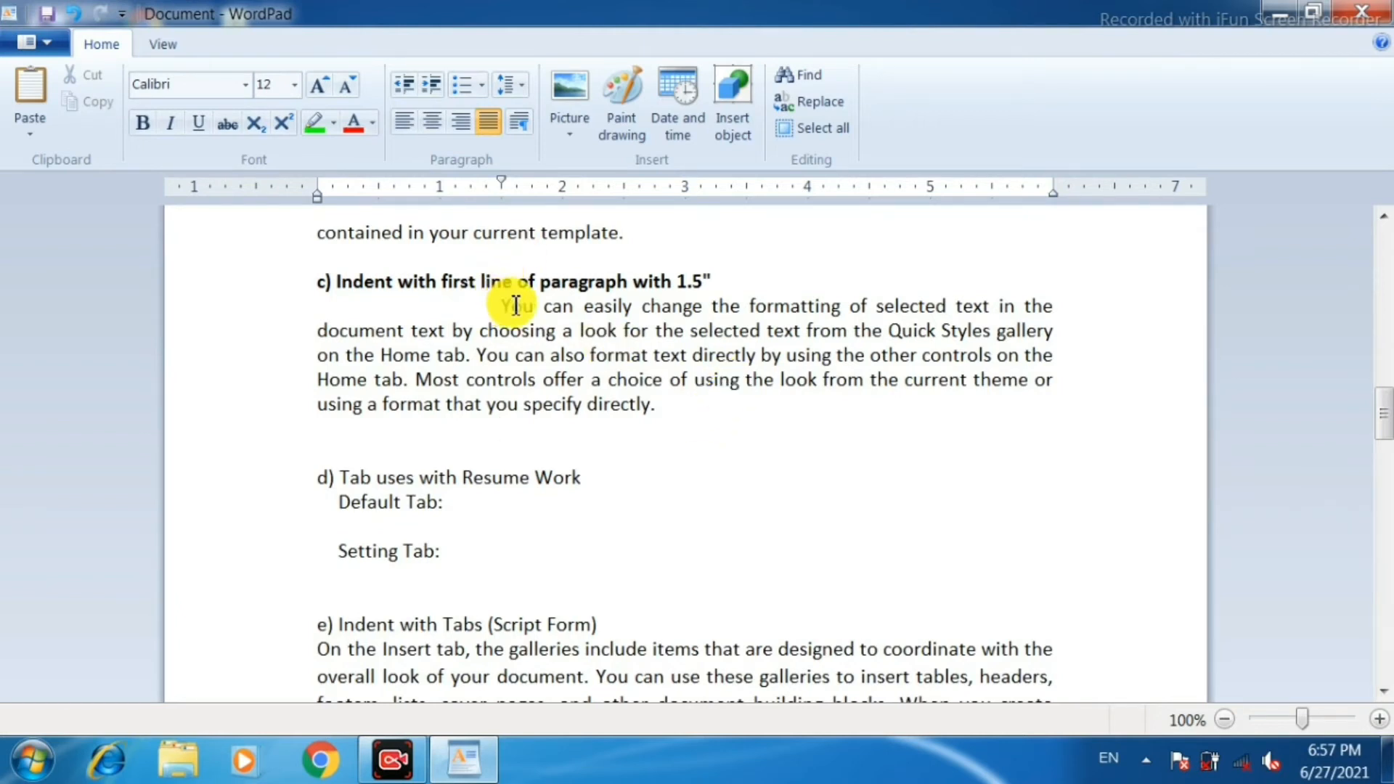
pyautogui.moveTo(515, 306); pyautogui.dragTo(604, 336)
pyautogui.hotkey('ctrl', 'c')
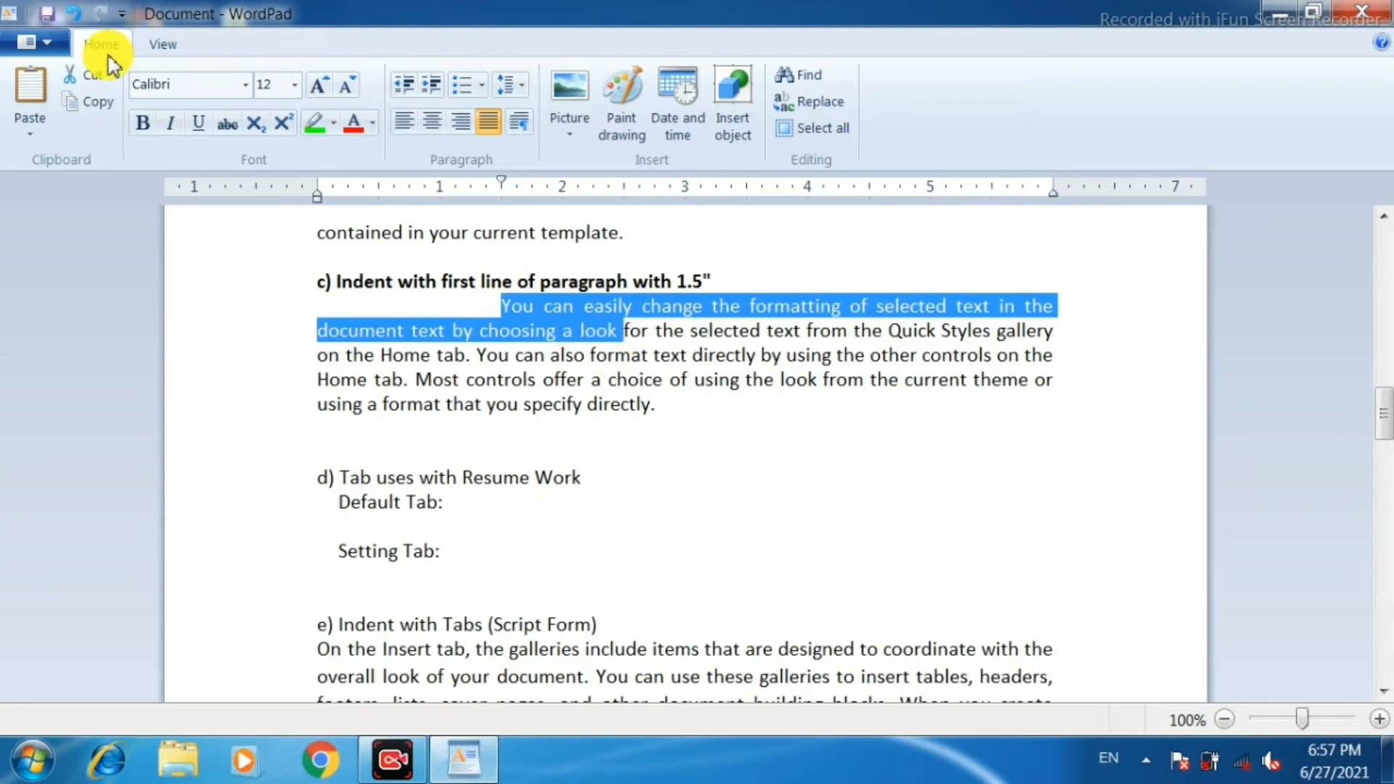
pyautogui.click(534, 432)
pyautogui.click(514, 423)
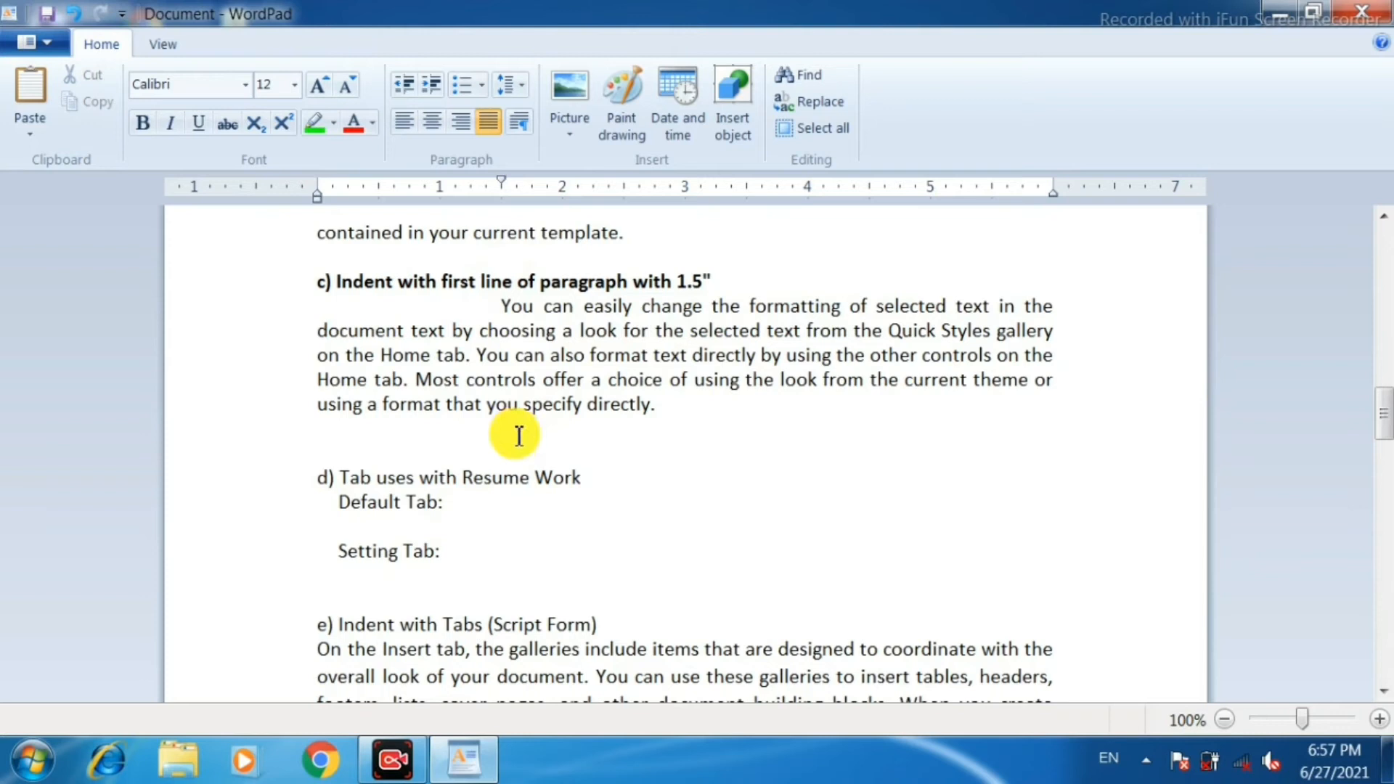
pyautogui.rightClick(520, 427)
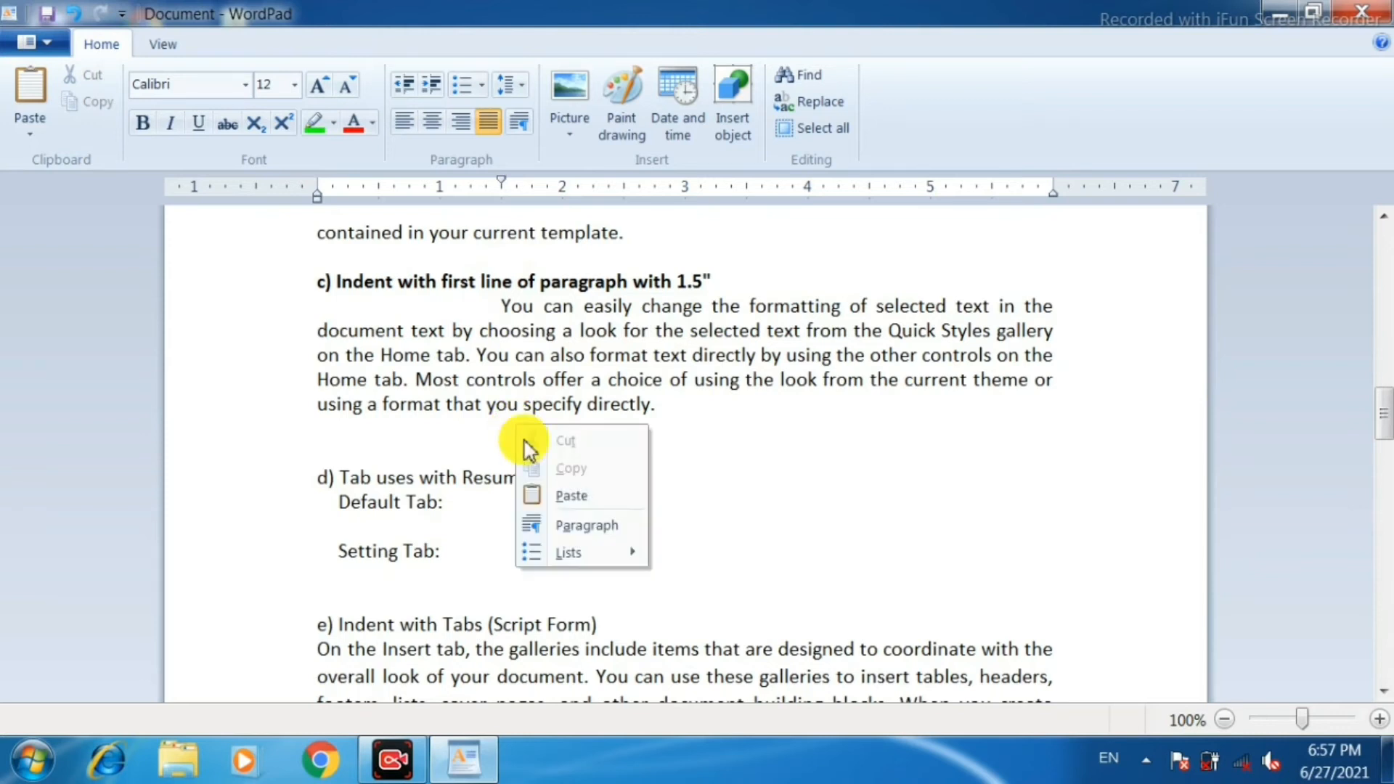
pyautogui.click(591, 500)
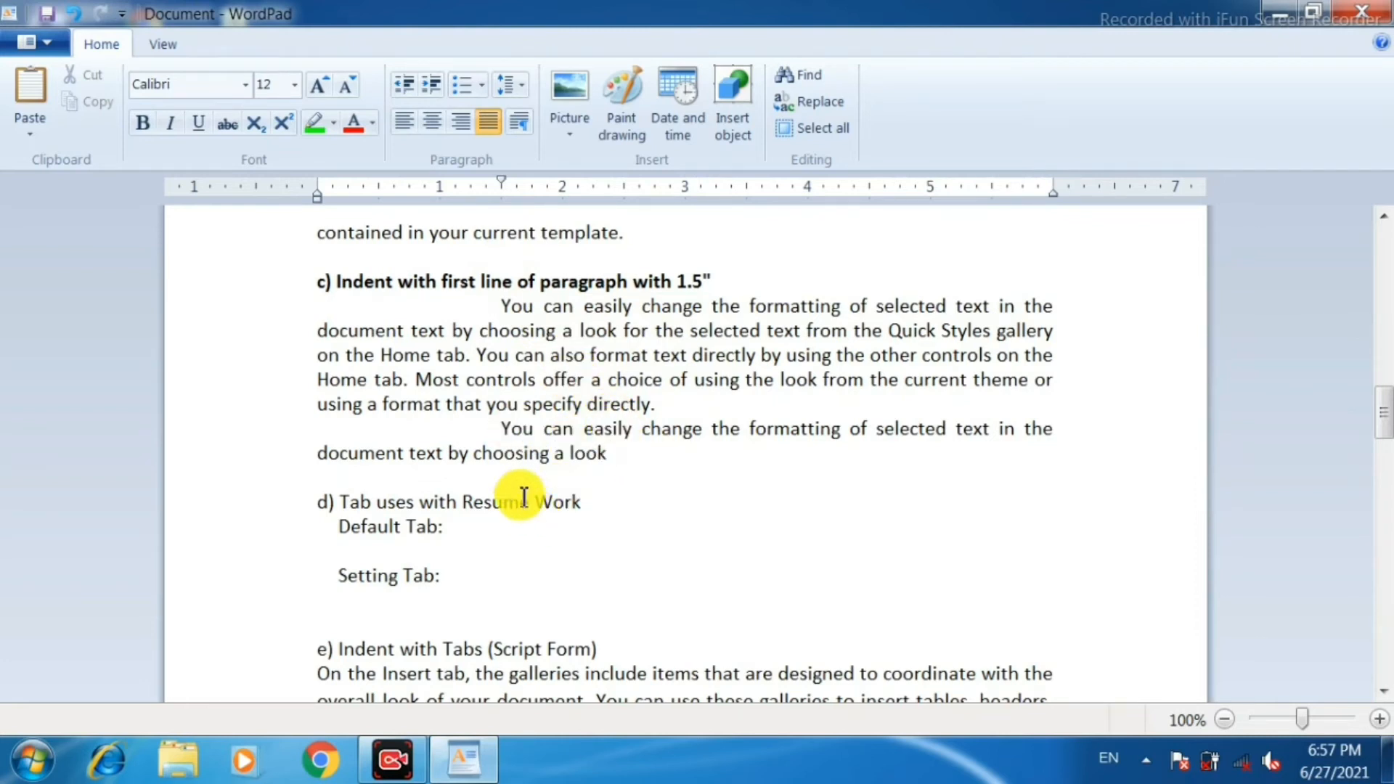
pyautogui.scroll(-3, 524, 496)
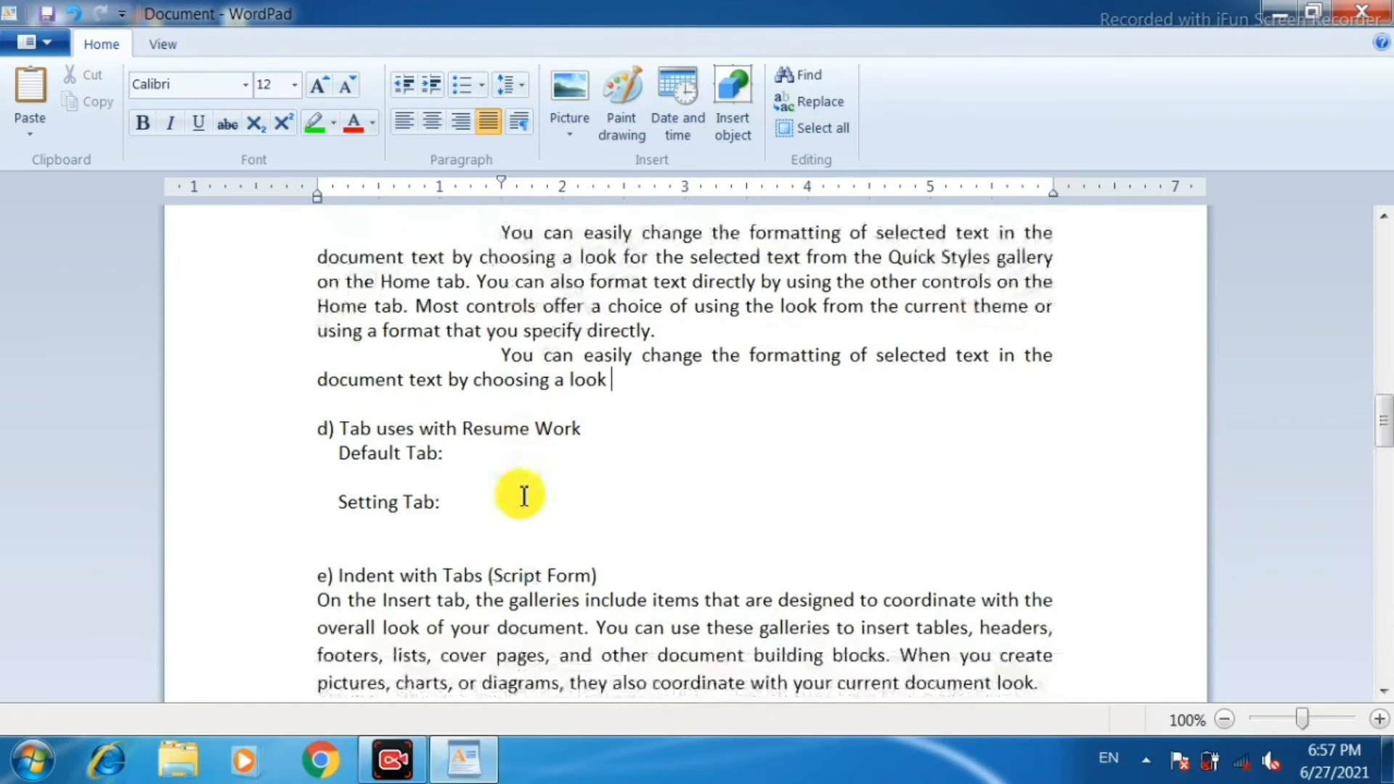
pyautogui.scroll(-1, 524, 496)
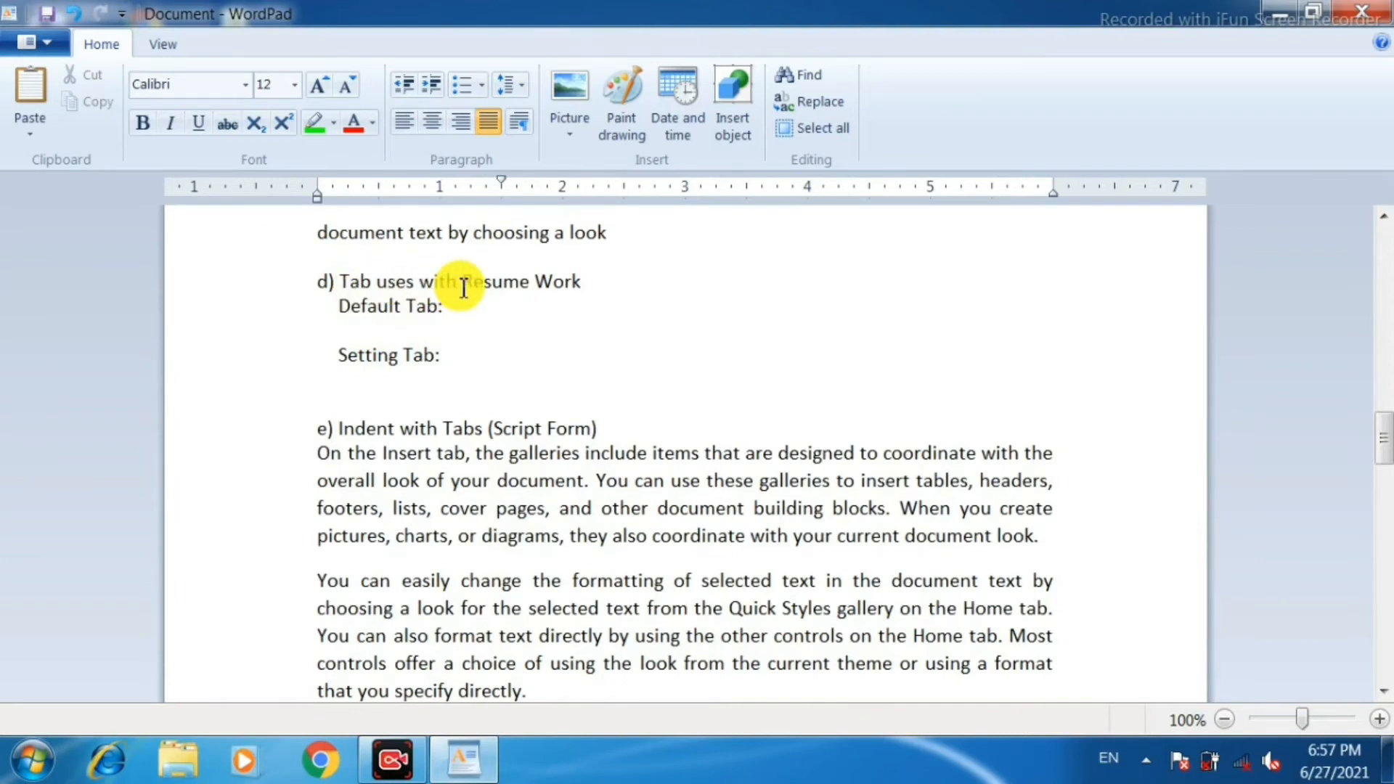
# Below "Default Tab:", start a line with zero left indent and enter space-separated a b c d, followed by tab-separated letters a to f.
pyautogui.click(472, 307)
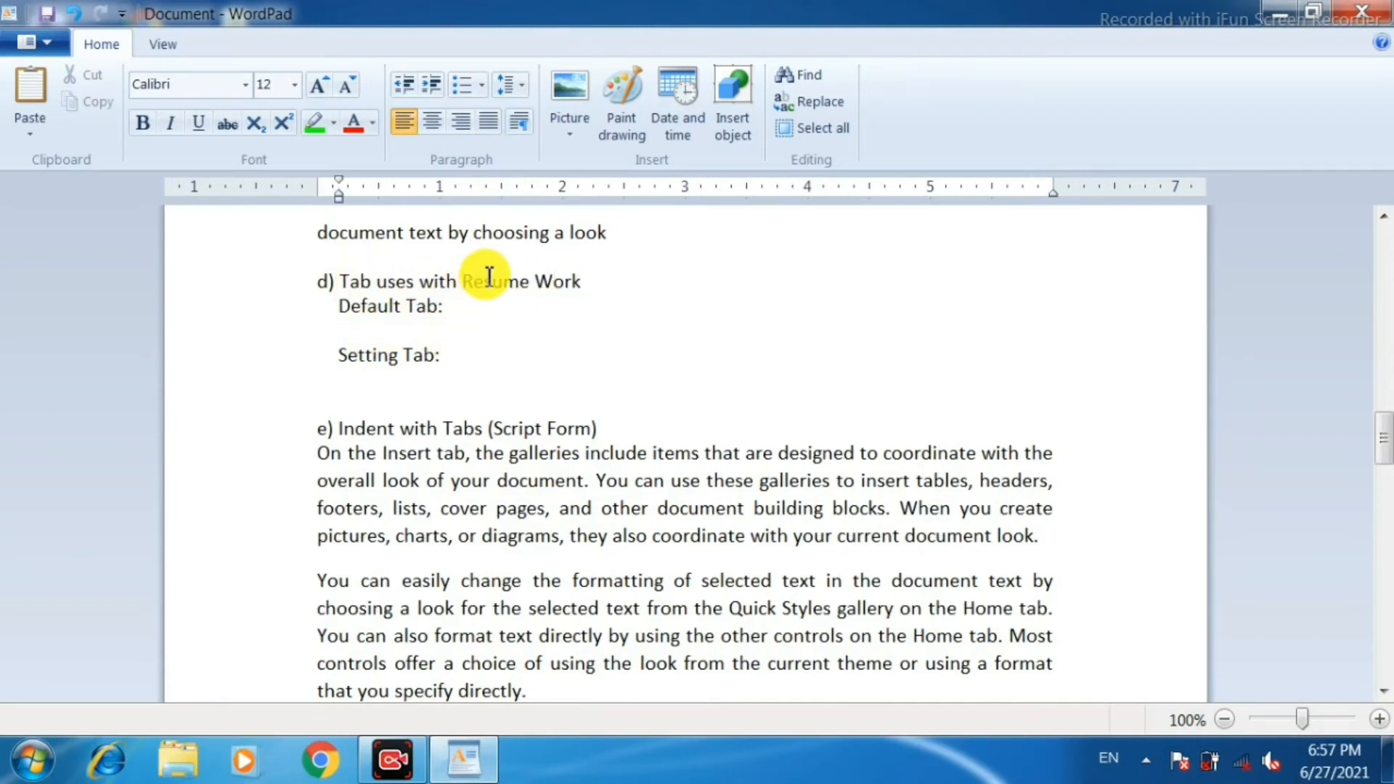
pyautogui.press('Return')
pyautogui.press('BackSpace')
pyautogui.press('Return')
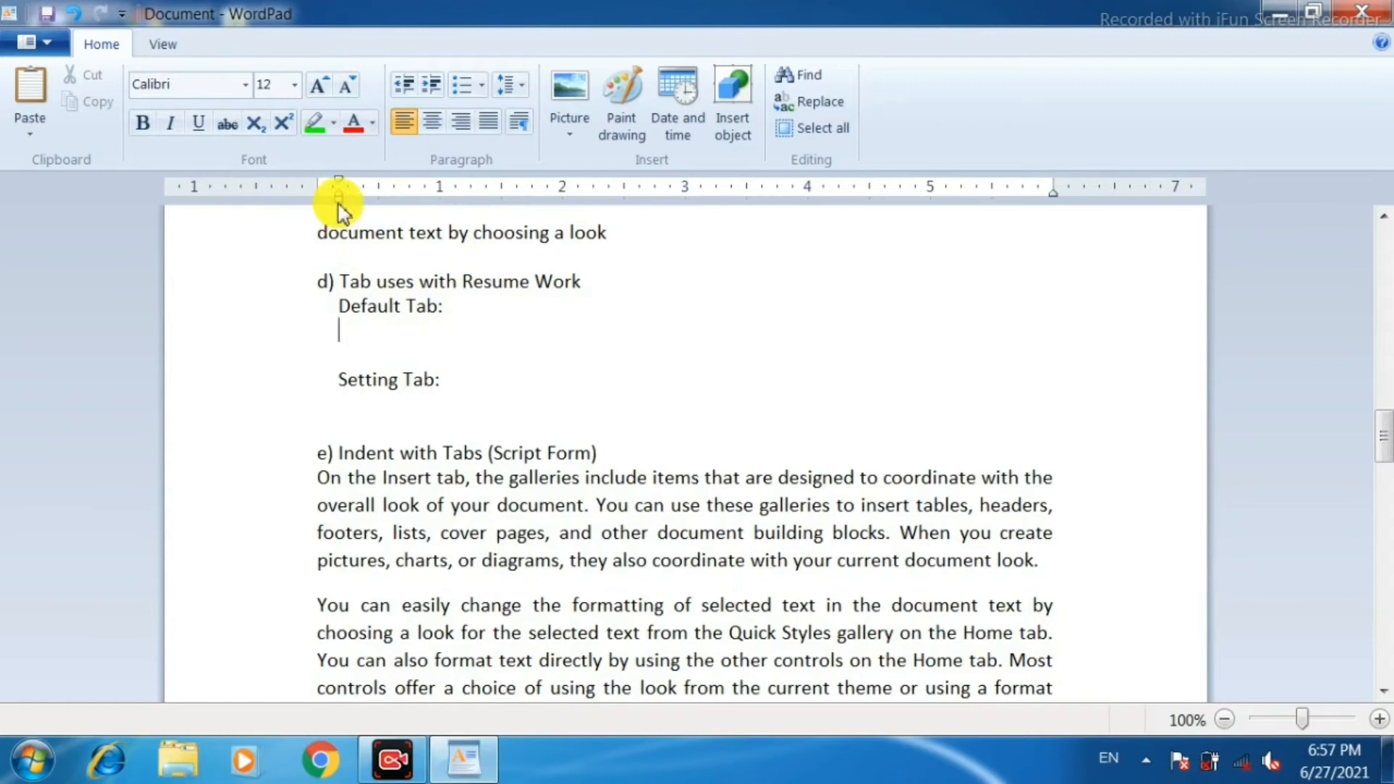
pyautogui.moveTo(341, 198); pyautogui.dragTo(311, 211)
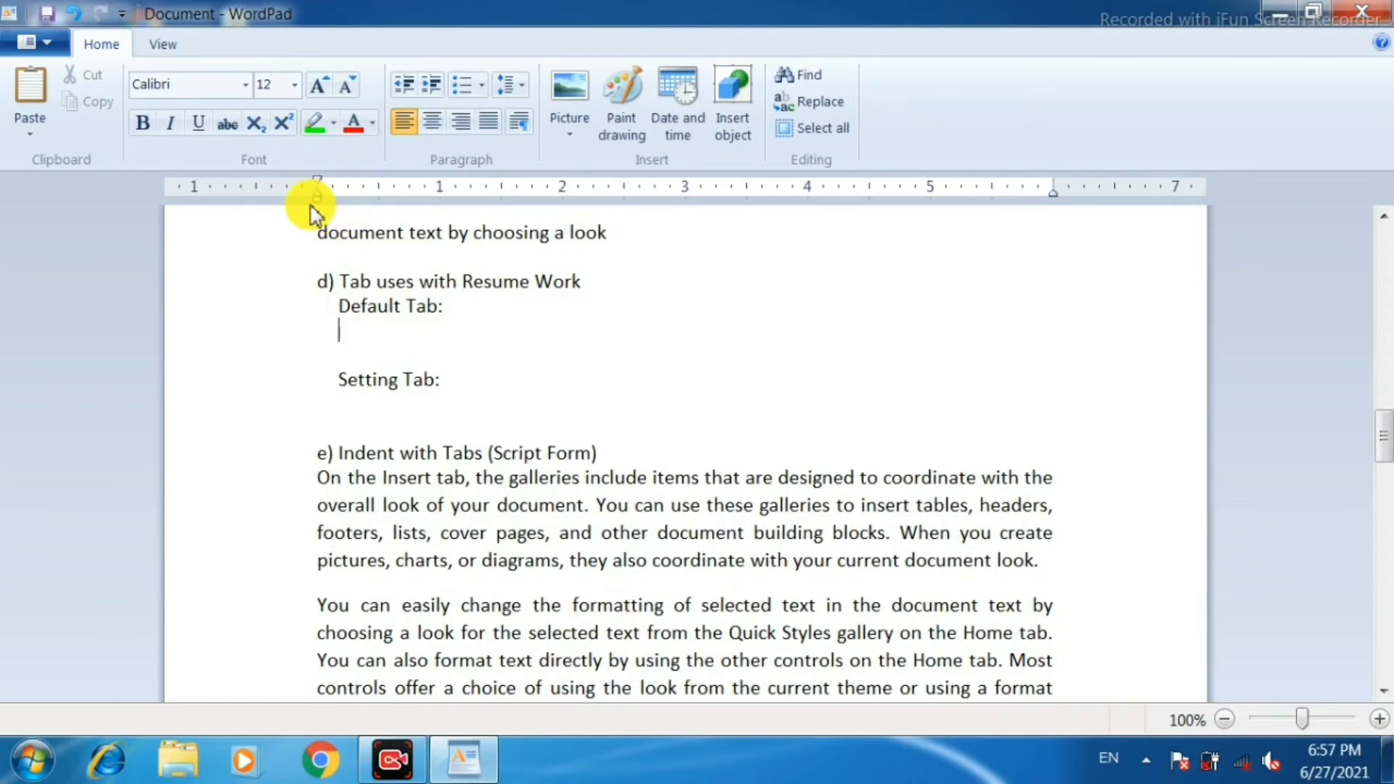
pyautogui.press('Tab')
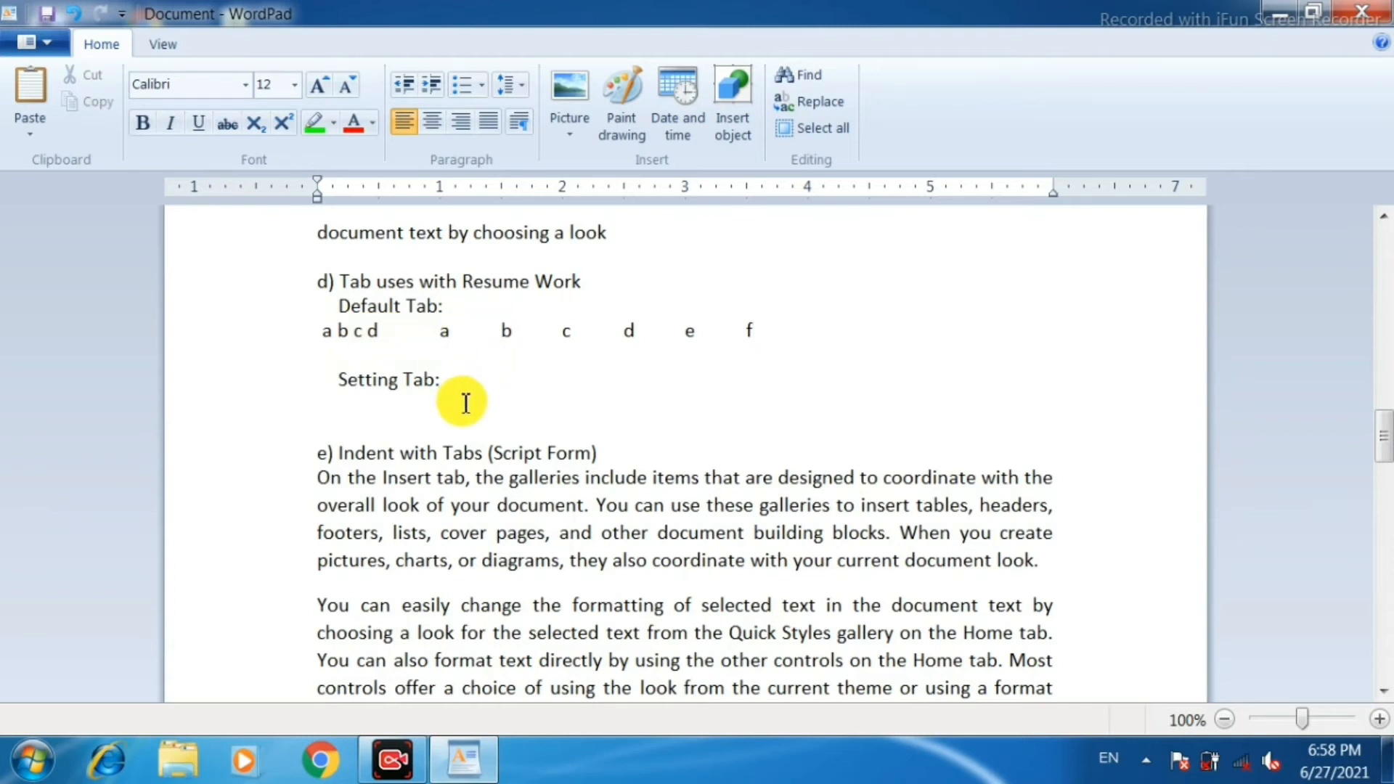
# Below "Setting Tab:", start a line with zero left indent and enter "Name" with a colon at a new 1.5-inch tab stop.
pyautogui.click(471, 379)
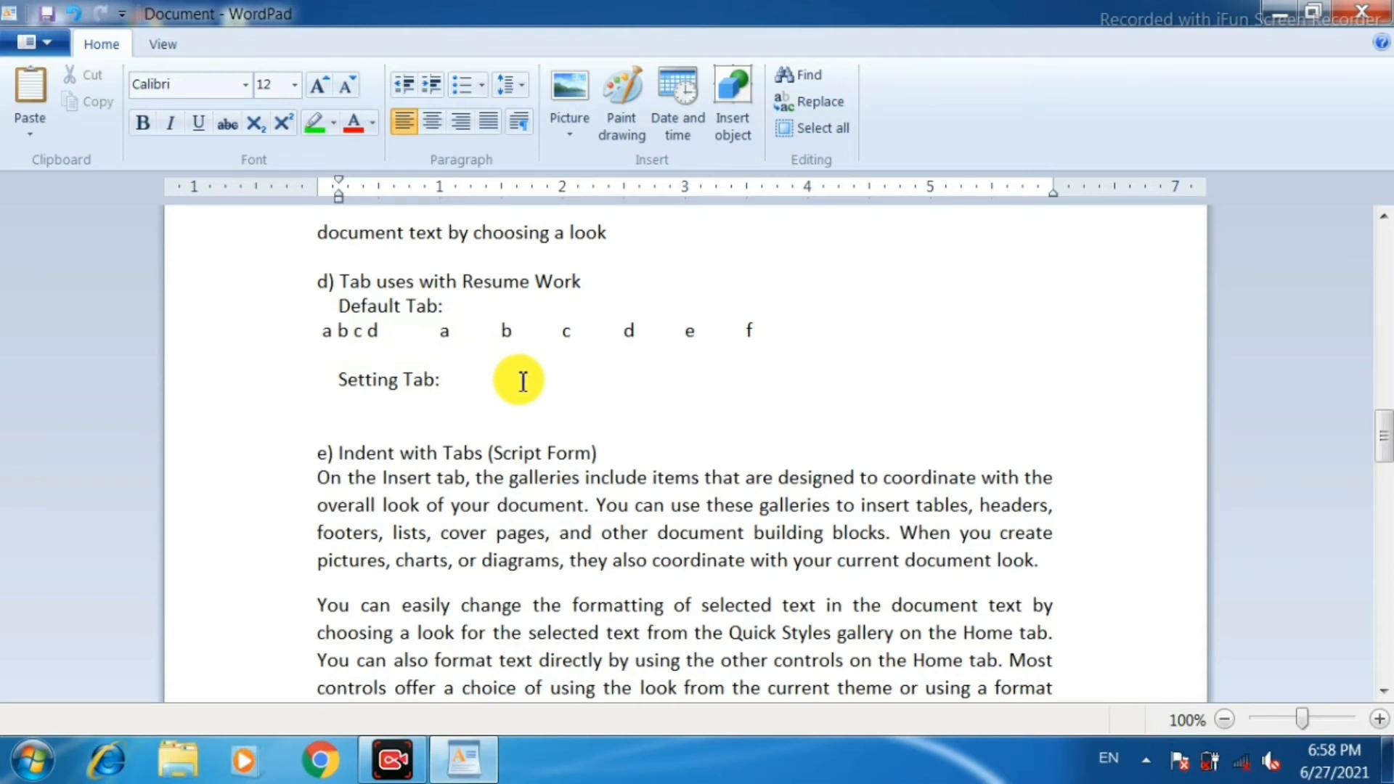
pyautogui.press('Return')
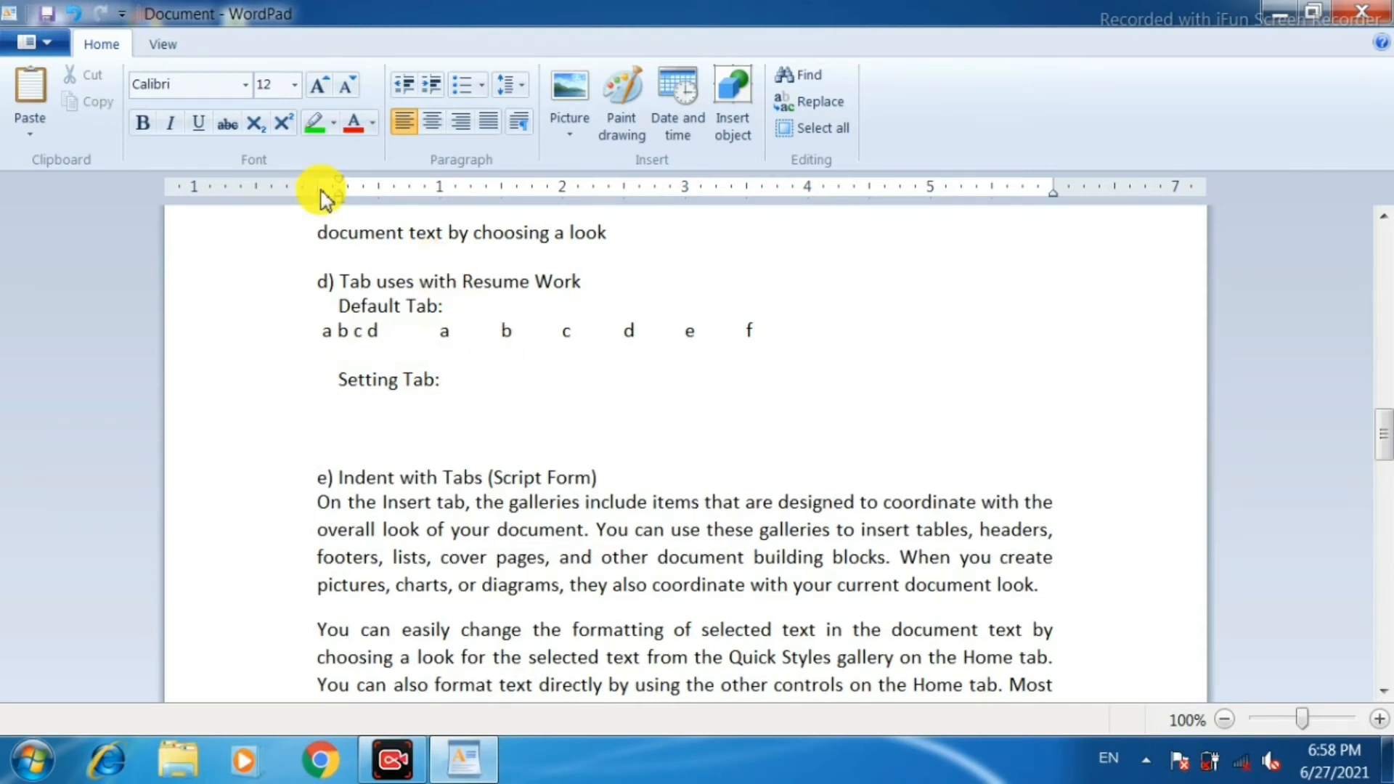
pyautogui.moveTo(341, 206)
pyautogui.mouseDown()
pyautogui.moveTo(342, 193)
pyautogui.moveTo(317, 198)
pyautogui.mouseUp()
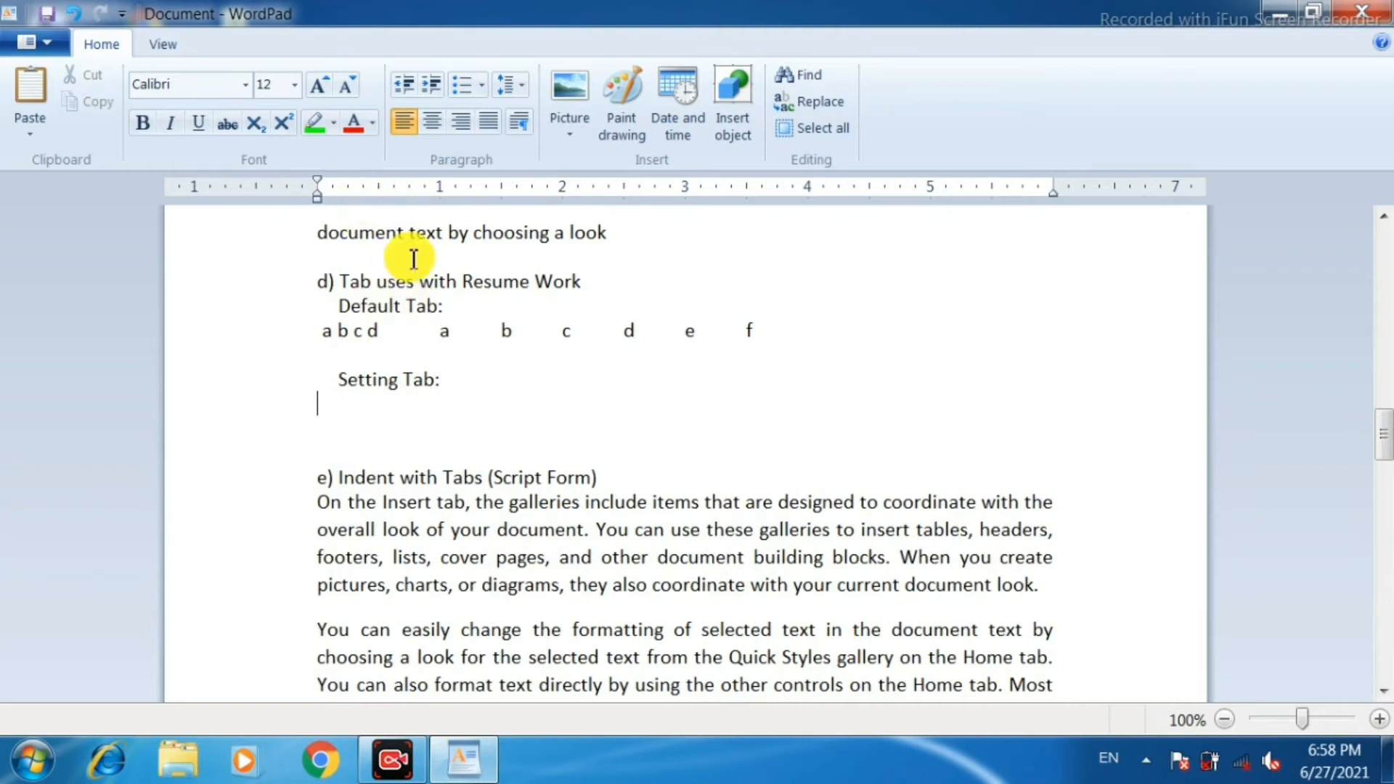
pyautogui.write('Name')
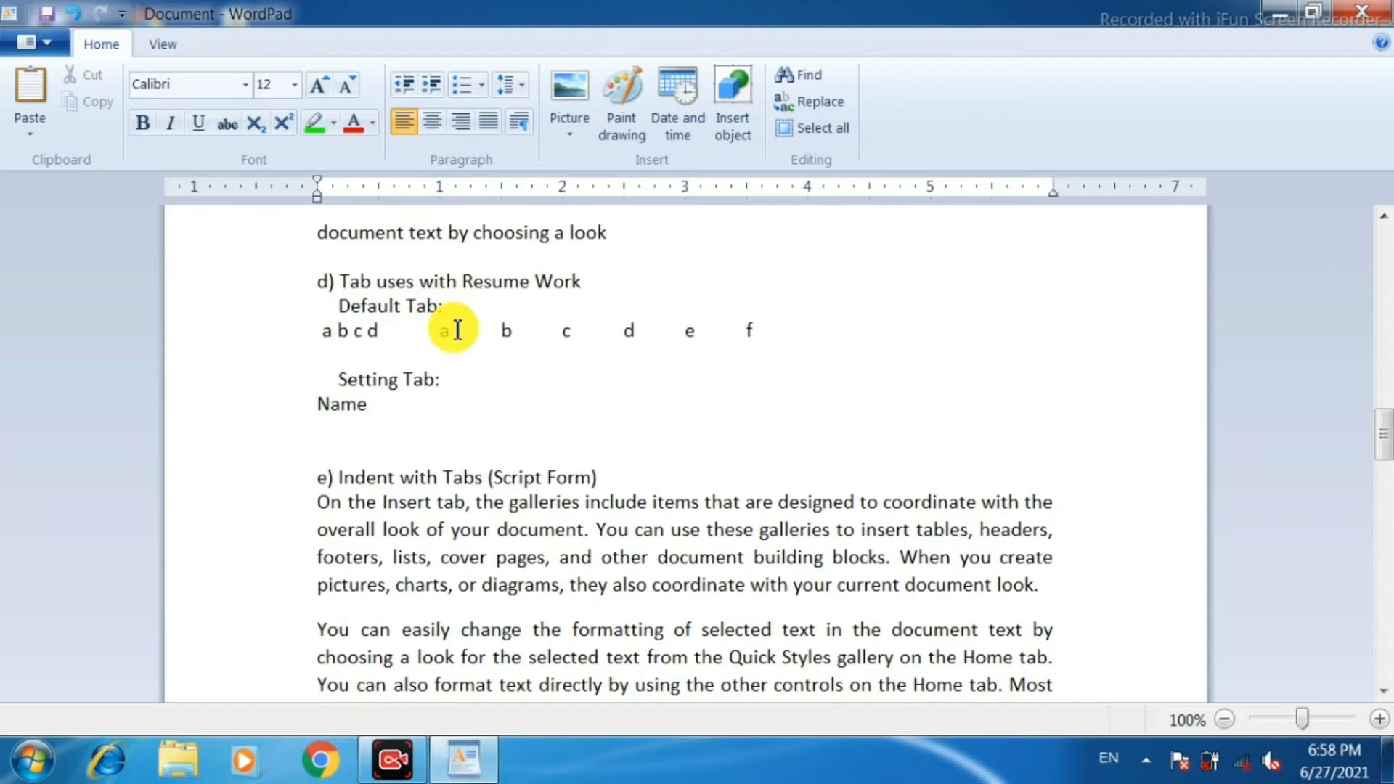
pyautogui.click(499, 195)
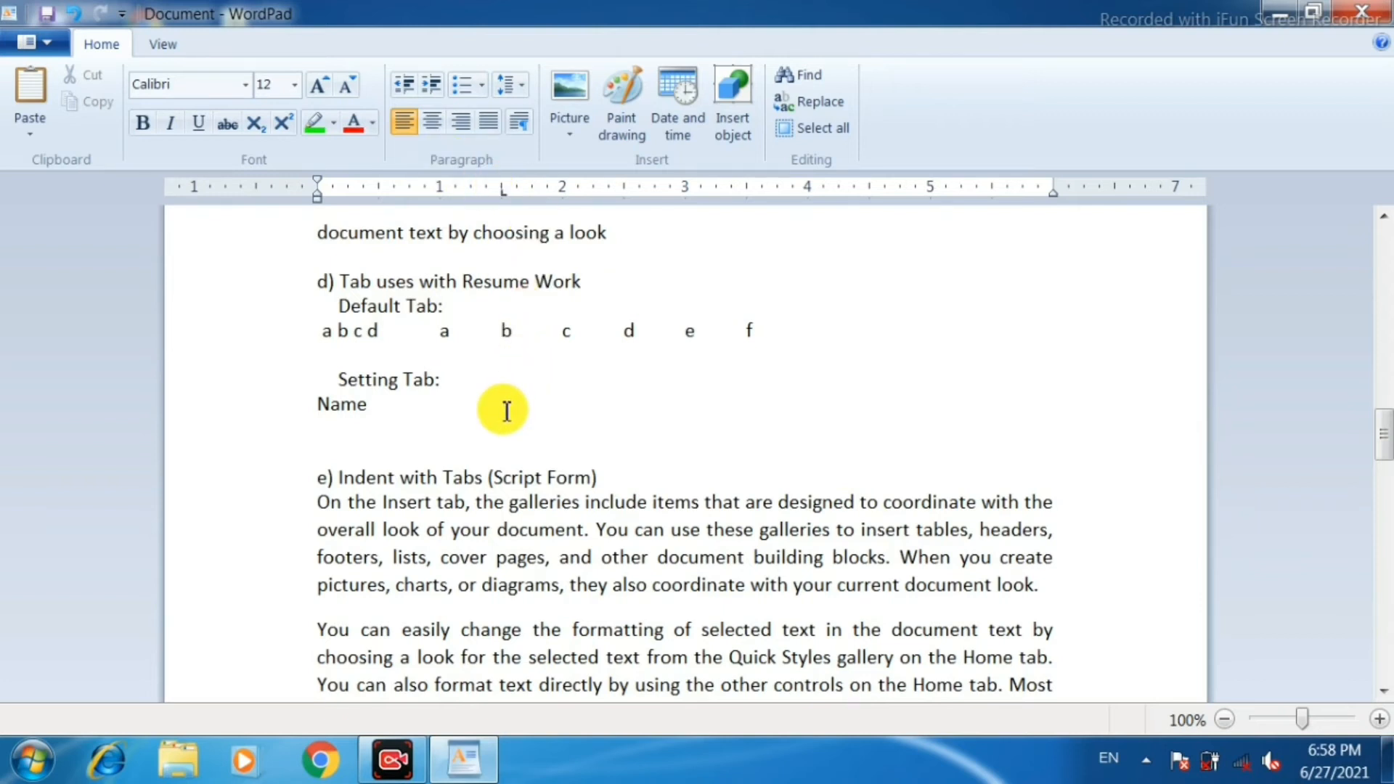
pyautogui.press('Tab')
pyautogui.write(':')
# Add a tab stop at about 2.38 inches to the Name line and enter the person's full name there.
pyautogui.click(610, 188)
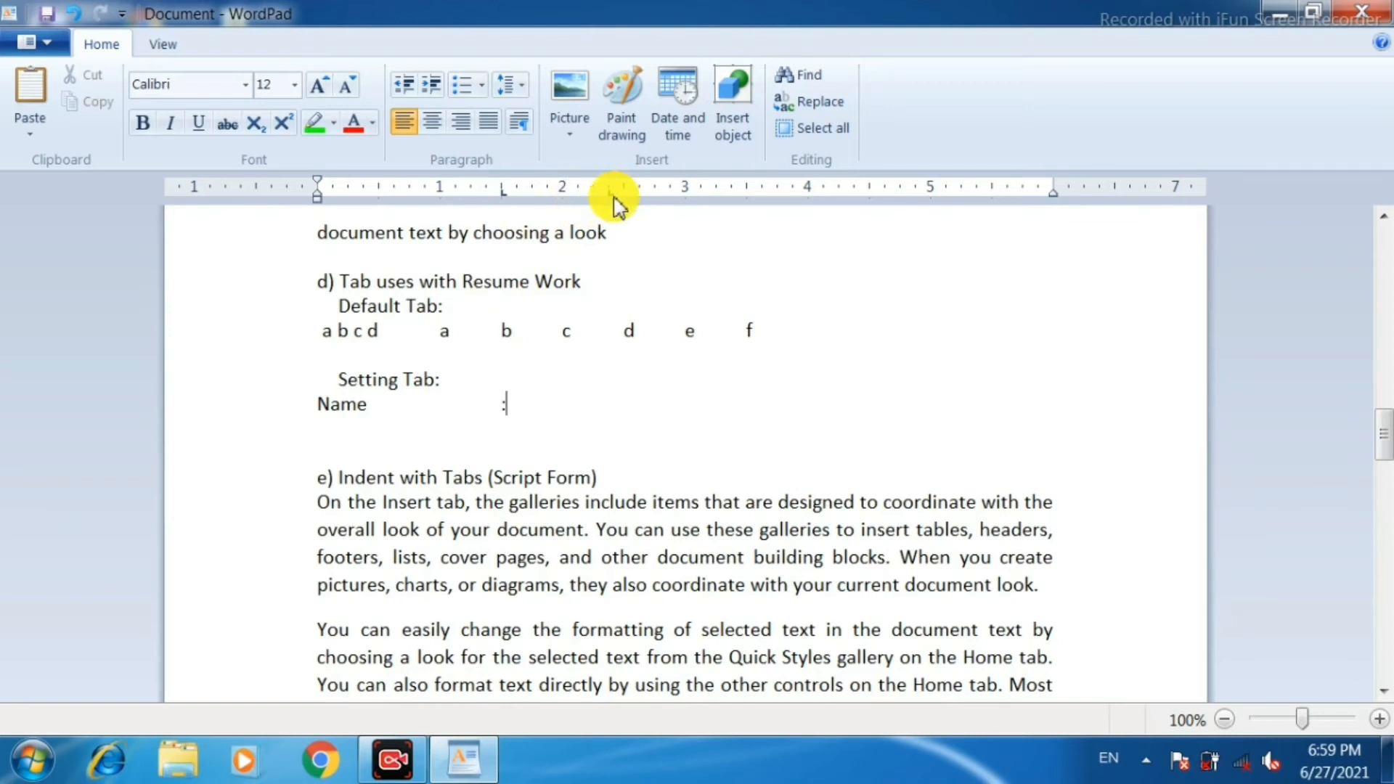
pyautogui.press('Tab')
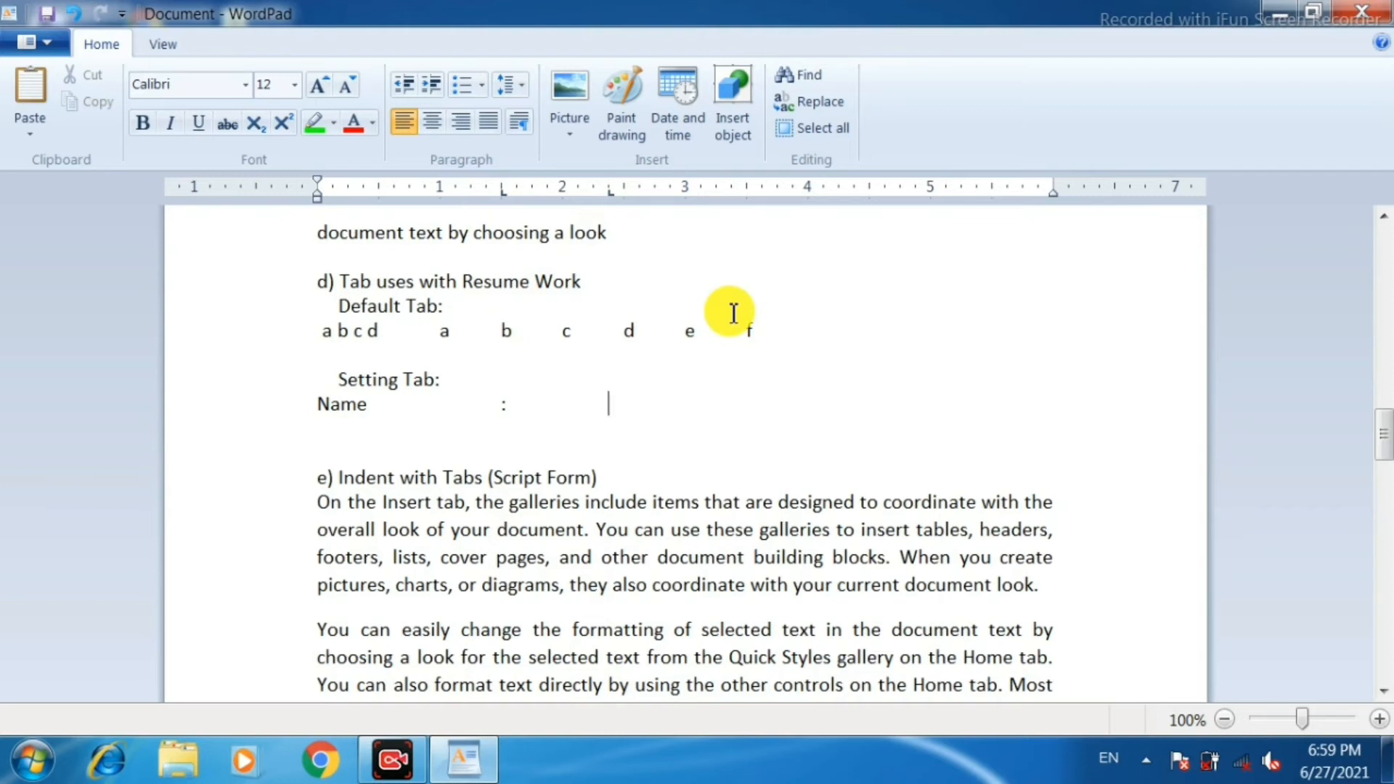
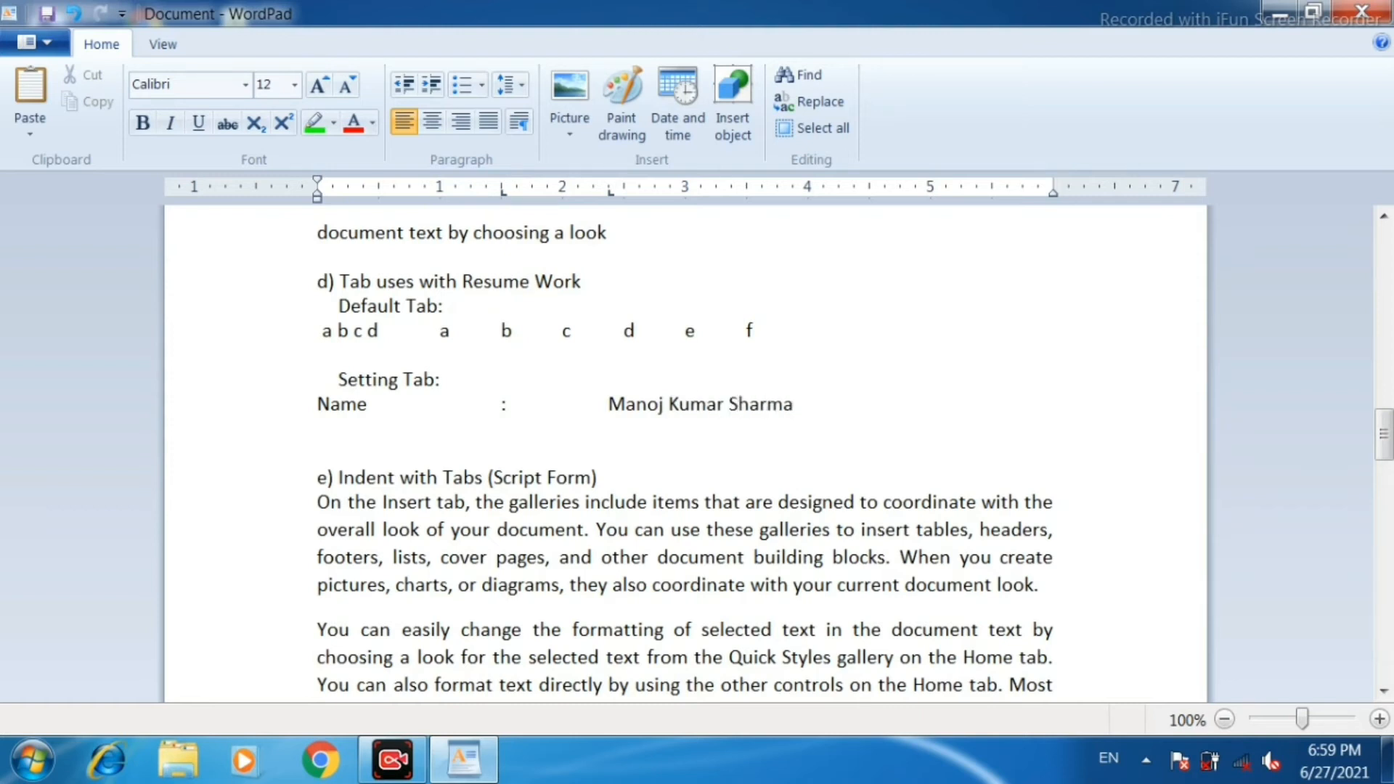
# Add an "Address" line using the same tab stops, enter the person's address after the colon, and end with a new line.
pyautogui.press('Return')
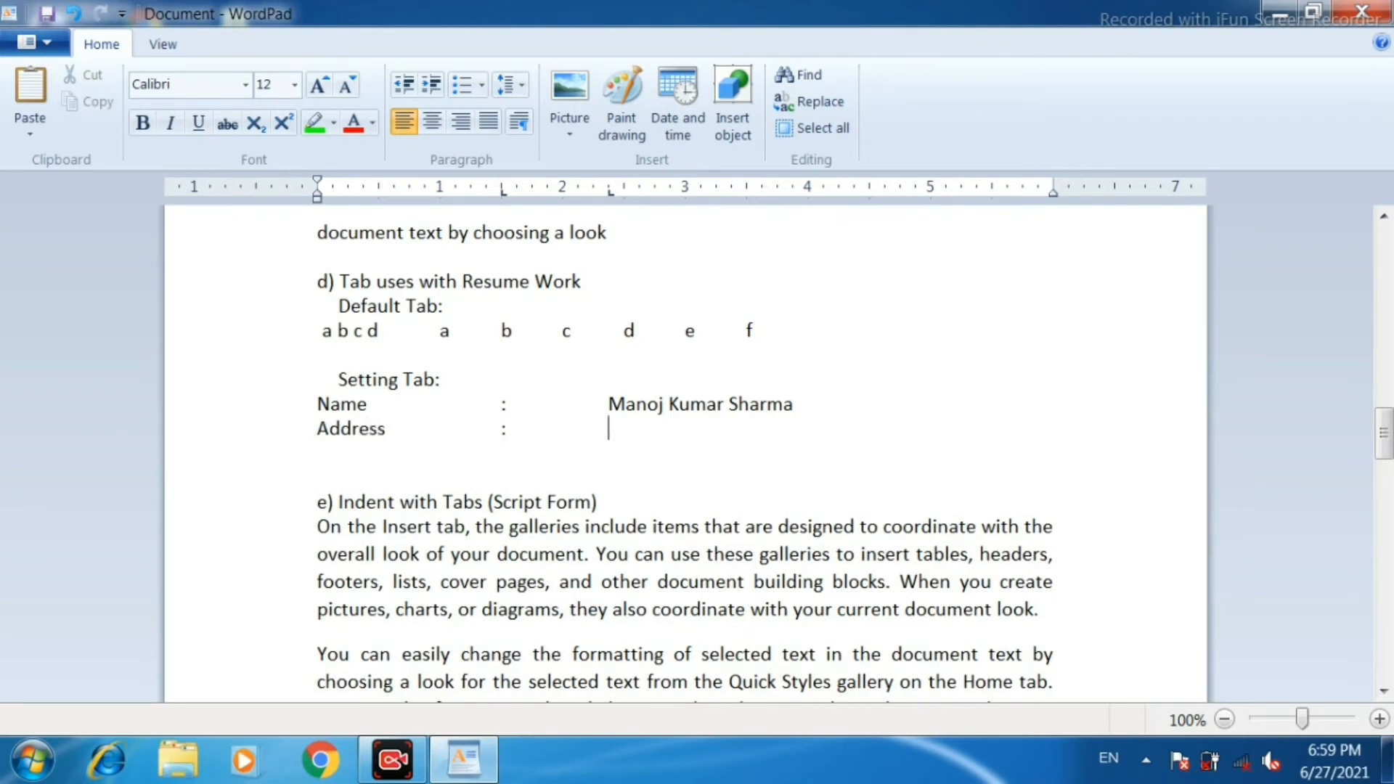
pyautogui.write('hanbad (J')
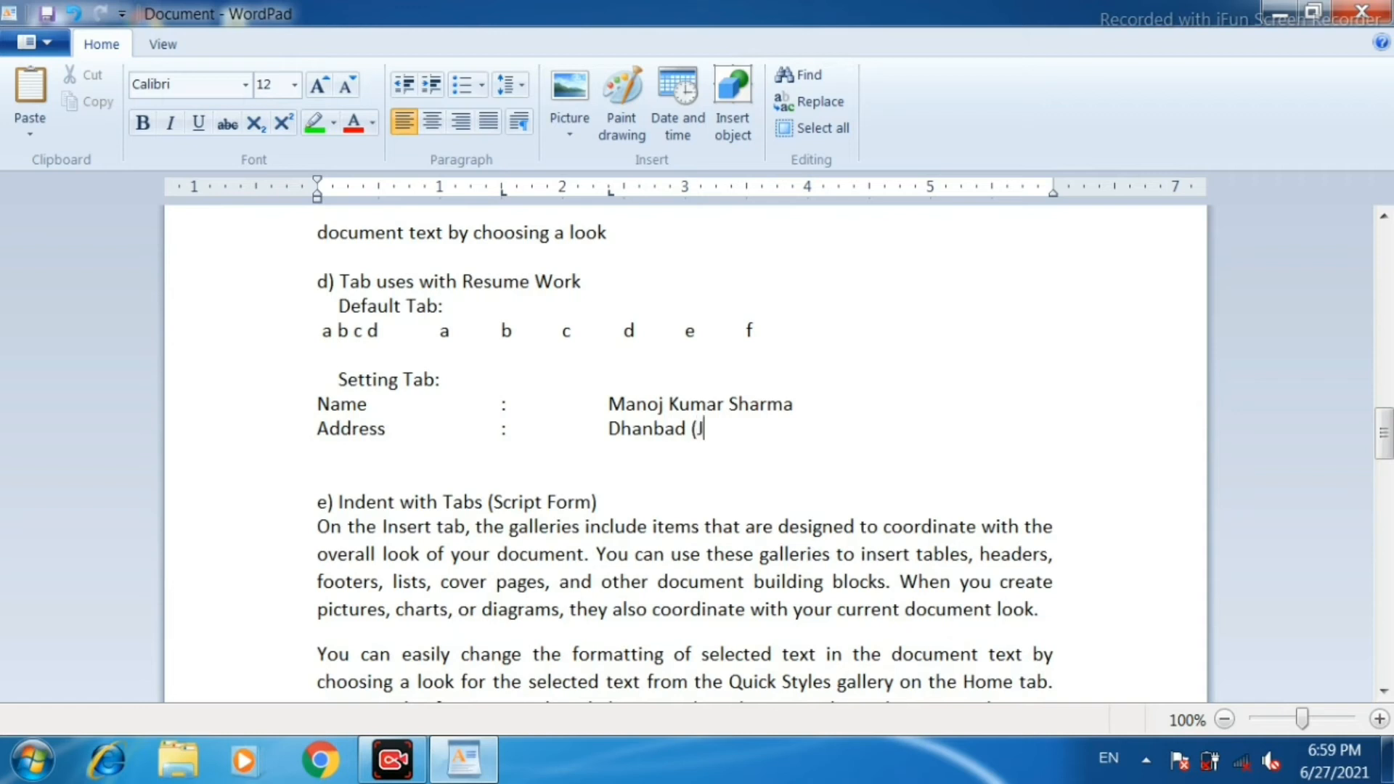
pyautogui.write('harkhand')
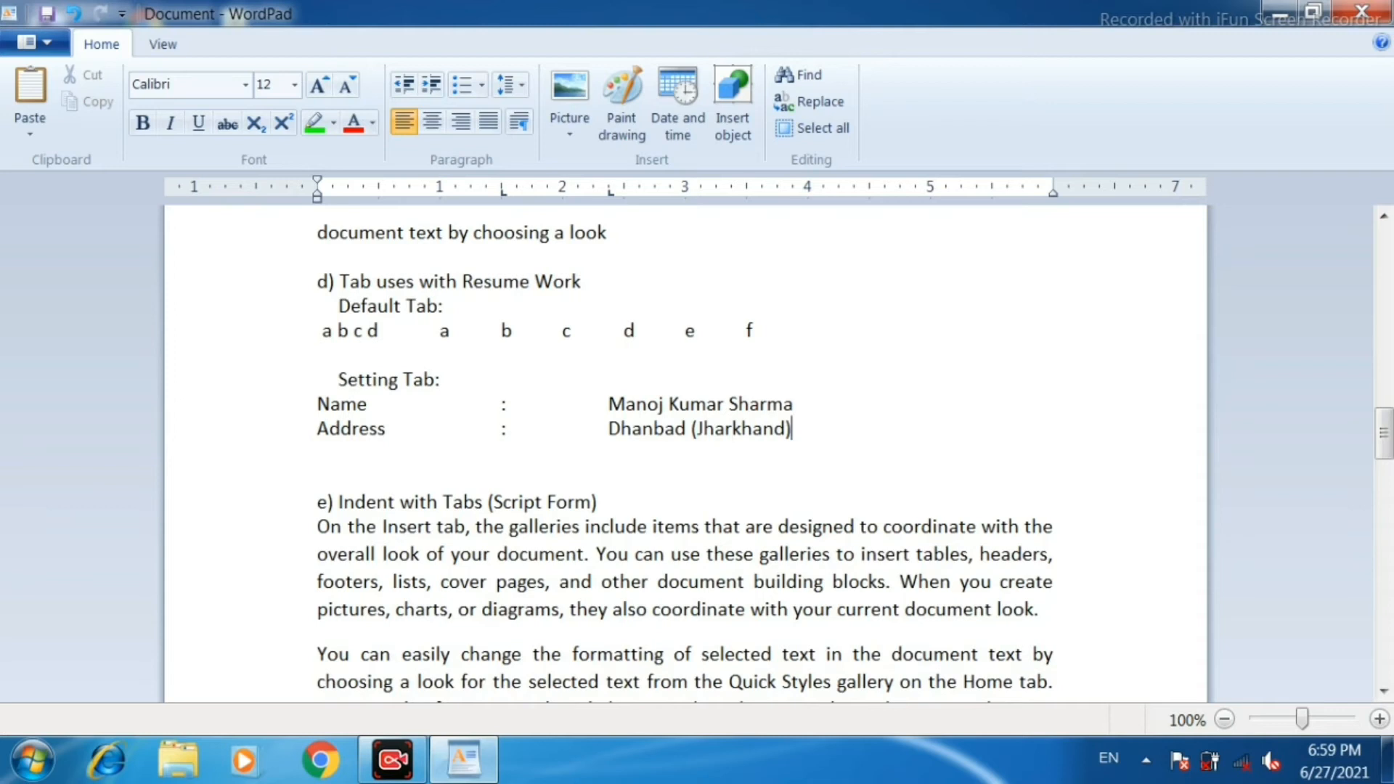
pyautogui.press('Return')
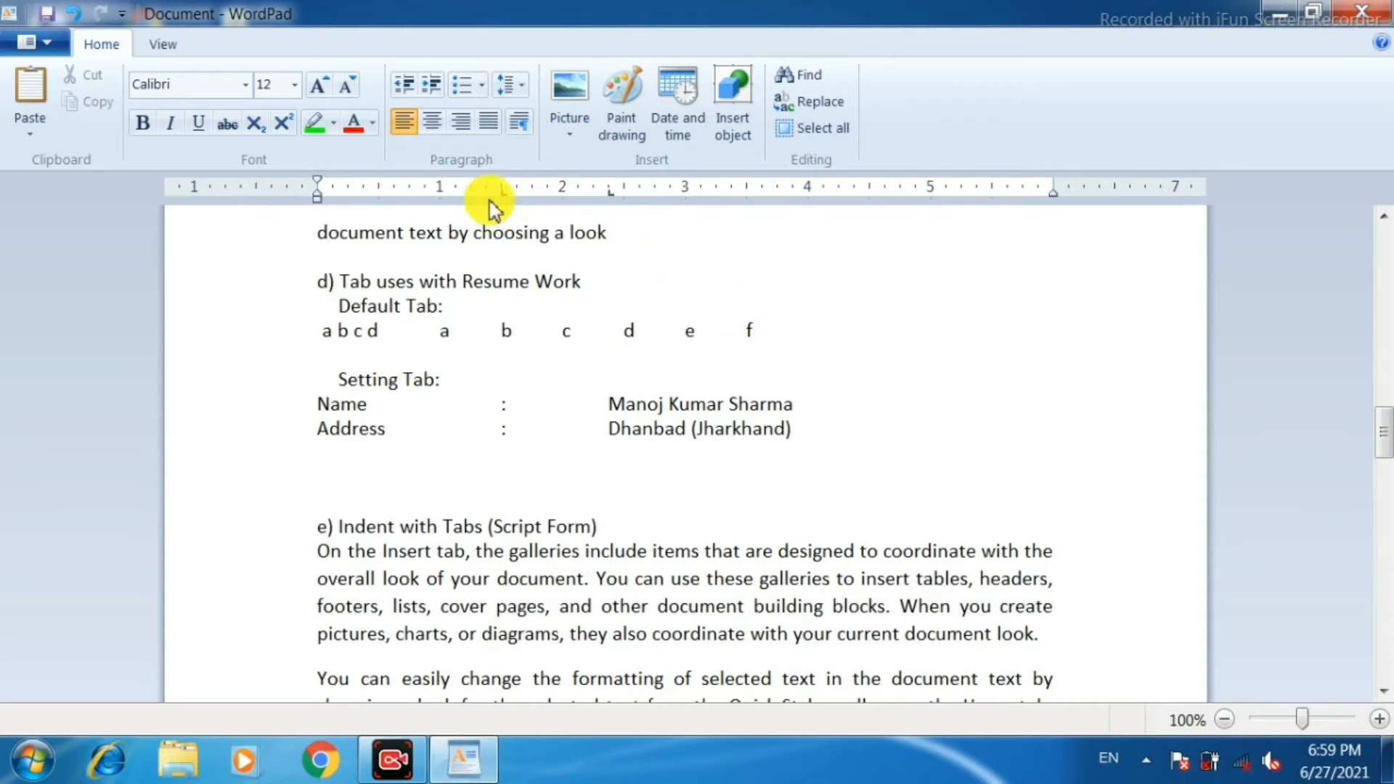
# Remove the 1.5-inch tab stop from the blank line below Address and clear all of its remaining tab stops.
pyautogui.moveTo(503, 193); pyautogui.dragTo(507, 226)
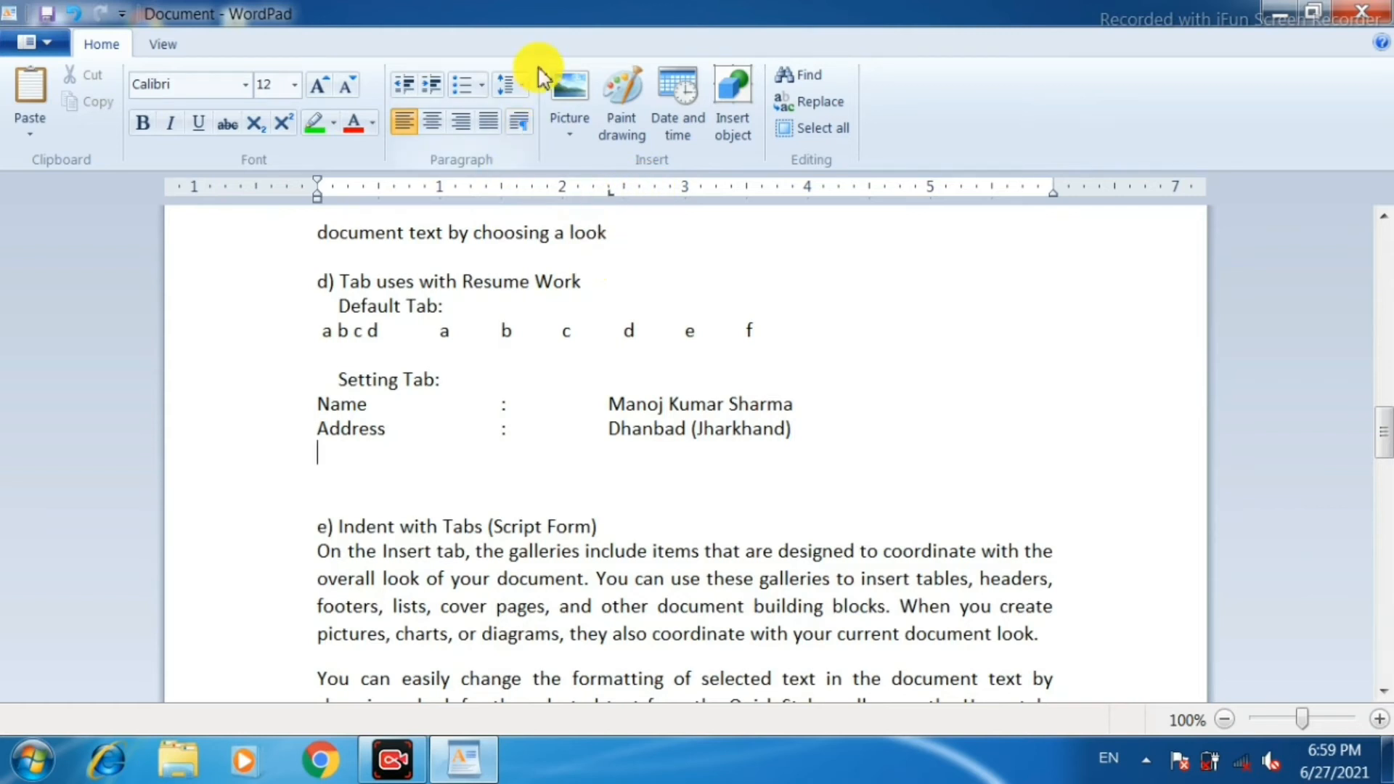
pyautogui.click(522, 86)
pyautogui.click(522, 85)
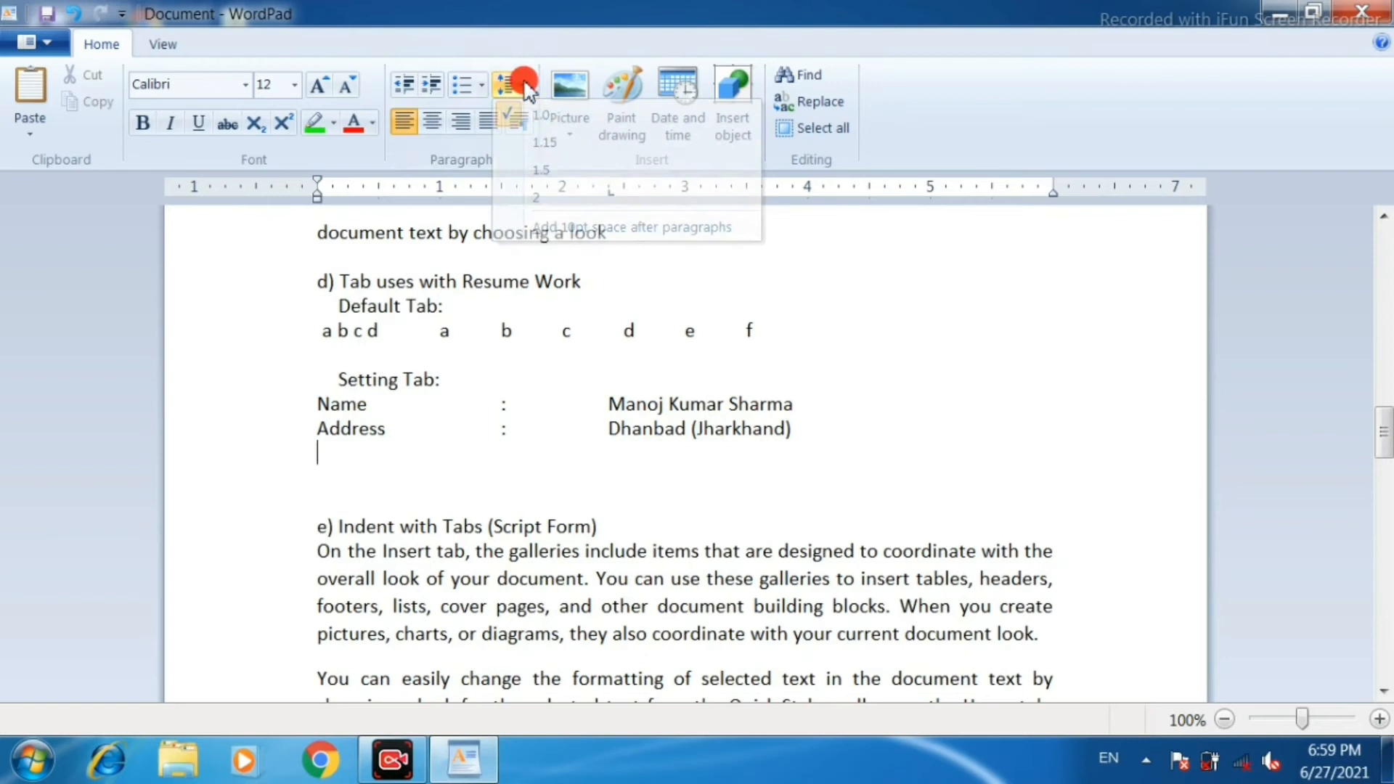
pyautogui.click(521, 122)
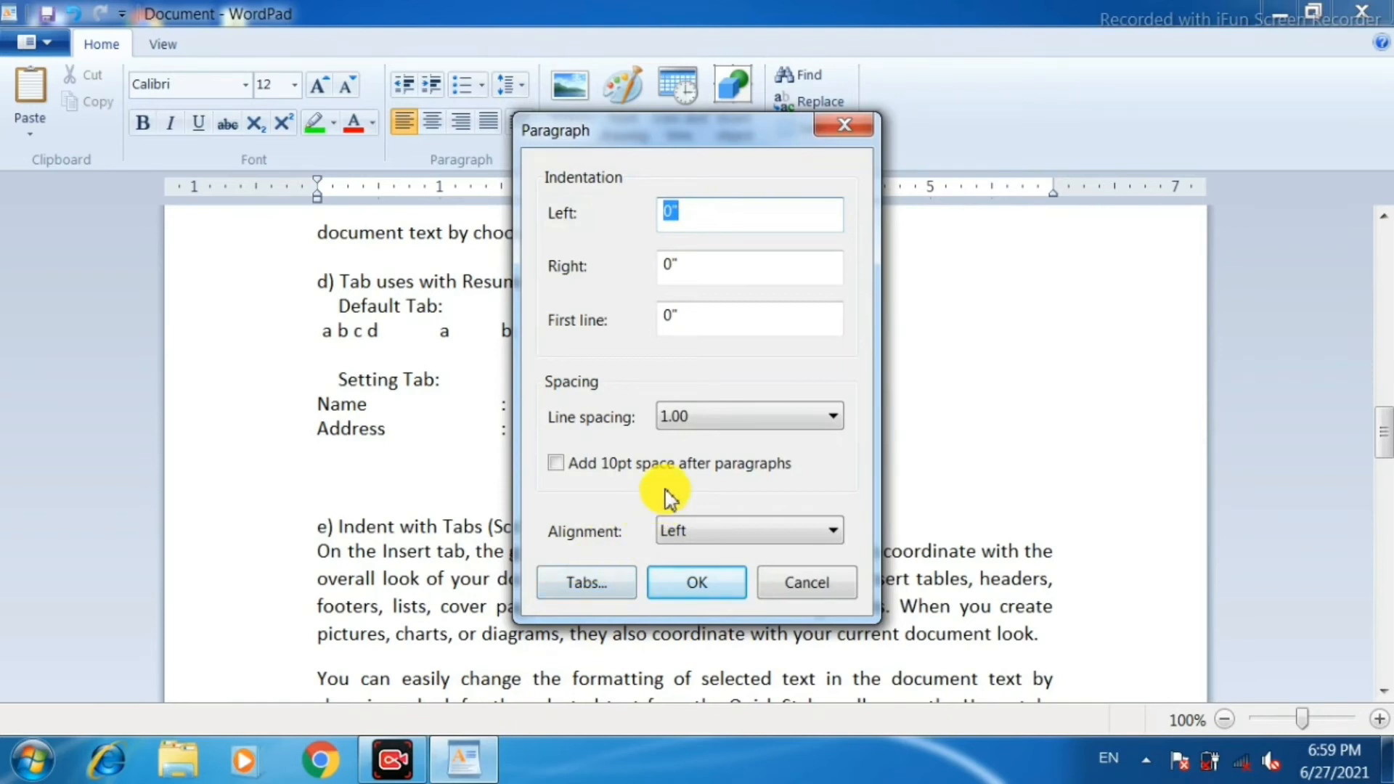
pyautogui.click(586, 582)
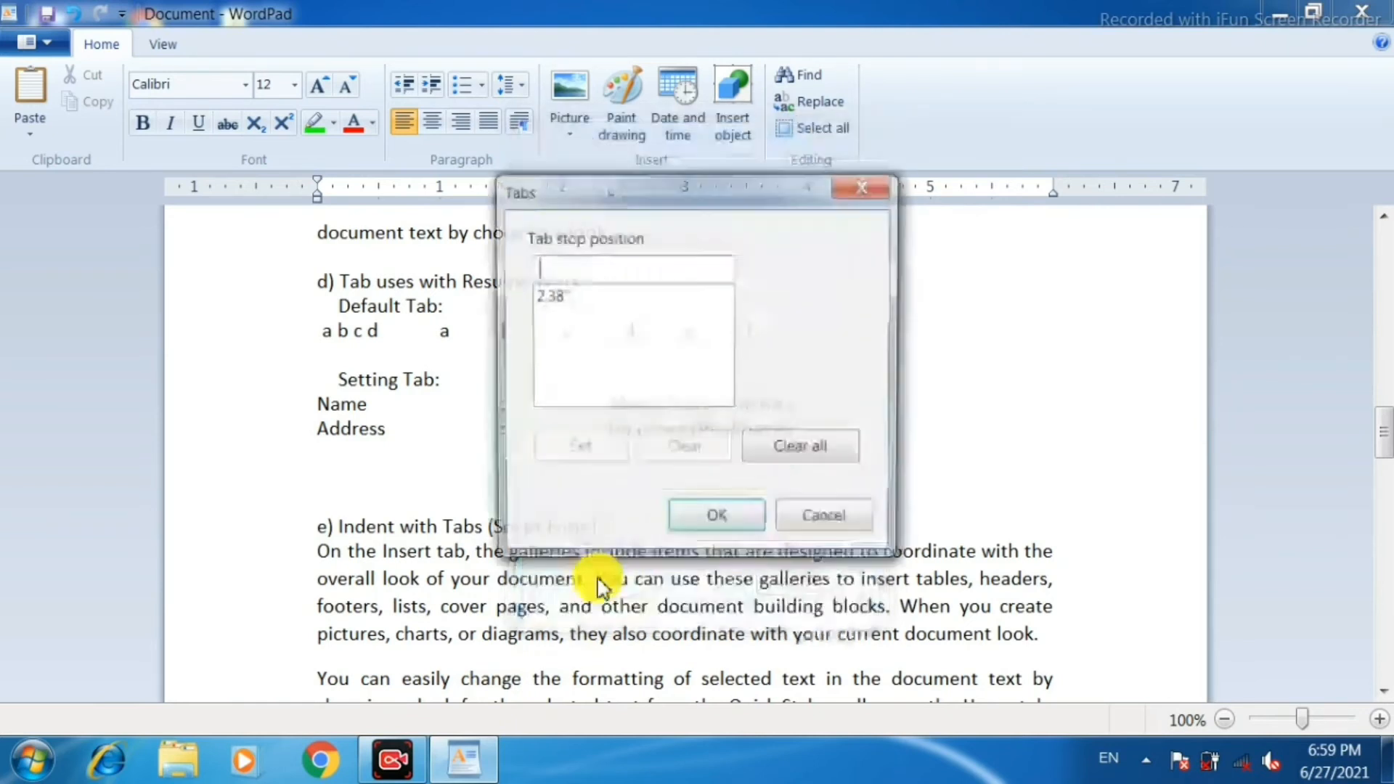
pyautogui.moveTo(654, 186); pyautogui.dragTo(896, 261)
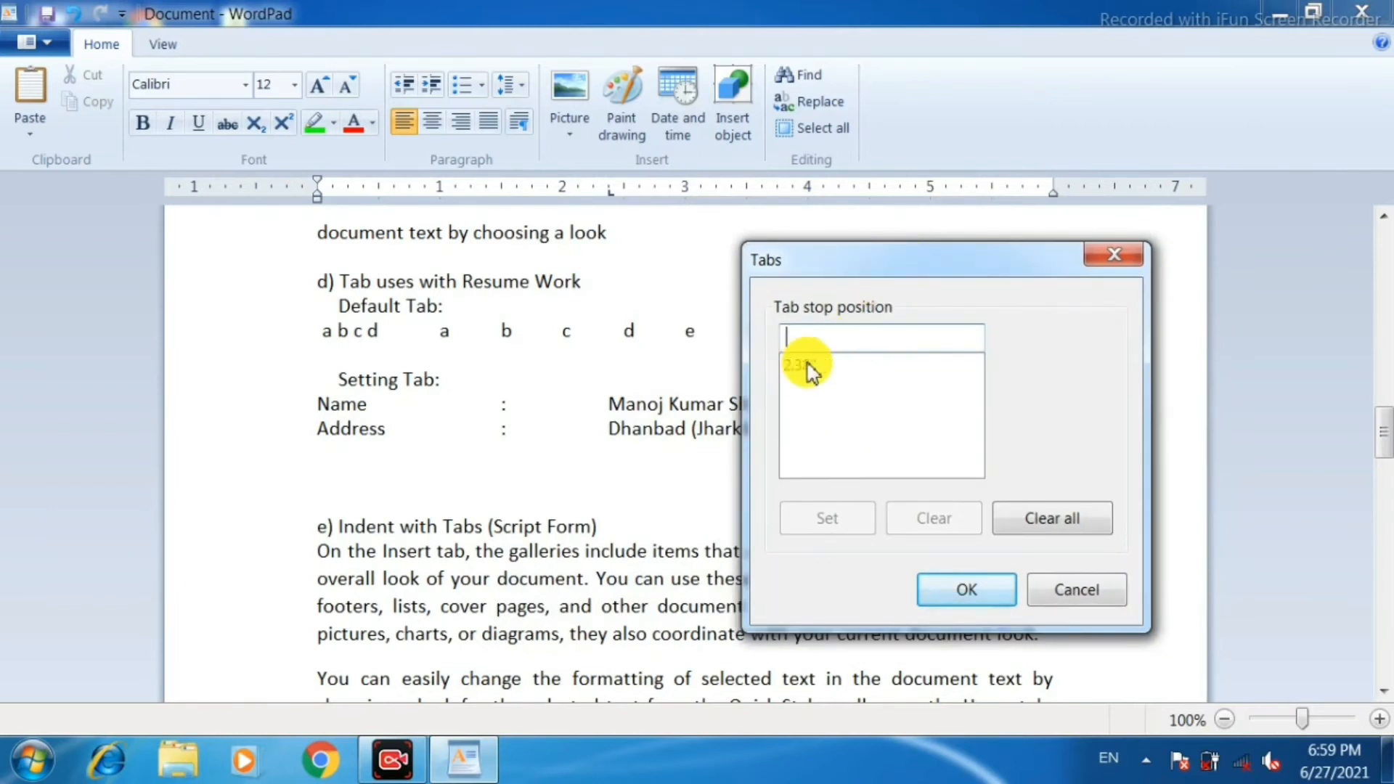
pyautogui.click(1052, 523)
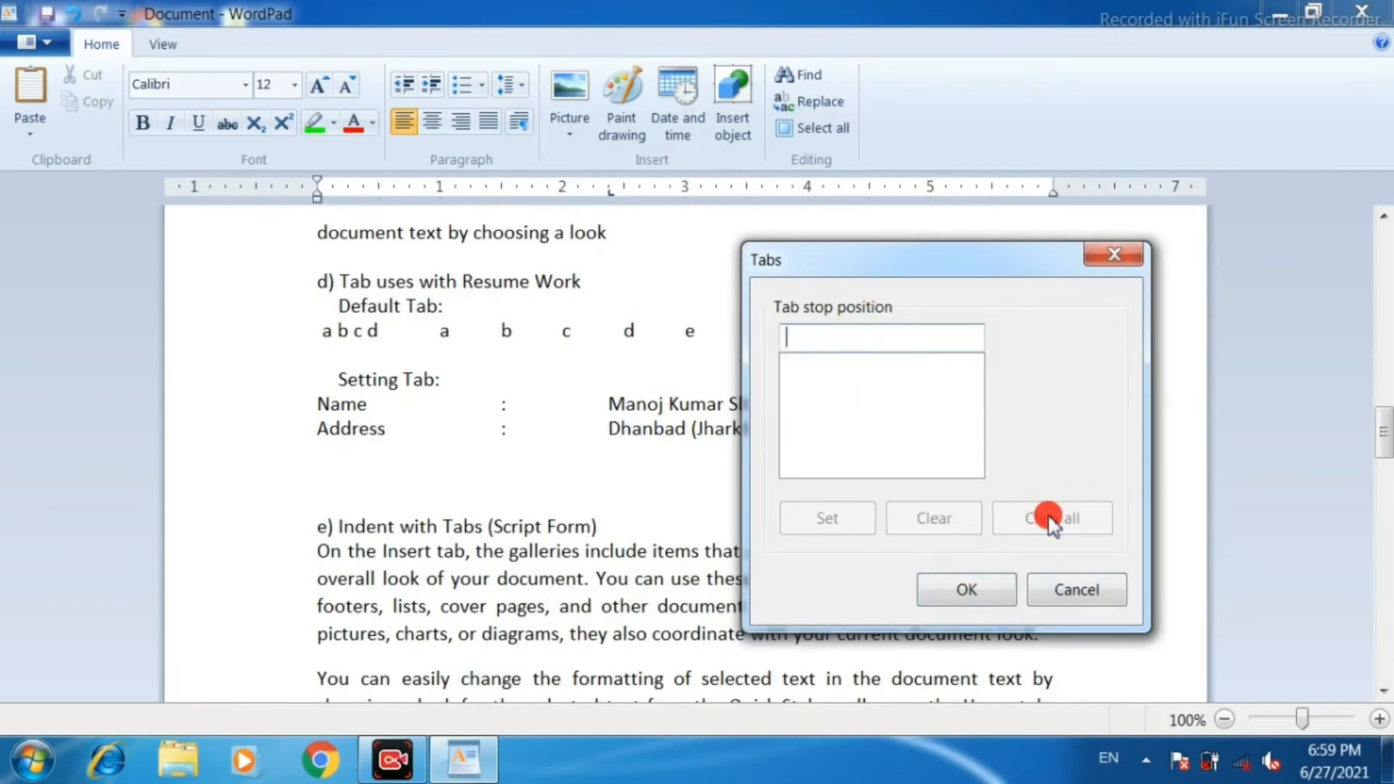
pyautogui.click(966, 590)
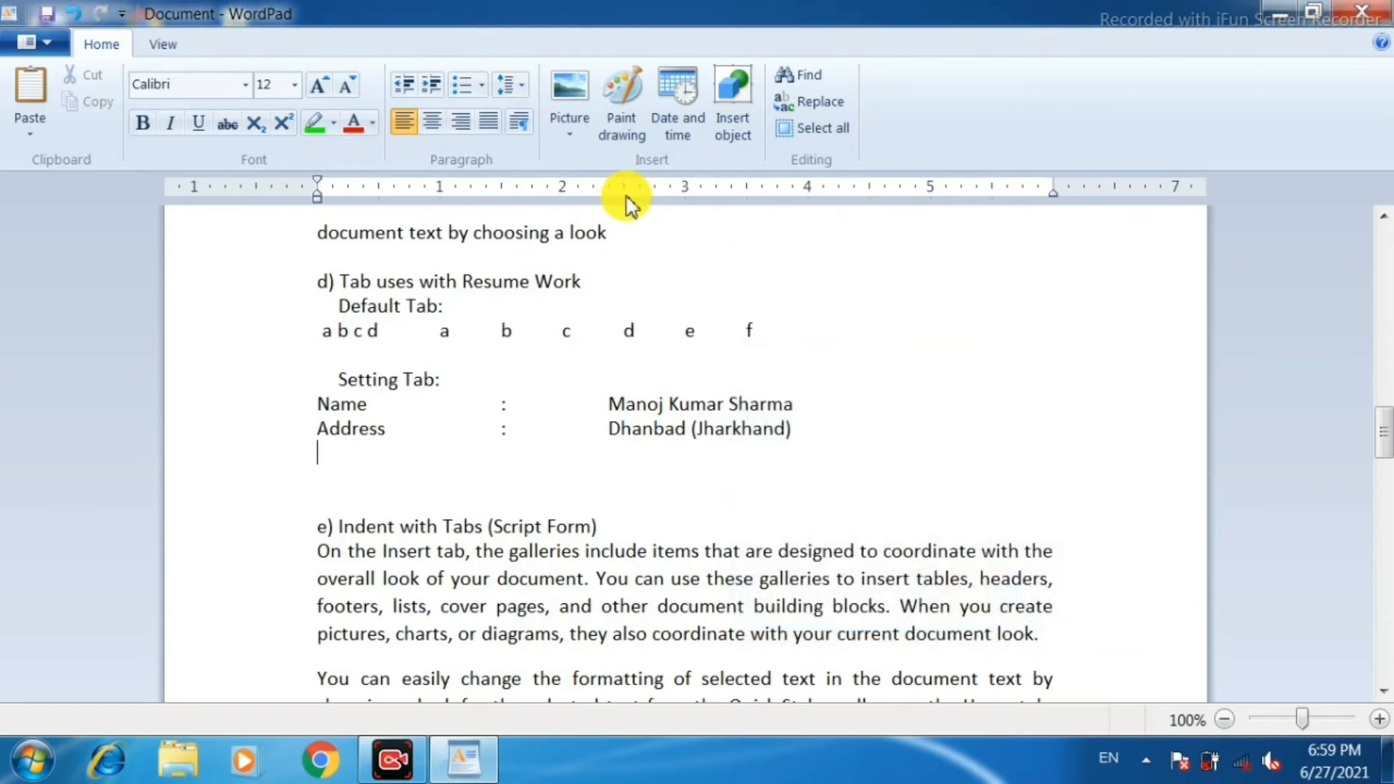
# Justify the three paragraphs under "e) Indent with Tabs (Script Form)".
pyautogui.scroll(-1, 618, 498)
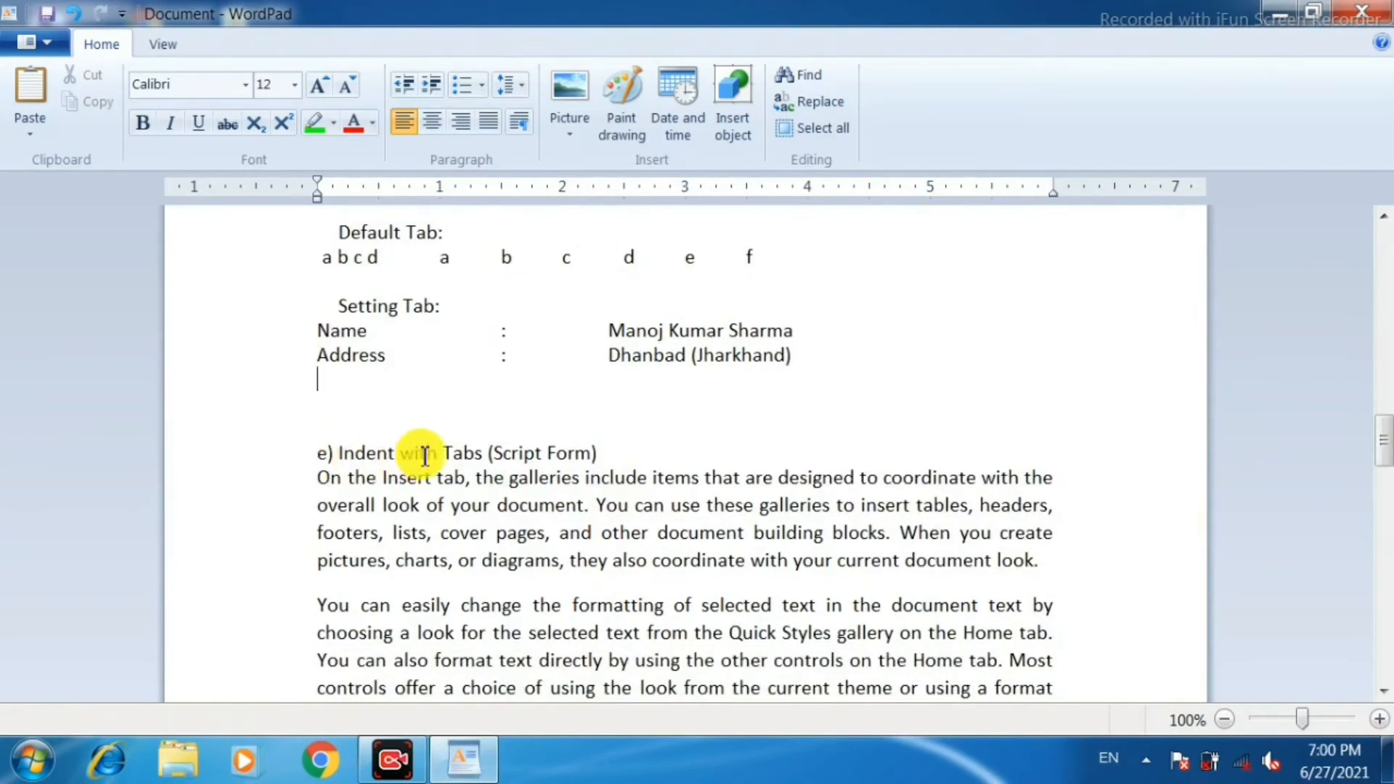
pyautogui.scroll(-3, 617, 489)
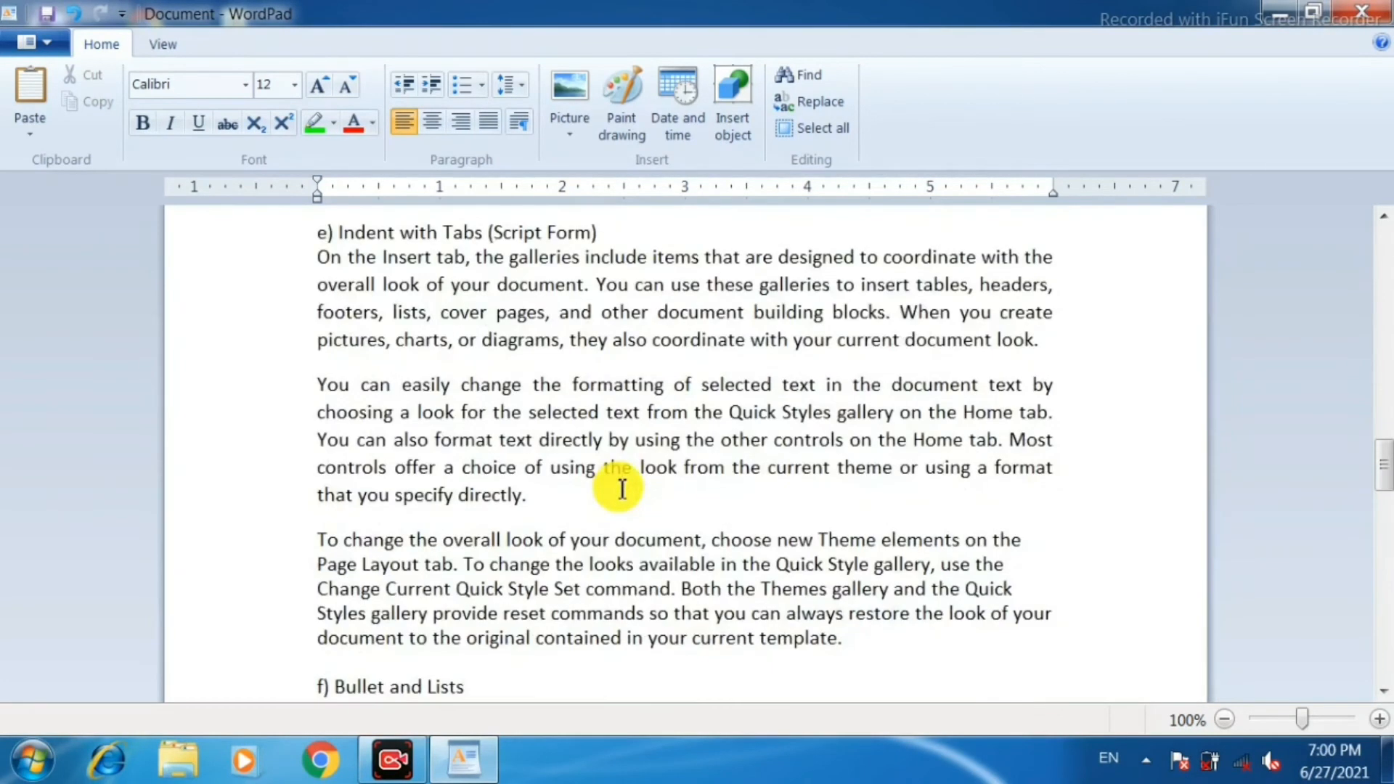
pyautogui.click(300, 268)
pyautogui.moveTo(300, 275); pyautogui.dragTo(349, 646)
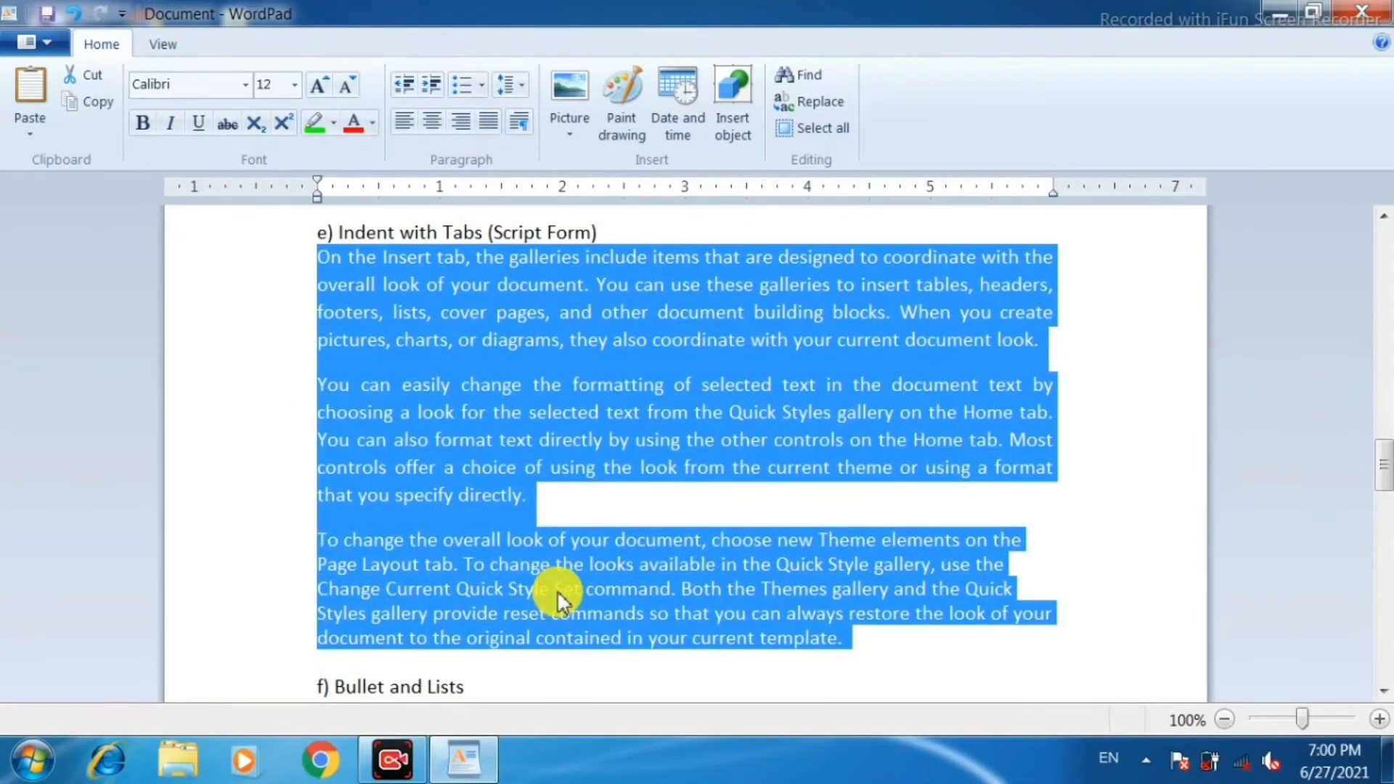
pyautogui.hotkey('ctrl', 'j')
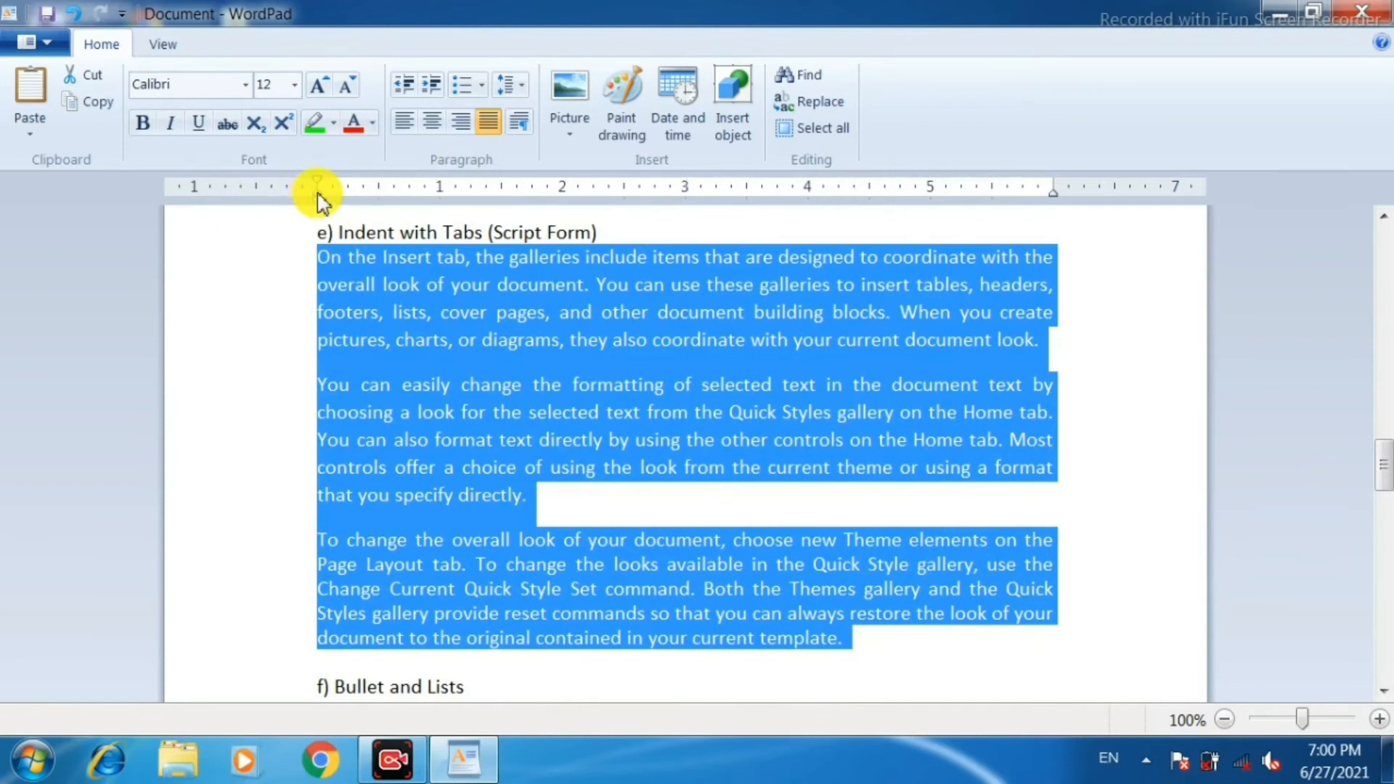
# Give the three script-form paragraphs a 1.5-inch hanging indent and a tab stop at about 0.9 inch.
pyautogui.moveTo(324, 189); pyautogui.dragTo(445, 196)
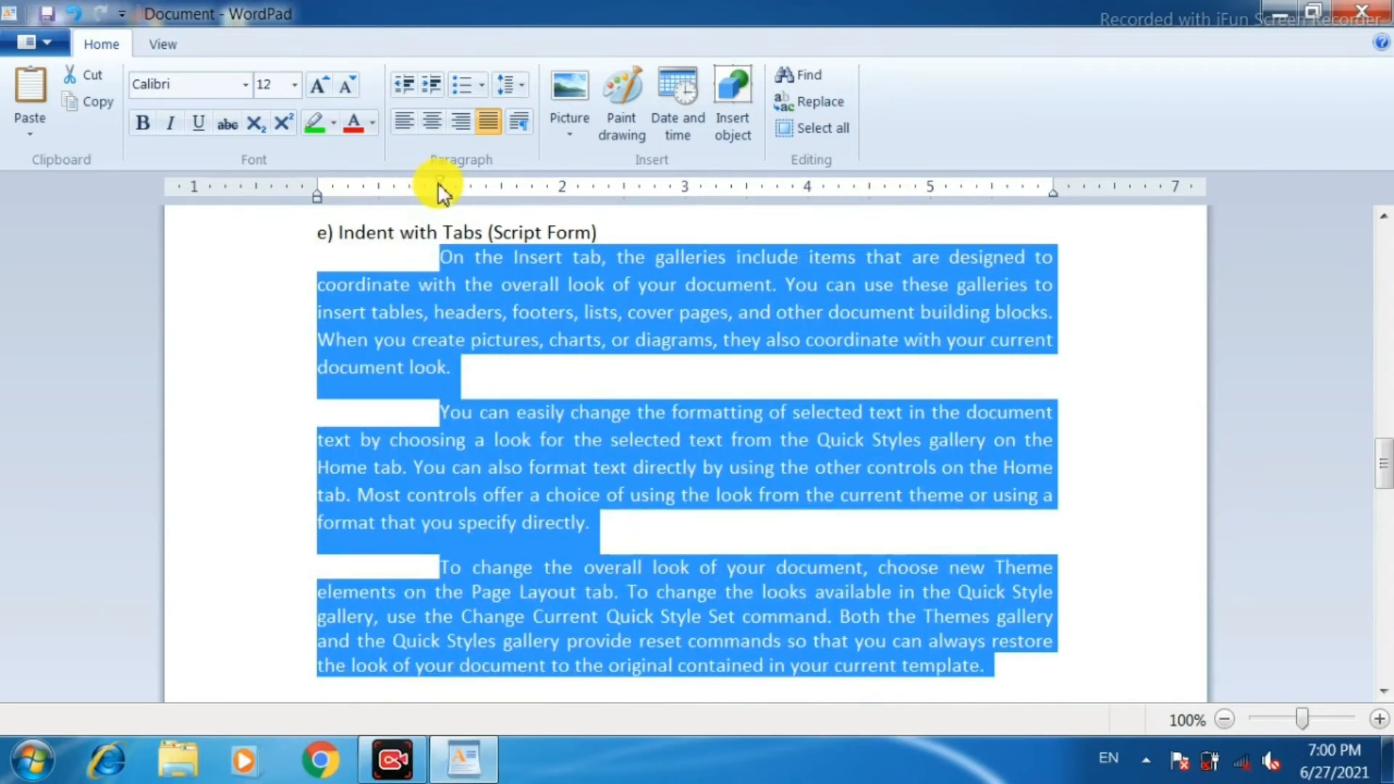
pyautogui.moveTo(442, 184); pyautogui.dragTo(314, 196)
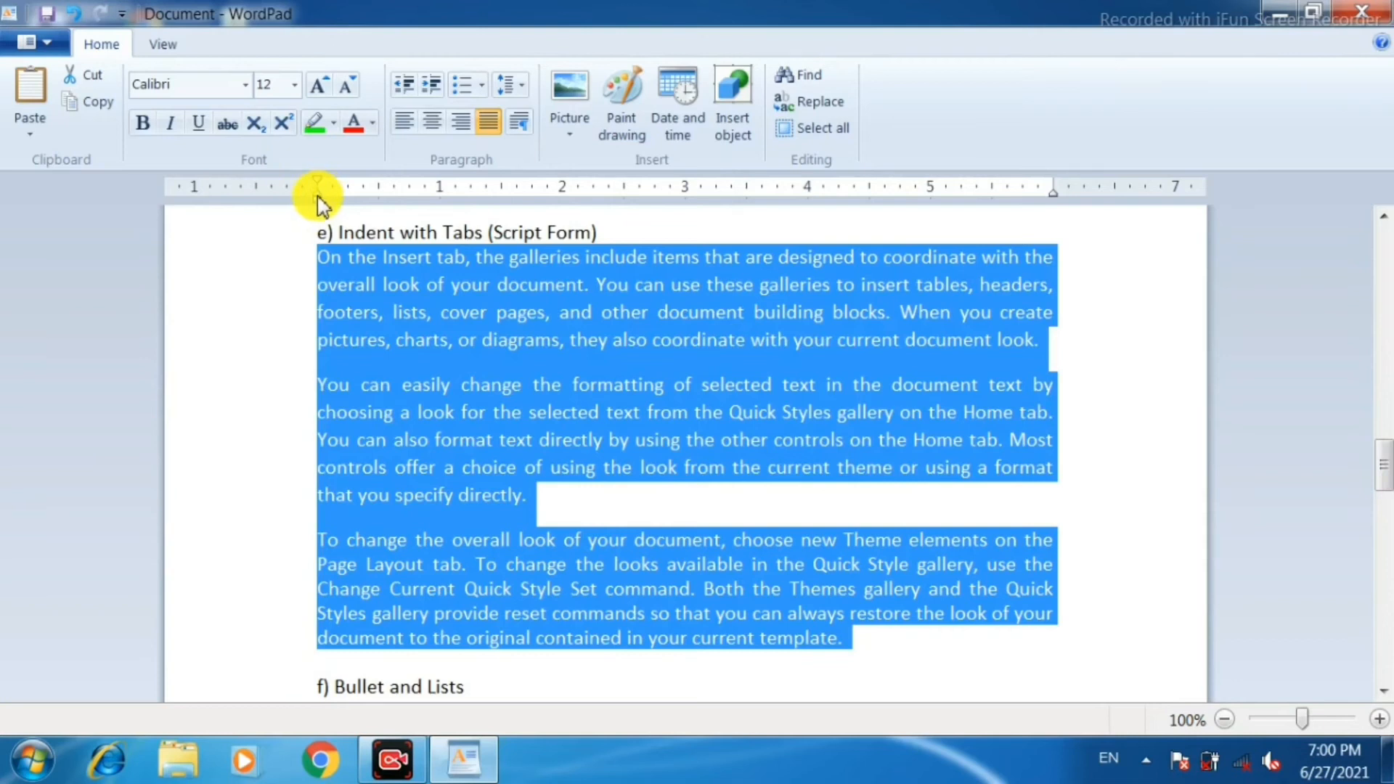
pyautogui.moveTo(315, 191); pyautogui.dragTo(502, 210)
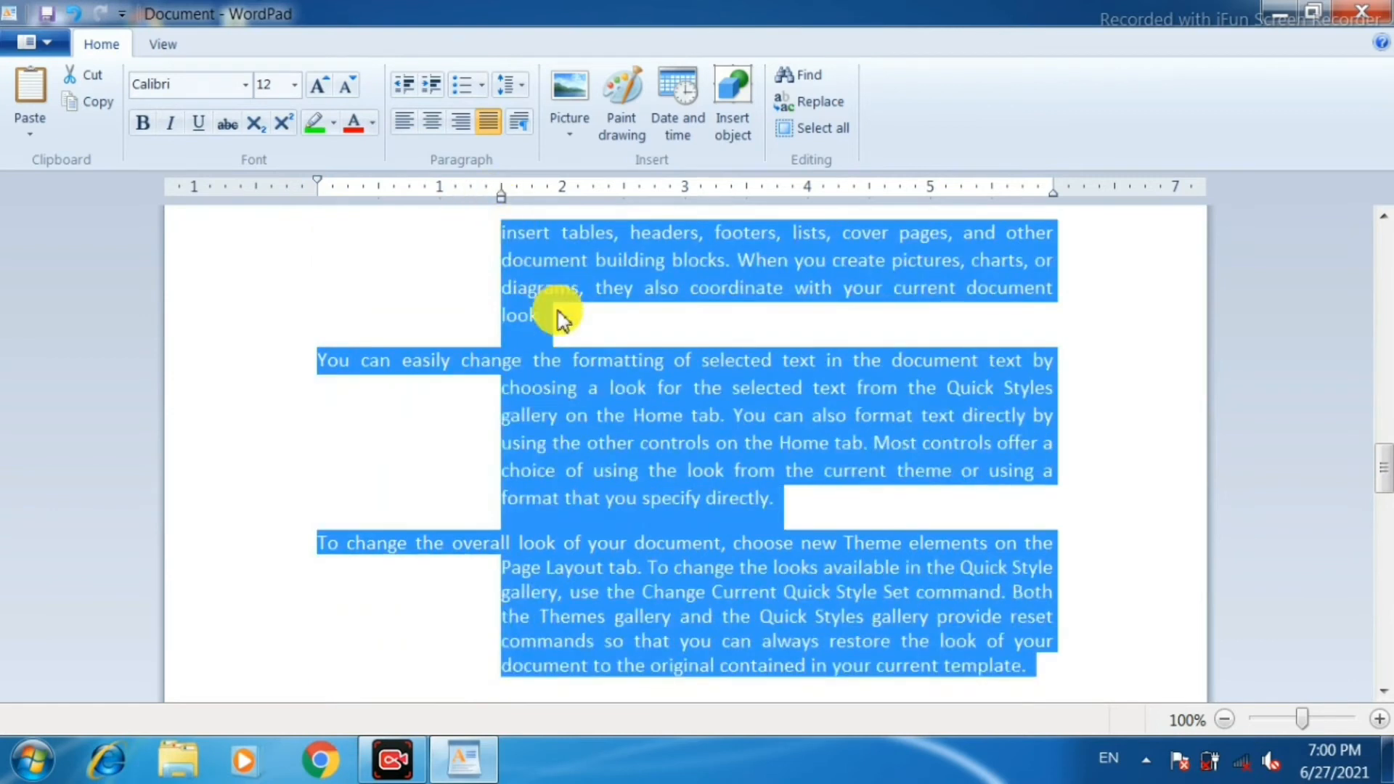
pyautogui.scroll(3, 547, 375)
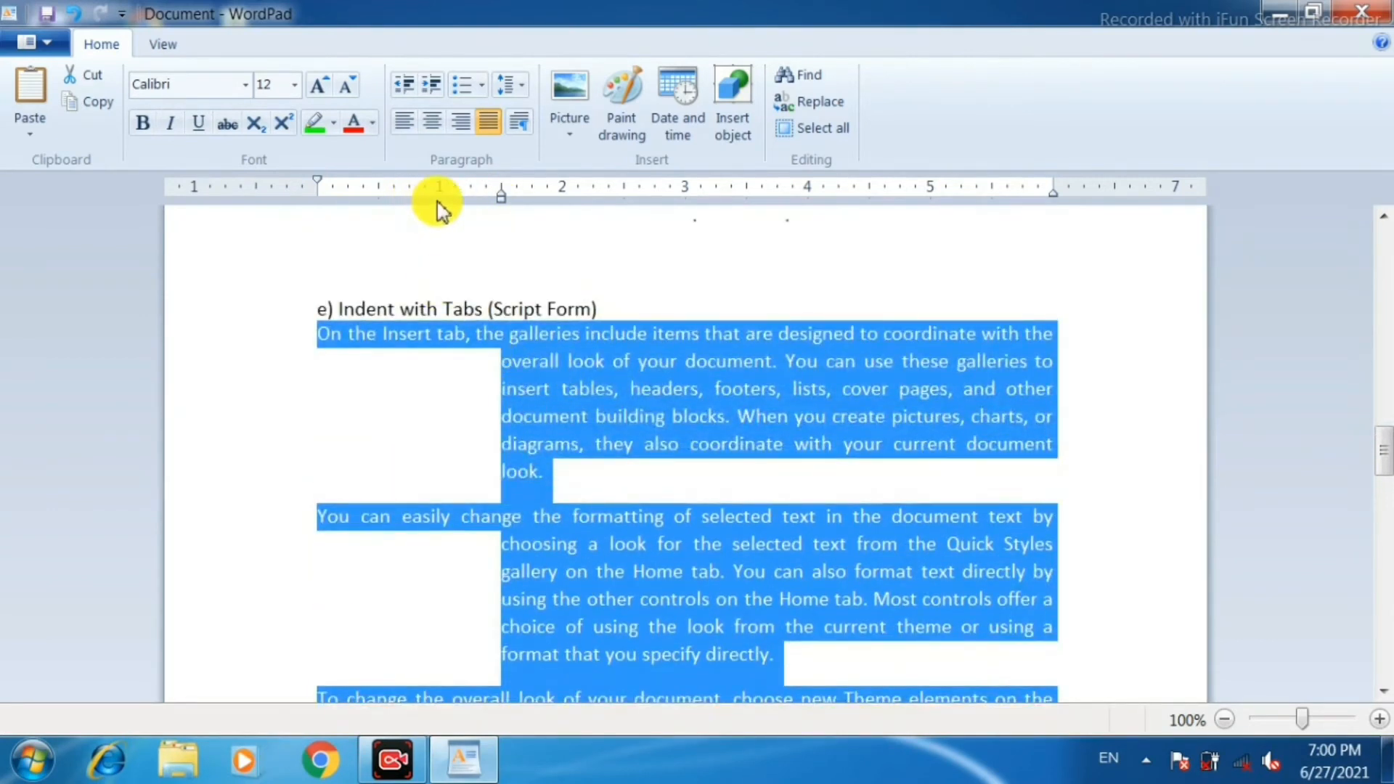
pyautogui.click(425, 193)
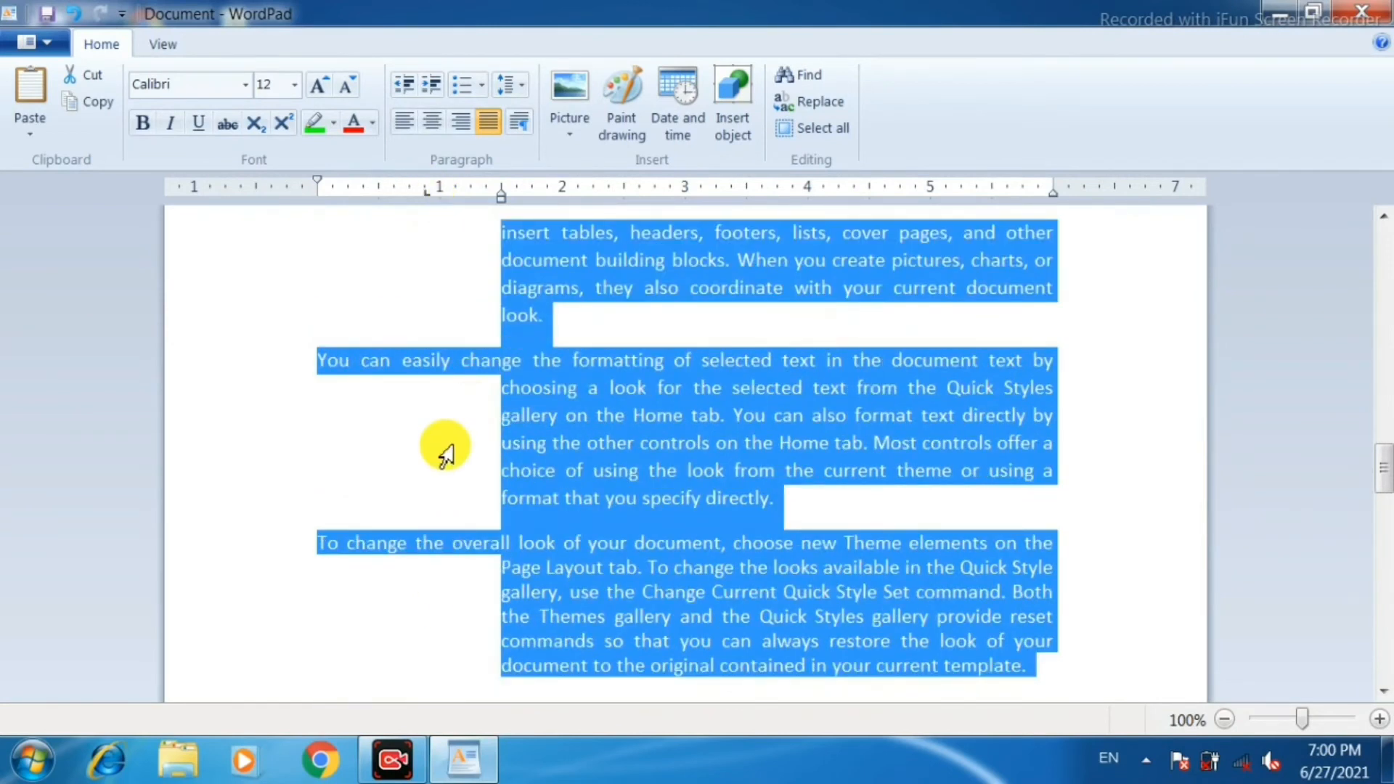
pyautogui.scroll(4, 443, 446)
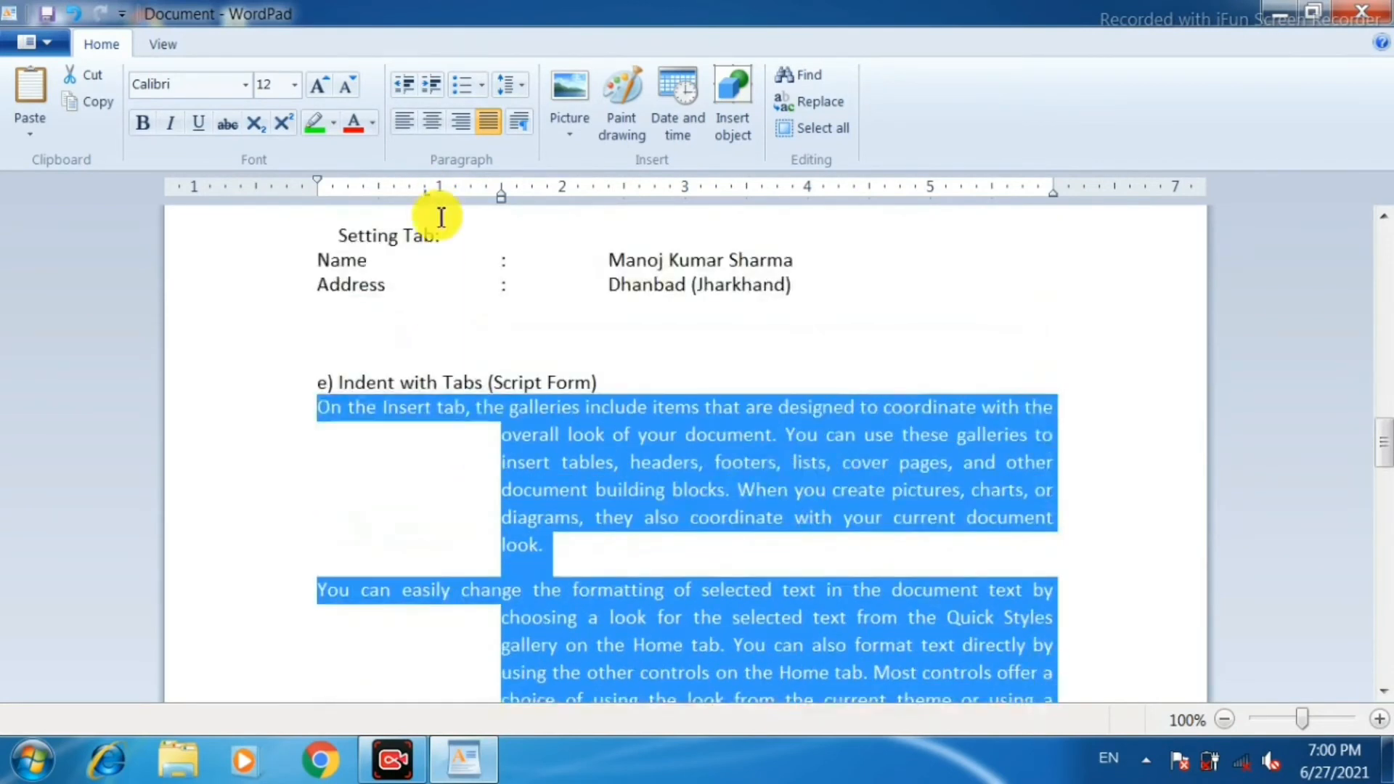
# Insert a speaker's name and a tab-aligned colon before the first script-form paragraph, with its text starting at the hanging indent.
pyautogui.click(324, 411)
pyautogui.write('Raja')
pyautogui.press('Tab')
pyautogui.write(':')
pyautogui.press('Tab')
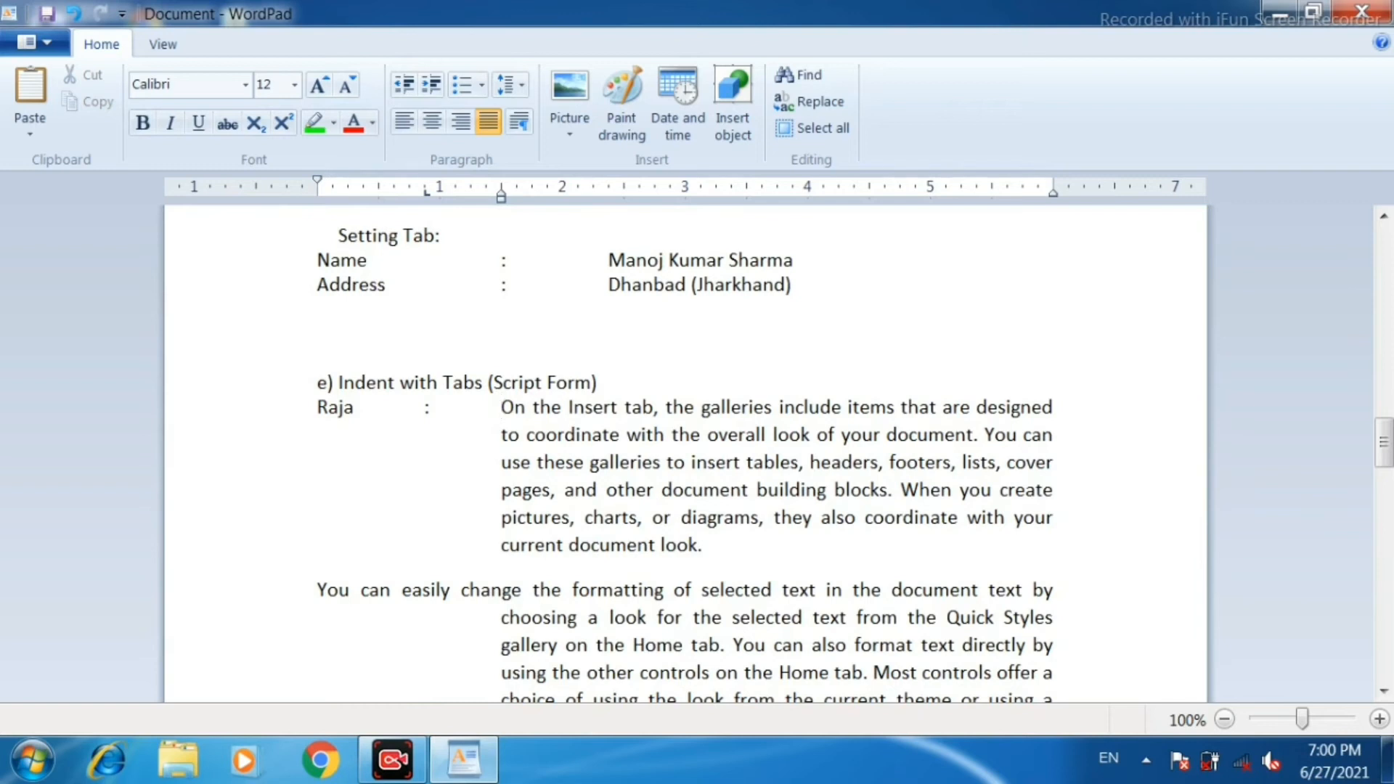
pyautogui.scroll(-3, 320, 407)
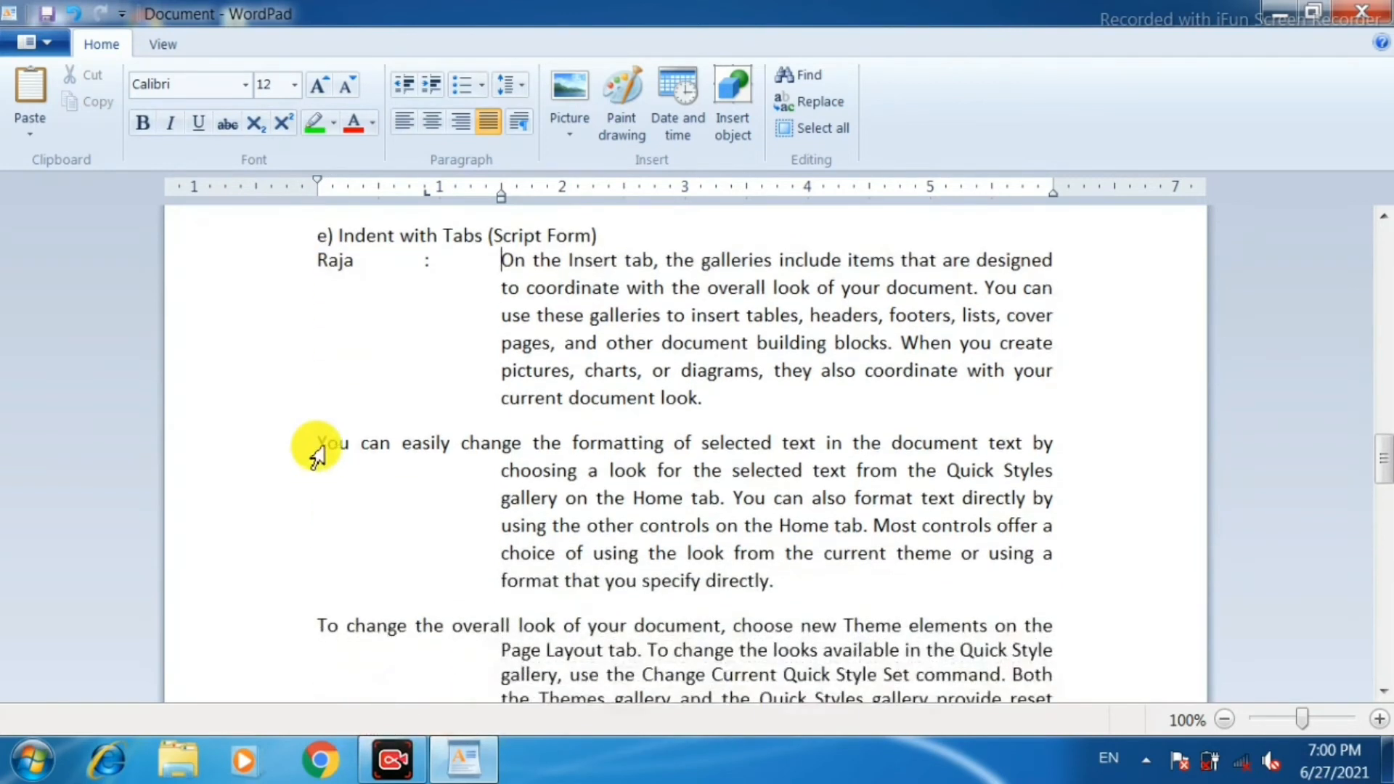
# Insert a speaker's name and a tab-aligned colon before the "You can easily change" script-form paragraph, aligning its text with the hanging indent.
pyautogui.click(328, 440)
pyautogui.write('Rani')
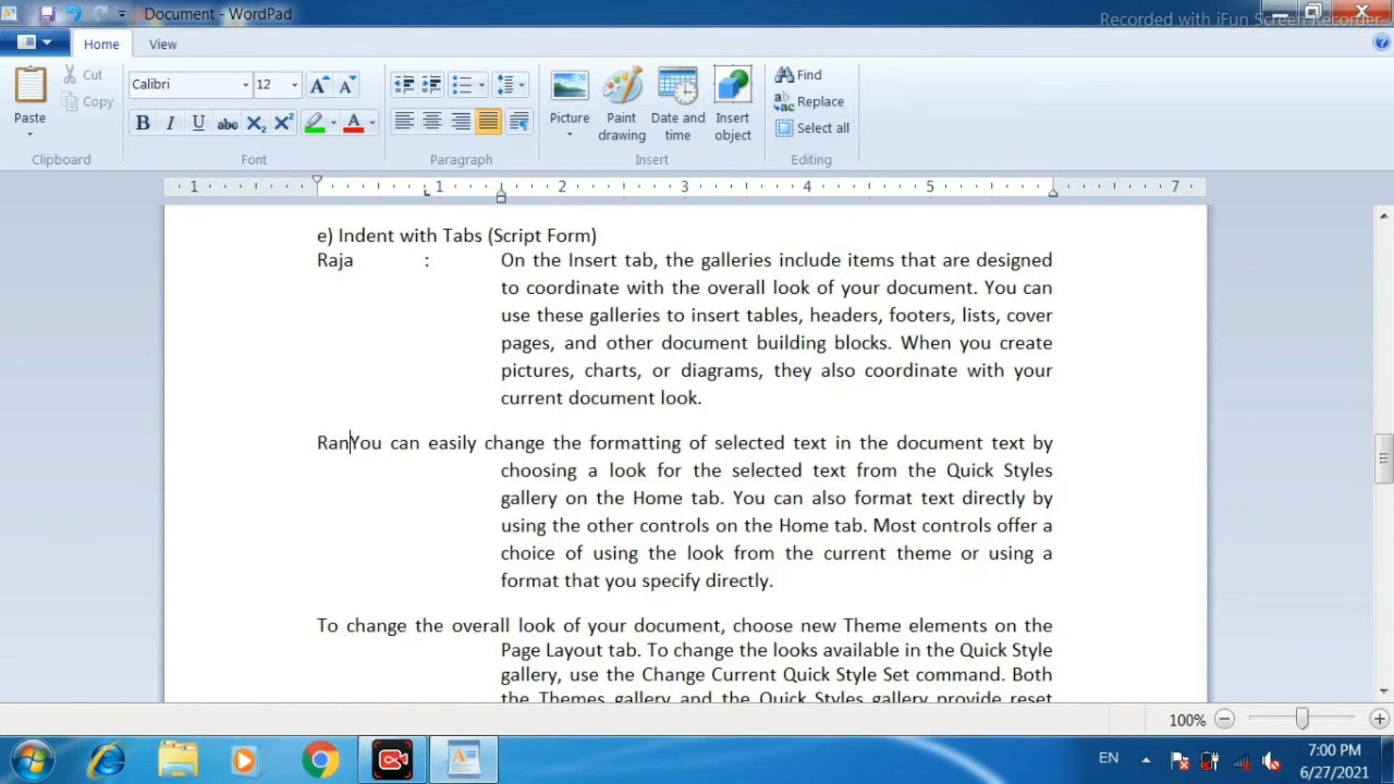
pyautogui.press('Tab')
pyautogui.write(':')
pyautogui.press('Tab')
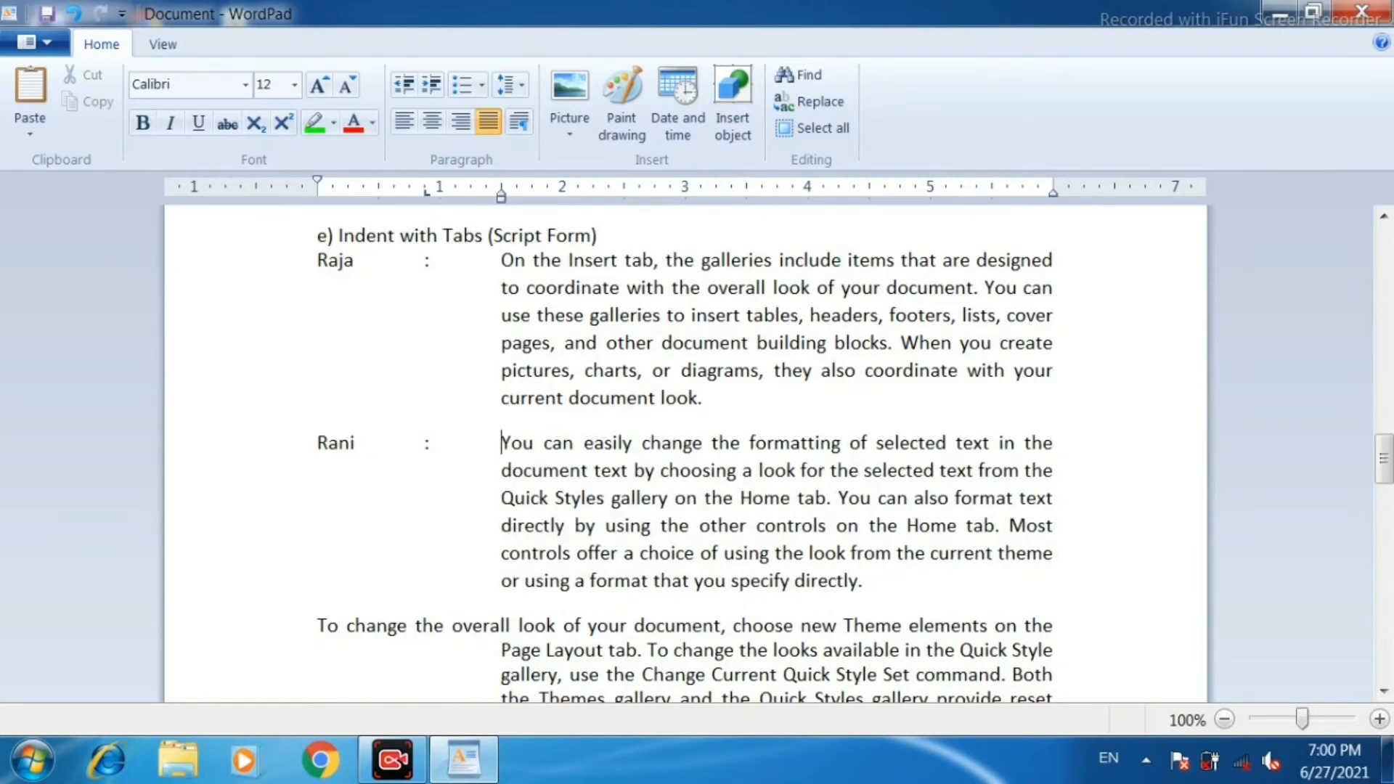
# Insert a speaker's name and a tab-aligned colon before the "To change the overall look" script-form paragraph, aligning its text with the hanging indent.
pyautogui.scroll(-3, 312, 472)
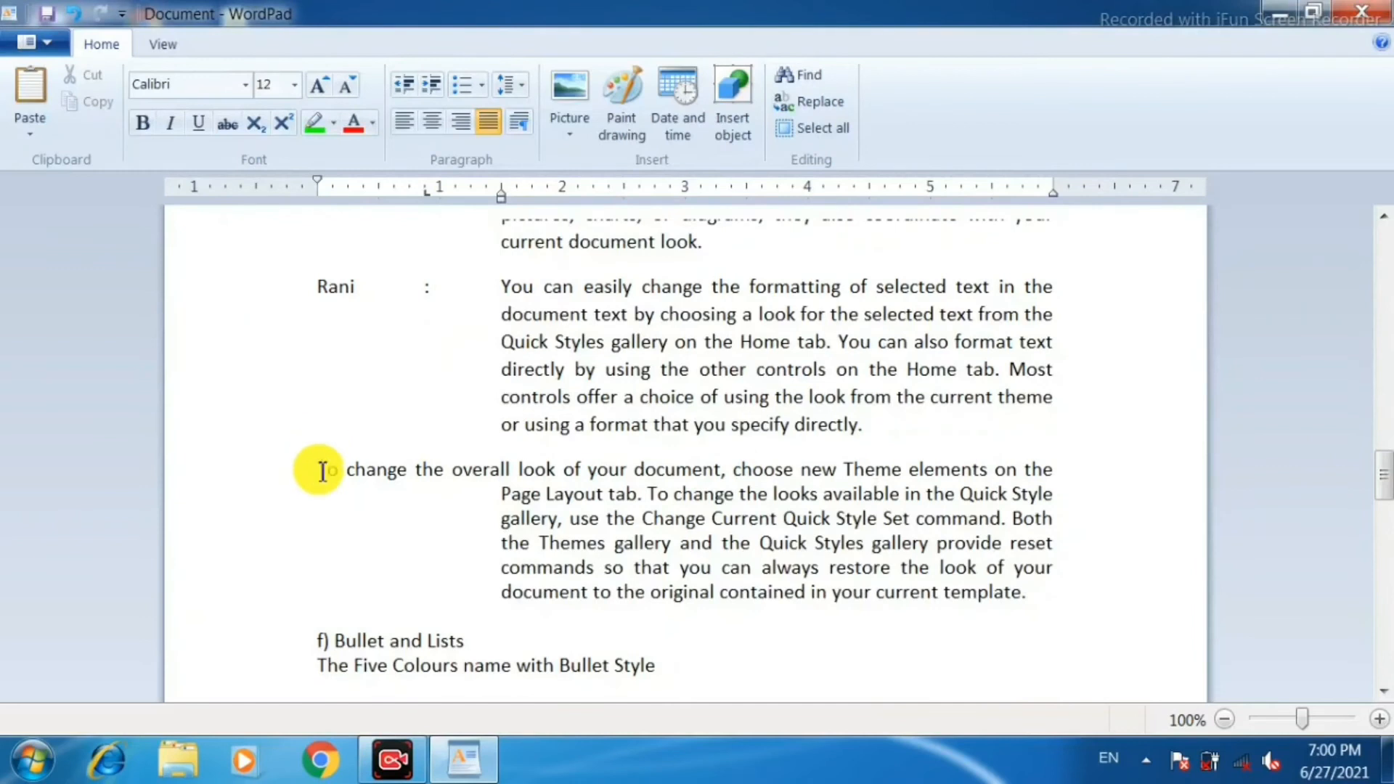
pyautogui.click(322, 476)
pyautogui.write('Puja')
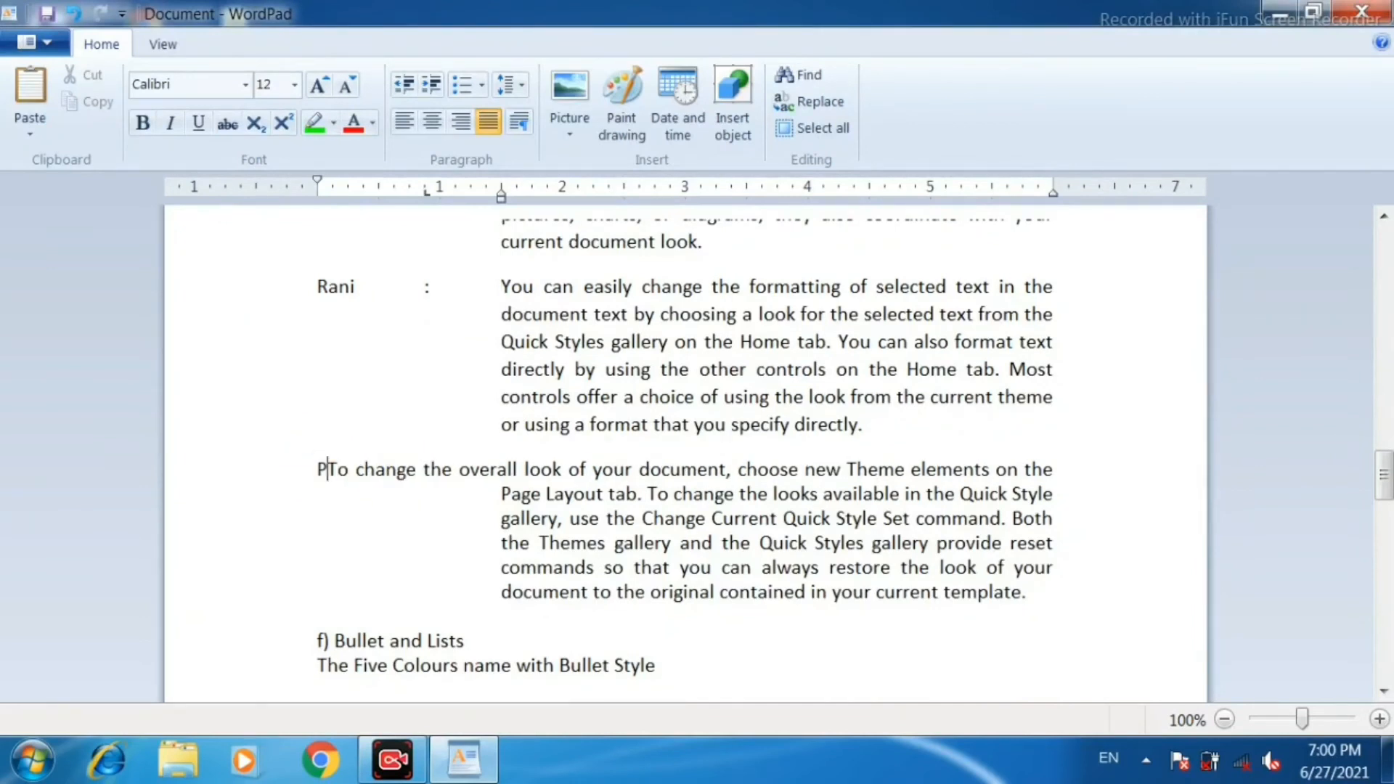
pyautogui.press('Tab')
pyautogui.write(':')
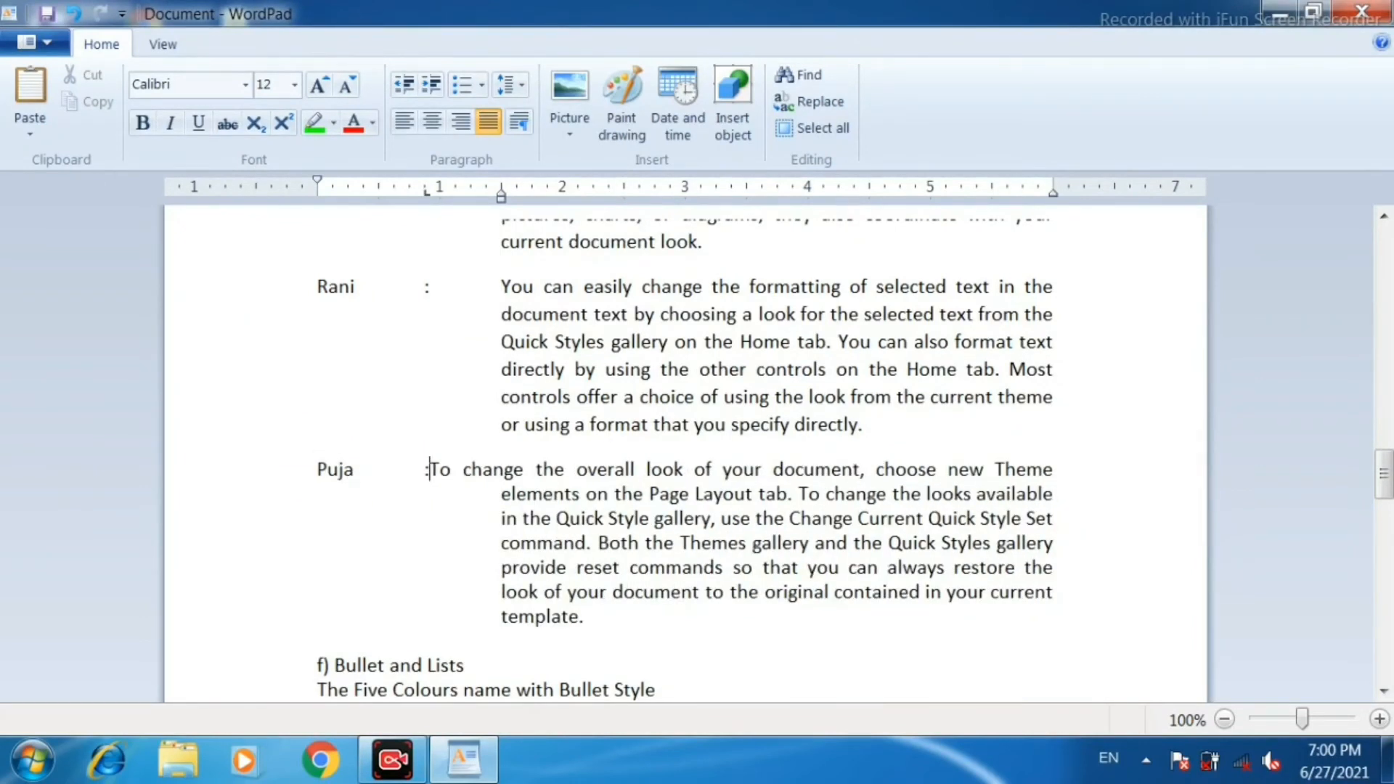
pyautogui.press('Tab')
pyautogui.scroll(4, 467, 404)
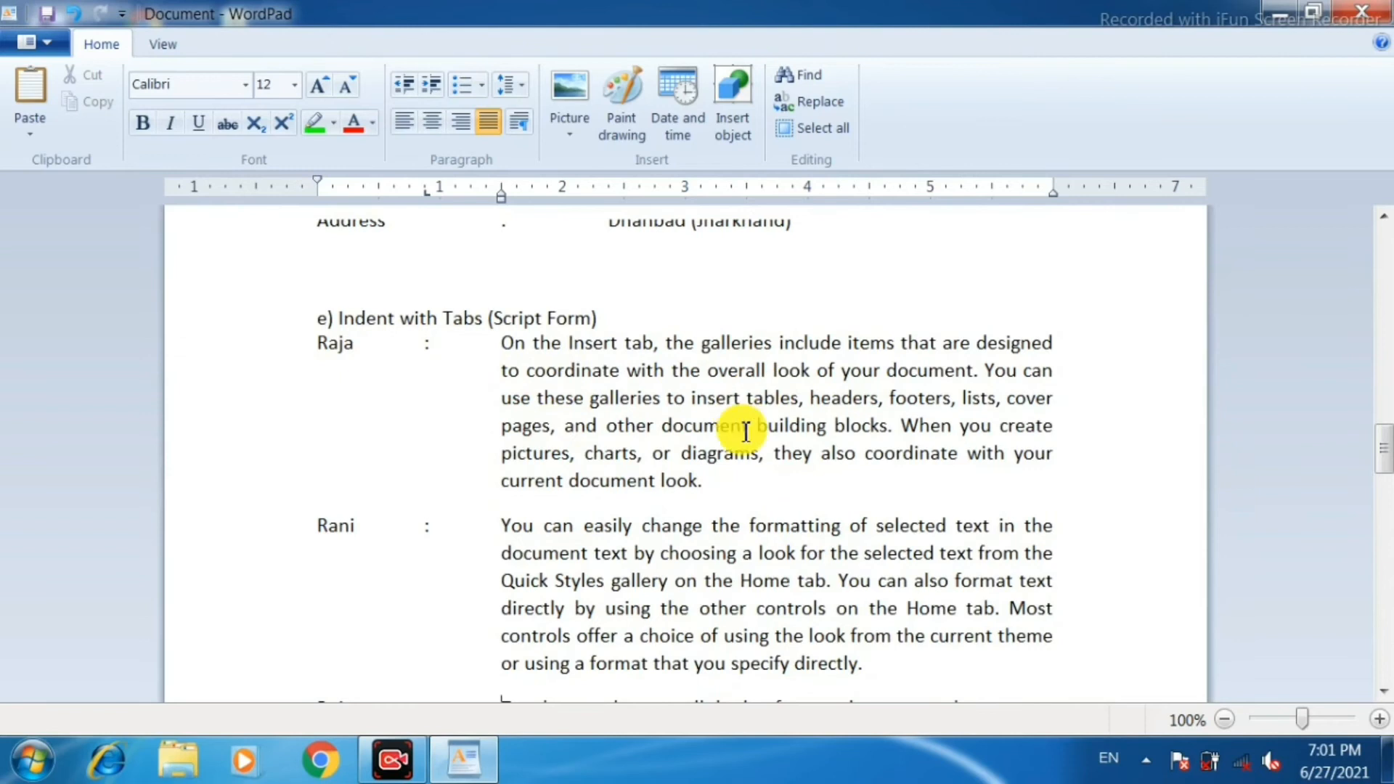
pyautogui.scroll(-1, 799, 387)
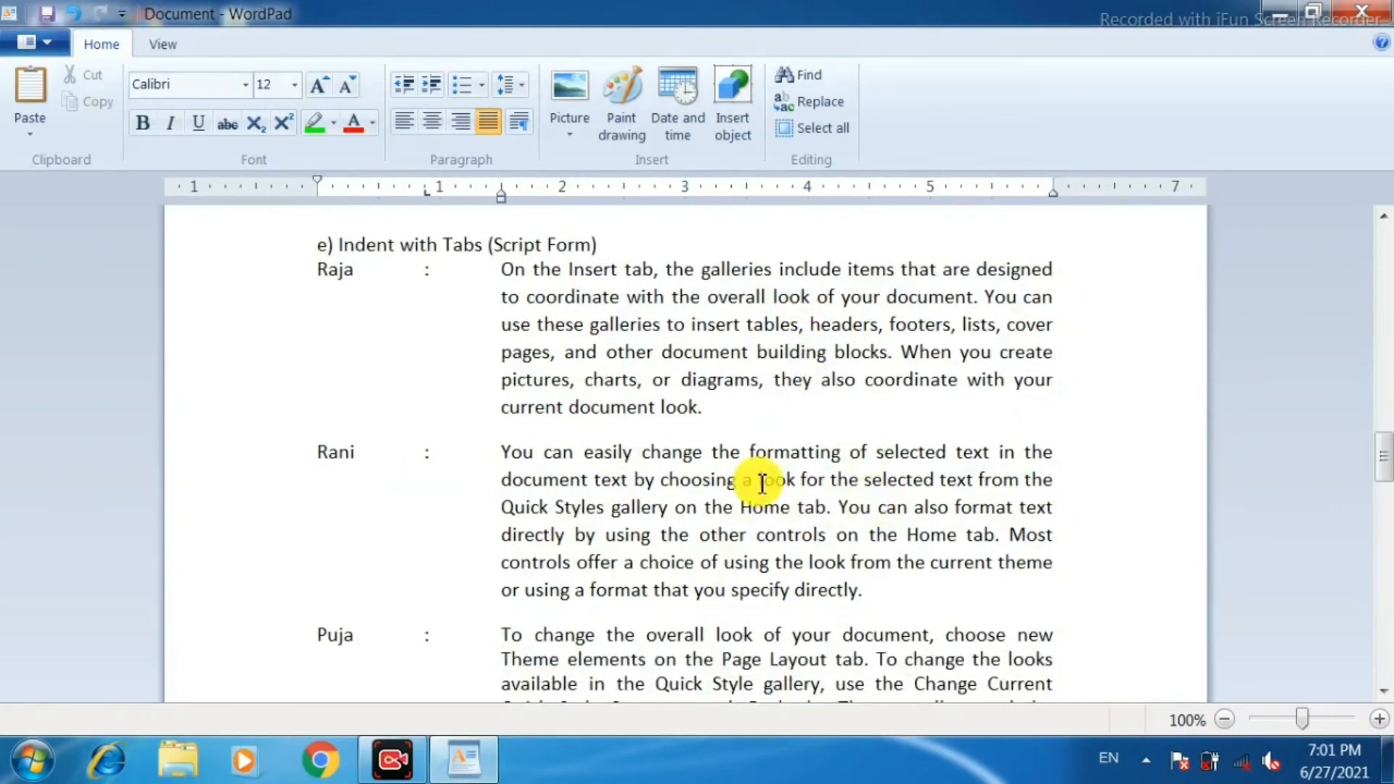
pyautogui.scroll(-2, 741, 486)
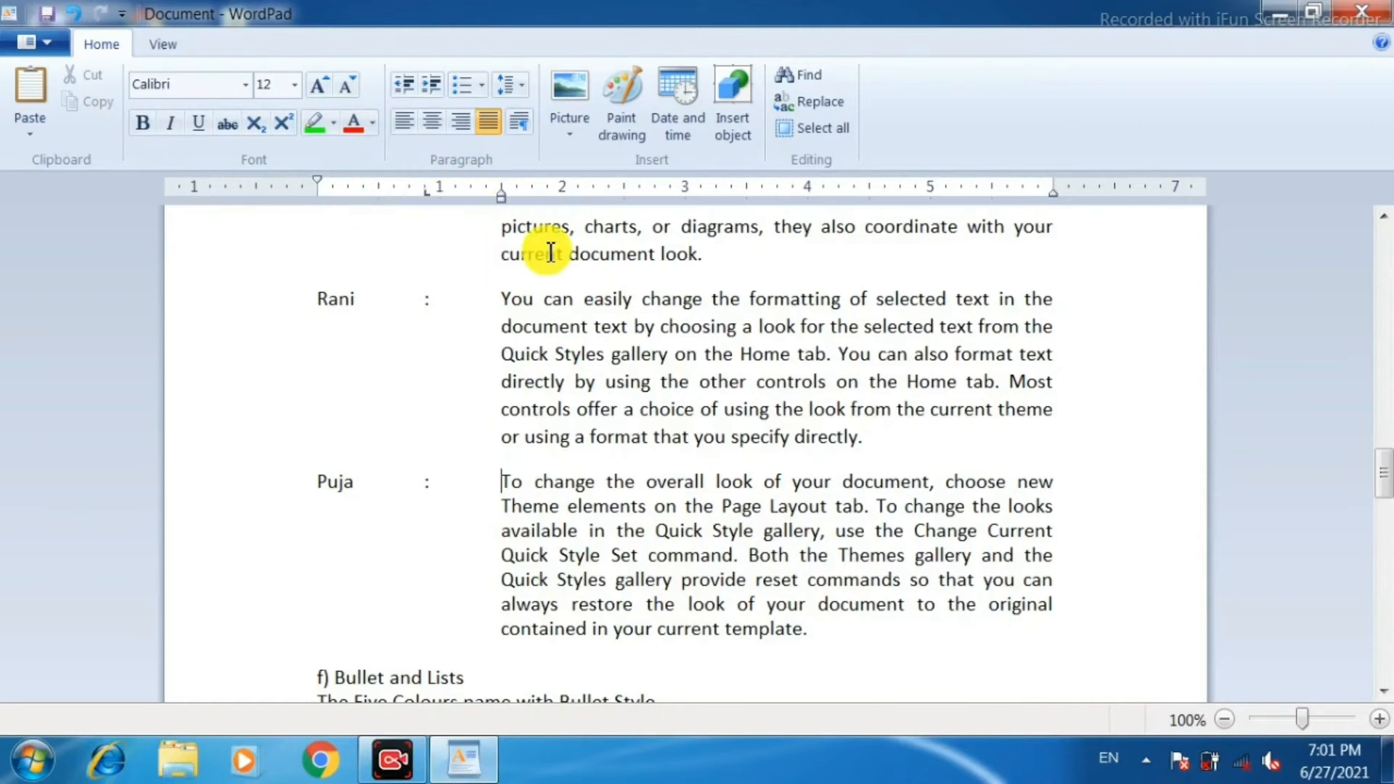
# Enter Red, Green, Blue and Orange on separate lines below "The Five Colours name with Bullet Style".
pyautogui.scroll(-1, 614, 334)
pyautogui.scroll(-2, 615, 337)
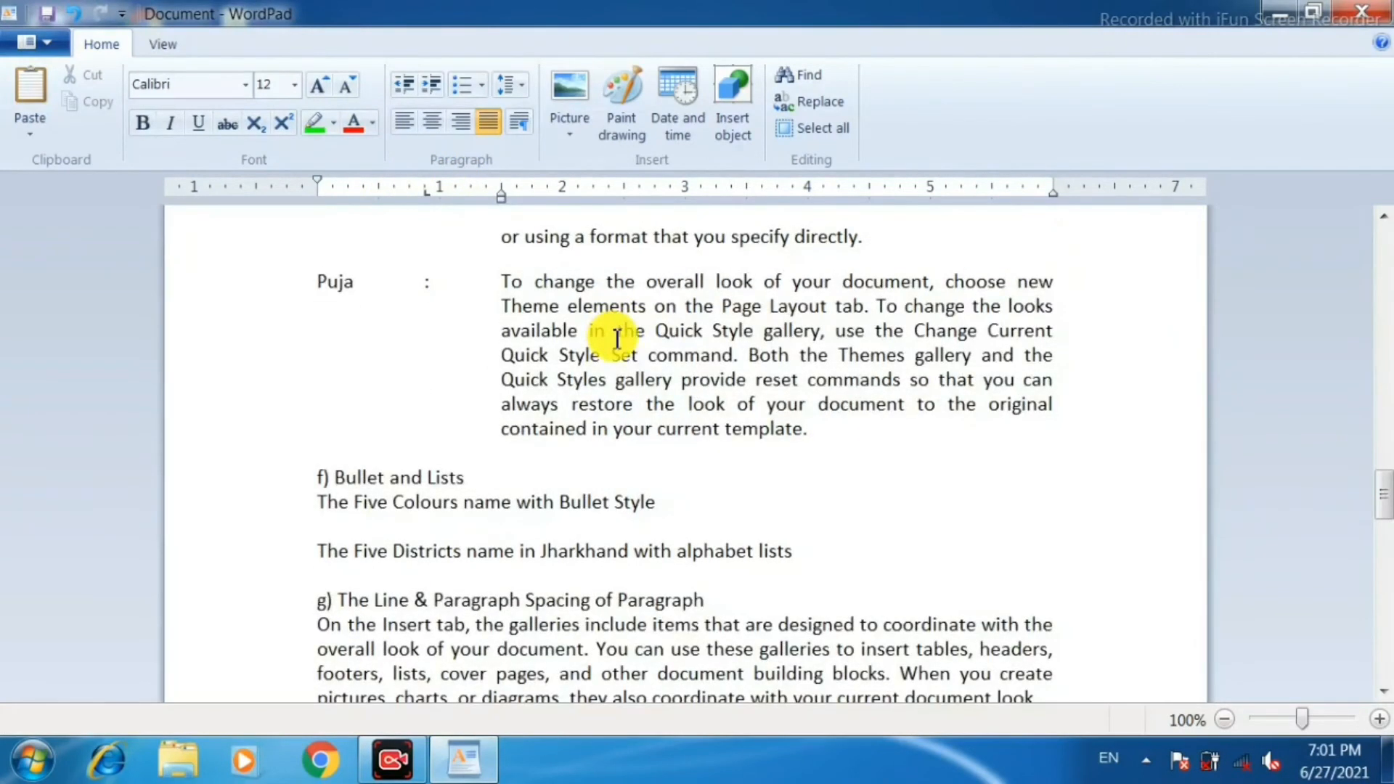
pyautogui.scroll(-2, 320, 554)
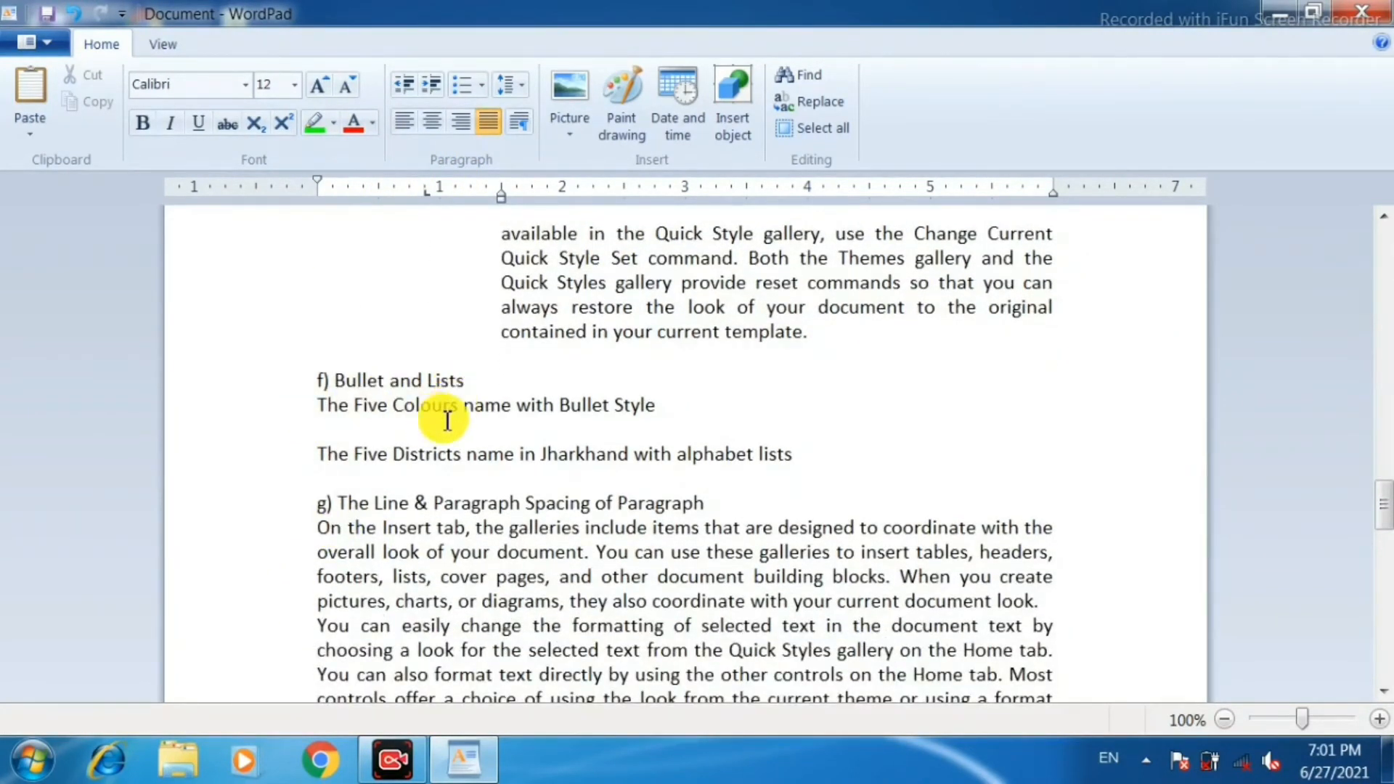
pyautogui.click(678, 401)
pyautogui.press('Return')
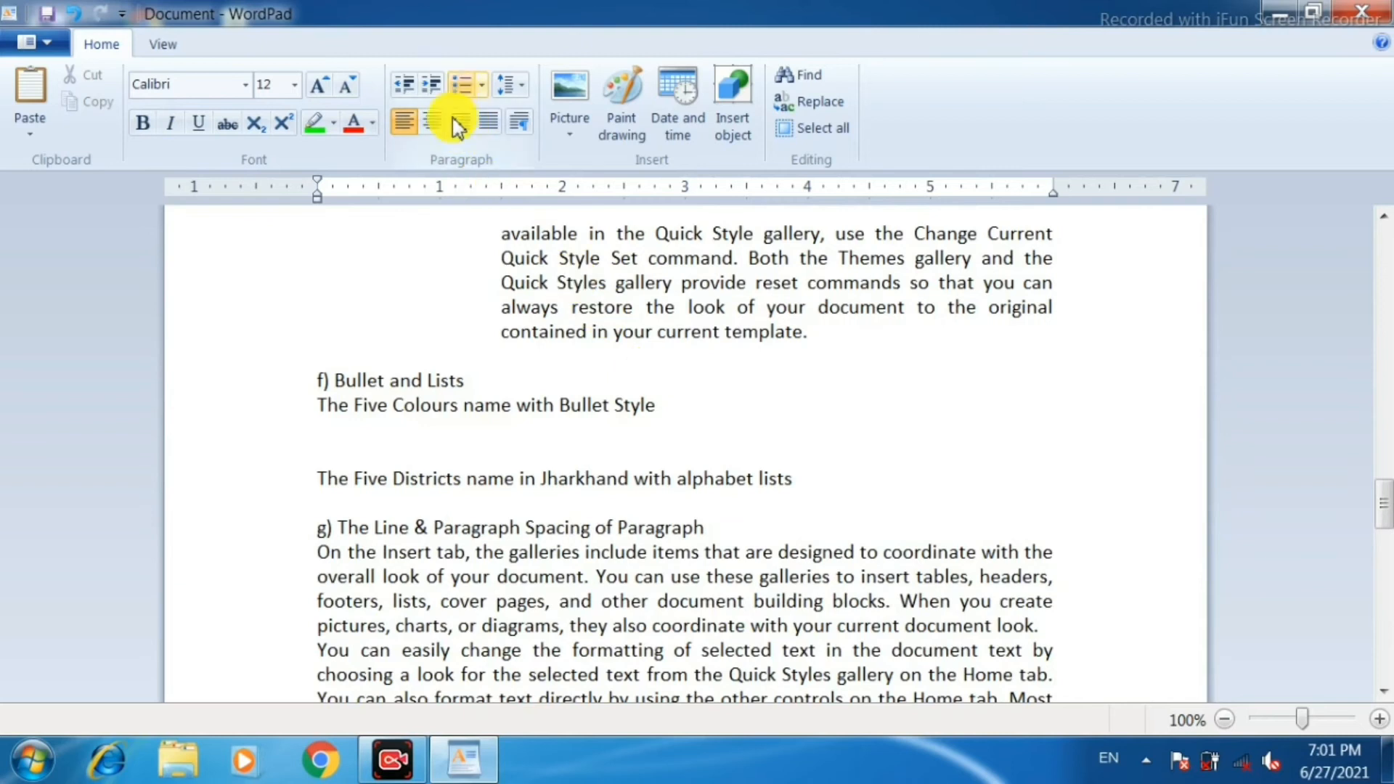
pyautogui.write('Re')
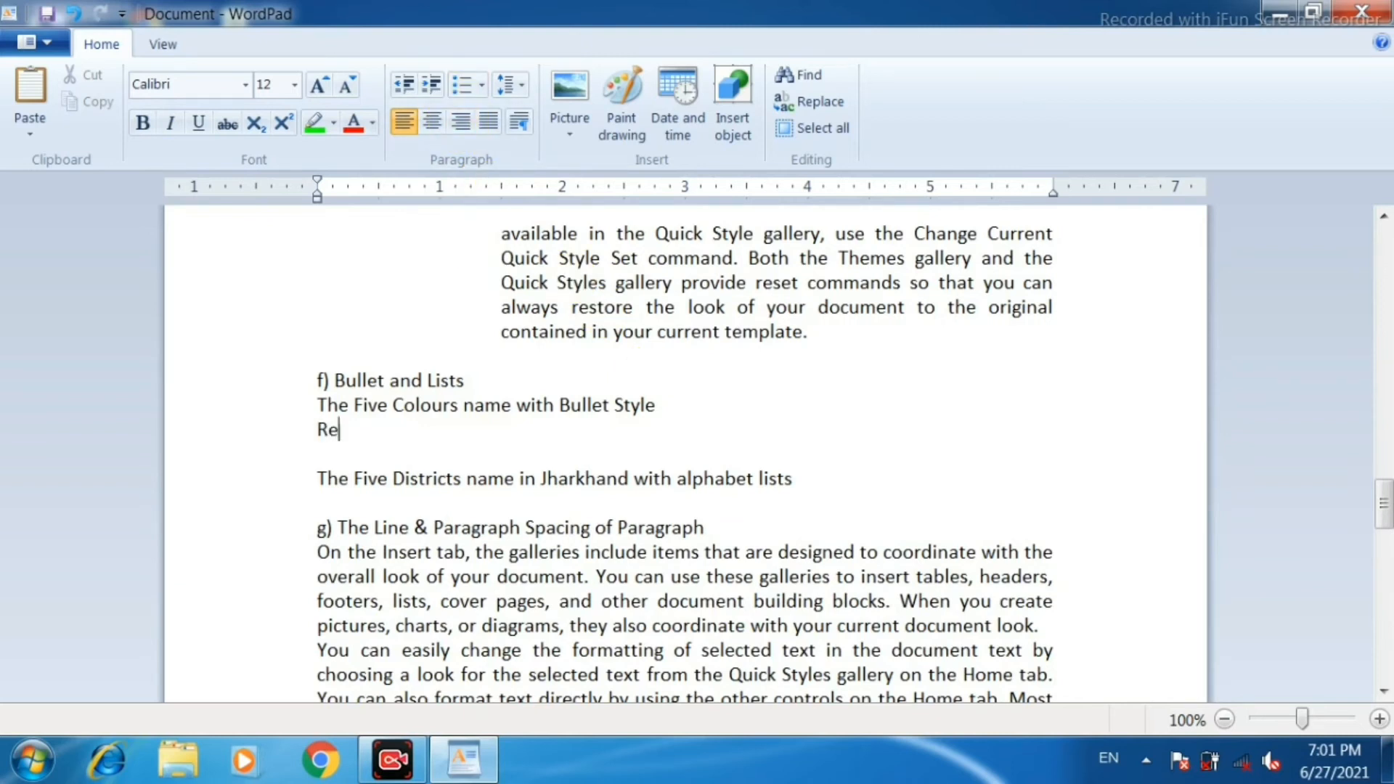
pyautogui.write('d')
pyautogui.press('Return')
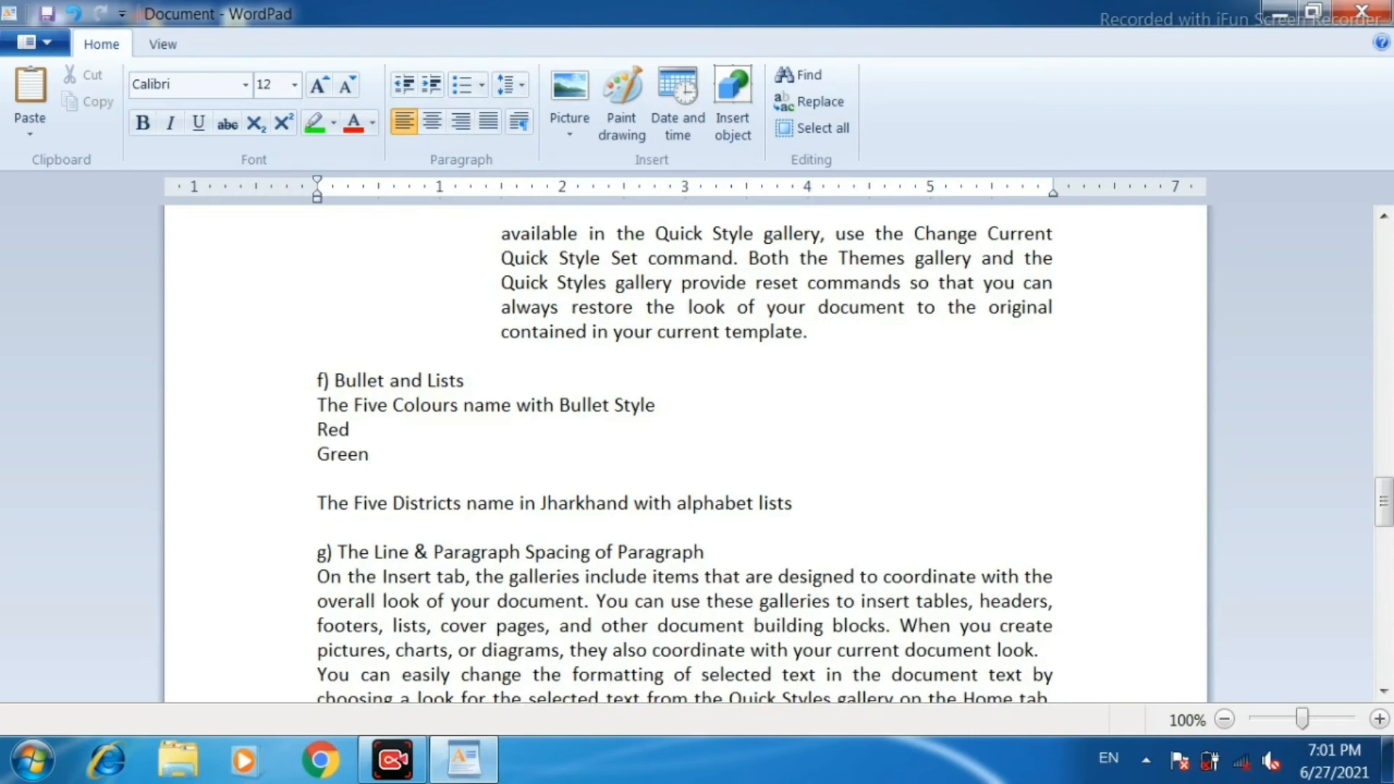
pyautogui.write('Green')
pyautogui.press('Return')
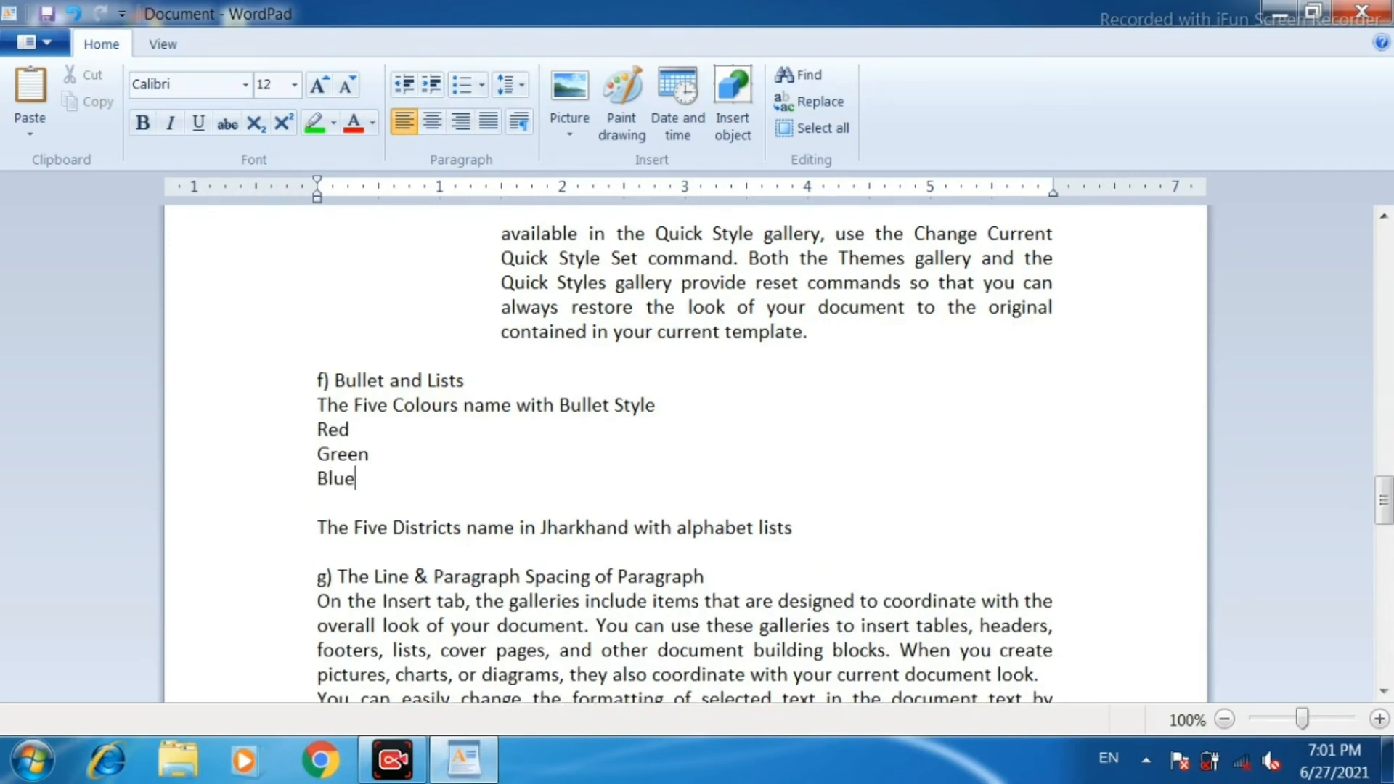
pyautogui.write('Blue')
pyautogui.press('Return')
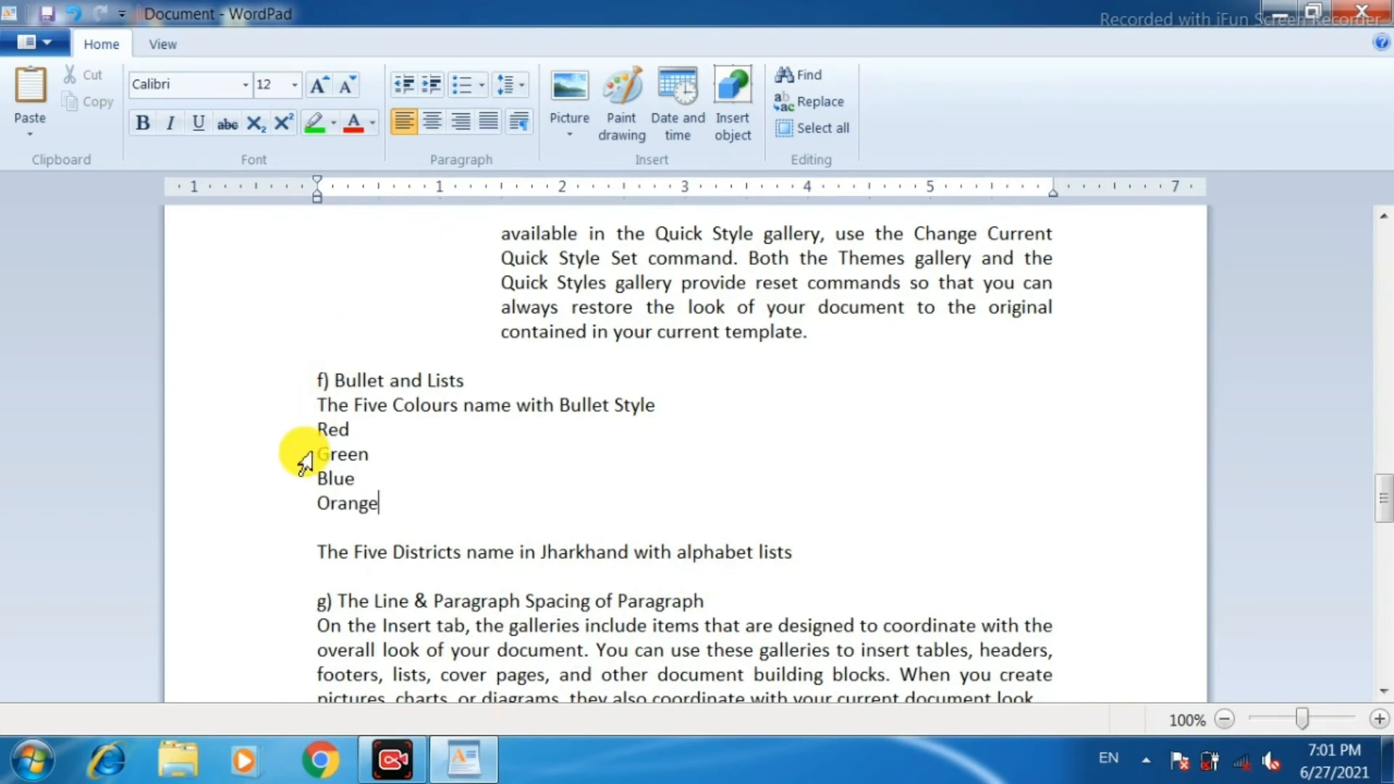
# Format the four colour names as a list with round bullets.
pyautogui.moveTo(308, 432); pyautogui.dragTo(327, 516)
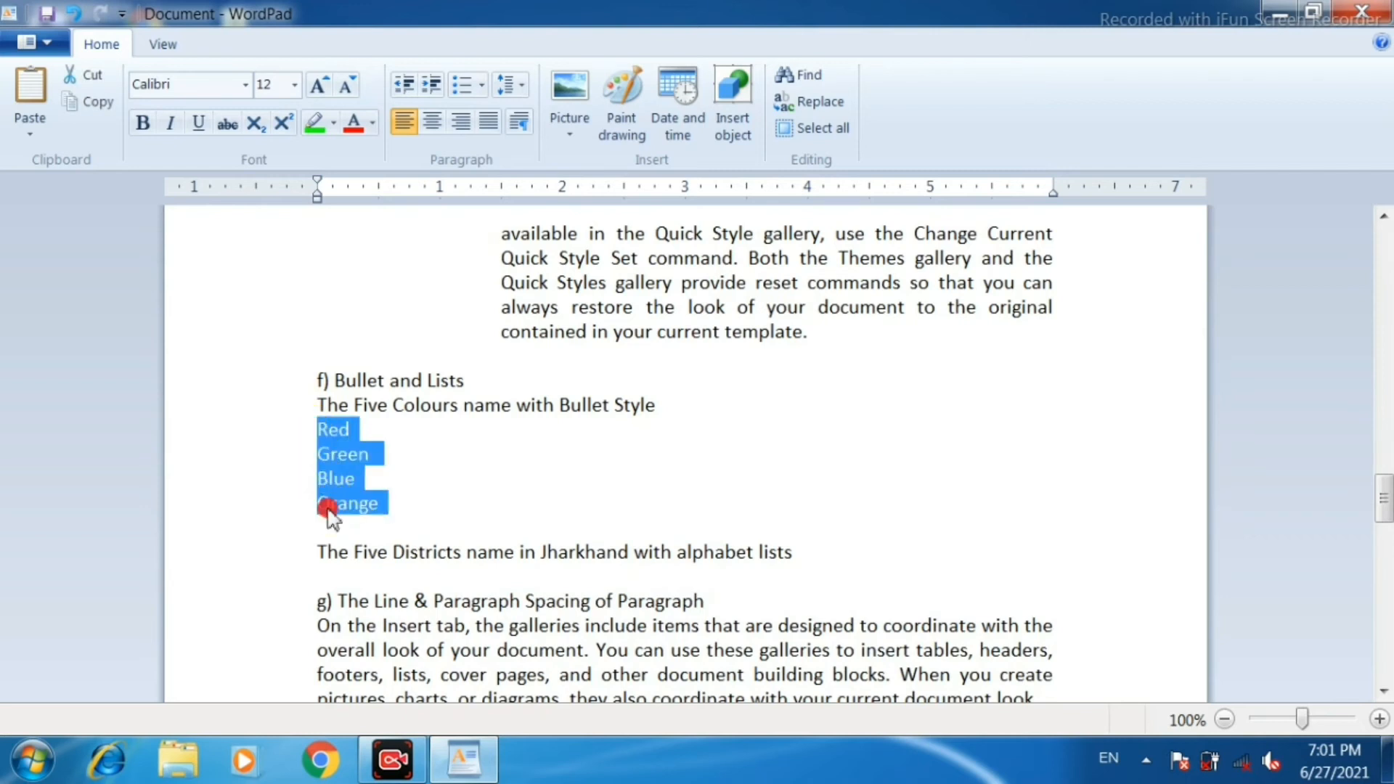
pyautogui.click(483, 91)
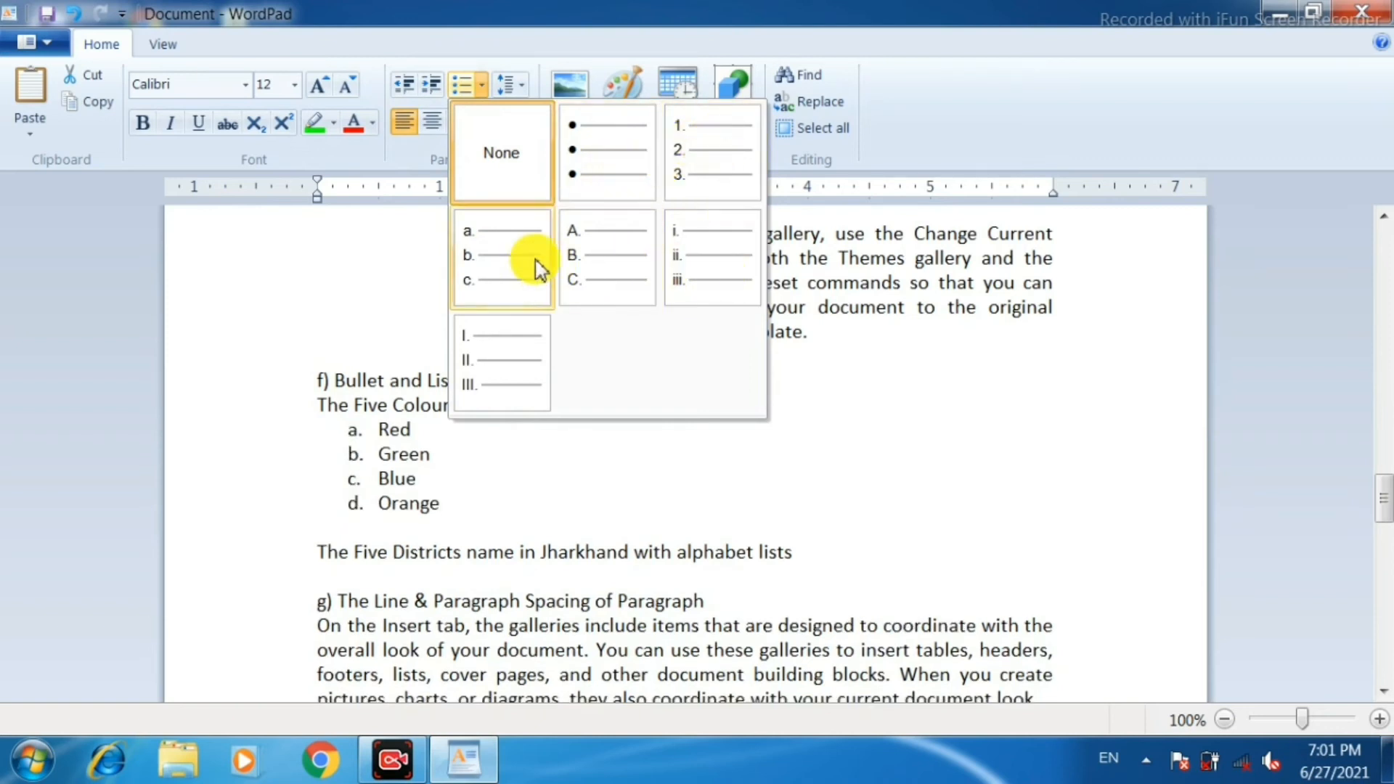
pyautogui.click(617, 155)
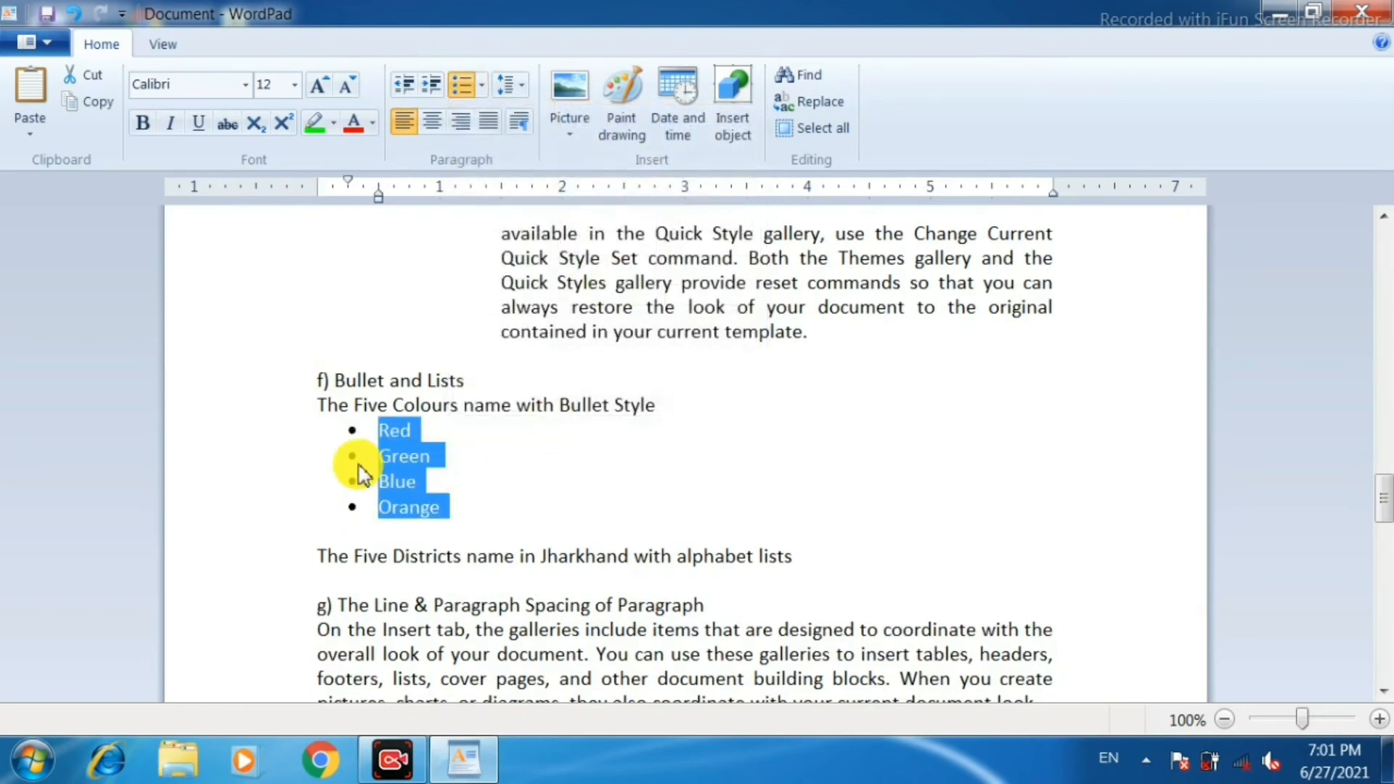
# Add Yellow as the fifth bullet after Orange and end the bulleted list with an unbulleted blank line.
pyautogui.click(463, 510)
pyautogui.press('Return')
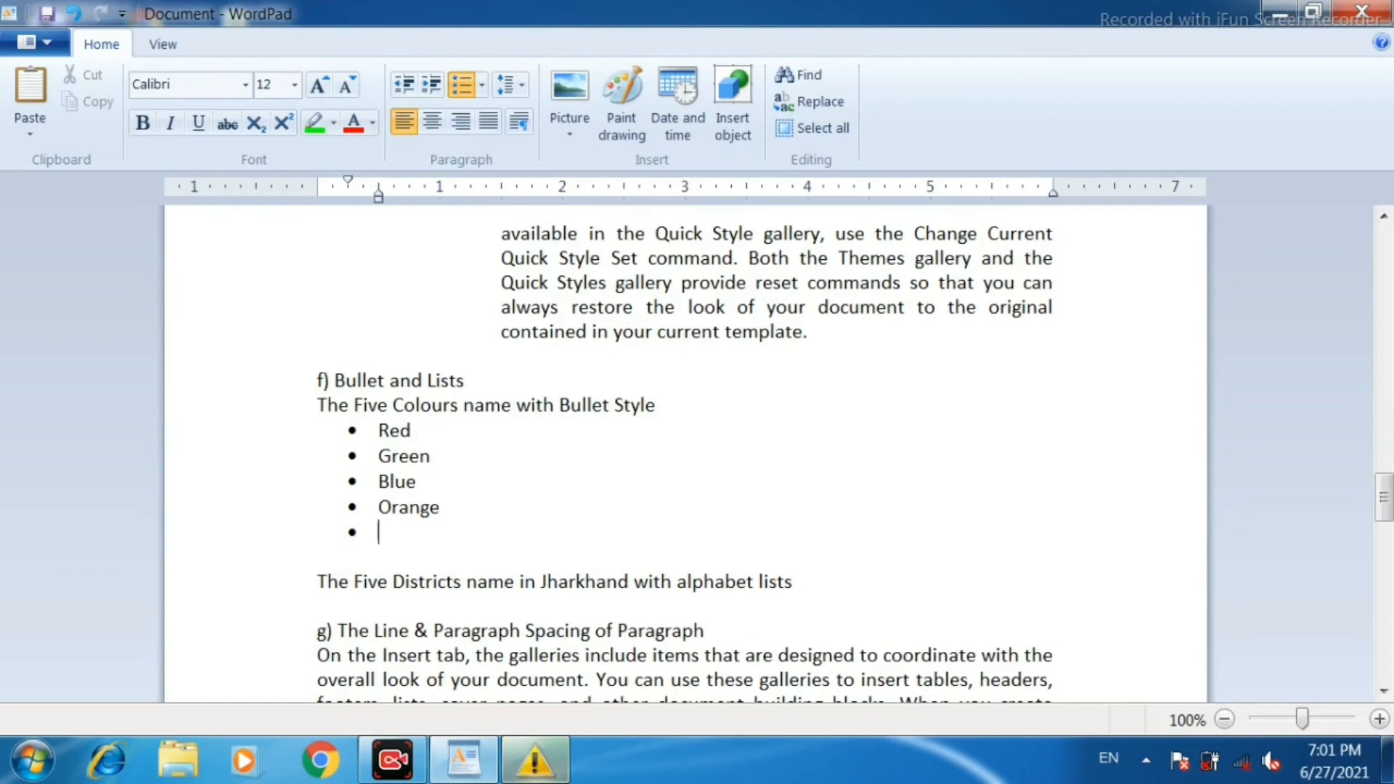
pyautogui.write('Yellow')
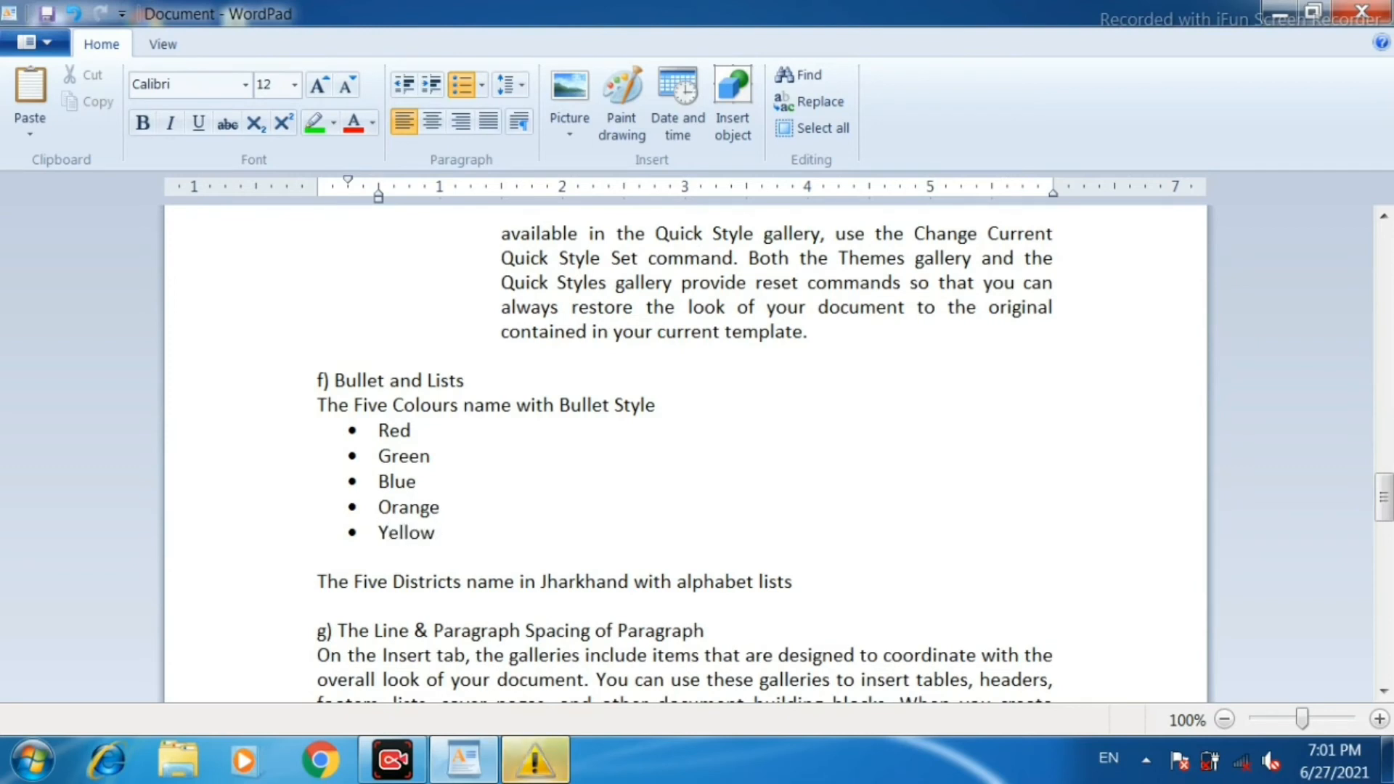
pyautogui.press('Return')
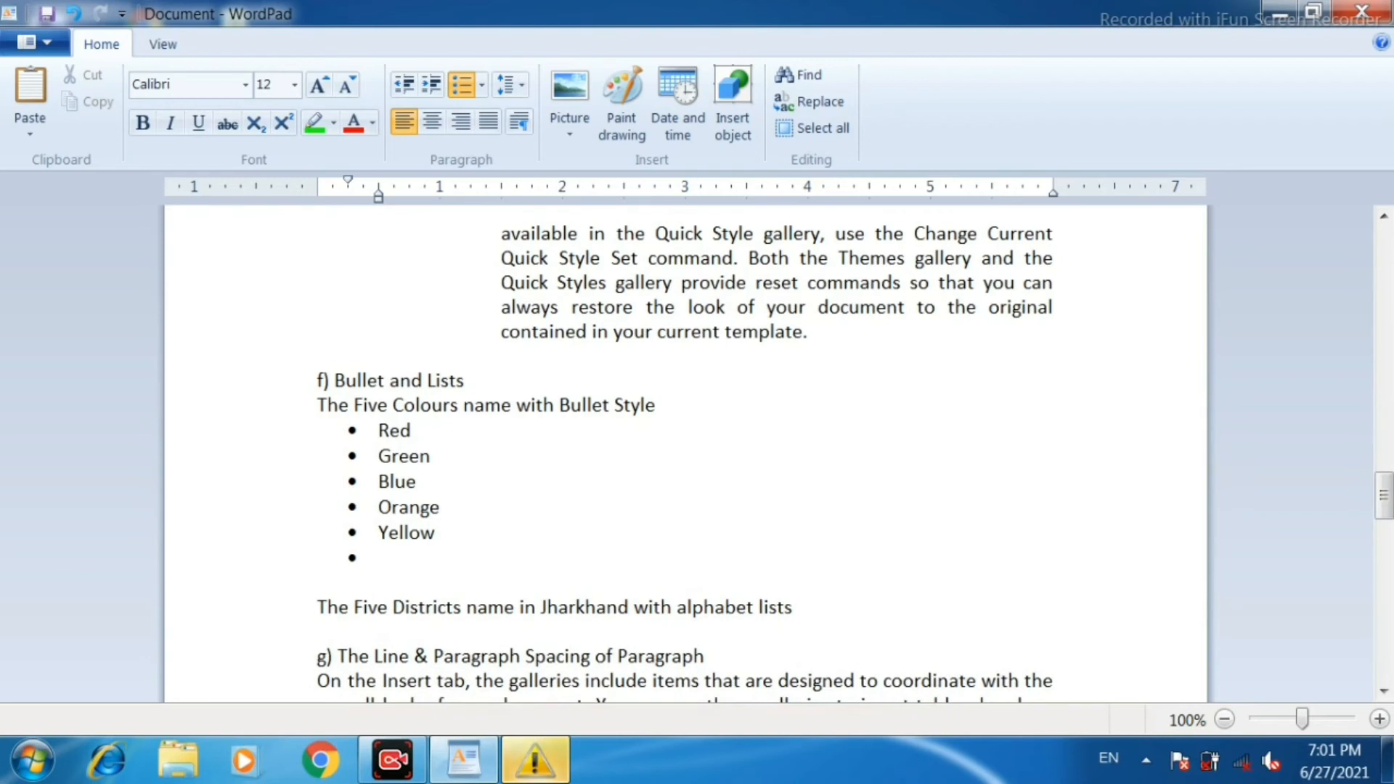
pyautogui.click(451, 86)
# Enter Dhanbad, Ranchi, Bokaro, Jamtara and Jamsedpur on separate lines below "The Five Districts name in Jharkhand with alphabet lists".
pyautogui.scroll(-1, 483, 509)
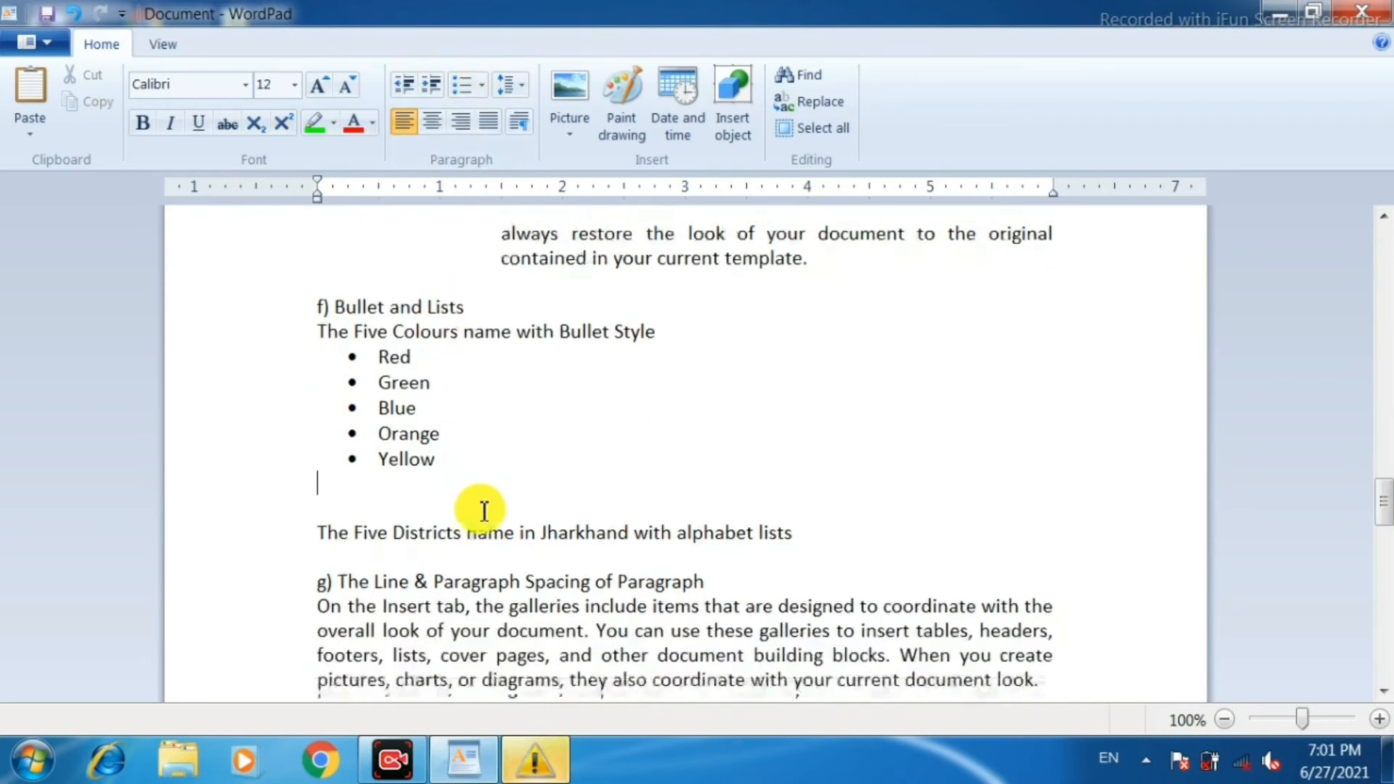
pyautogui.scroll(-2, 484, 511)
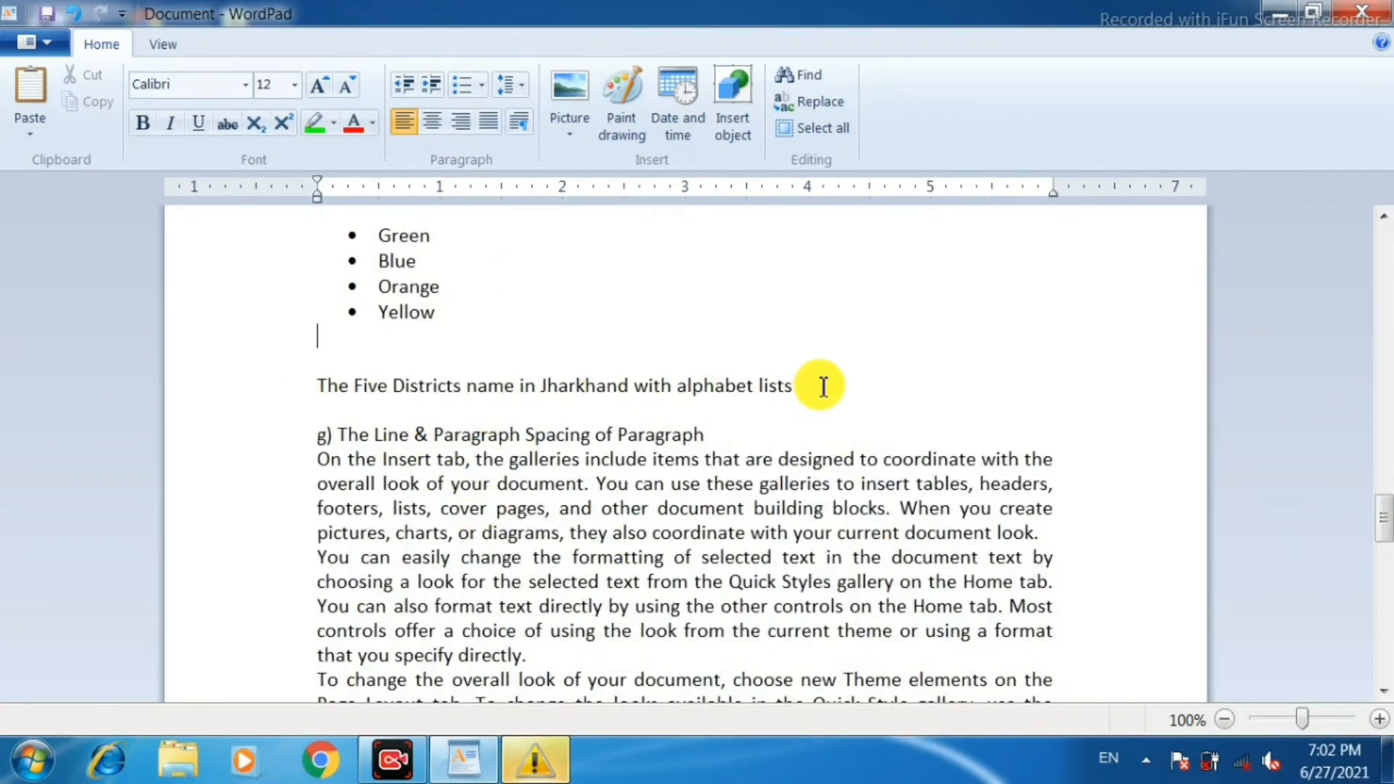
pyautogui.scroll(-1, 824, 386)
pyautogui.click(823, 330)
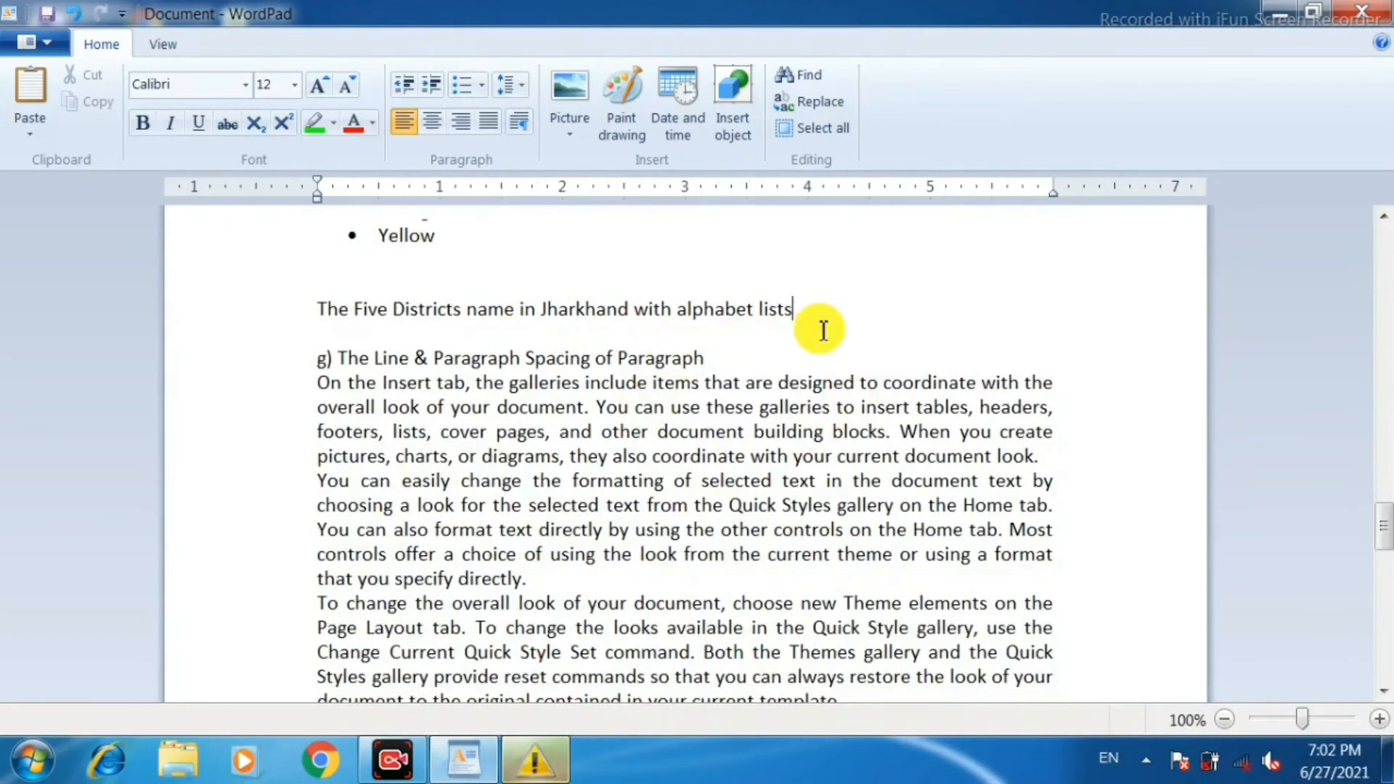
pyautogui.press('Return')
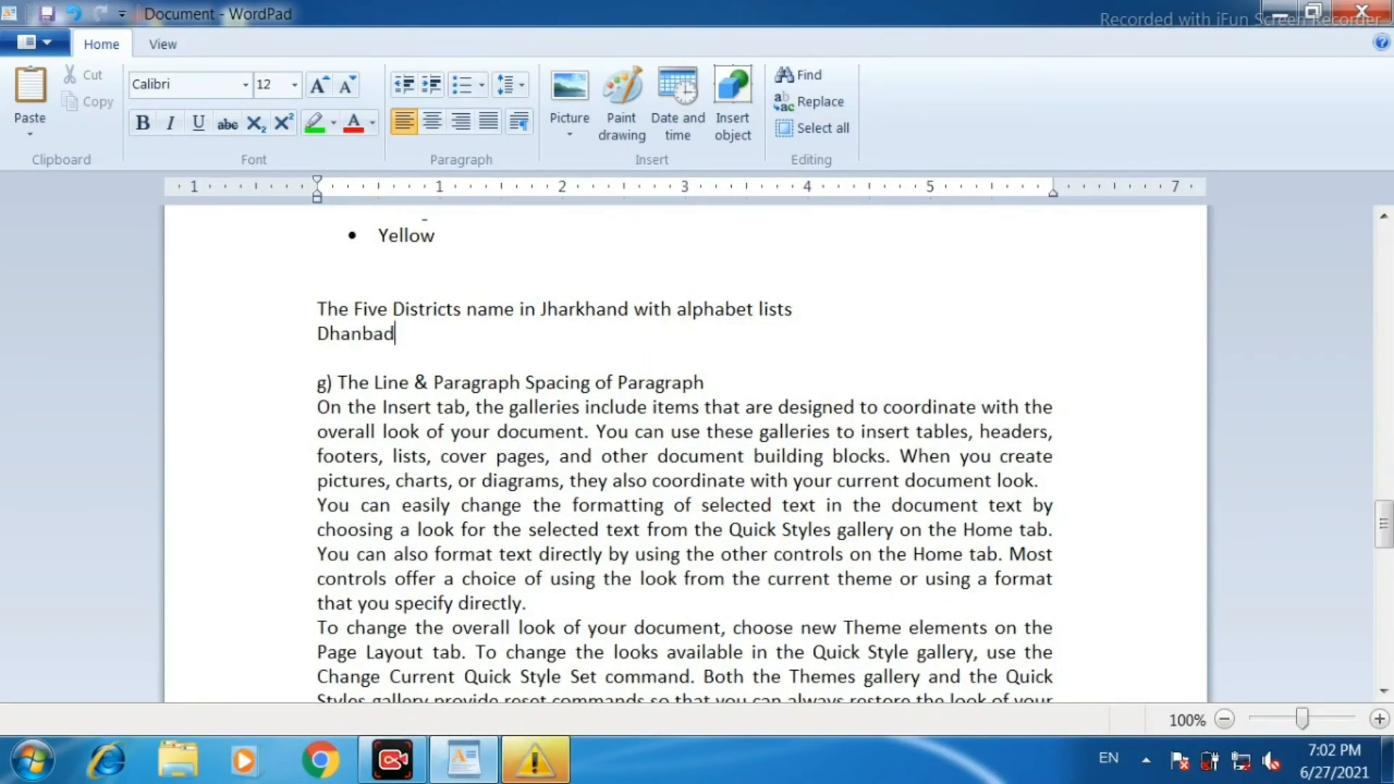
pyautogui.write('Dhanbad')
pyautogui.press('Return')
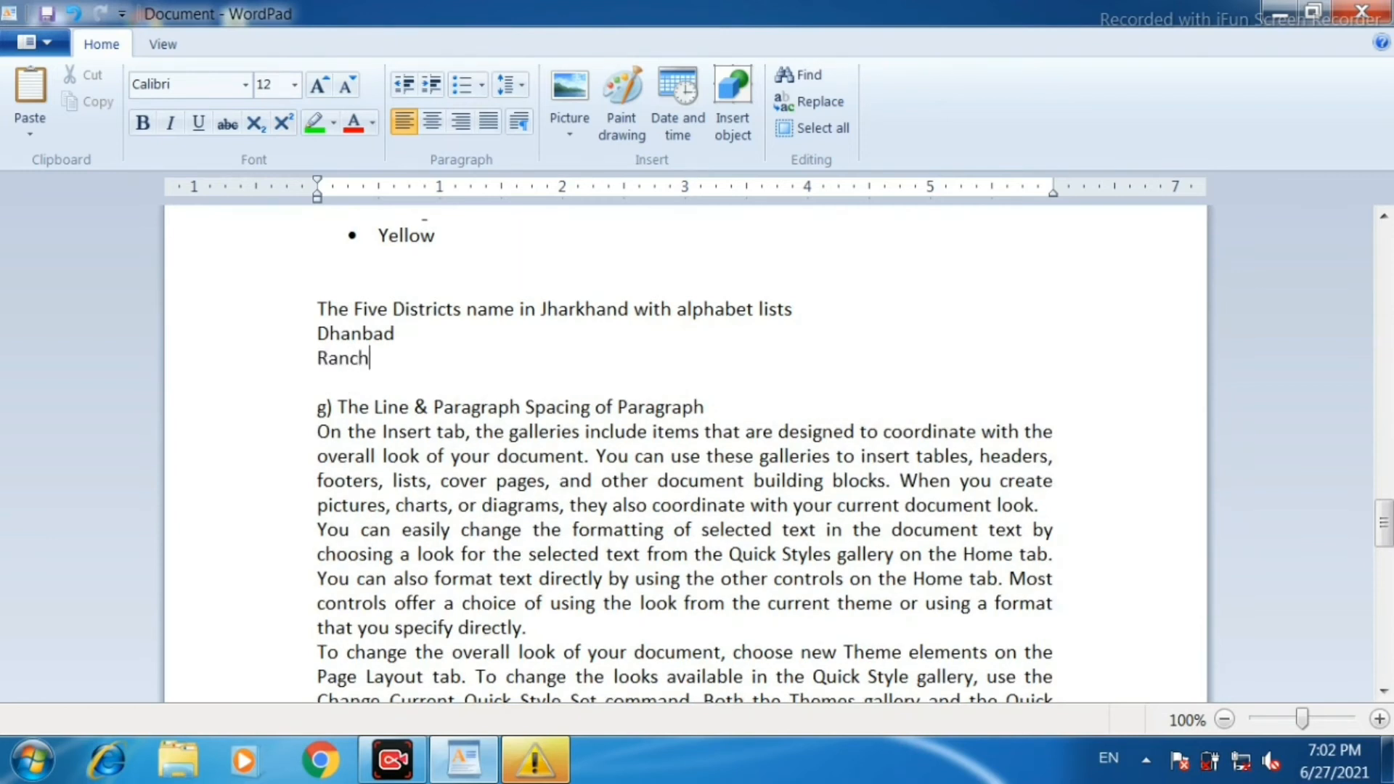
pyautogui.write('Ranchi')
pyautogui.press('Return')
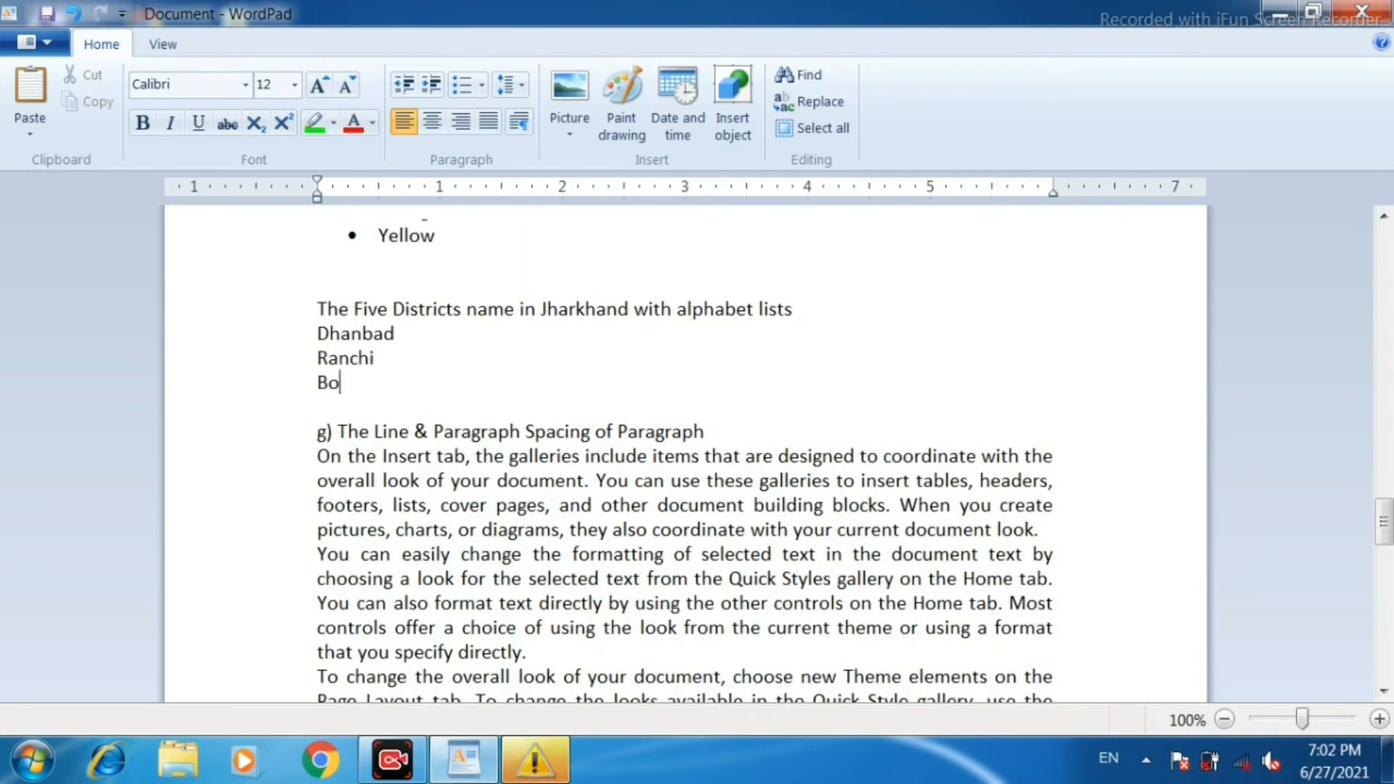
pyautogui.write('Bokaro')
pyautogui.press('Return')
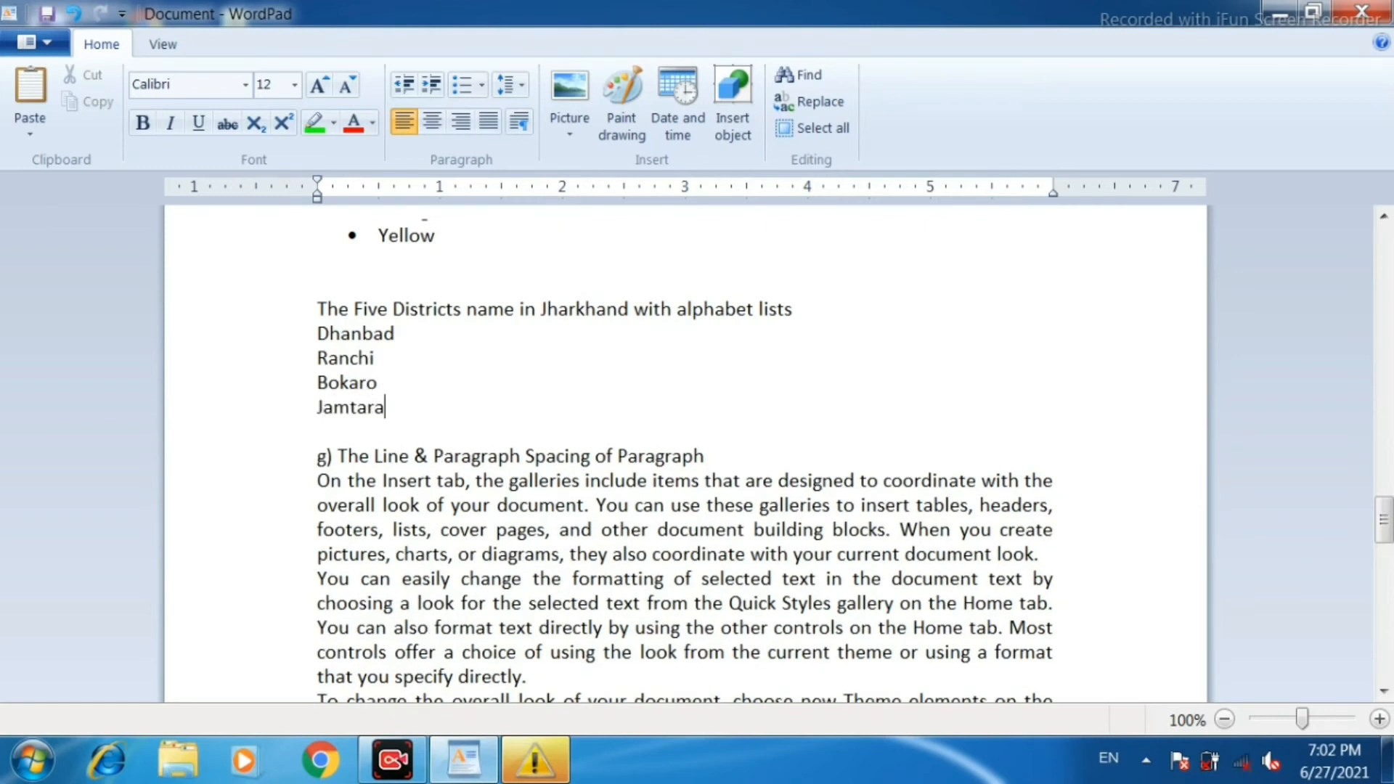
pyautogui.press('Return')
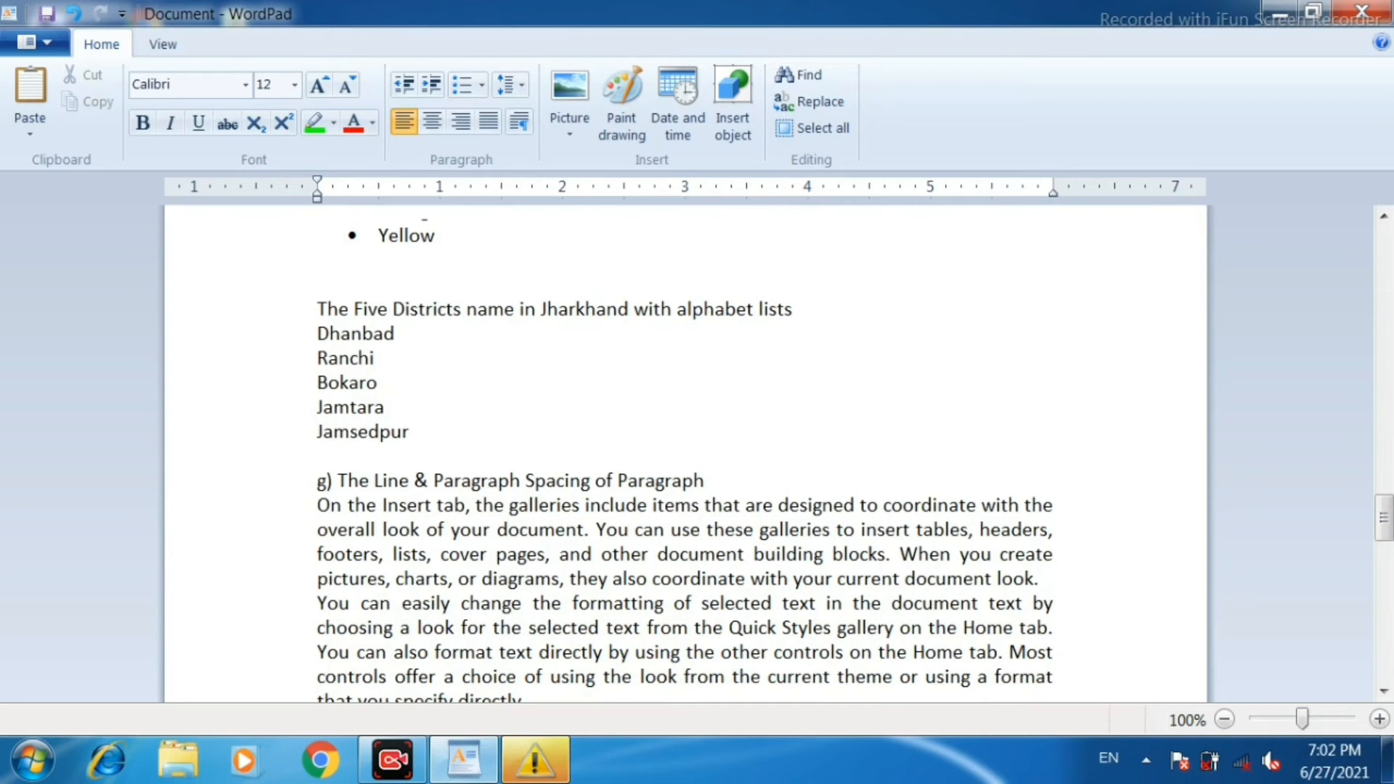
# Format the five district names as a lowercase alphabetical list (a, b, c).
pyautogui.moveTo(286, 334); pyautogui.dragTo(331, 441)
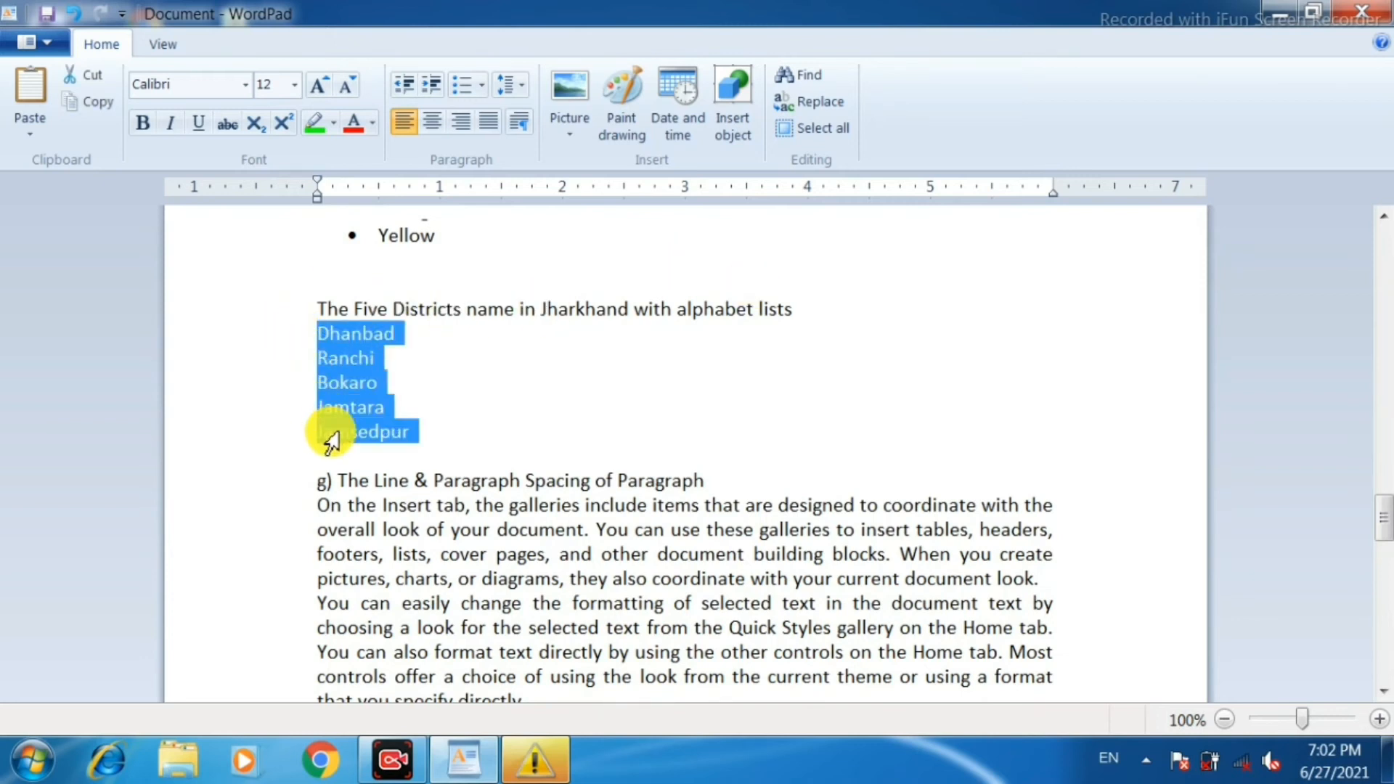
pyautogui.click(485, 87)
pyautogui.click(503, 260)
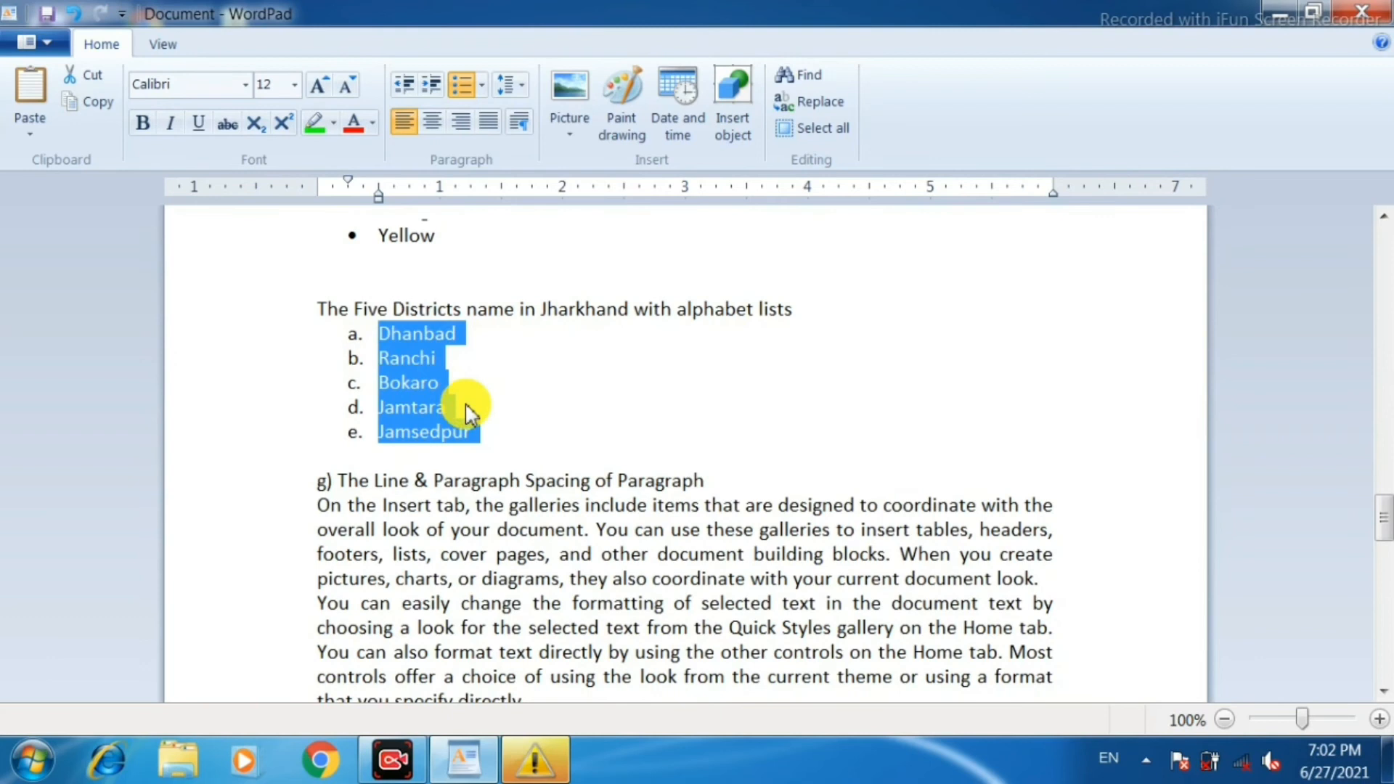
# Set the line spacing of the first paragraph under "g) The Line & Paragraph Spacing of Paragraph" to 1.15.
pyautogui.scroll(-3, 545, 420)
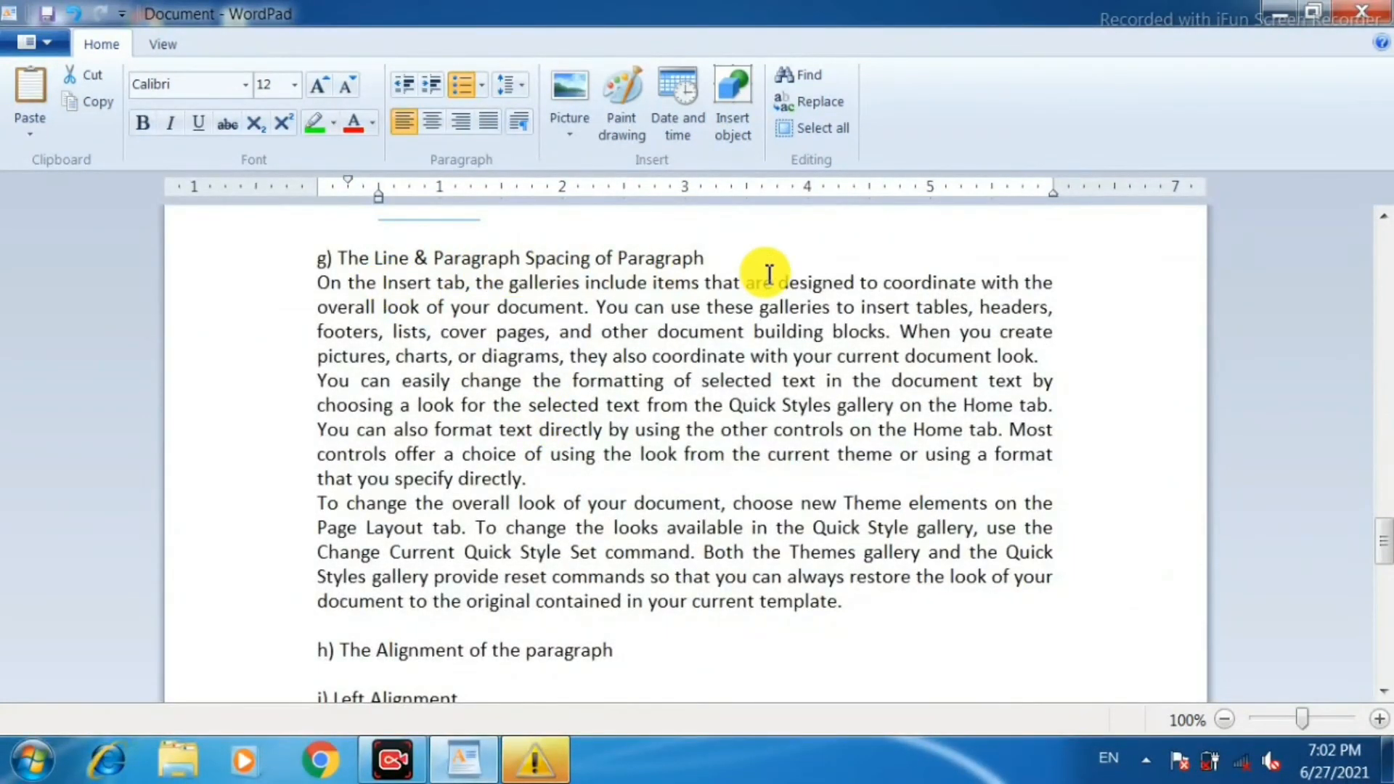
pyautogui.moveTo(282, 297); pyautogui.dragTo(283, 360)
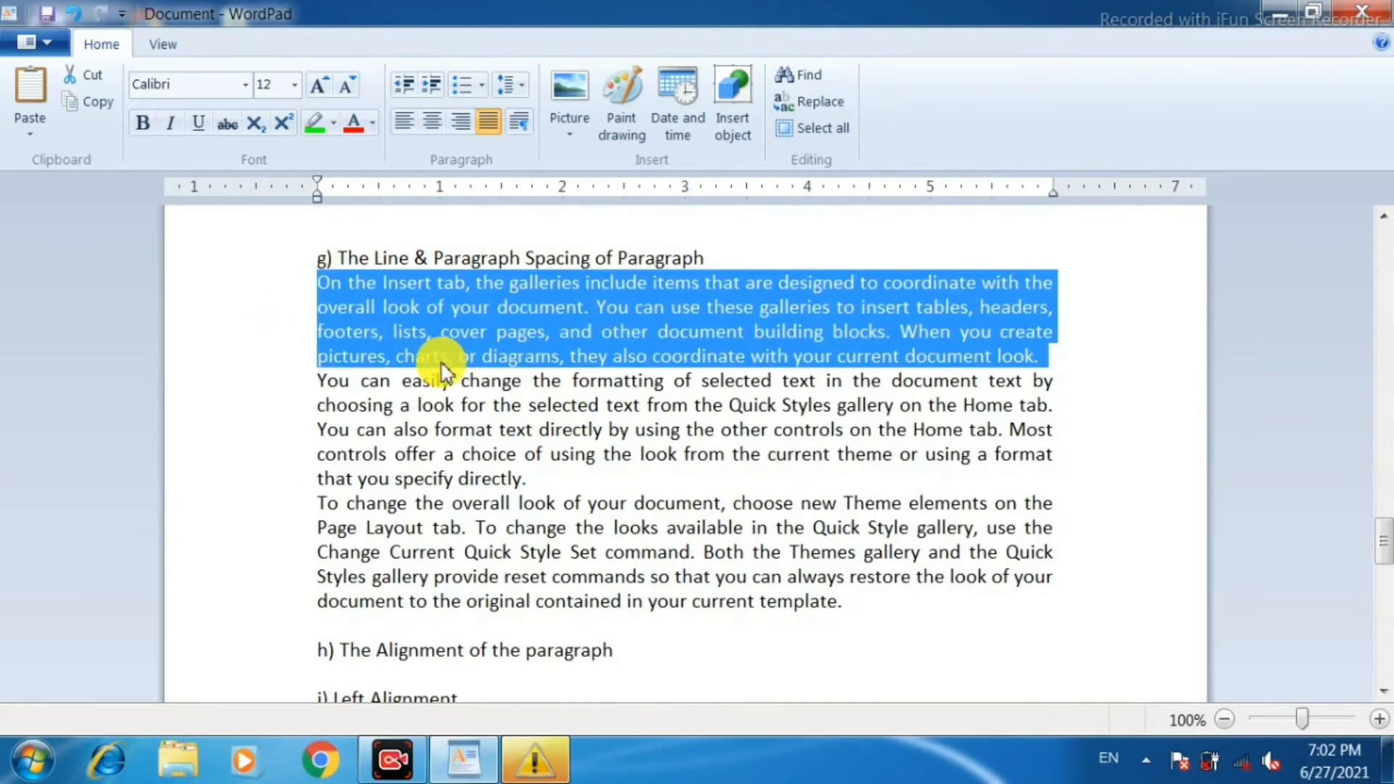
pyautogui.click(520, 95)
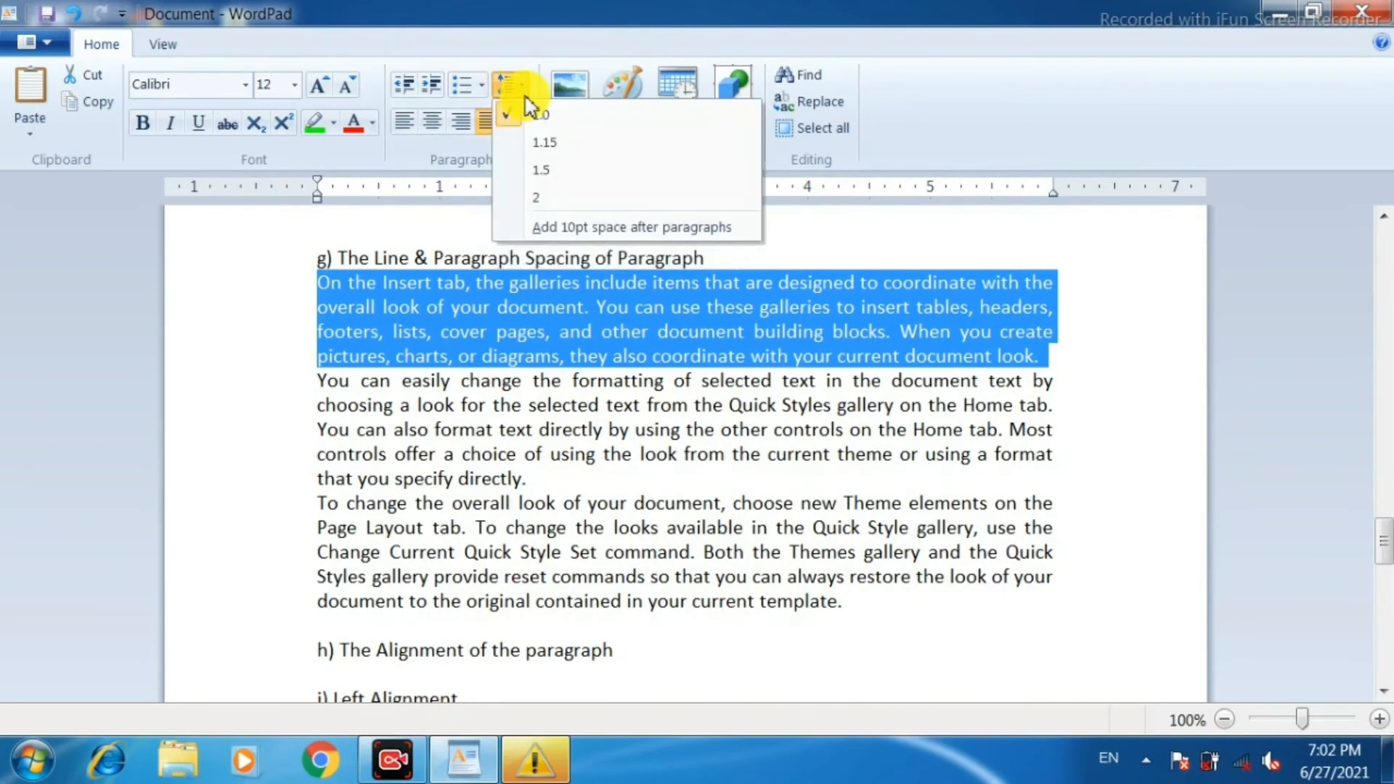
pyautogui.click(546, 142)
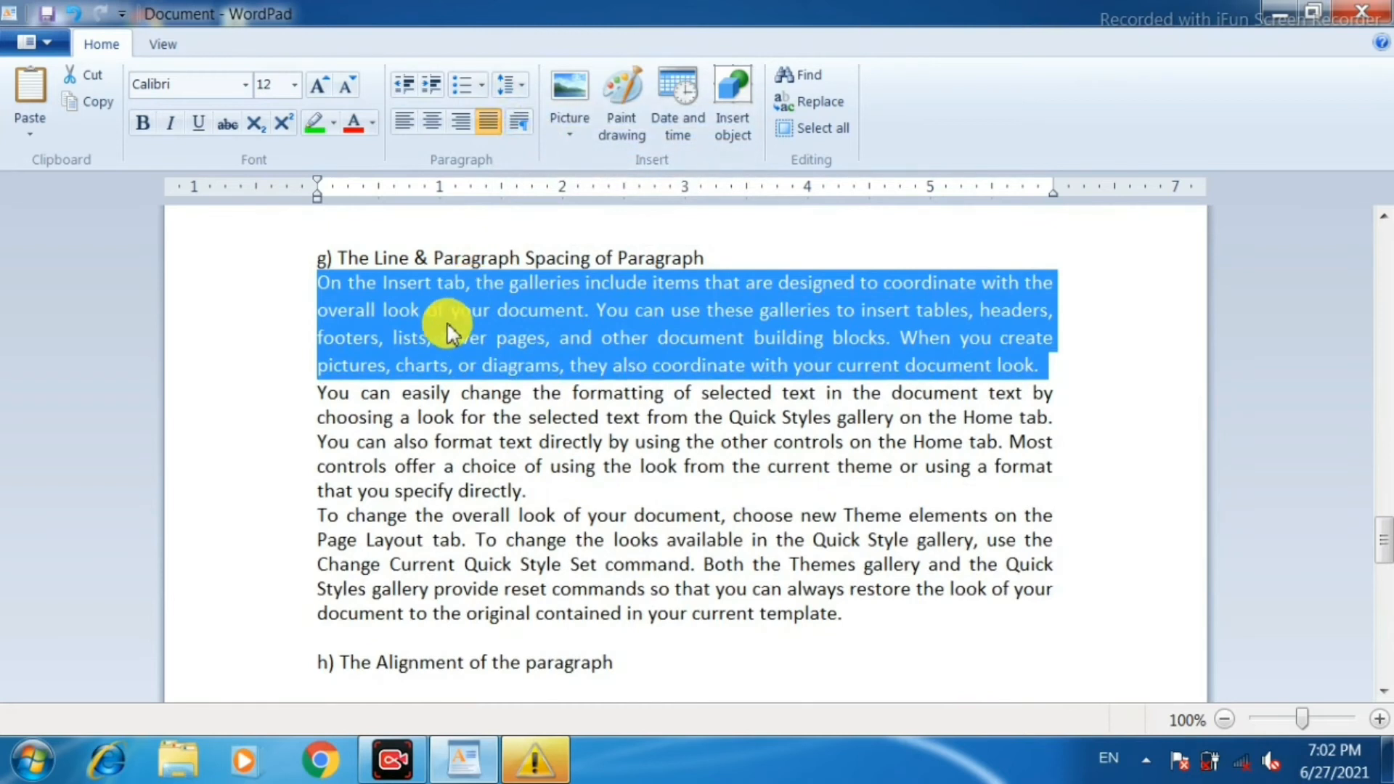
# Set the line spacing of the first paragraph under "g) The Line & Paragraph Spacing of Paragraph" to 1.5 and then to 2.
pyautogui.click(520, 91)
pyautogui.click(543, 182)
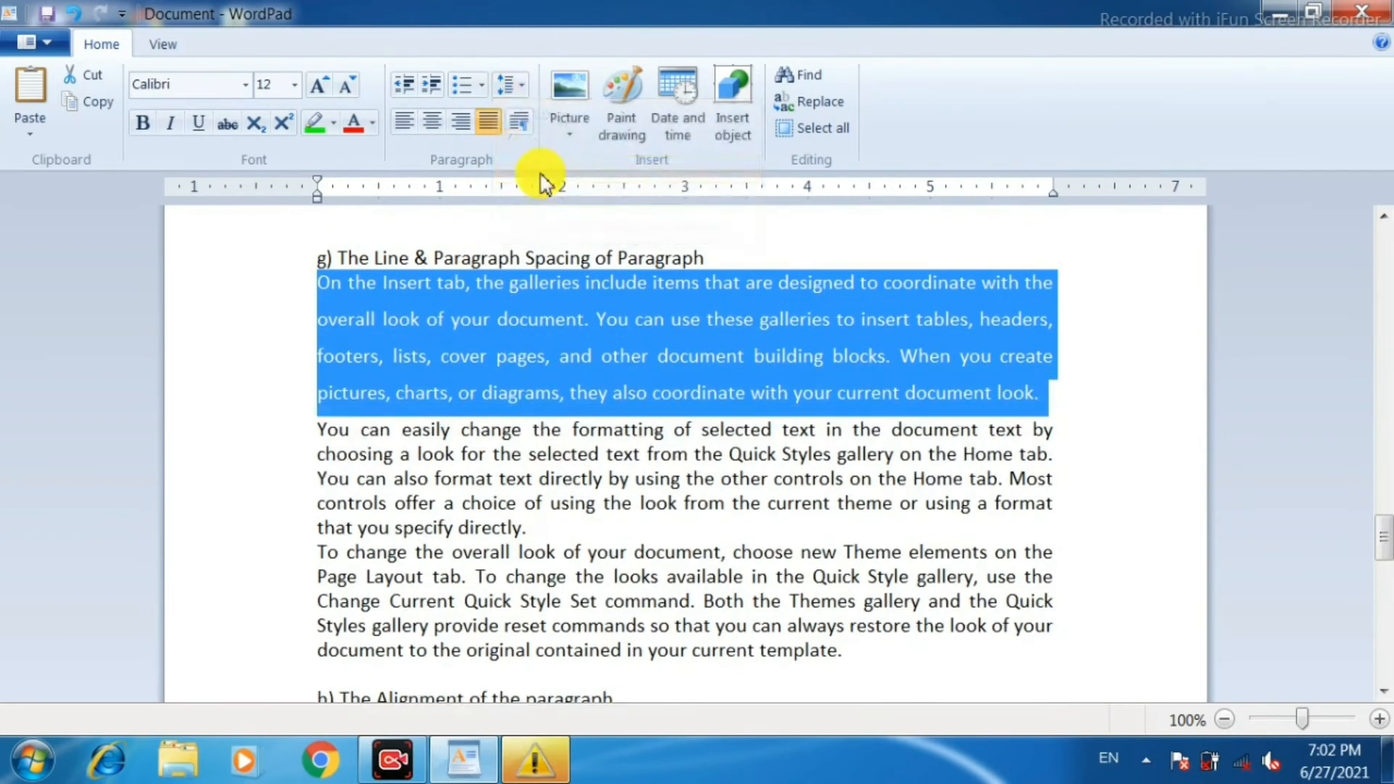
pyautogui.click(517, 85)
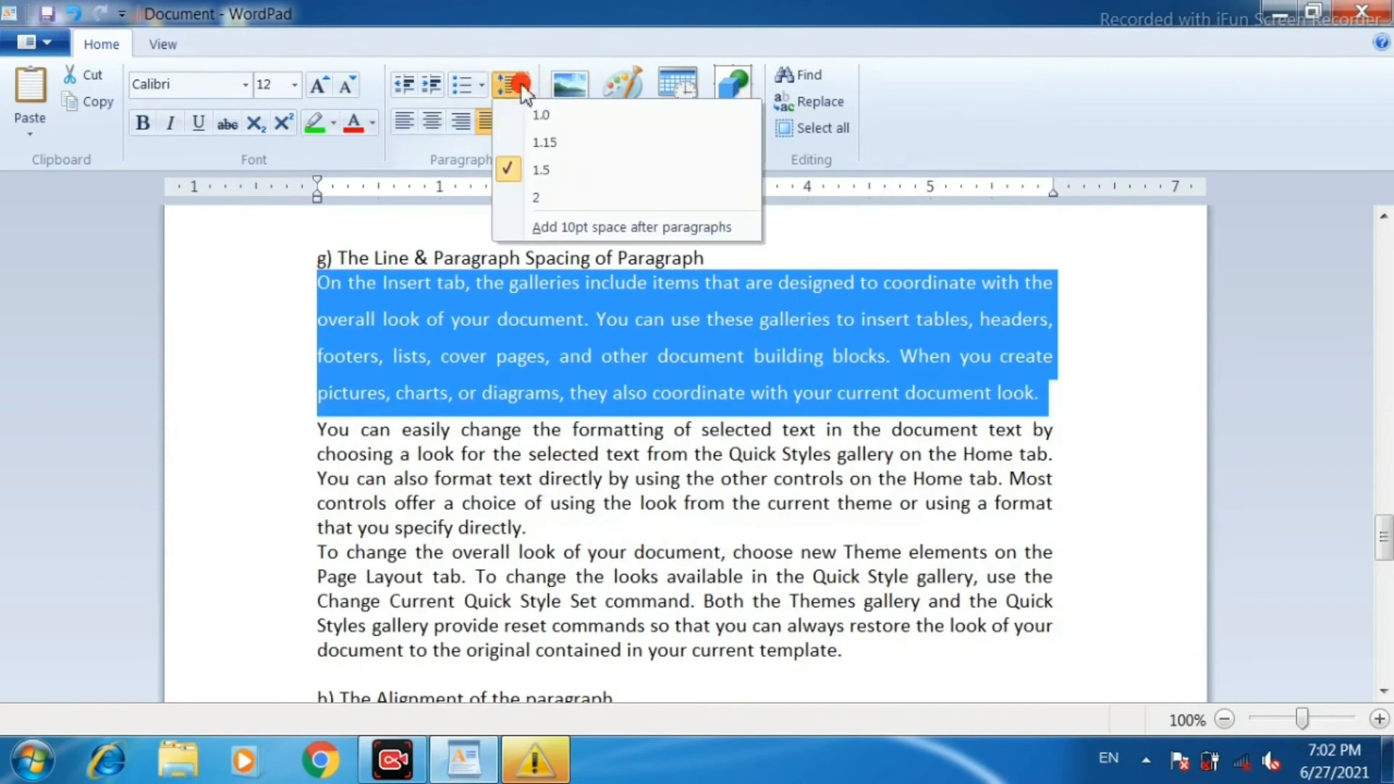
pyautogui.click(526, 196)
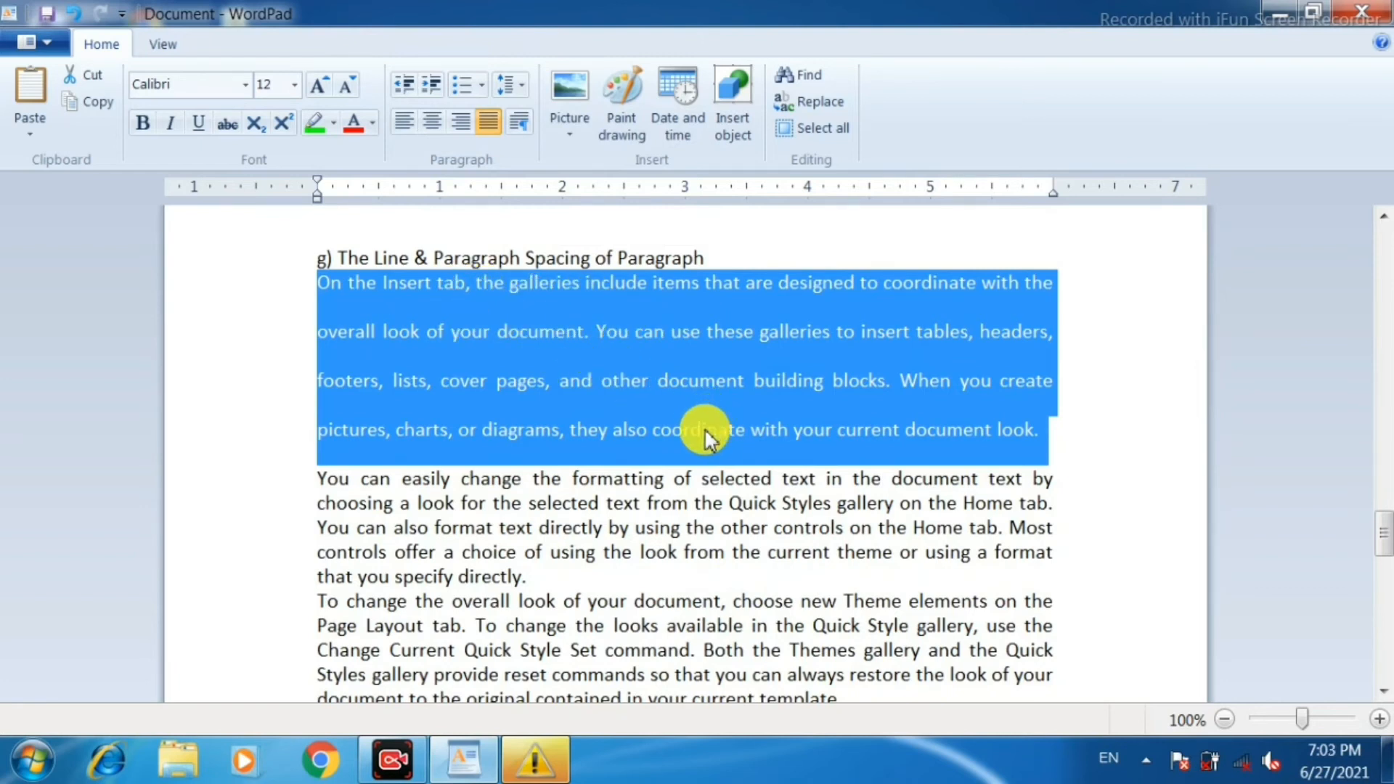
# Add 10pt space after the two paragraphs from "You can easily change" to "your current template" in section g.
pyautogui.scroll(-3, 704, 428)
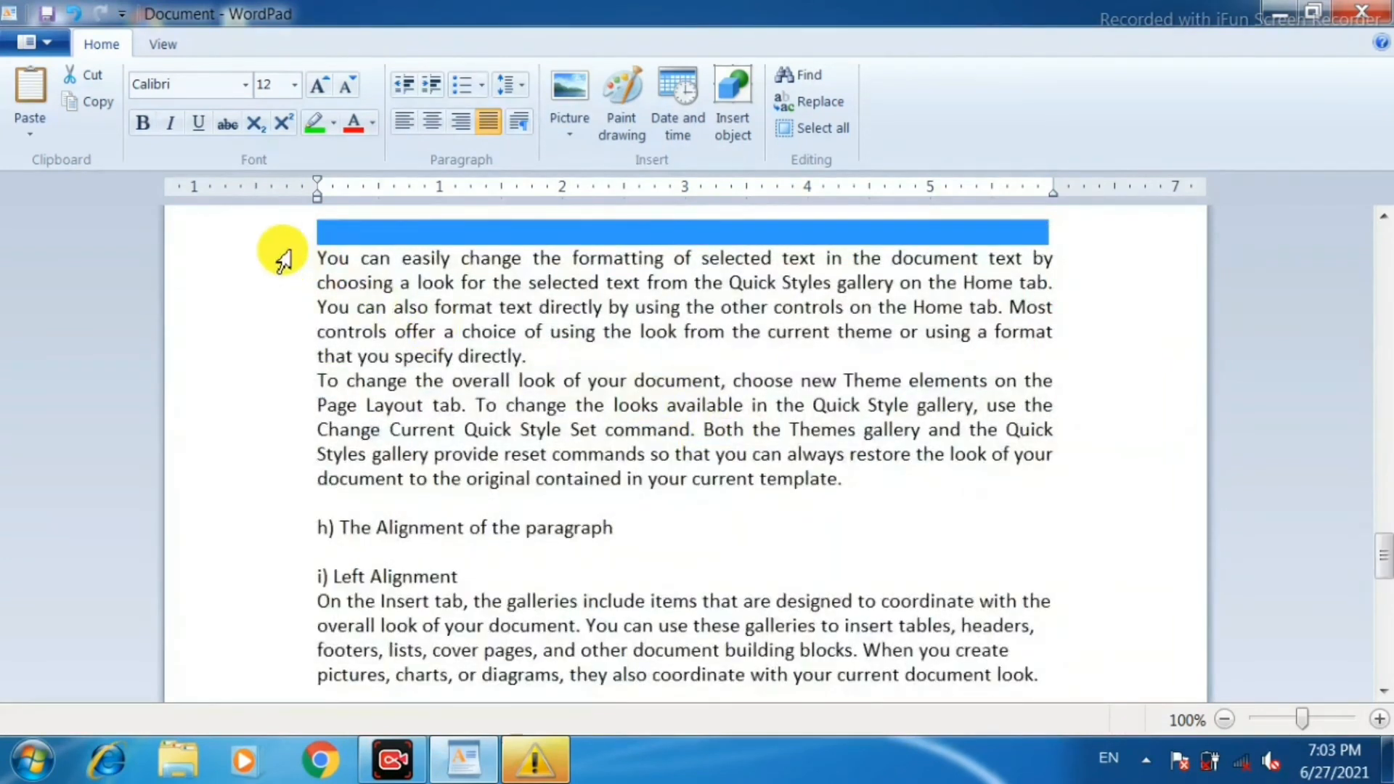
pyautogui.moveTo(287, 271); pyautogui.dragTo(327, 489)
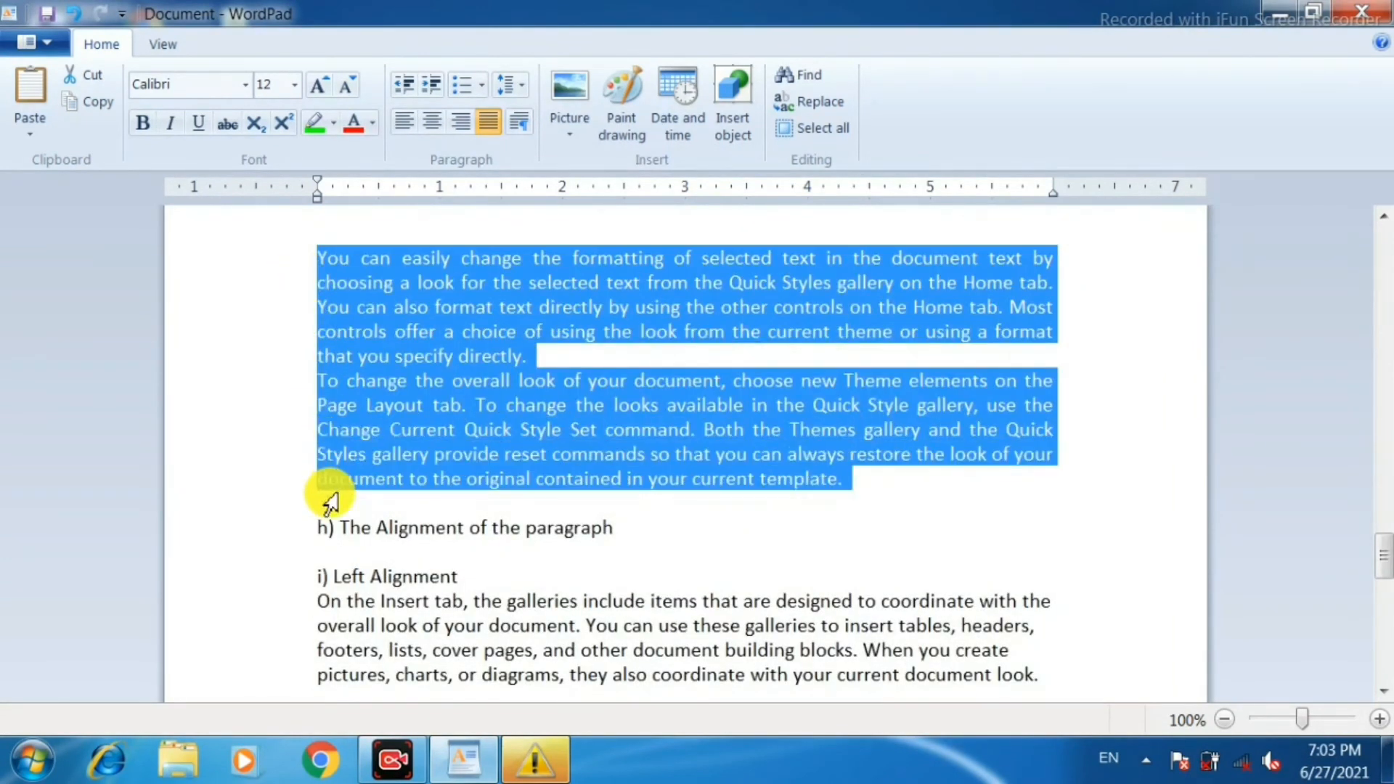
pyautogui.click(520, 84)
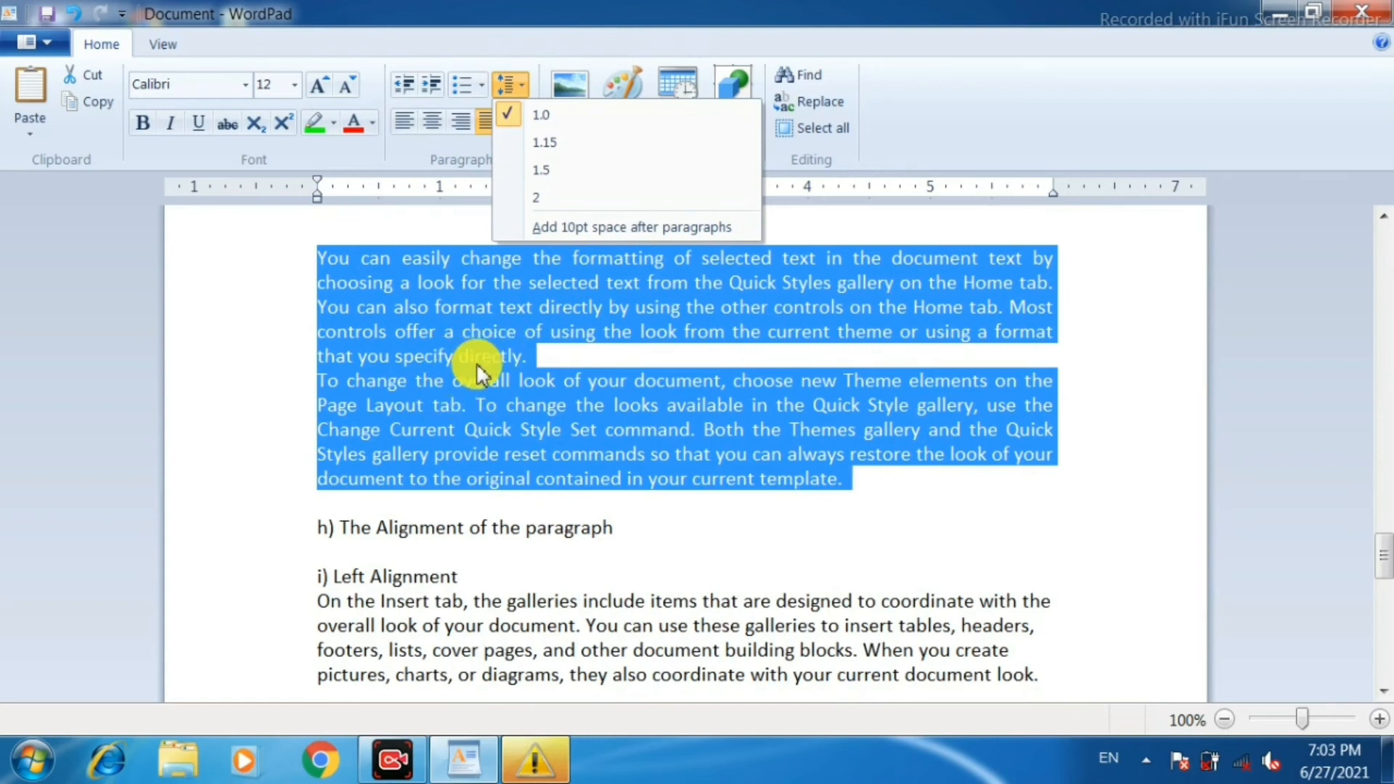
pyautogui.click(617, 227)
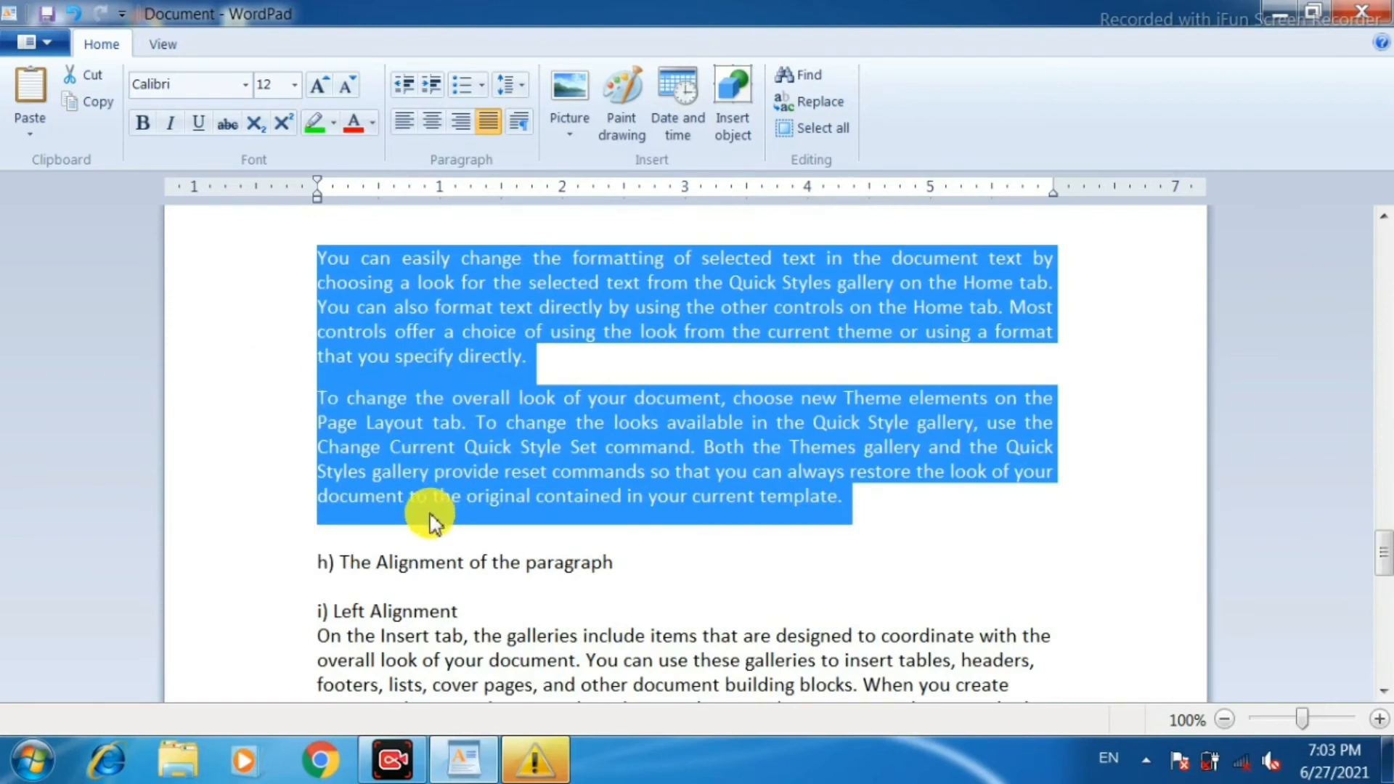
# Try right alignment and then center alignment on the paragraph under "i) Left Alignment".
pyautogui.scroll(-2, 629, 400)
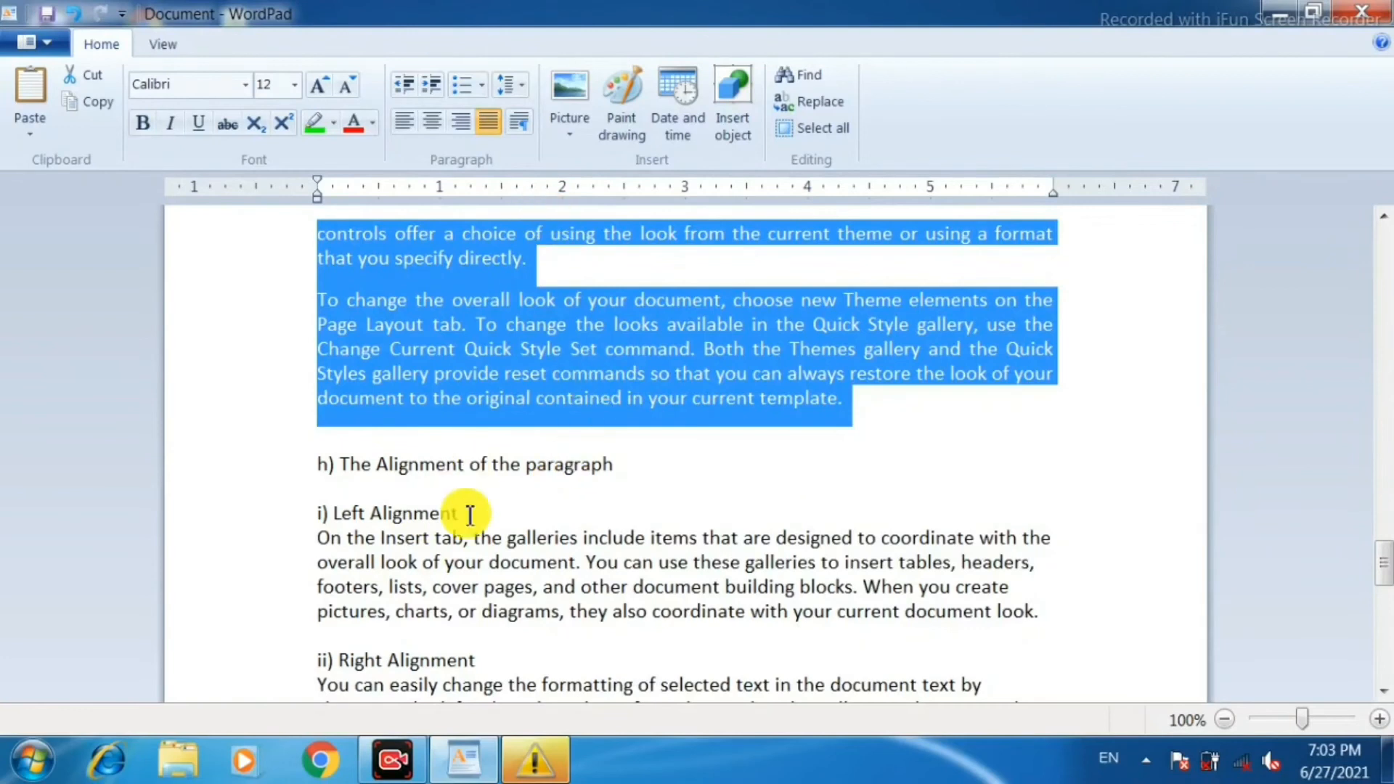
pyautogui.scroll(-2, 459, 513)
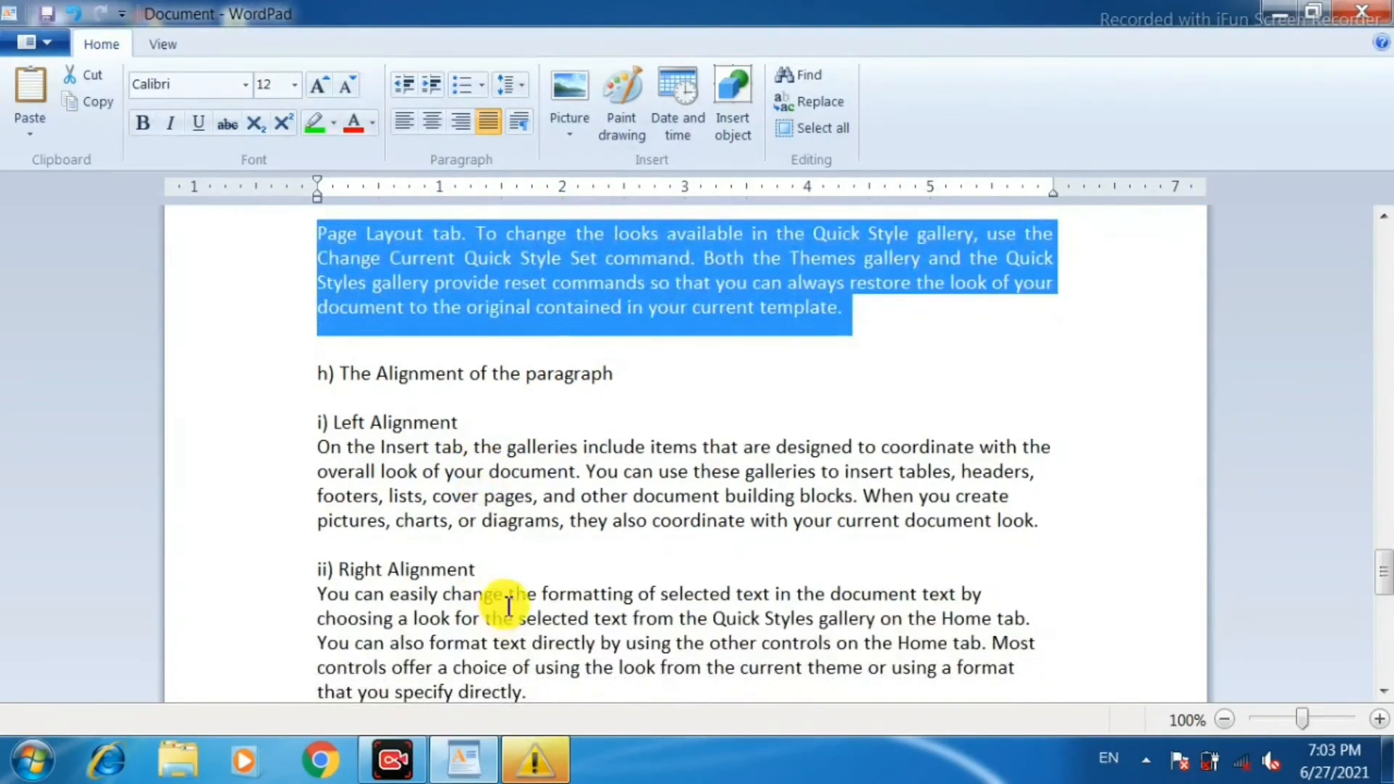
pyautogui.click(516, 476)
pyautogui.scroll(-3, 514, 482)
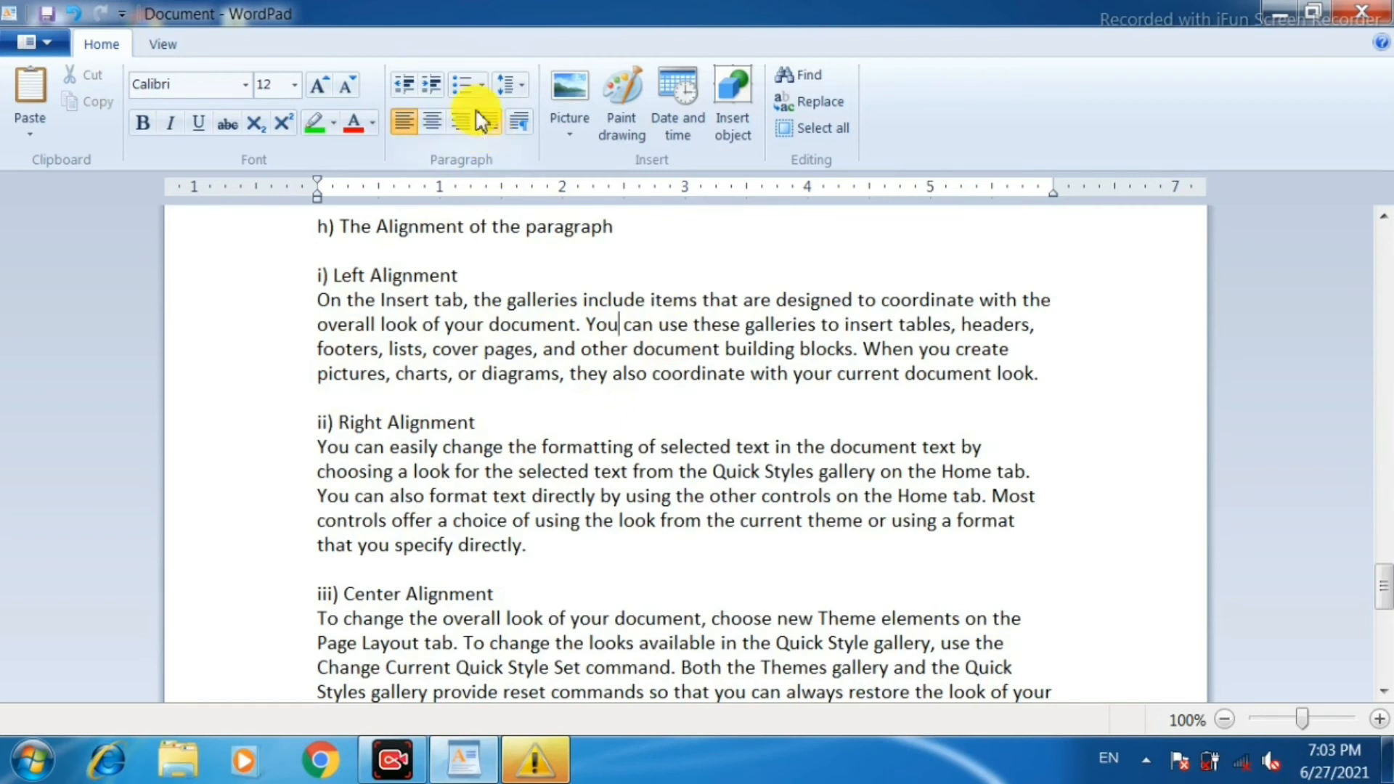
pyautogui.click(458, 123)
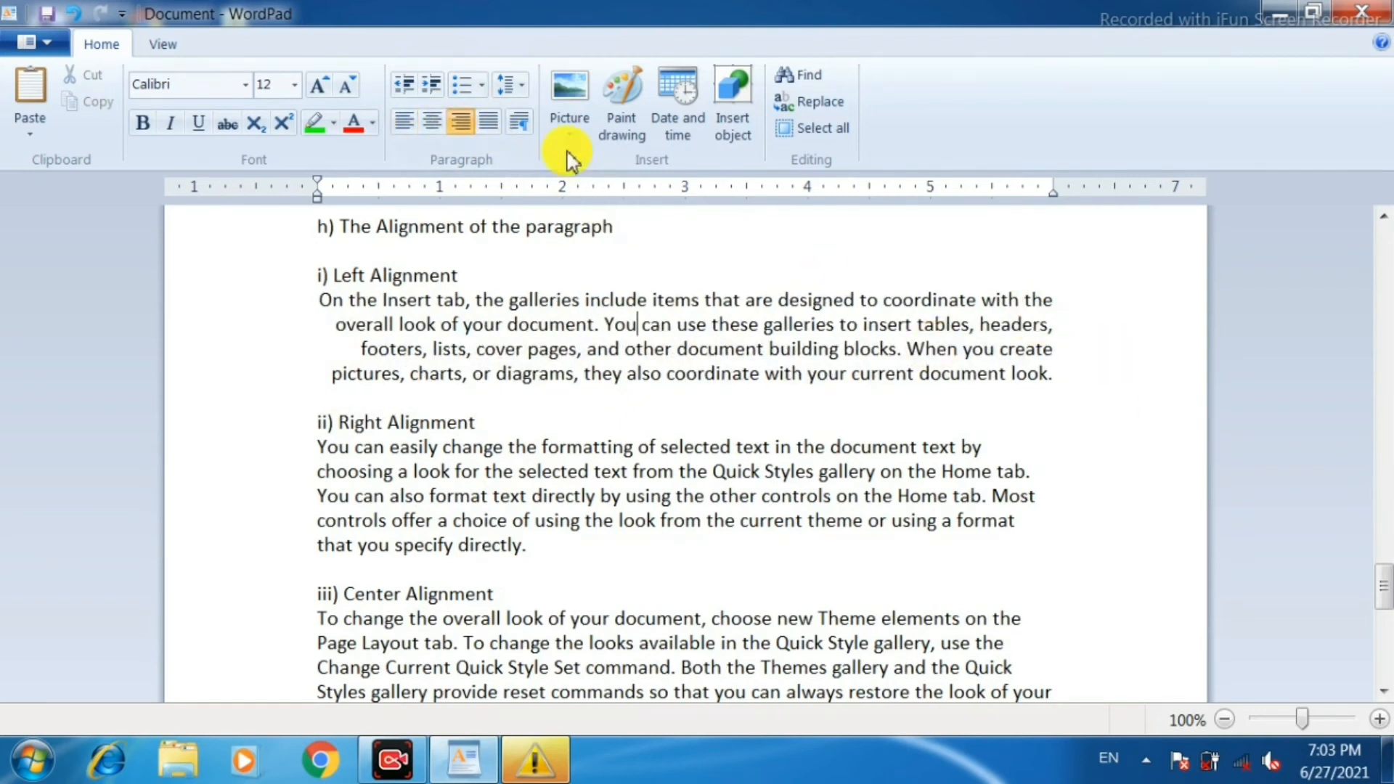
pyautogui.click(434, 125)
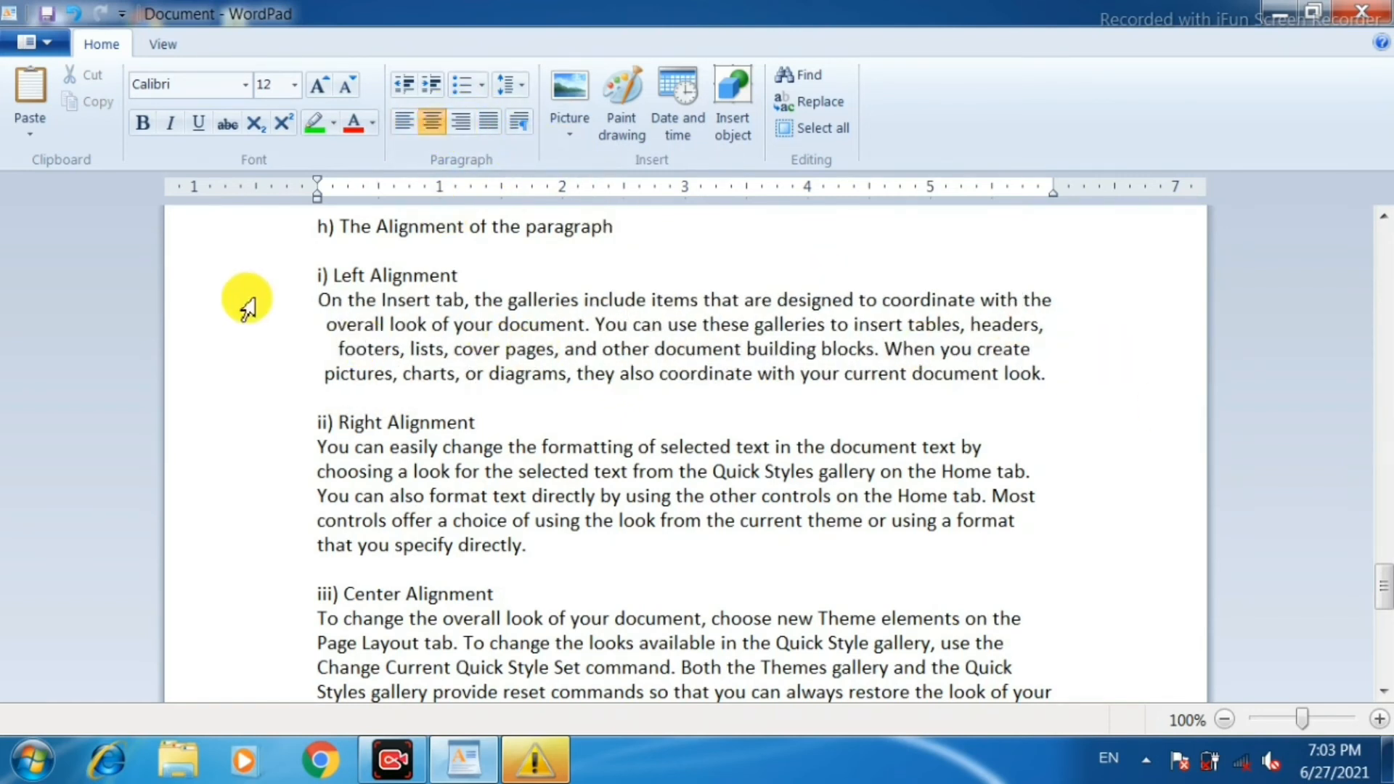
# Make the heading "i) Left Alignment" bold, and try it right-aligned and centered before returning it to justified alignment.
pyautogui.click(288, 284)
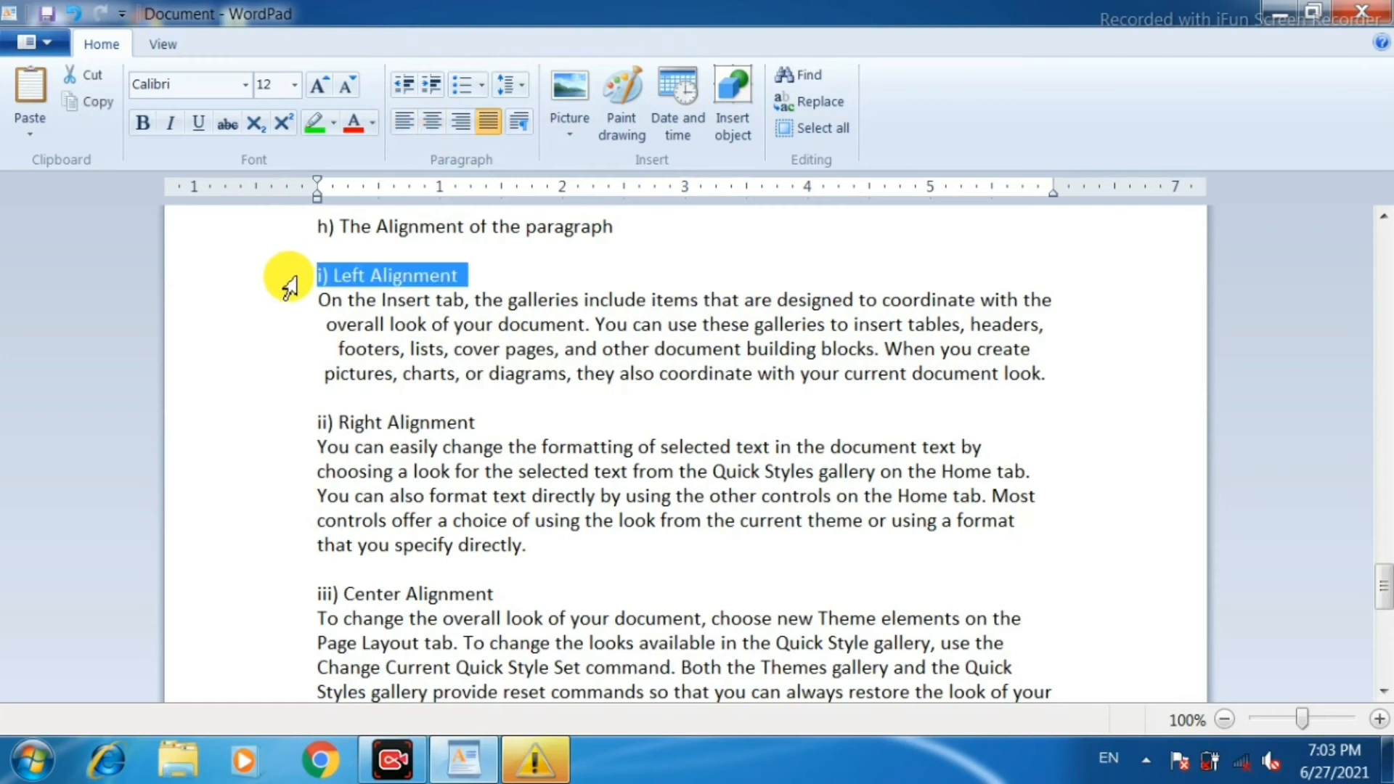
pyautogui.click(144, 125)
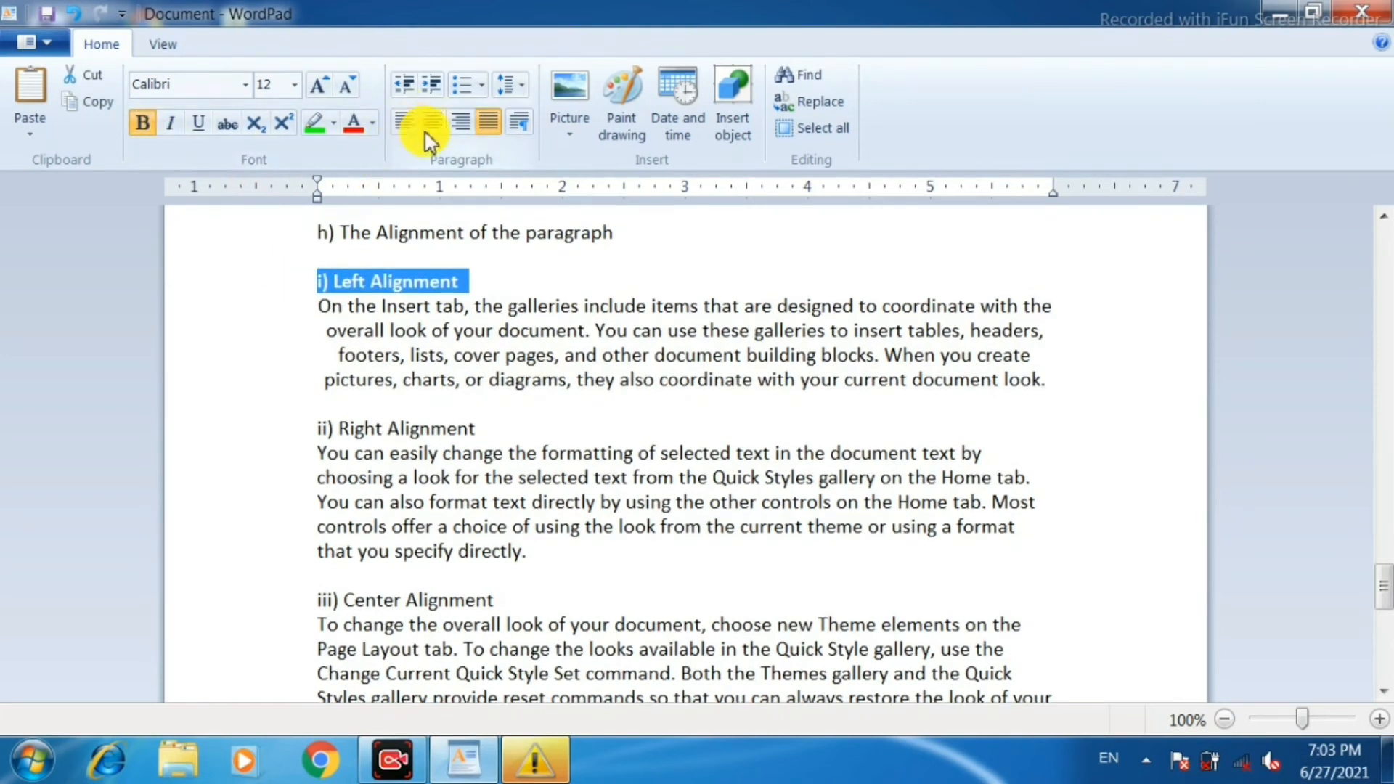
pyautogui.click(465, 125)
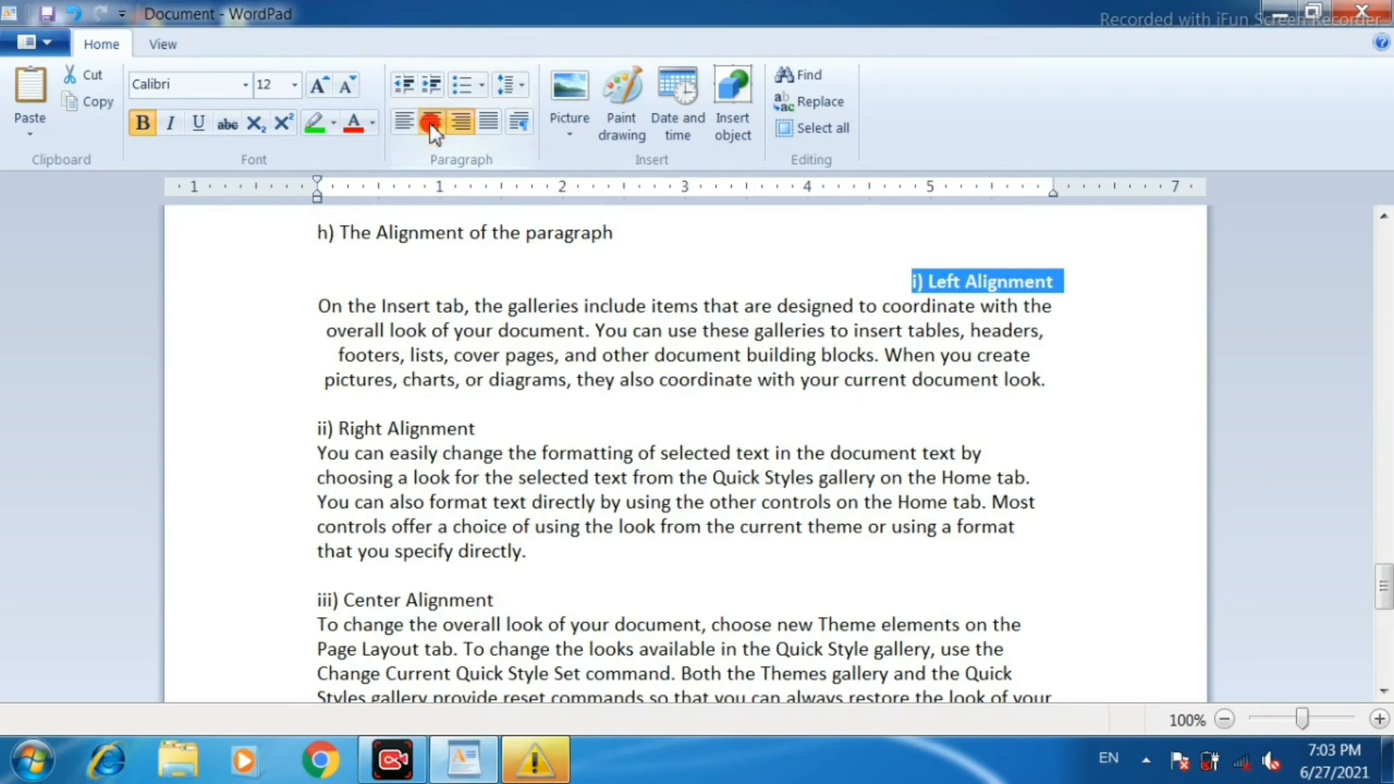
pyautogui.click(432, 123)
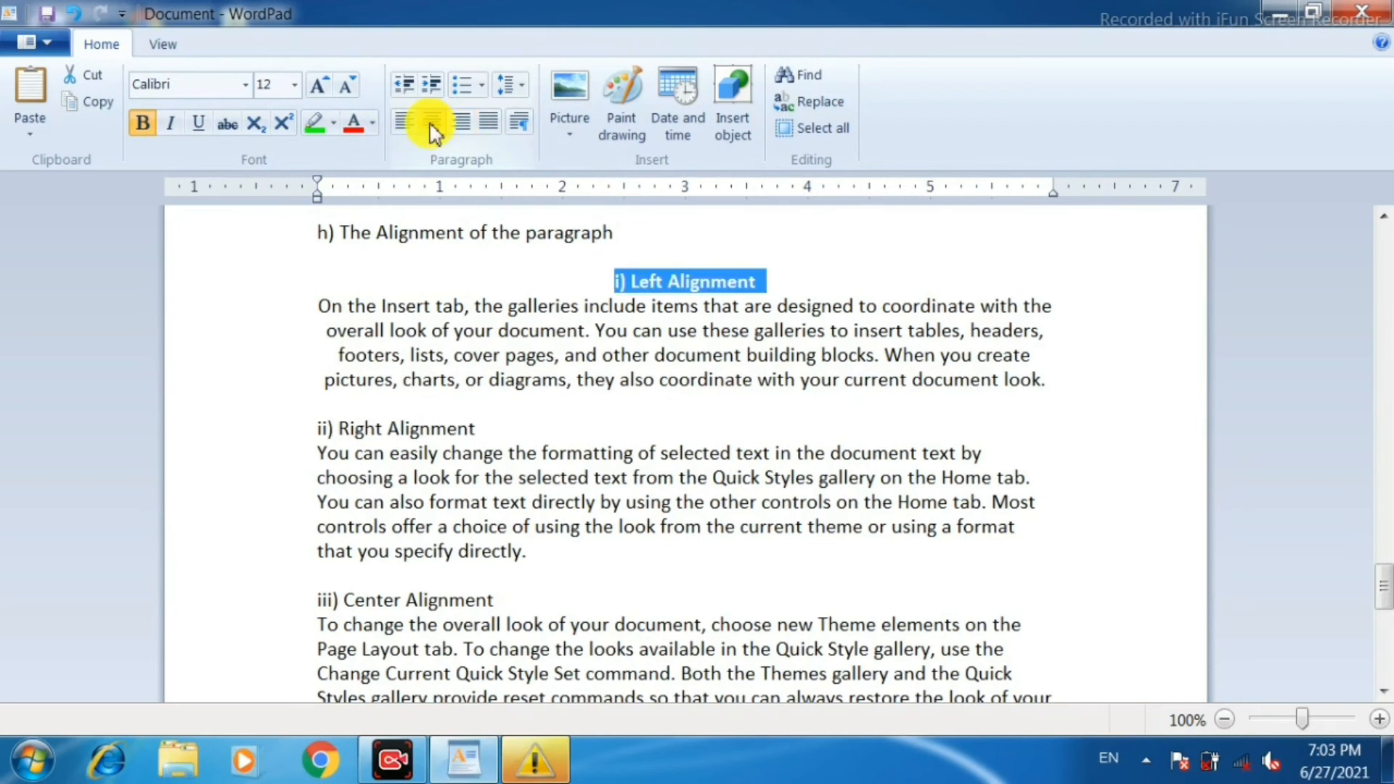
pyautogui.click(494, 125)
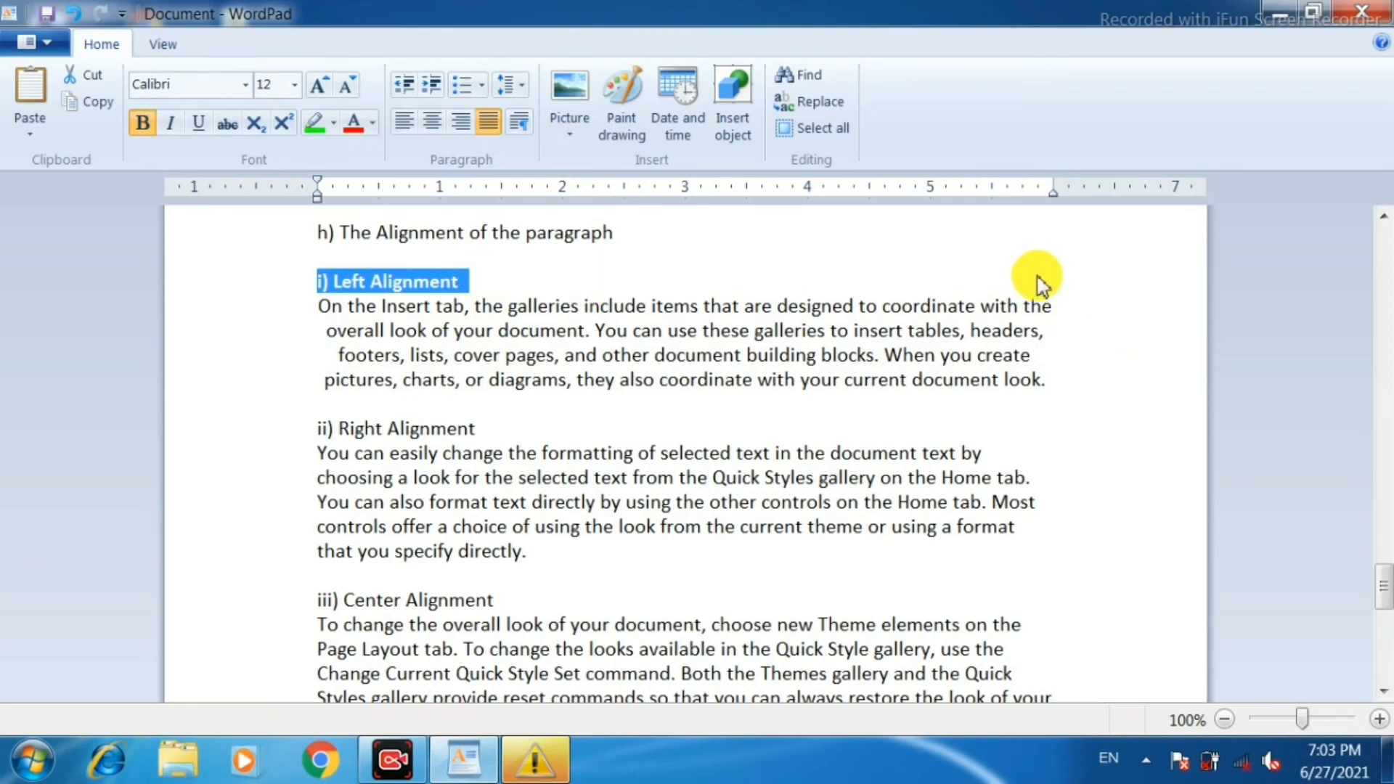
# Left-align the paragraph under the heading "i) Left Alignment".
pyautogui.click(514, 355)
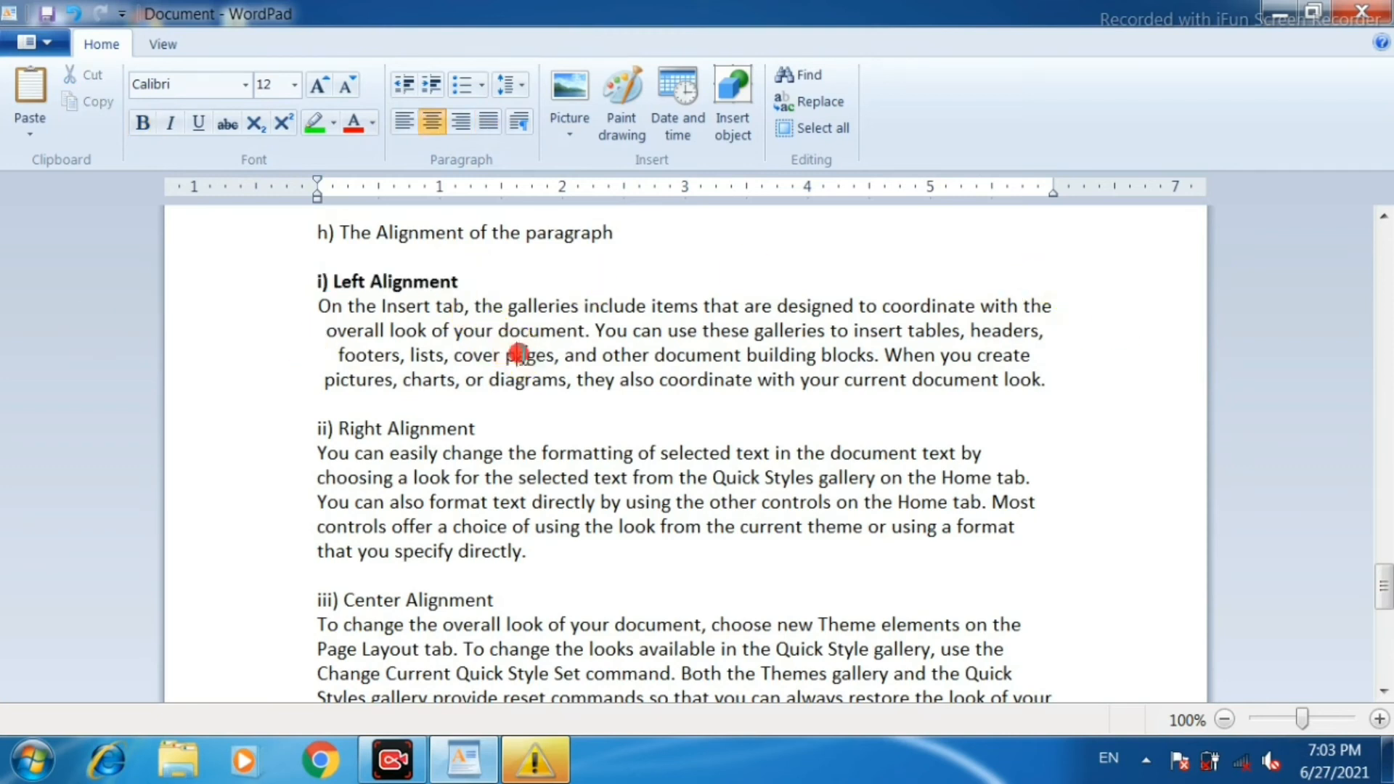
pyautogui.click(406, 123)
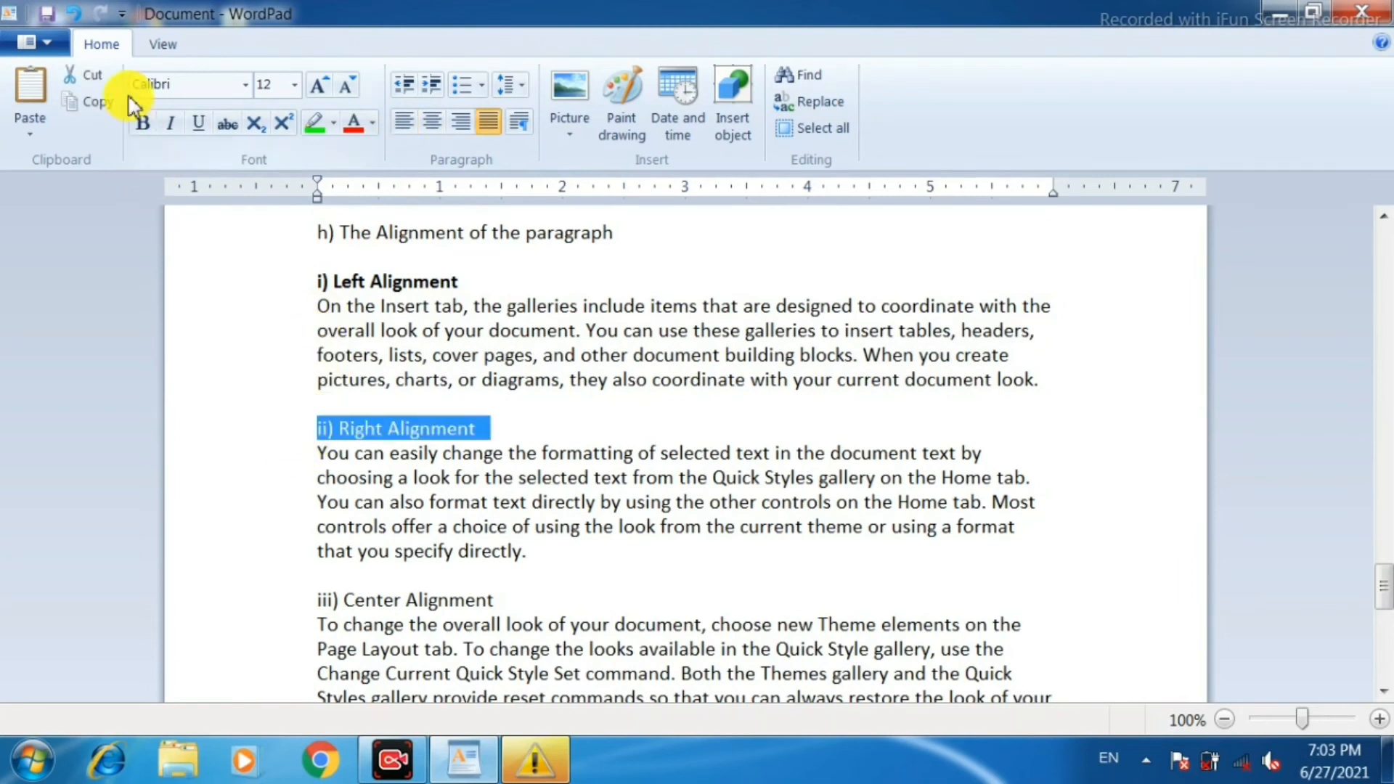
# Make the heading "ii) Right Alignment" bold and right-align the paragraph below it.
pyautogui.click(147, 125)
pyautogui.click(581, 472)
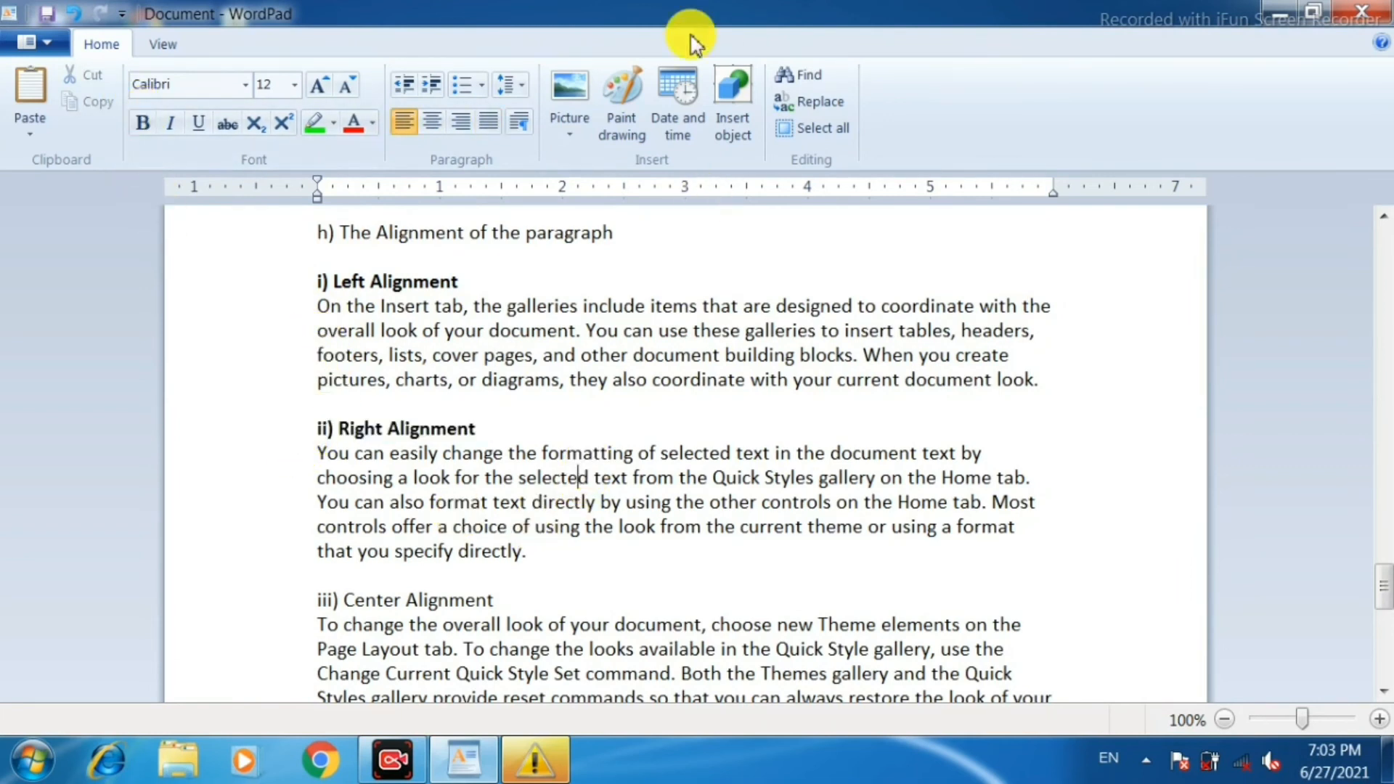
pyautogui.click(459, 122)
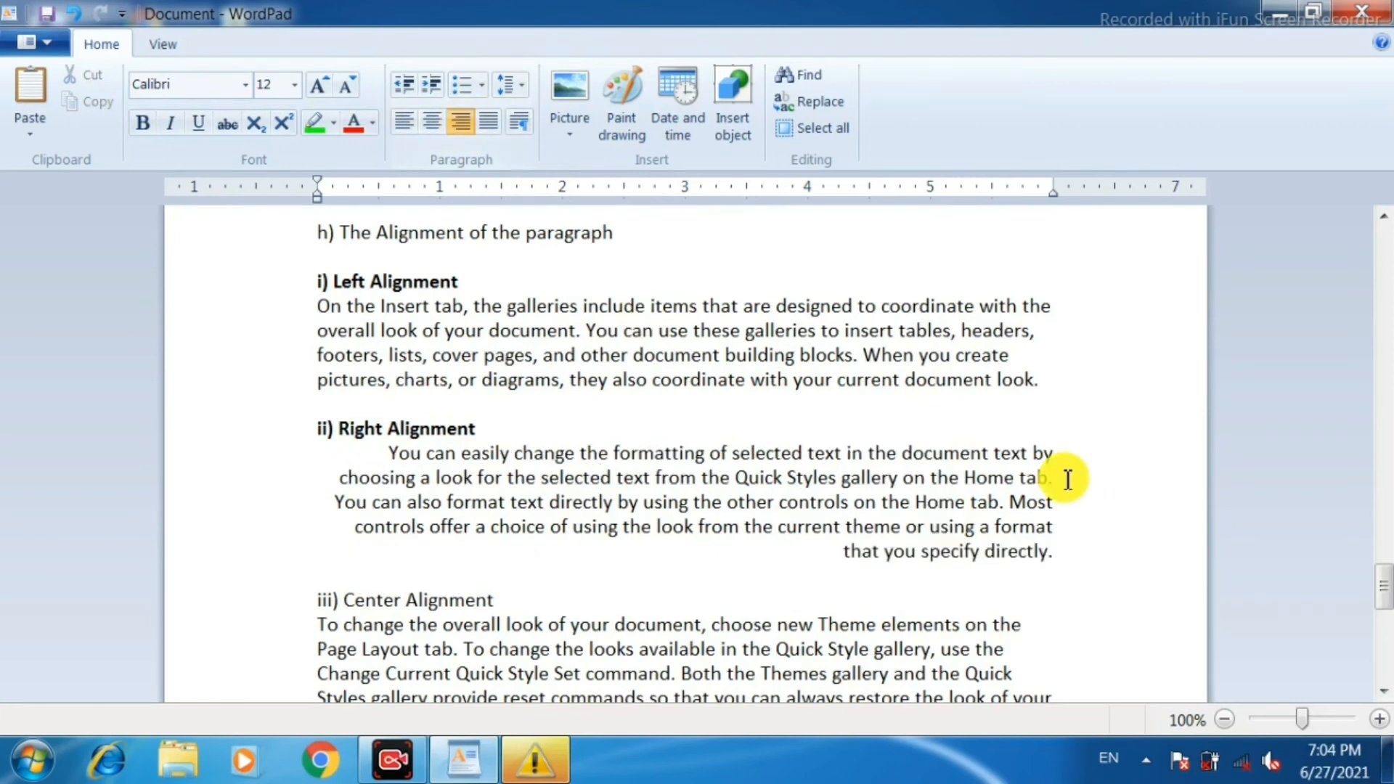
# Make the heading "iii) Center Alignment" bold and center the paragraph below it.
pyautogui.scroll(-1, 1053, 493)
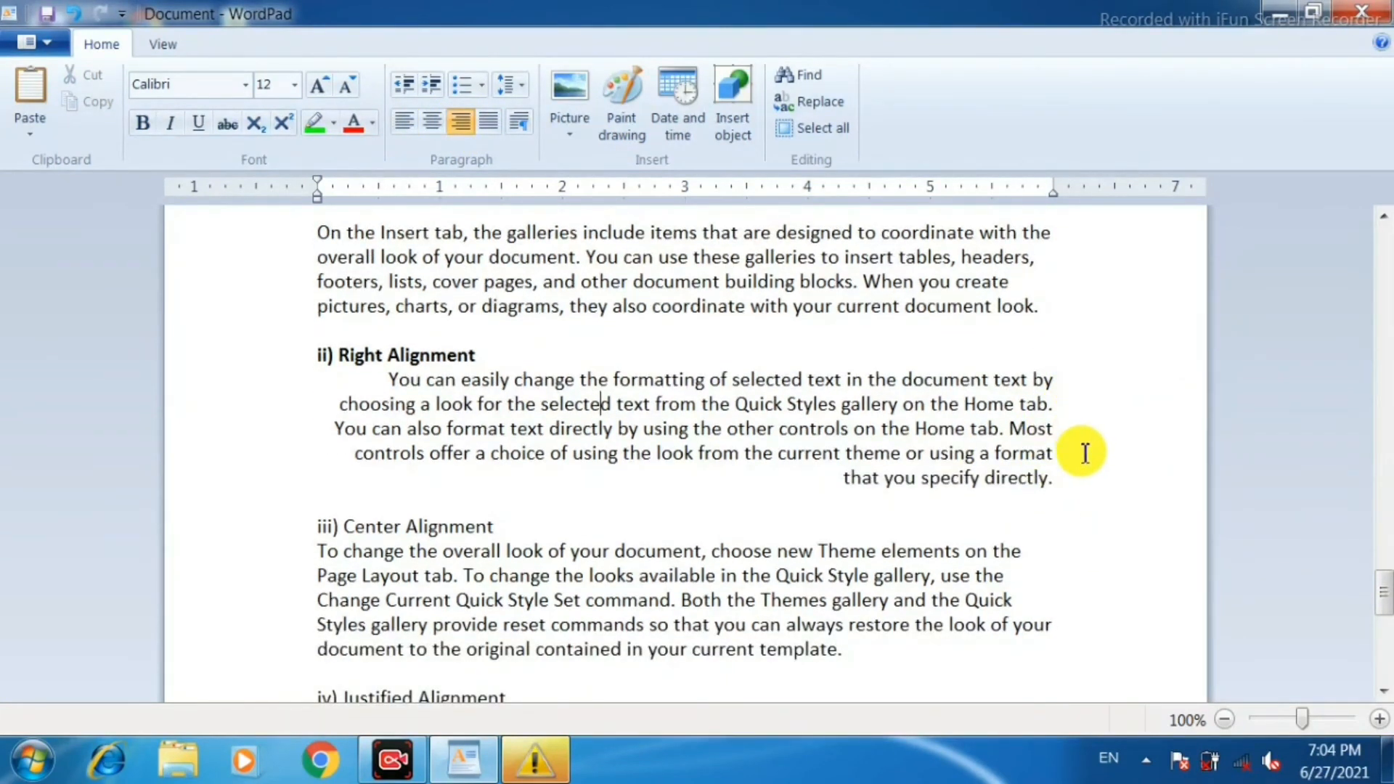
pyautogui.scroll(-2, 1082, 452)
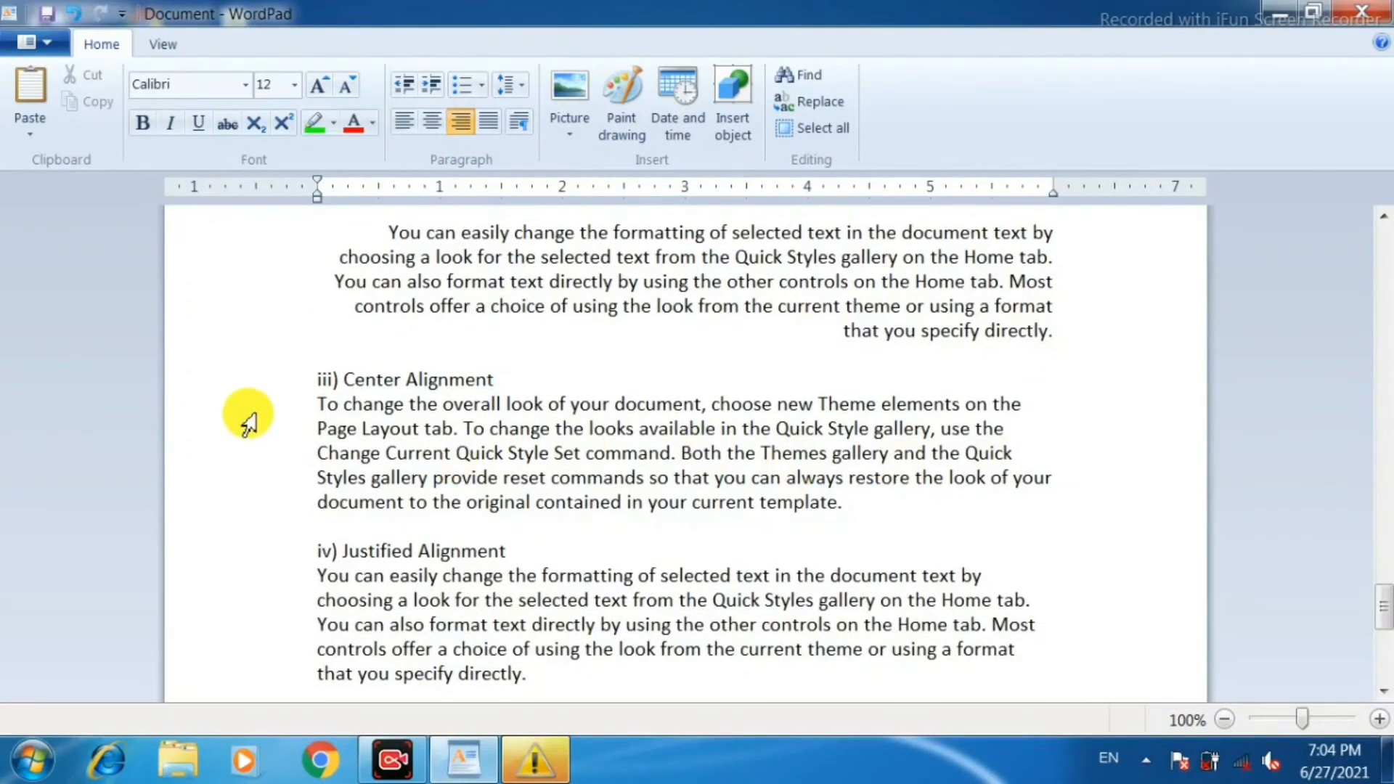
pyautogui.click(270, 379)
pyautogui.click(135, 125)
pyautogui.click(588, 431)
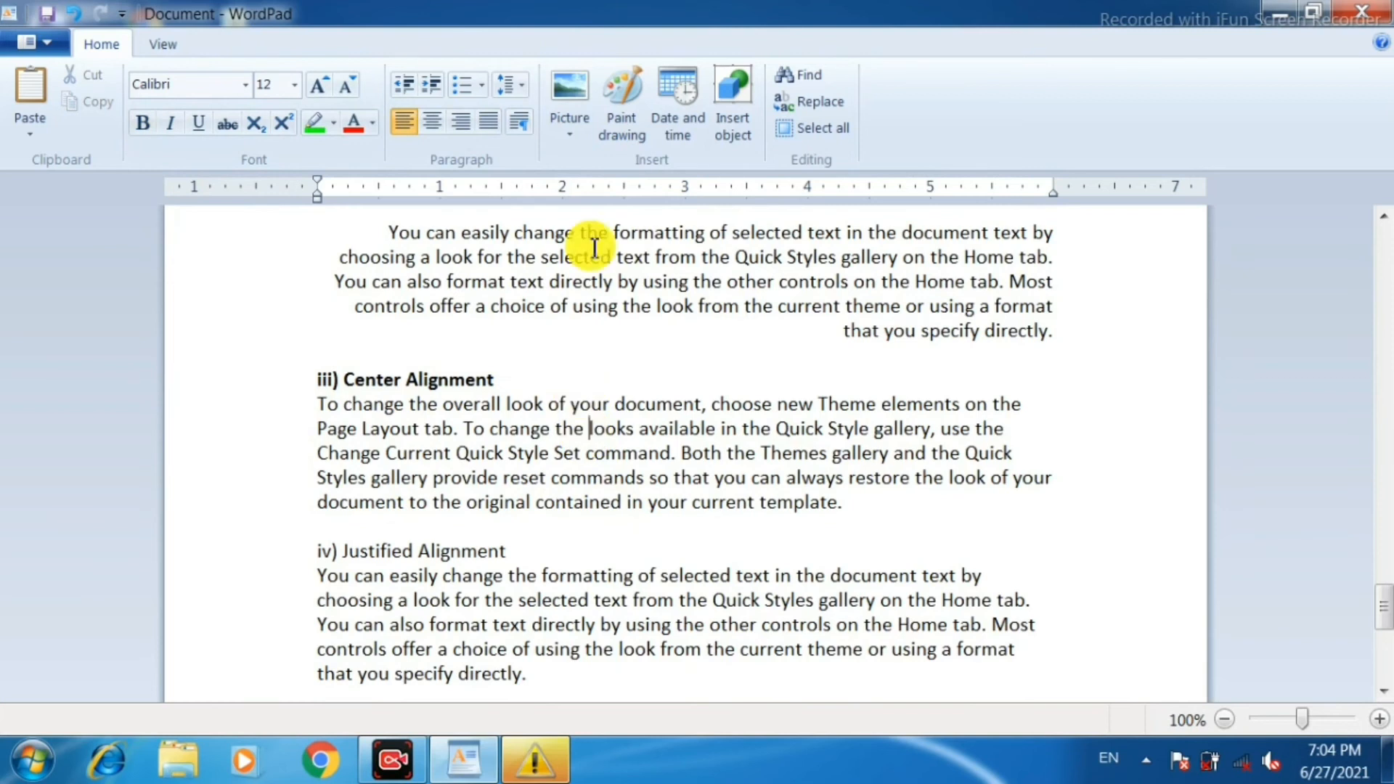
pyautogui.click(431, 123)
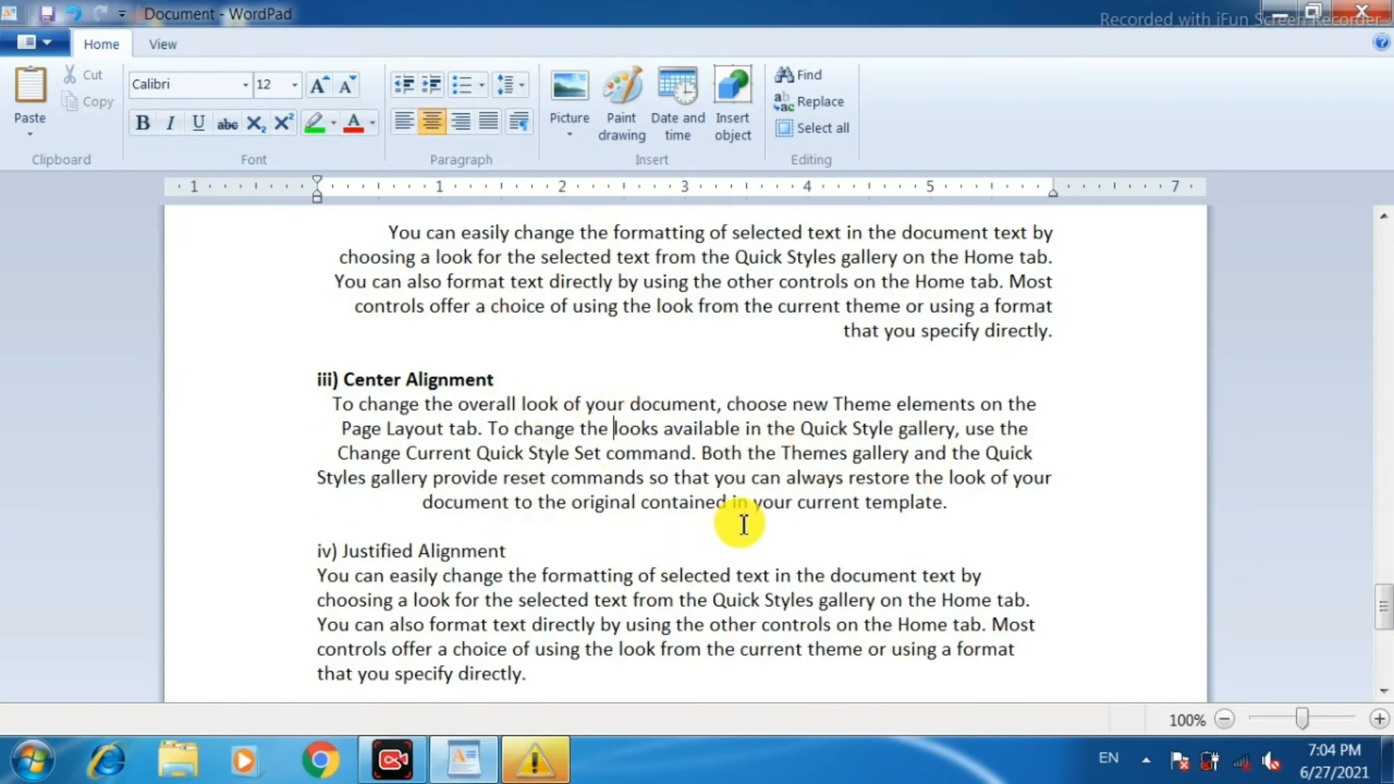
# Add the centered line "I am a guider" on a new line at the end of the Center Alignment paragraph.
pyautogui.scroll(-1, 975, 456)
pyautogui.press('Return')
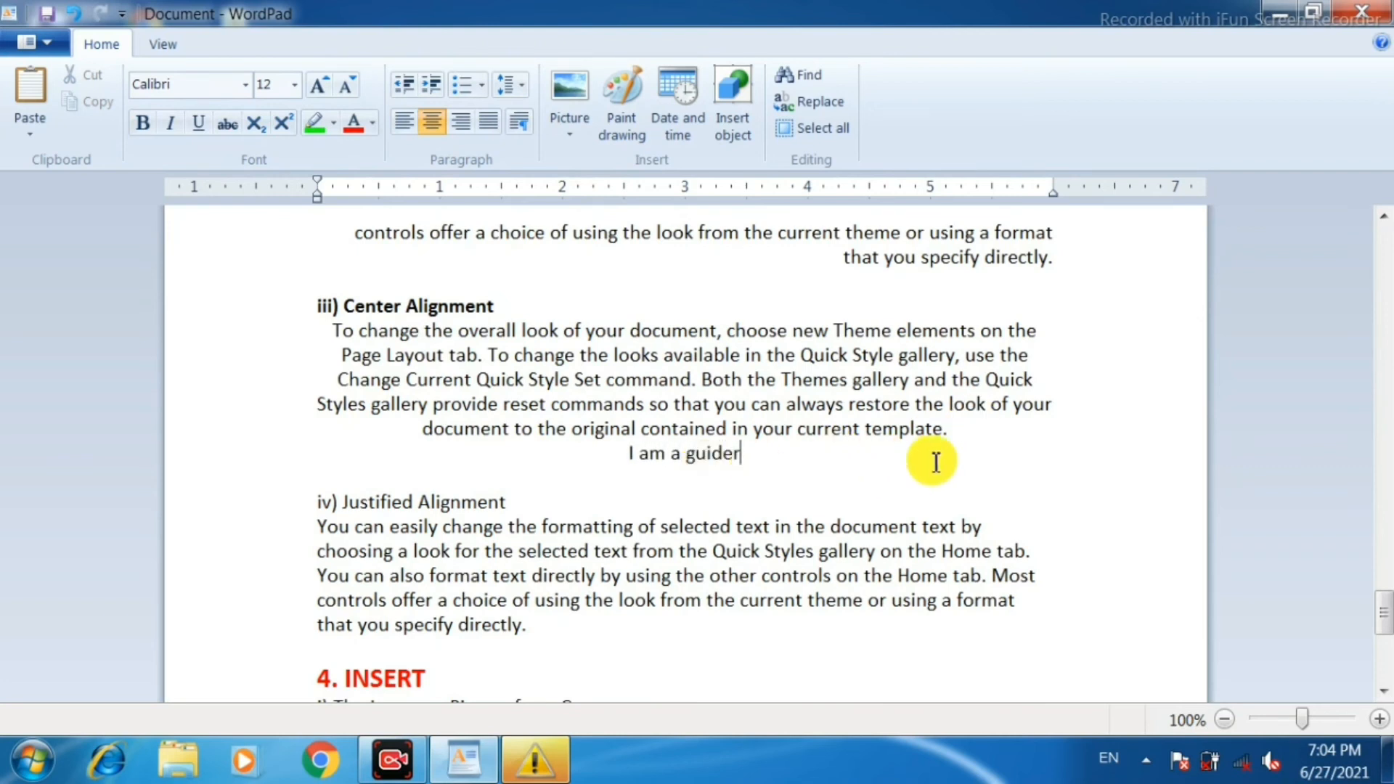
# Make the heading "iv) Justified Alignment" bold and justify the paragraph below it.
pyautogui.scroll(-1, 815, 528)
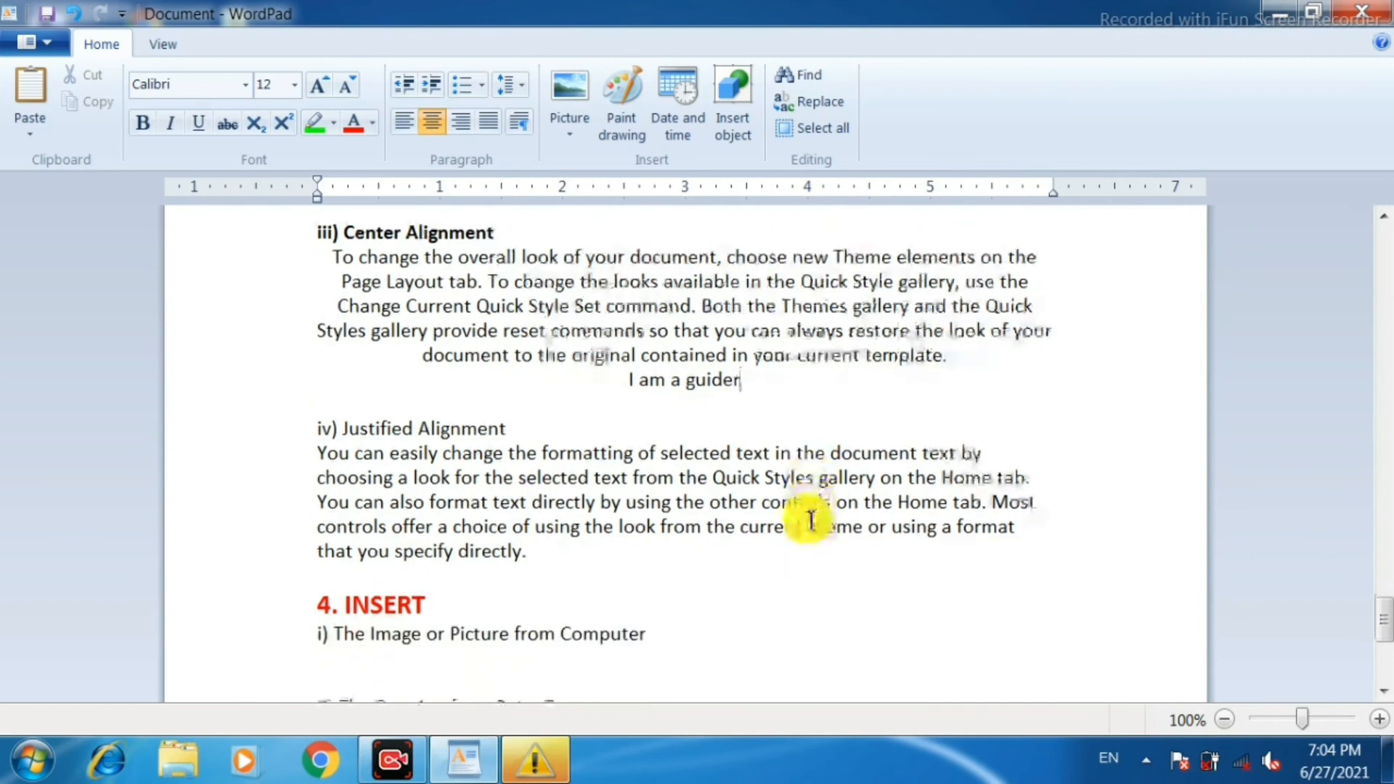
pyautogui.click(218, 439)
pyautogui.click(143, 125)
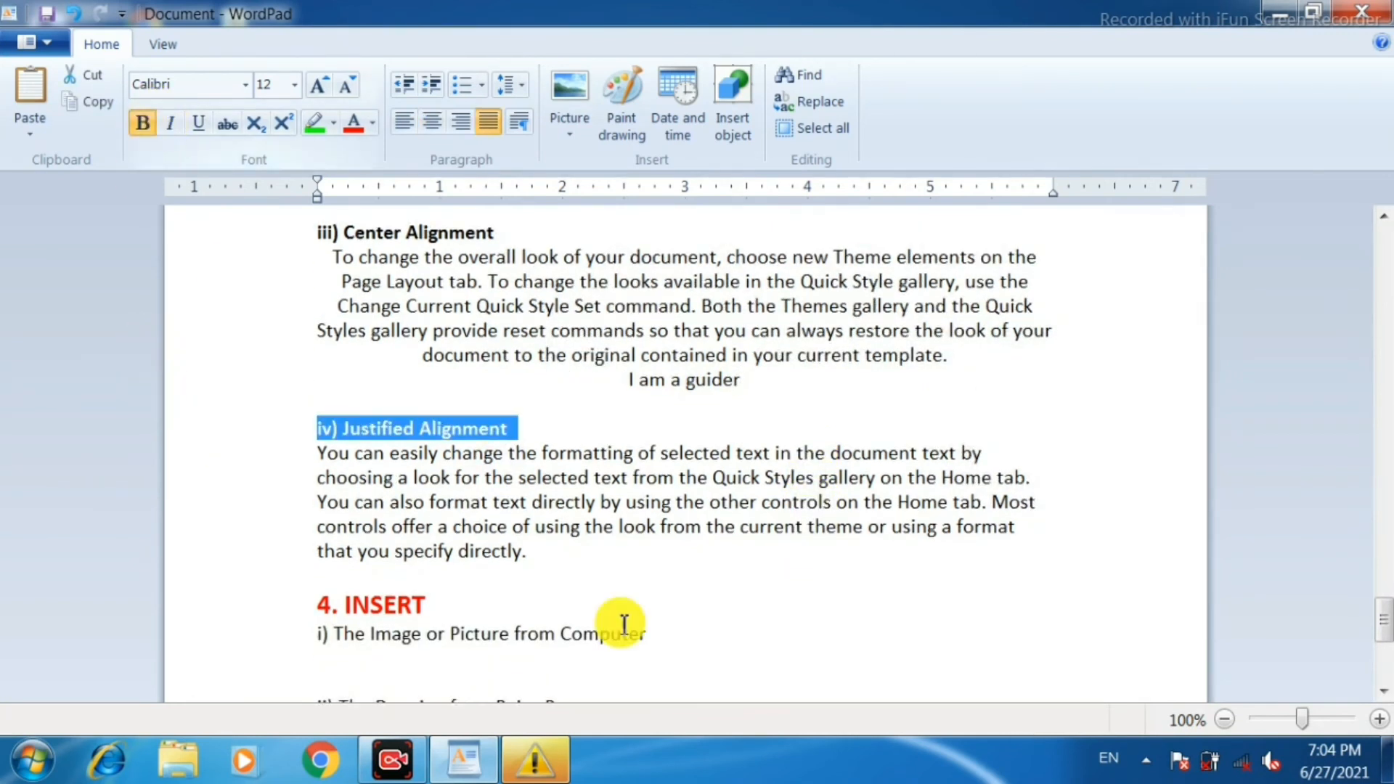
pyautogui.click(713, 479)
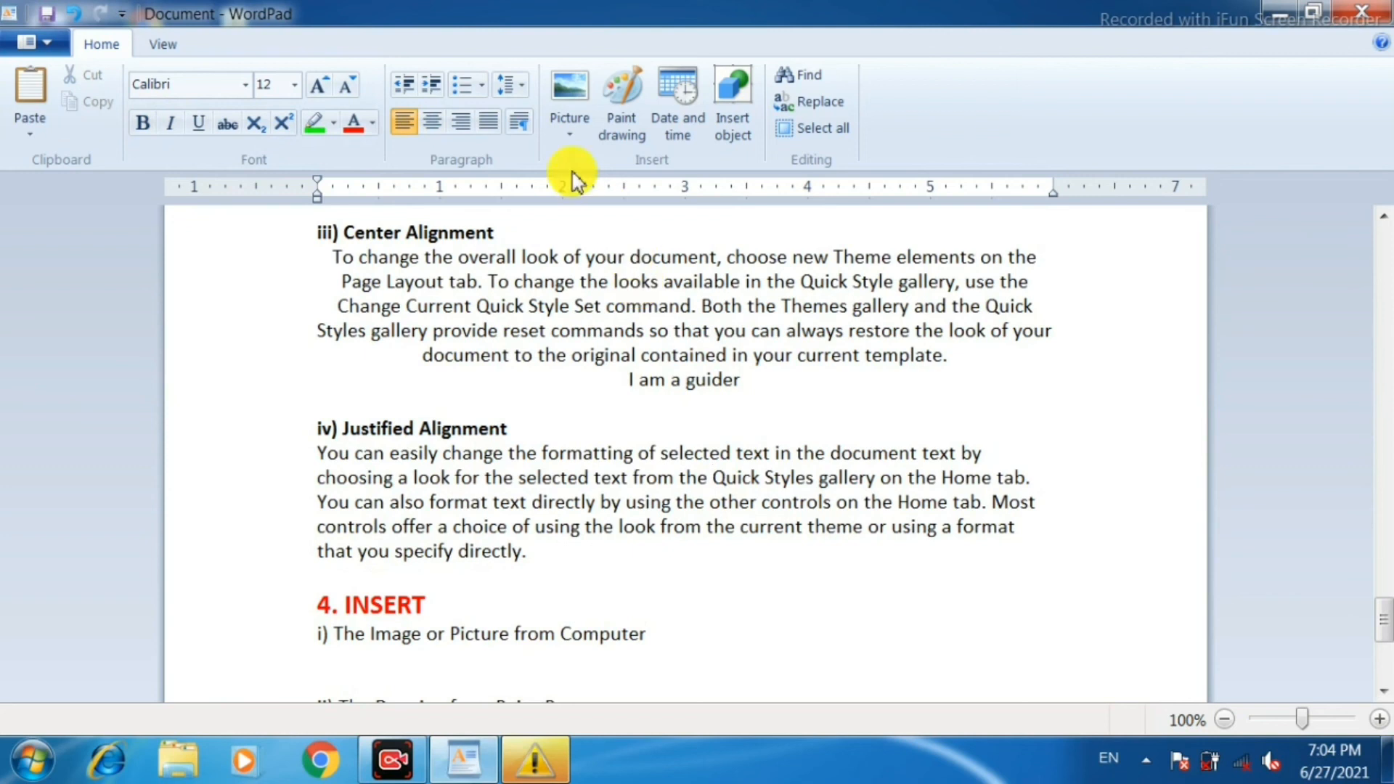
pyautogui.click(487, 130)
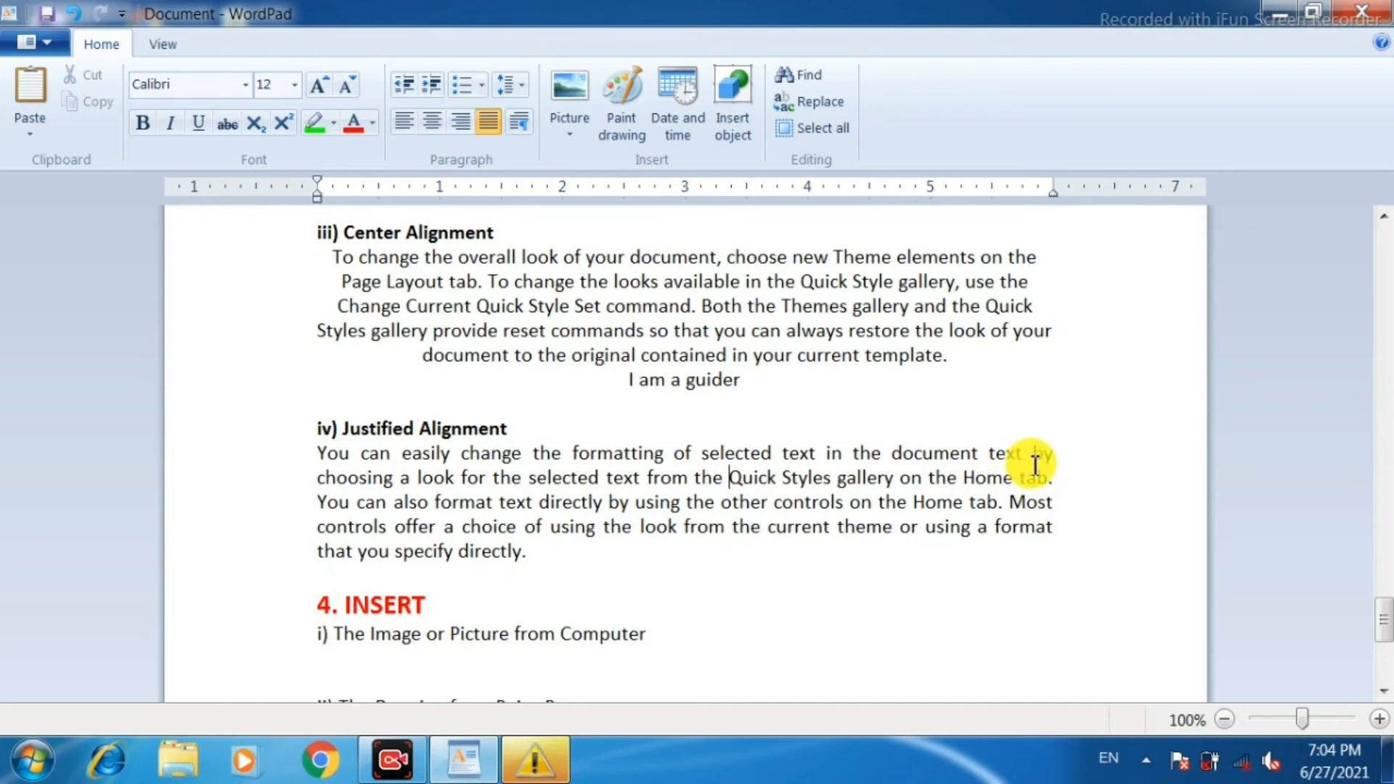
# Insert the "C++ For Hackers" cover picture from the 5. Wallpaper folder on a new line below "i) The Image or Picture from Computer".
pyautogui.scroll(-3, 1060, 457)
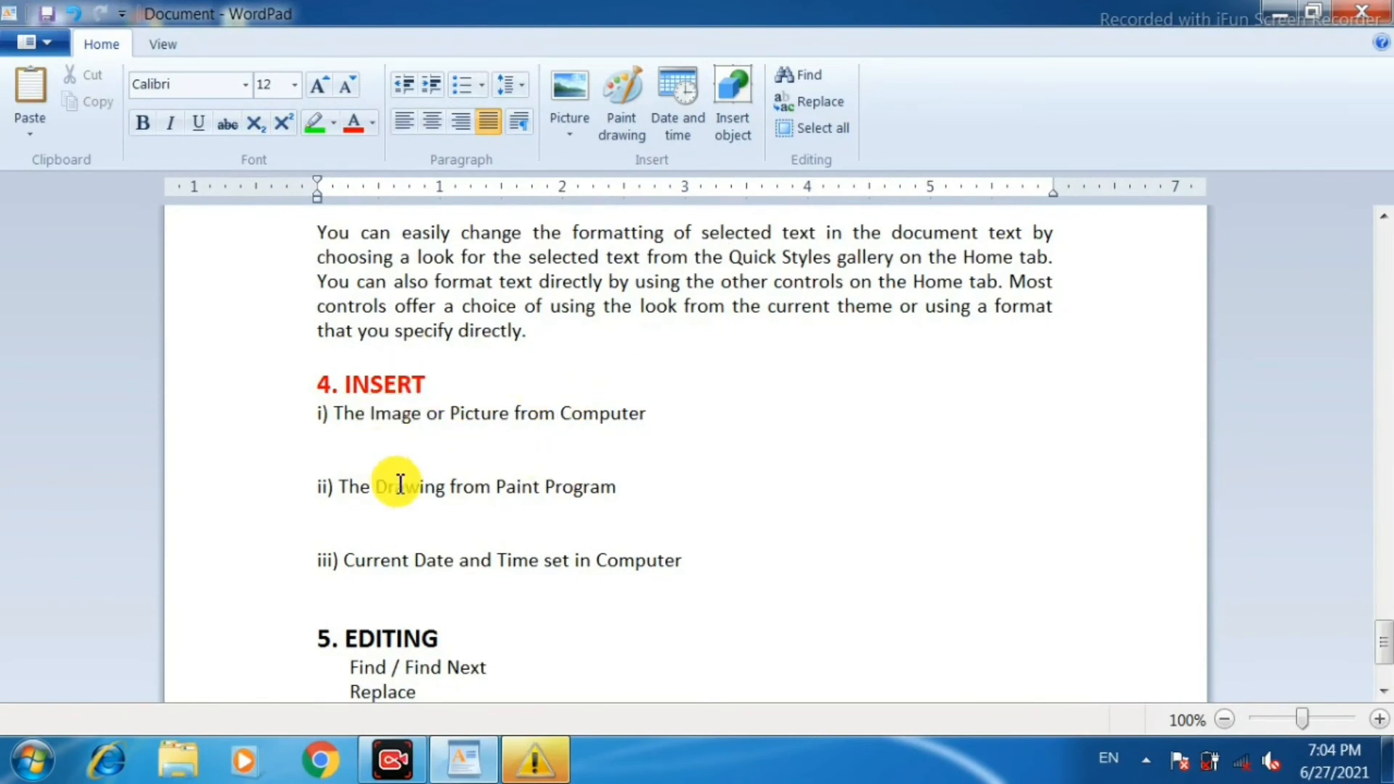
pyautogui.click(686, 413)
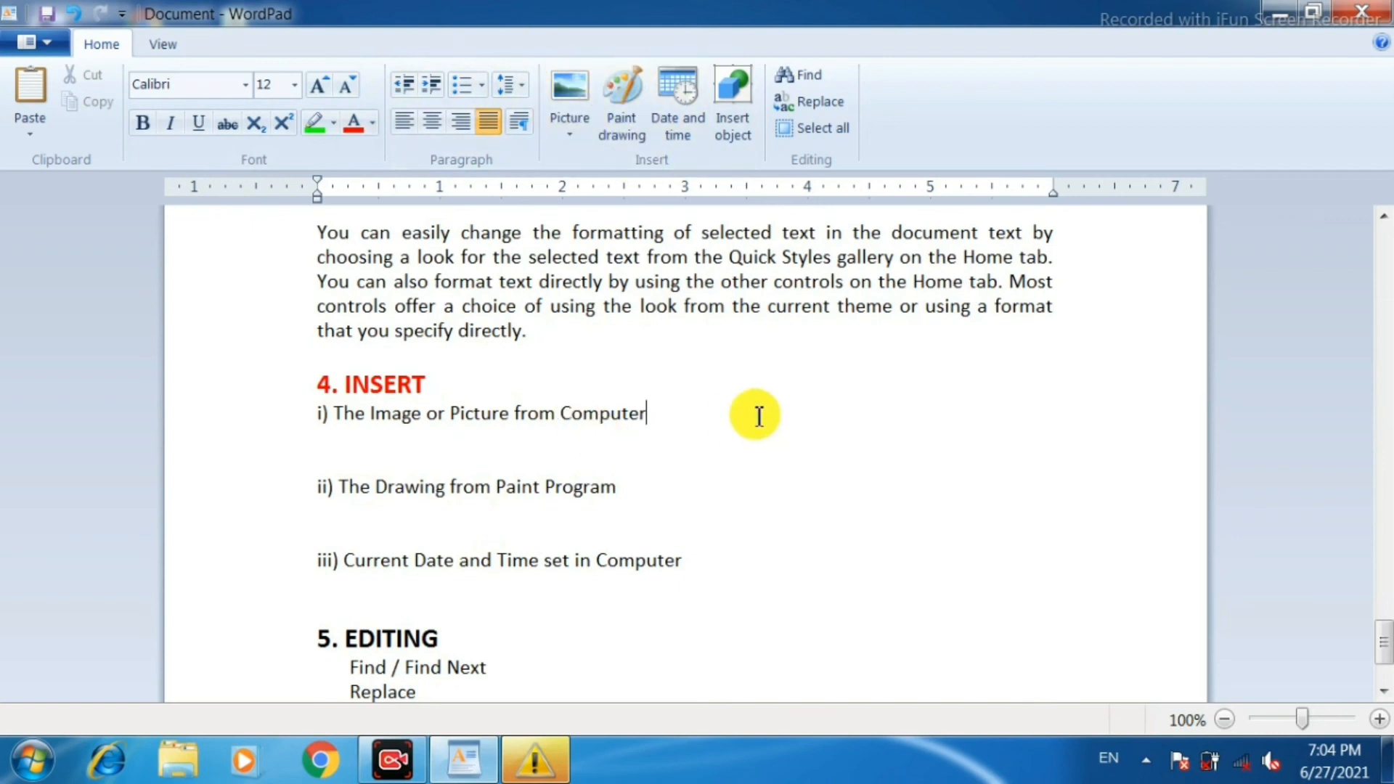
pyautogui.press('Return')
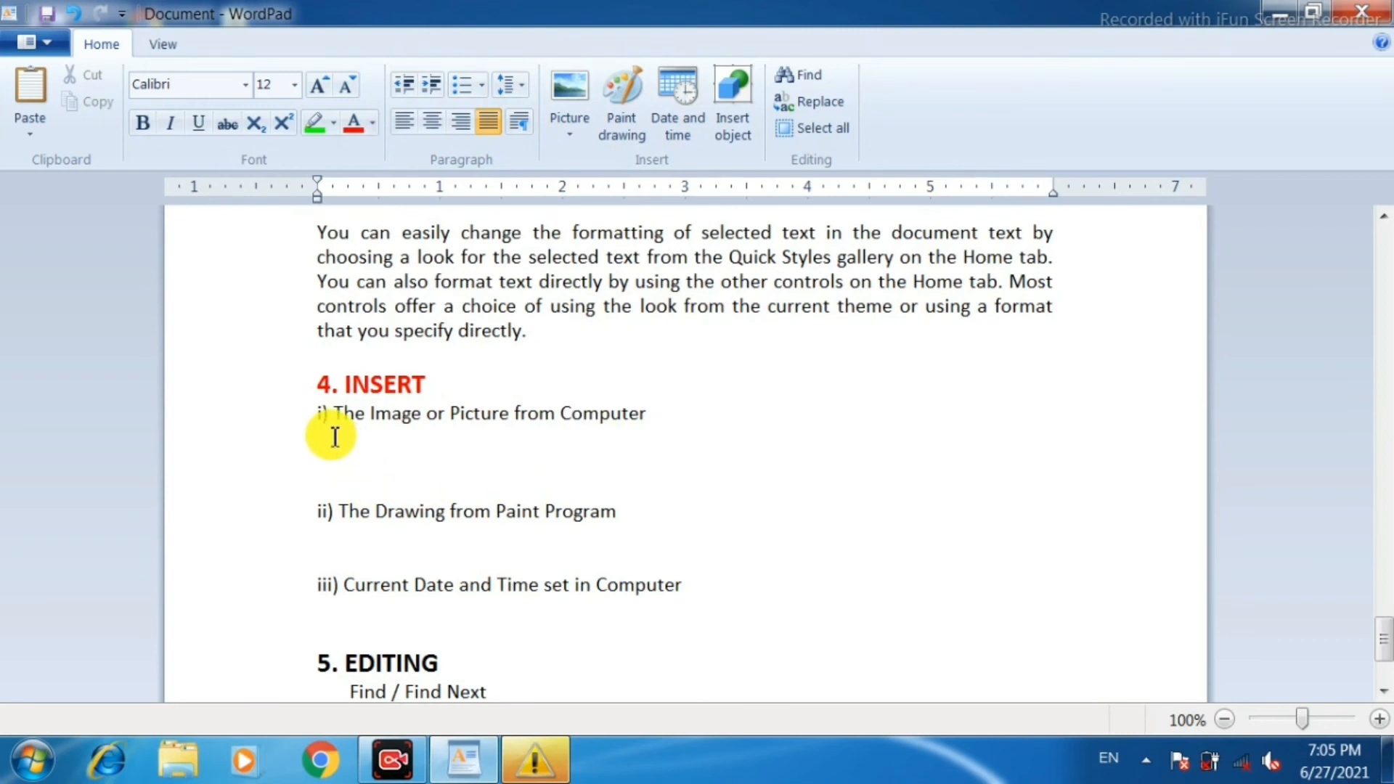
pyautogui.click(581, 136)
pyautogui.click(607, 164)
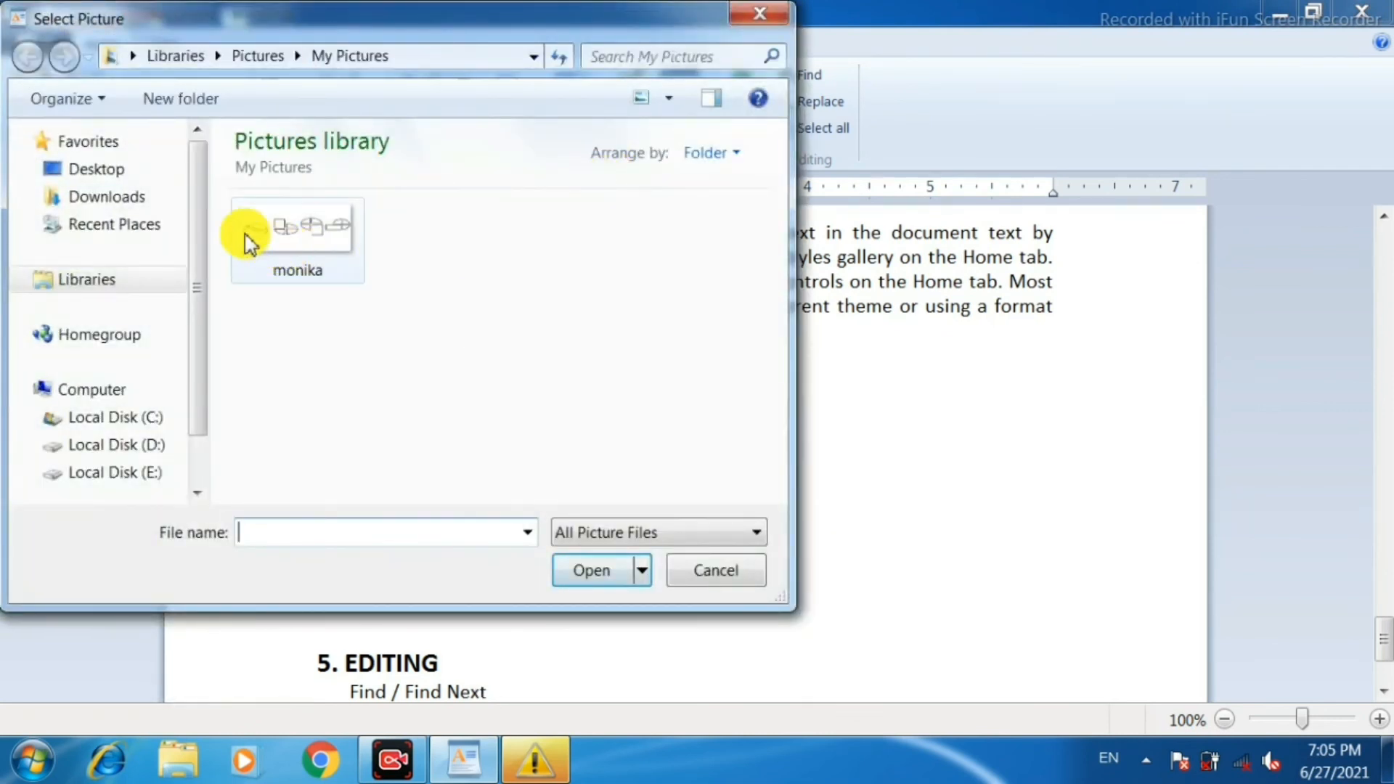
pyautogui.click(129, 232)
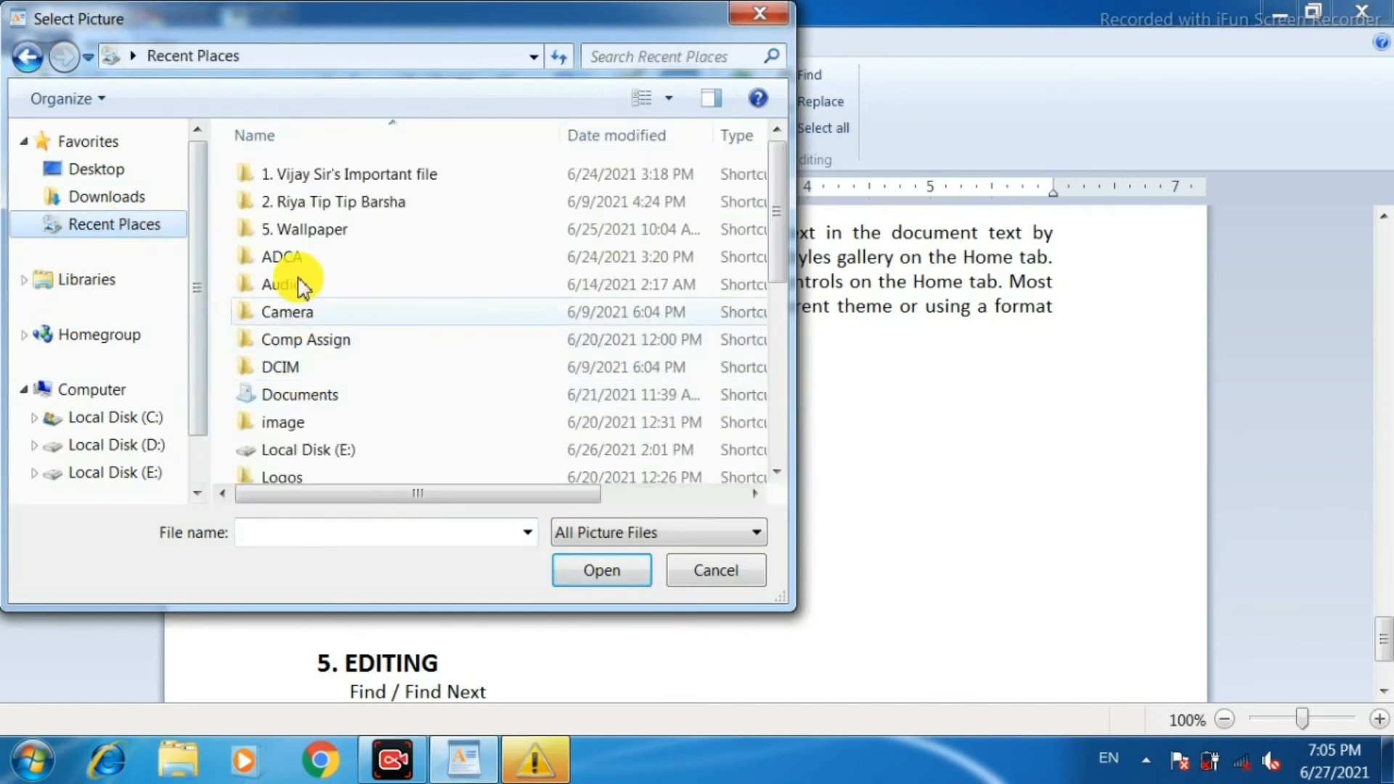
pyautogui.click(312, 231)
pyautogui.doubleClick(312, 231)
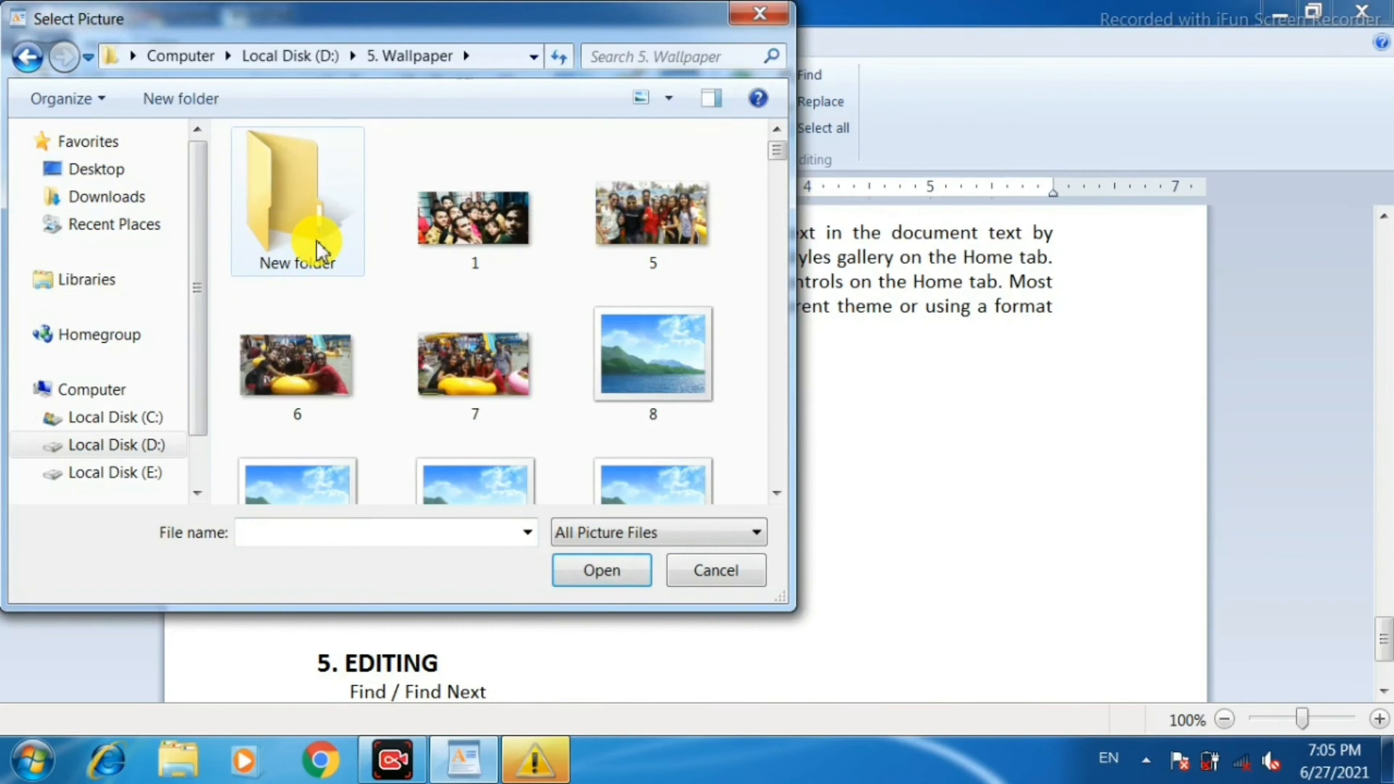
pyautogui.doubleClick(312, 234)
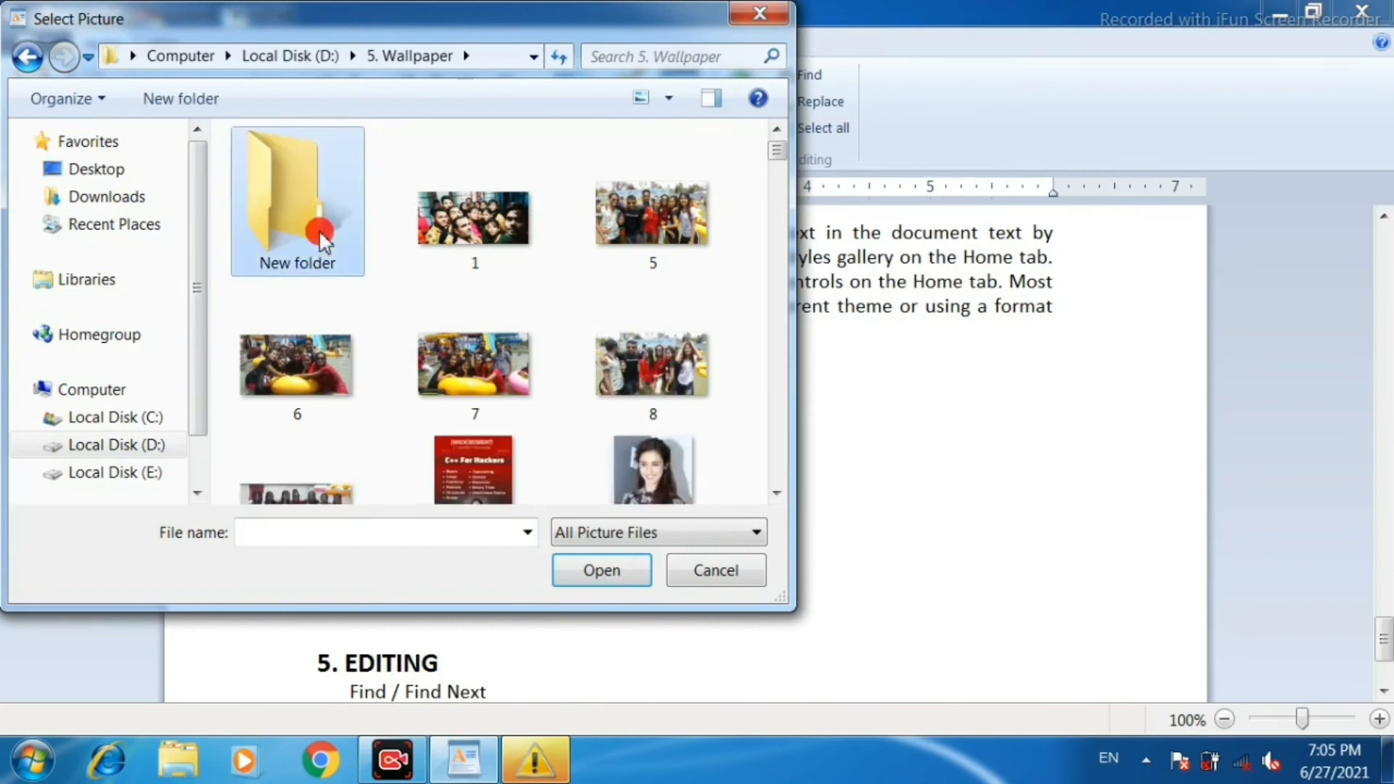
pyautogui.click(28, 57)
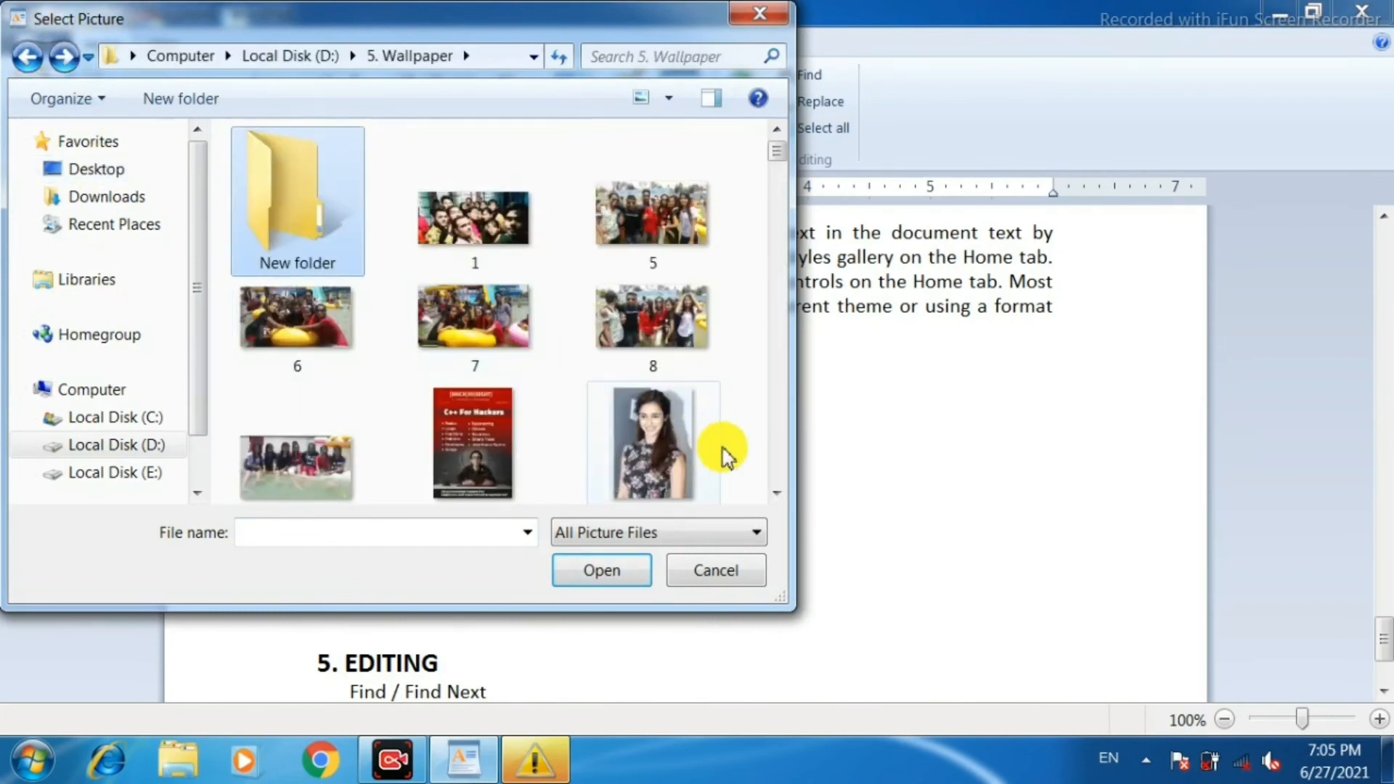
pyautogui.click(475, 443)
pyautogui.click(594, 570)
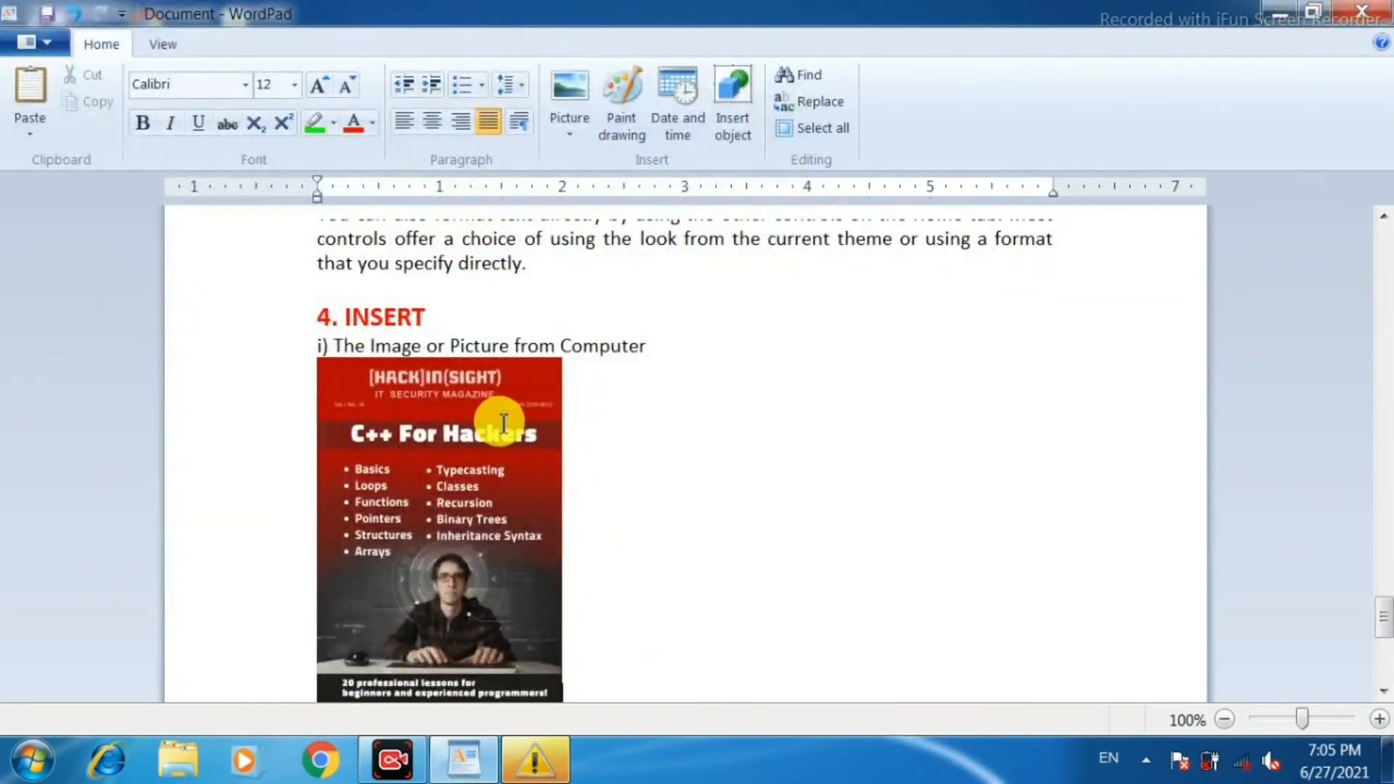
# Start a Paint drawing on a new line below "ii) The Drawing from Paint Program" and enlarge its canvas to about 666 × 363 px.
pyautogui.scroll(-10, 583, 457)
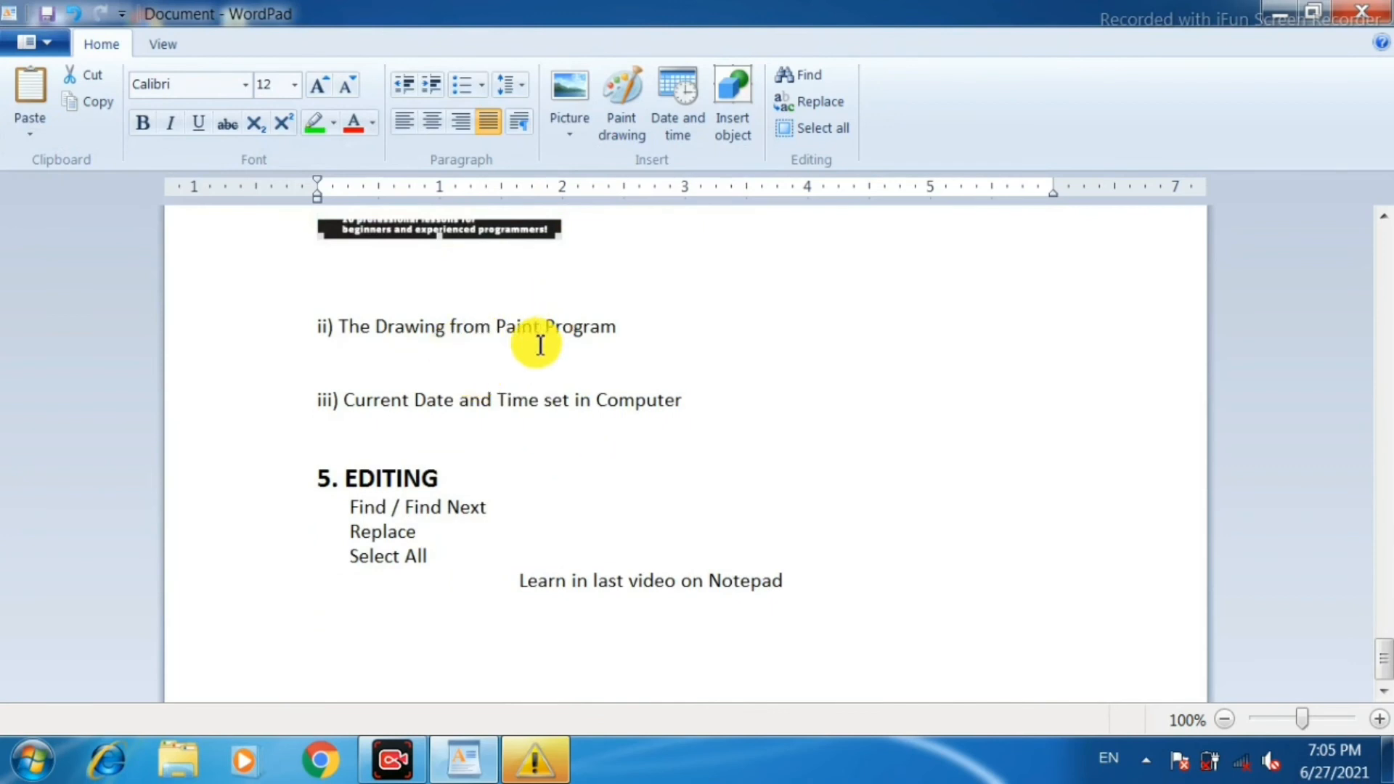
pyautogui.click(653, 330)
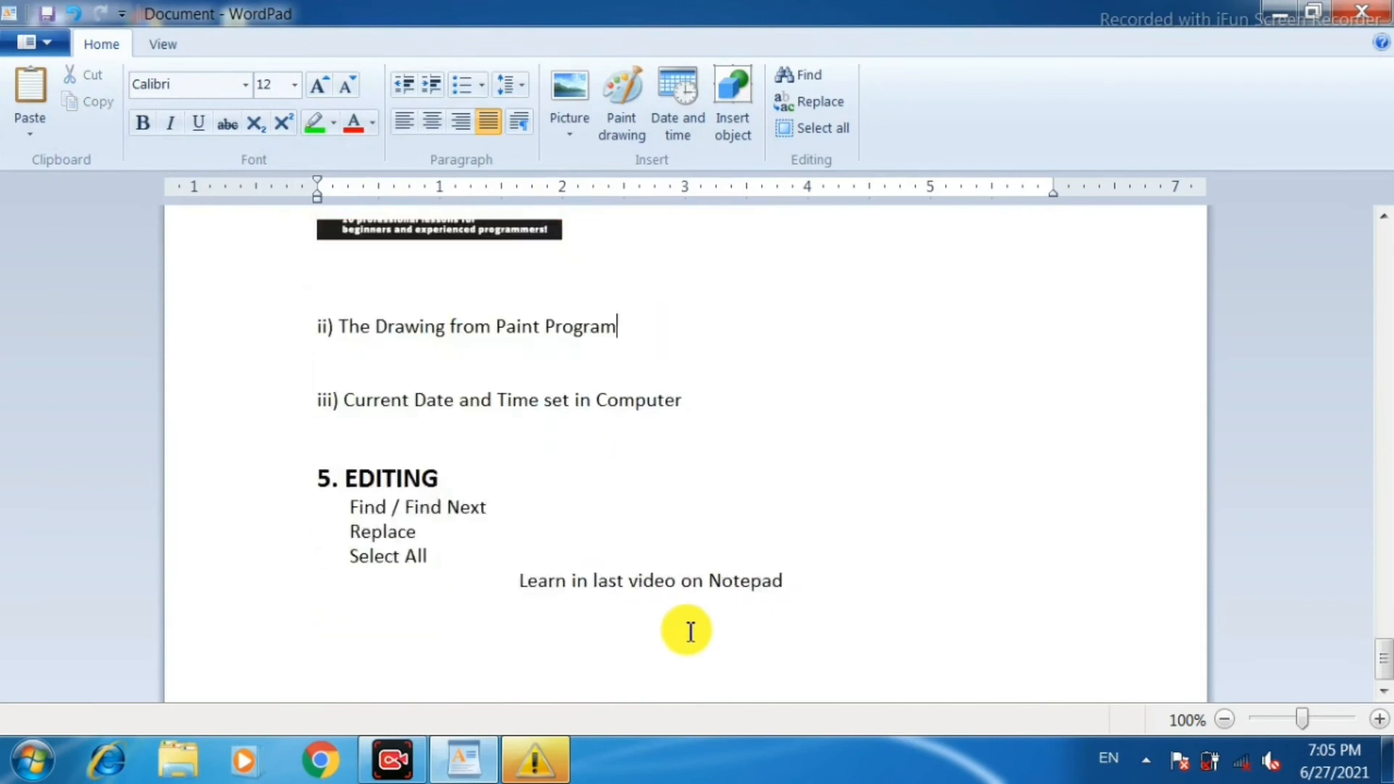
pyautogui.press('Return')
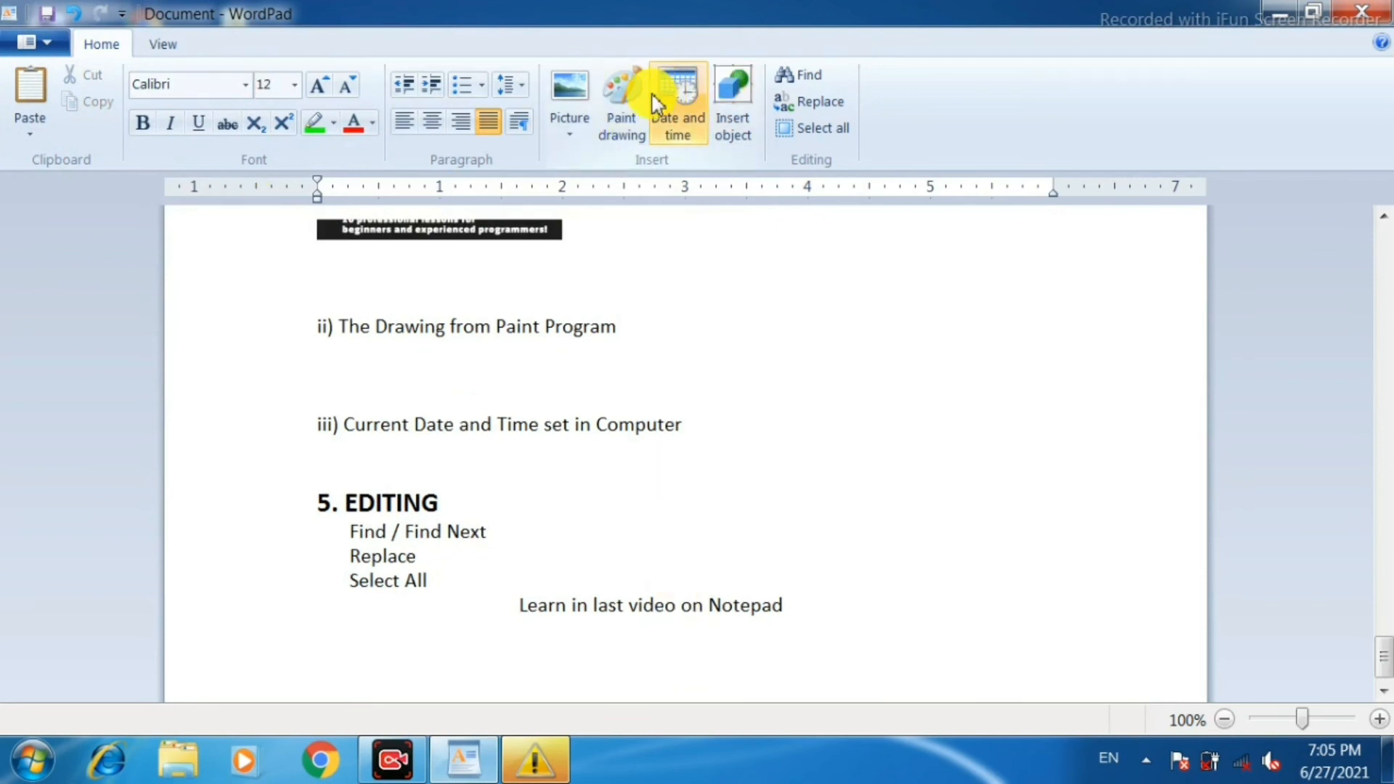
pyautogui.click(629, 89)
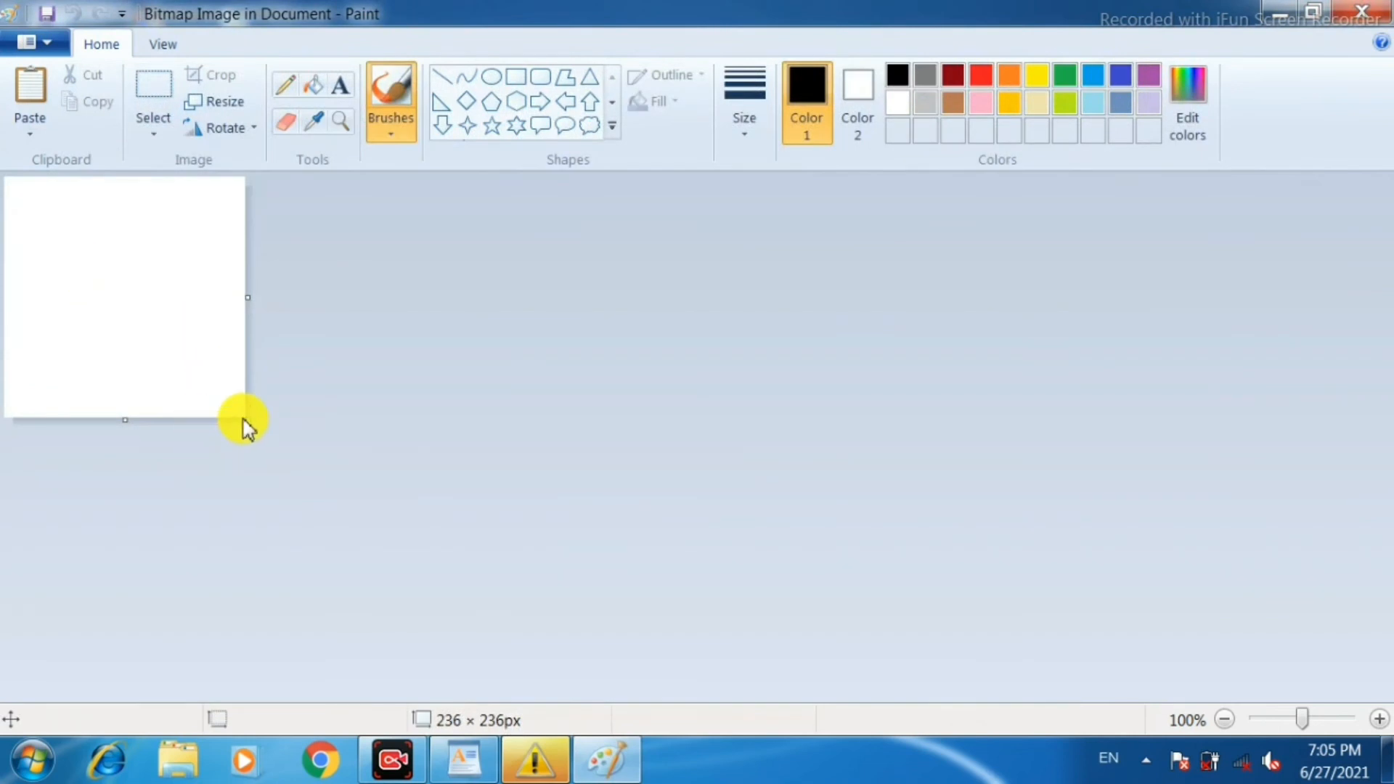
pyautogui.moveTo(351, 459); pyautogui.dragTo(687, 549)
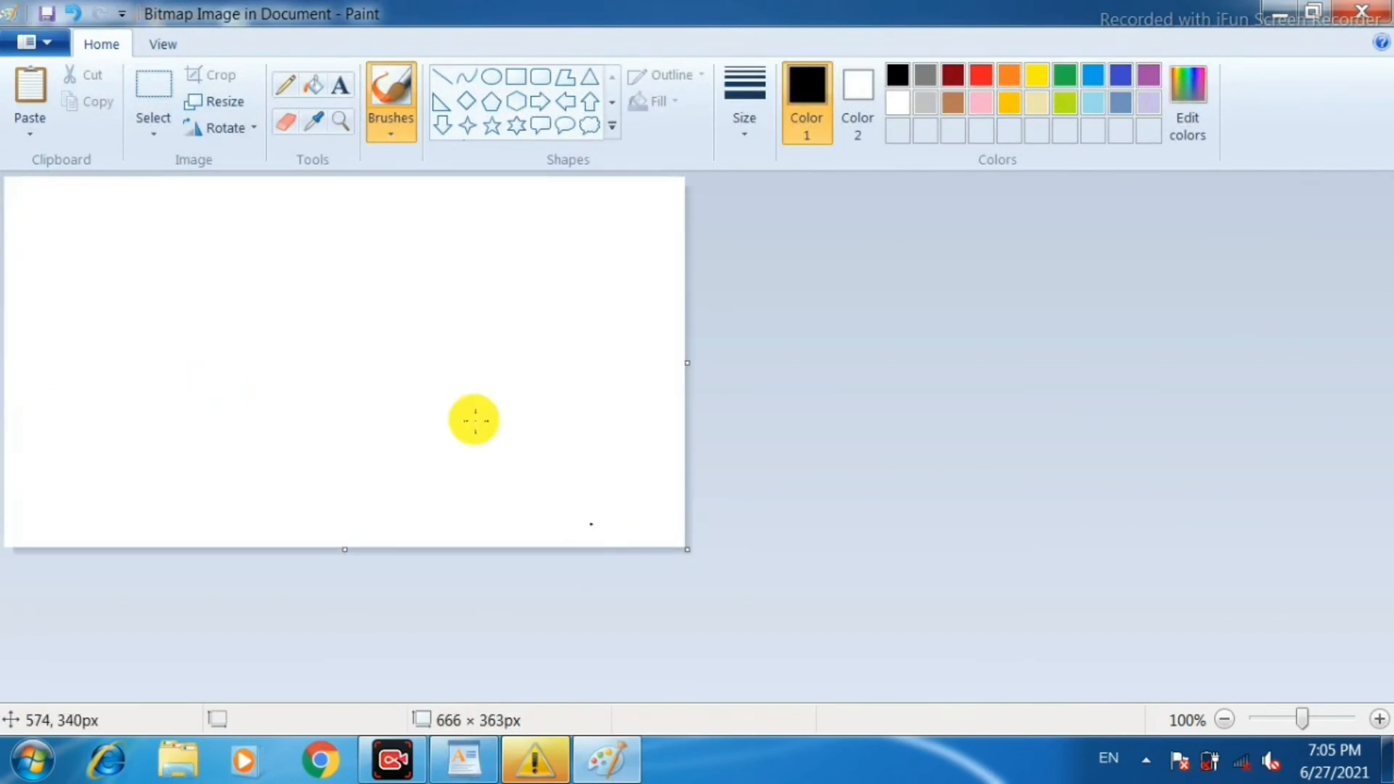
# Sketch two adjoining closed freehand outlines in black with the Pencil, side by side across the canvas.
pyautogui.click(292, 89)
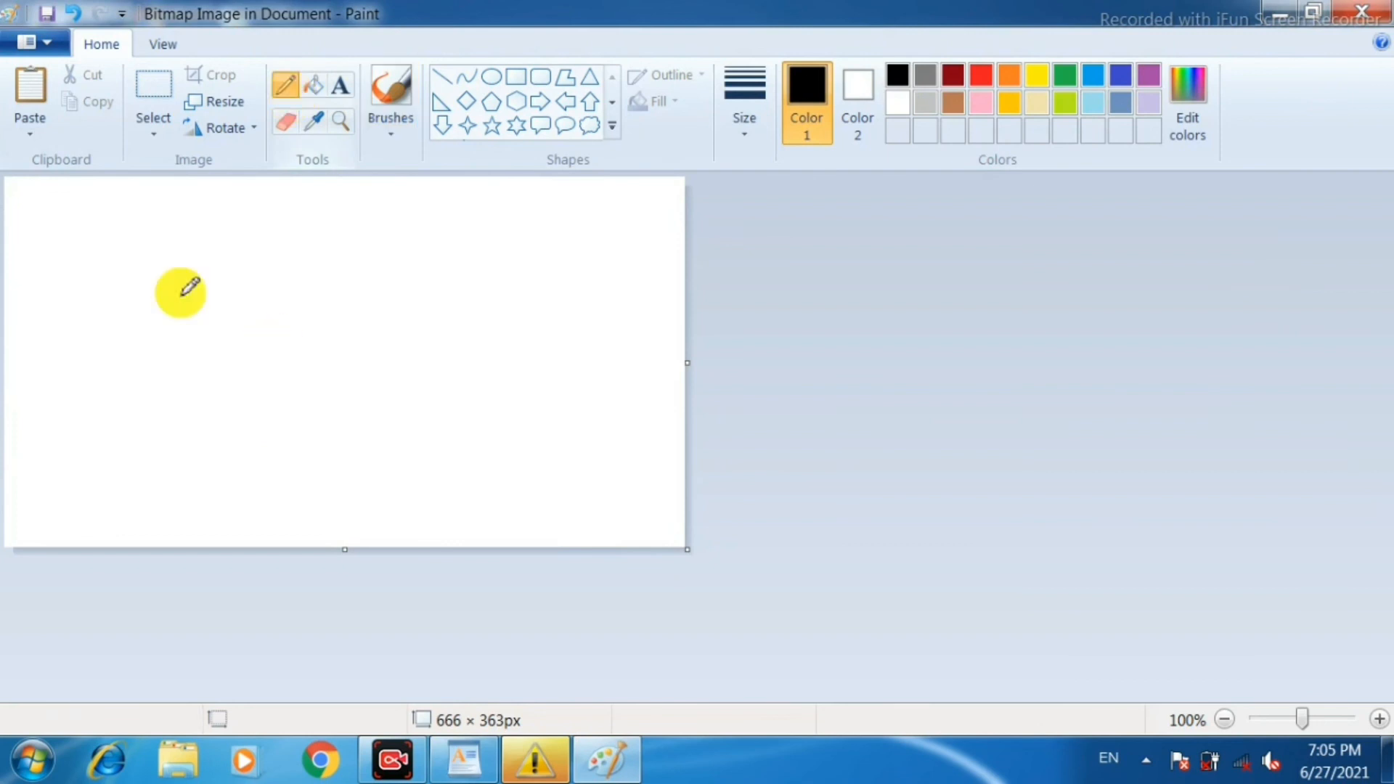
pyautogui.moveTo(199, 252)
pyautogui.mouseDown()
pyautogui.moveTo(150, 302)
pyautogui.moveTo(82, 501)
pyautogui.mouseUp()
pyautogui.moveTo(164, 517)
pyautogui.mouseDown()
pyautogui.moveTo(372, 460)
pyautogui.moveTo(326, 290)
pyautogui.moveTo(224, 240)
pyautogui.moveTo(195, 258)
pyautogui.mouseUp()
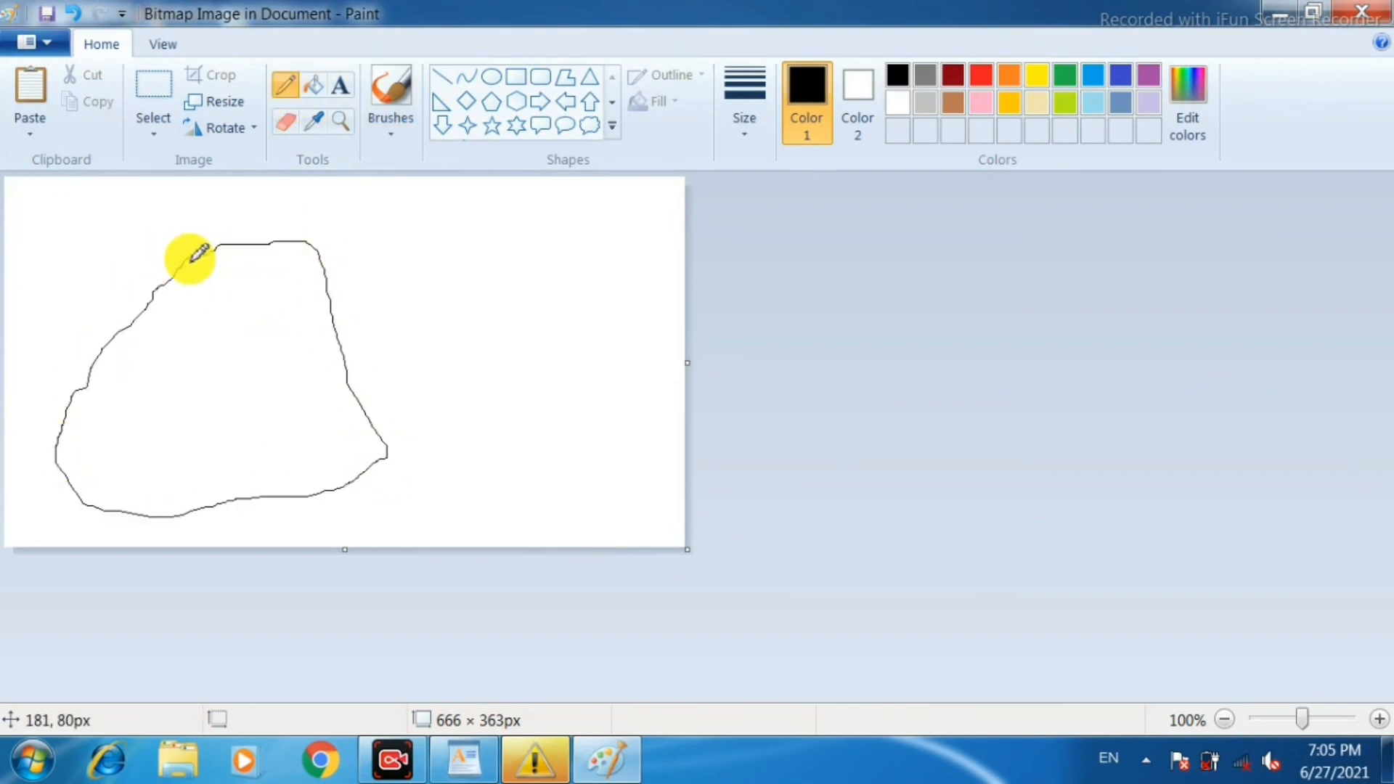
pyautogui.moveTo(323, 251)
pyautogui.mouseDown()
pyautogui.moveTo(551, 240)
pyautogui.moveTo(651, 324)
pyautogui.moveTo(667, 434)
pyautogui.moveTo(546, 476)
pyautogui.moveTo(399, 470)
pyautogui.moveTo(375, 456)
pyautogui.mouseUp()
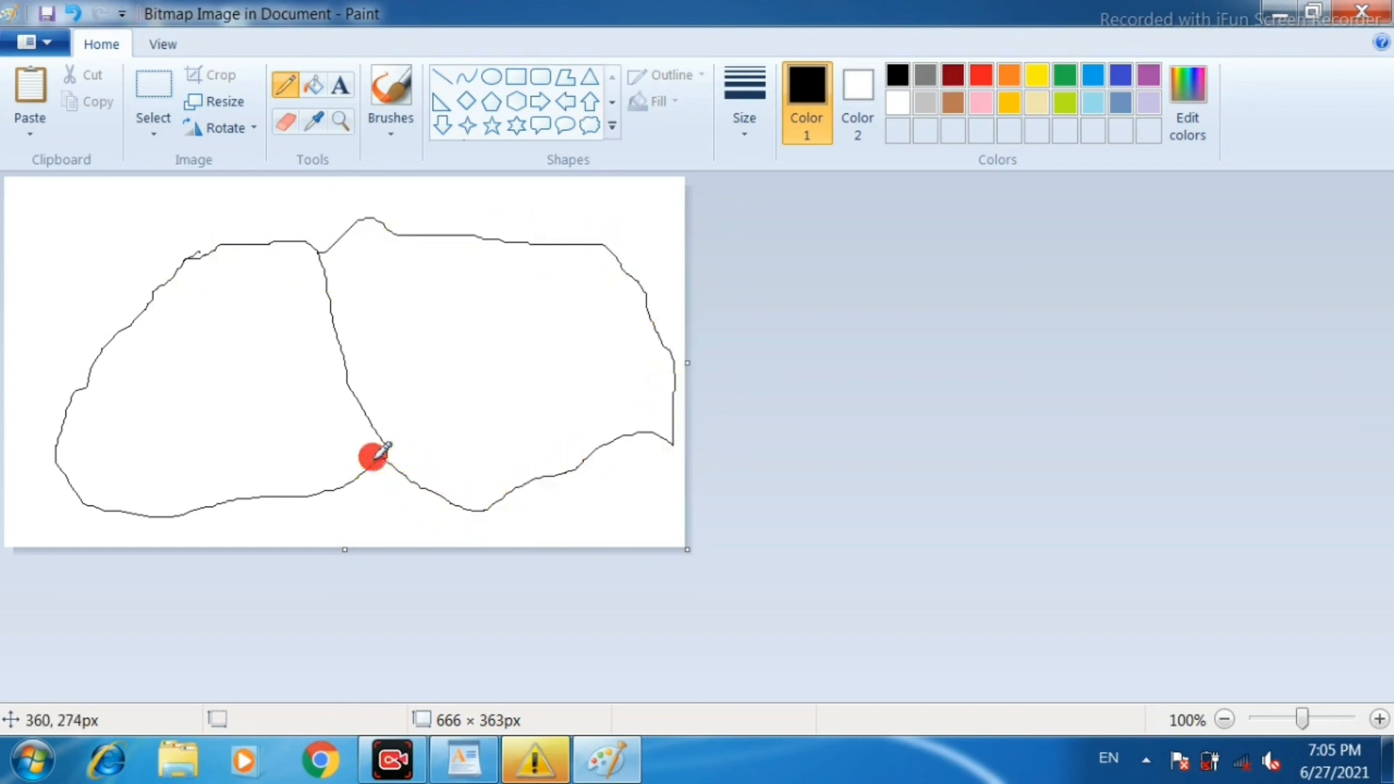
# Fill the left outline with red and the right one with yellow, and return to the WordPad document with the drawing.
pyautogui.click(980, 77)
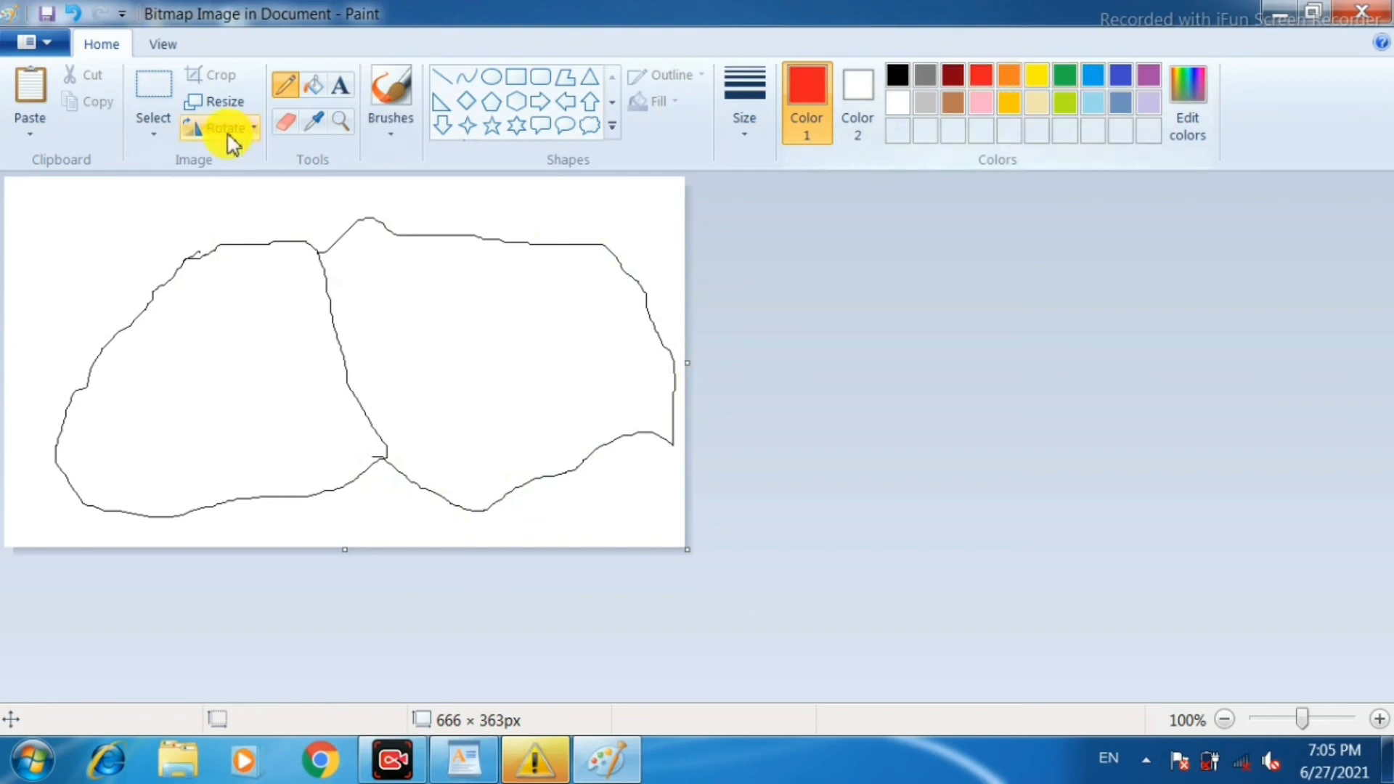
pyautogui.click(317, 84)
pyautogui.click(274, 374)
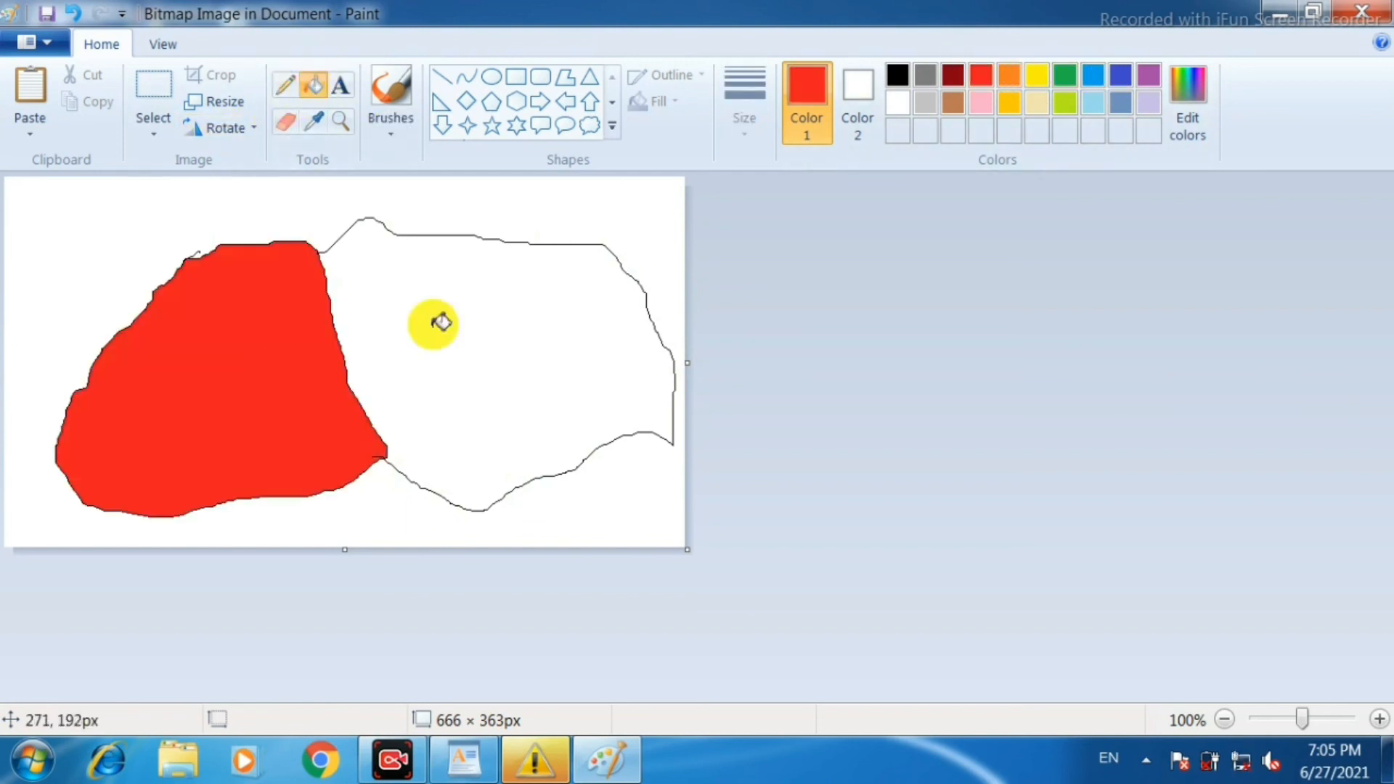
pyautogui.click(1039, 75)
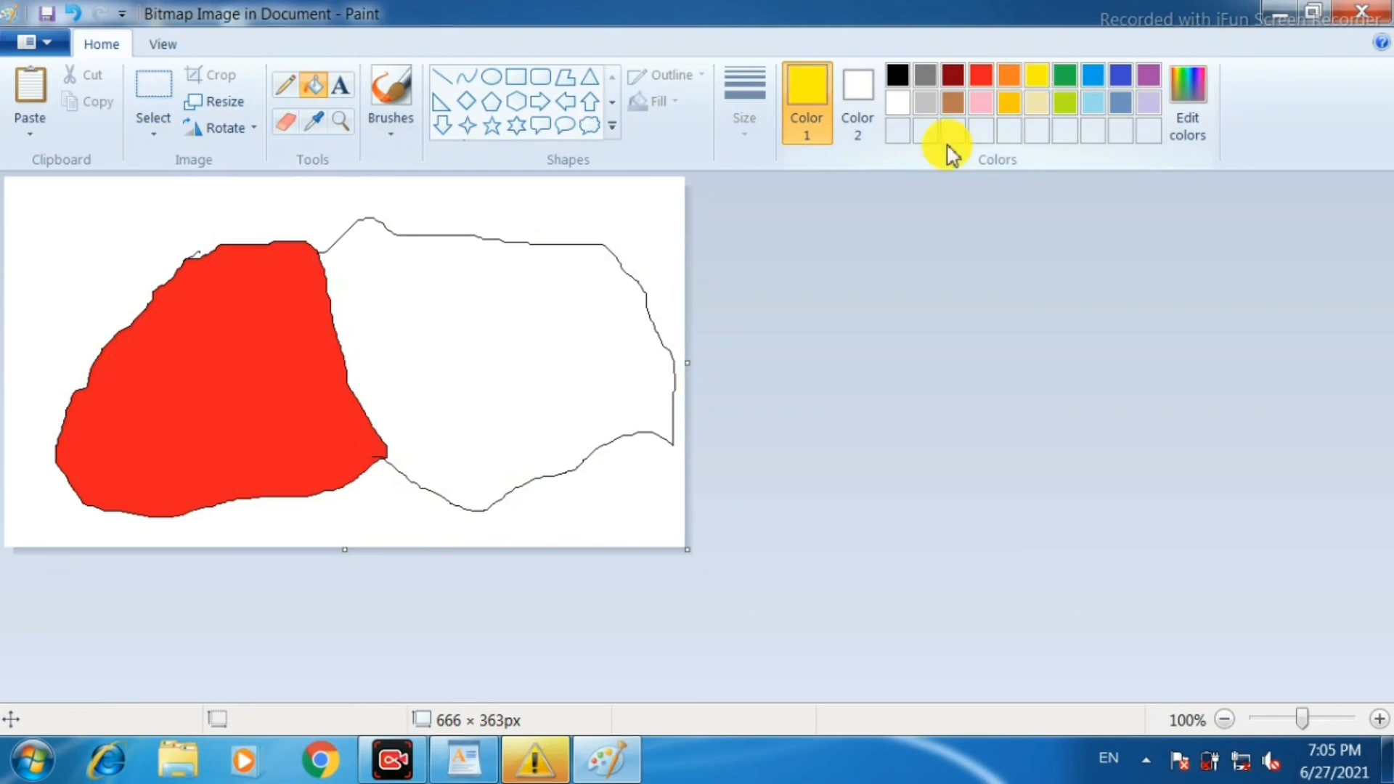
pyautogui.click(456, 345)
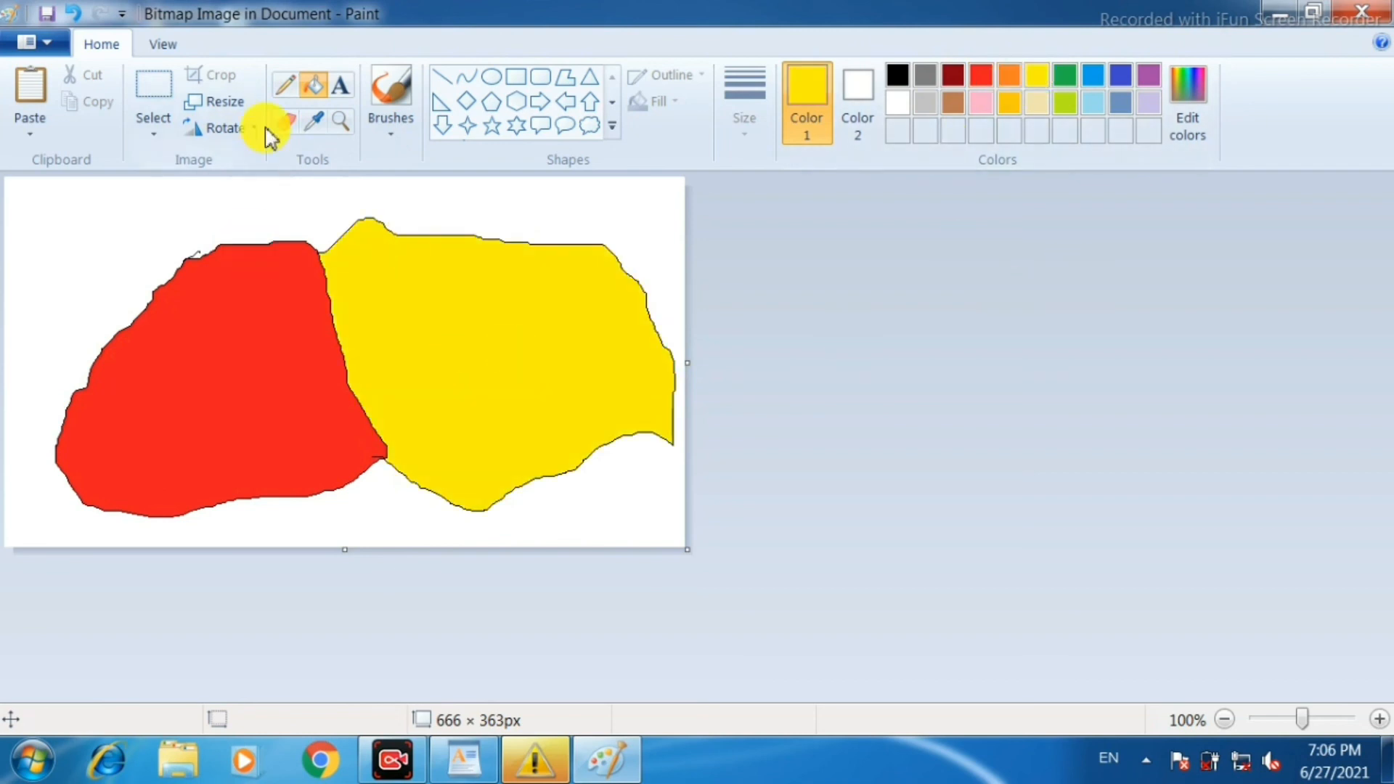
pyautogui.click(1374, 16)
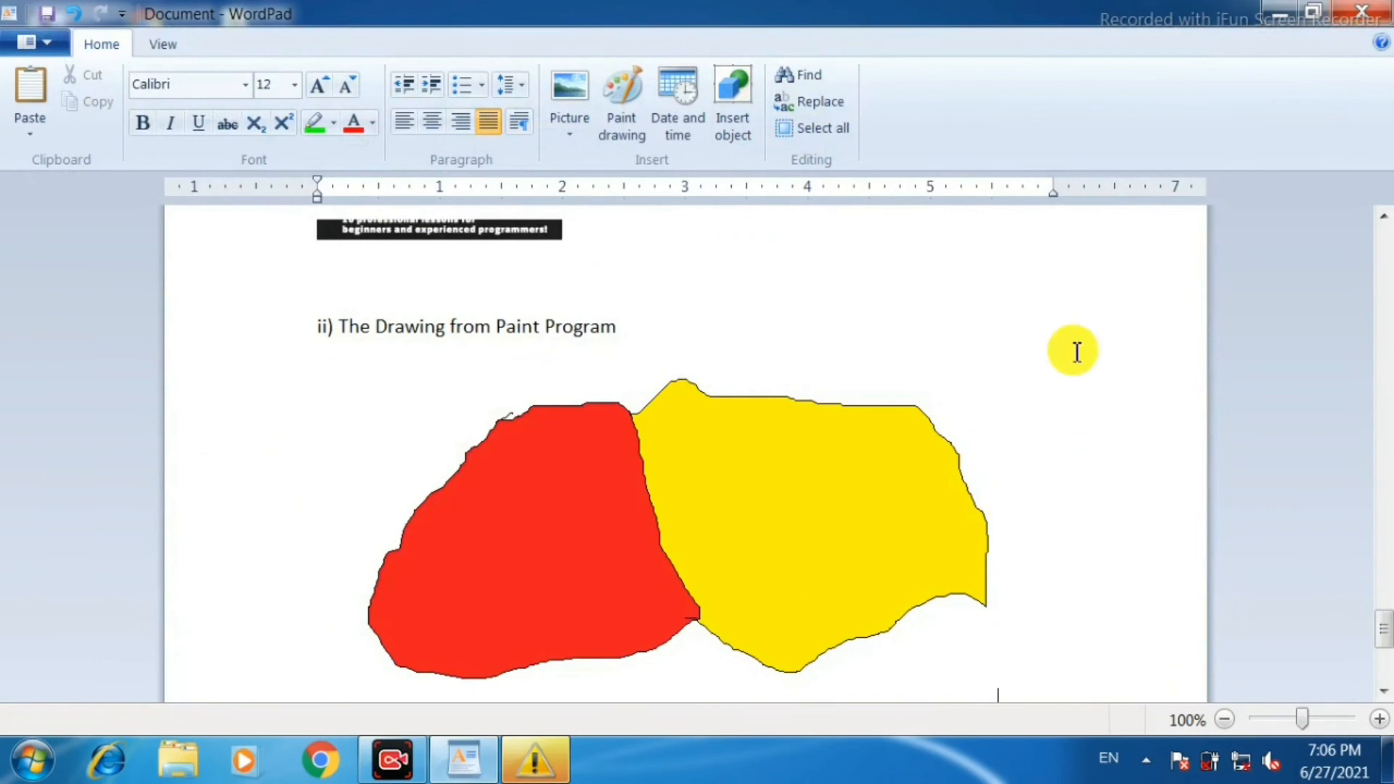
# Shrink the inserted Paint drawing proportionally to about 3.7 inches wide on the ruler.
pyautogui.scroll(-5, 467, 513)
pyautogui.scroll(6, 575, 393)
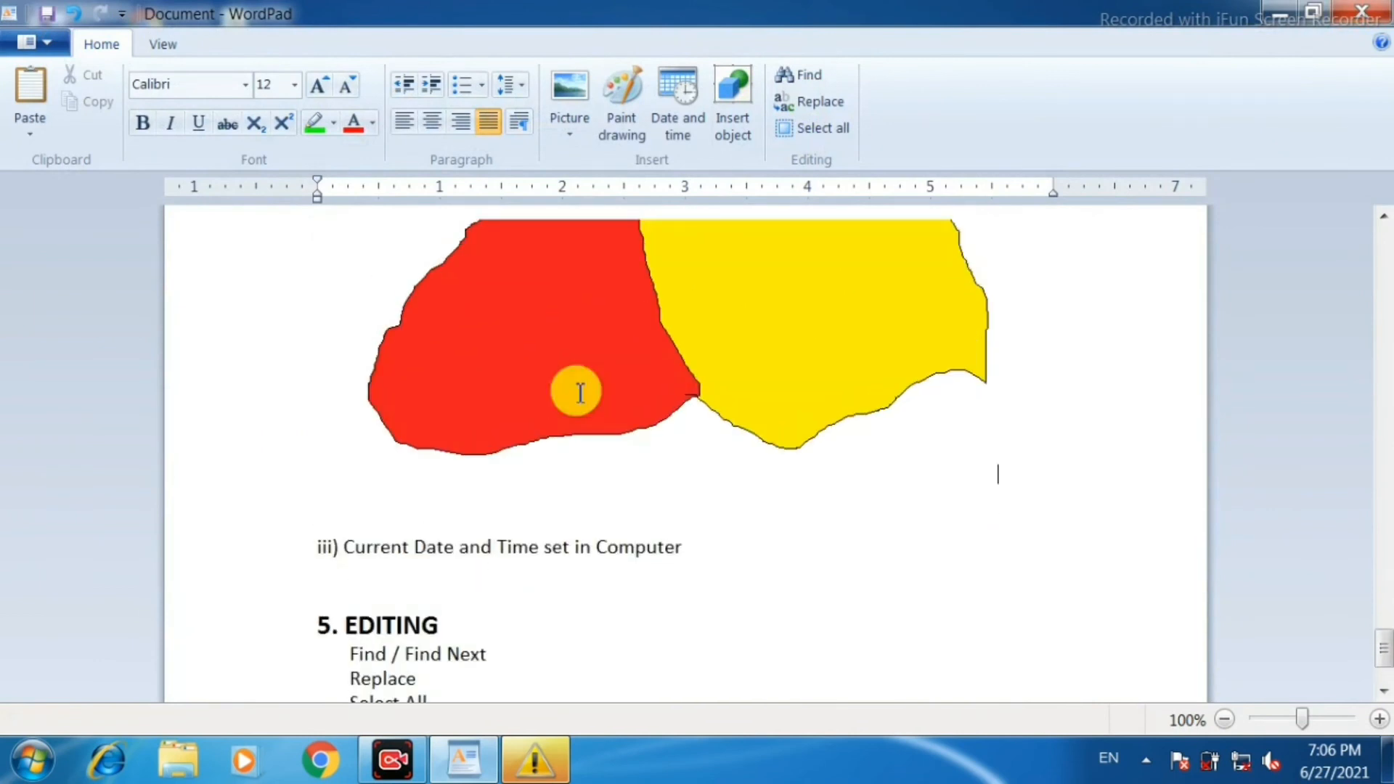
pyautogui.click(790, 421)
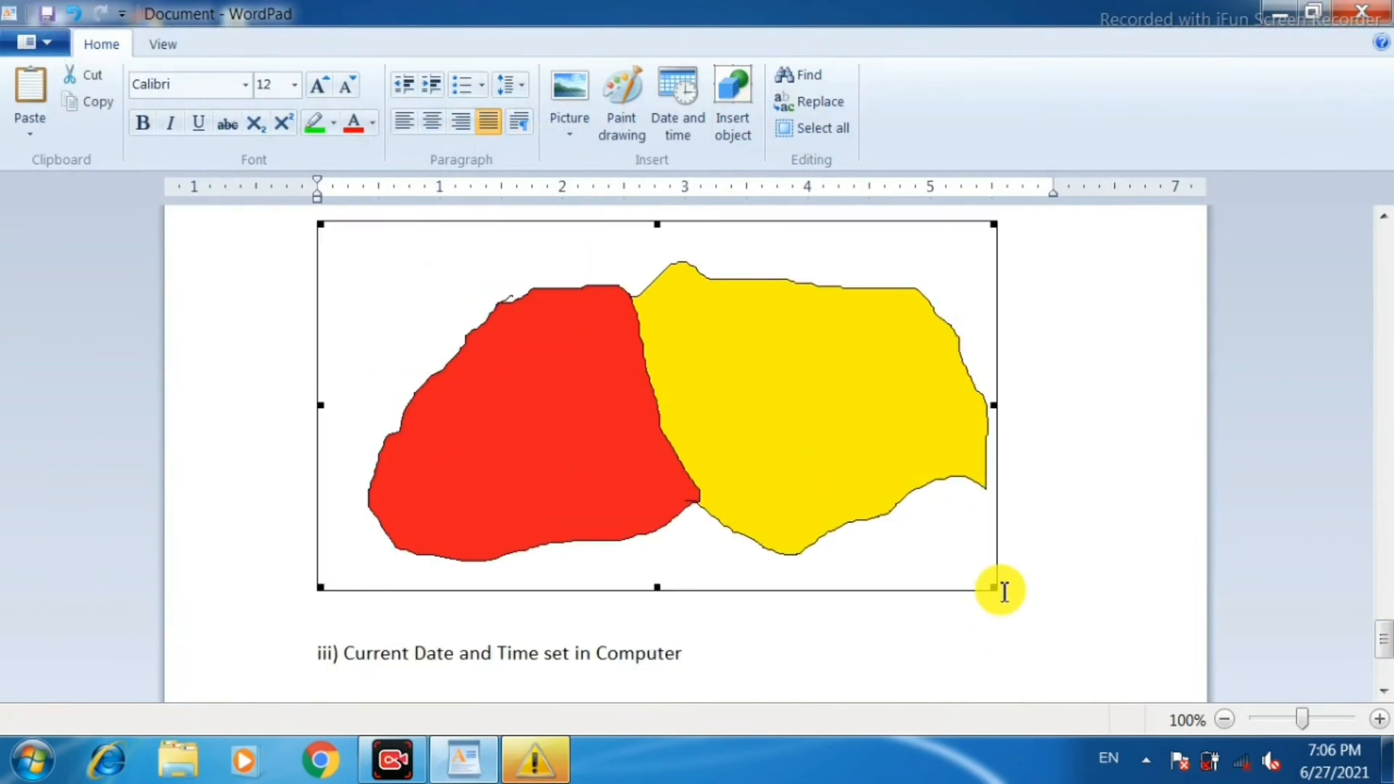
pyautogui.moveTo(992, 585); pyautogui.dragTo(774, 489)
pyautogui.scroll(12, 884, 481)
pyautogui.scroll(-10, 881, 492)
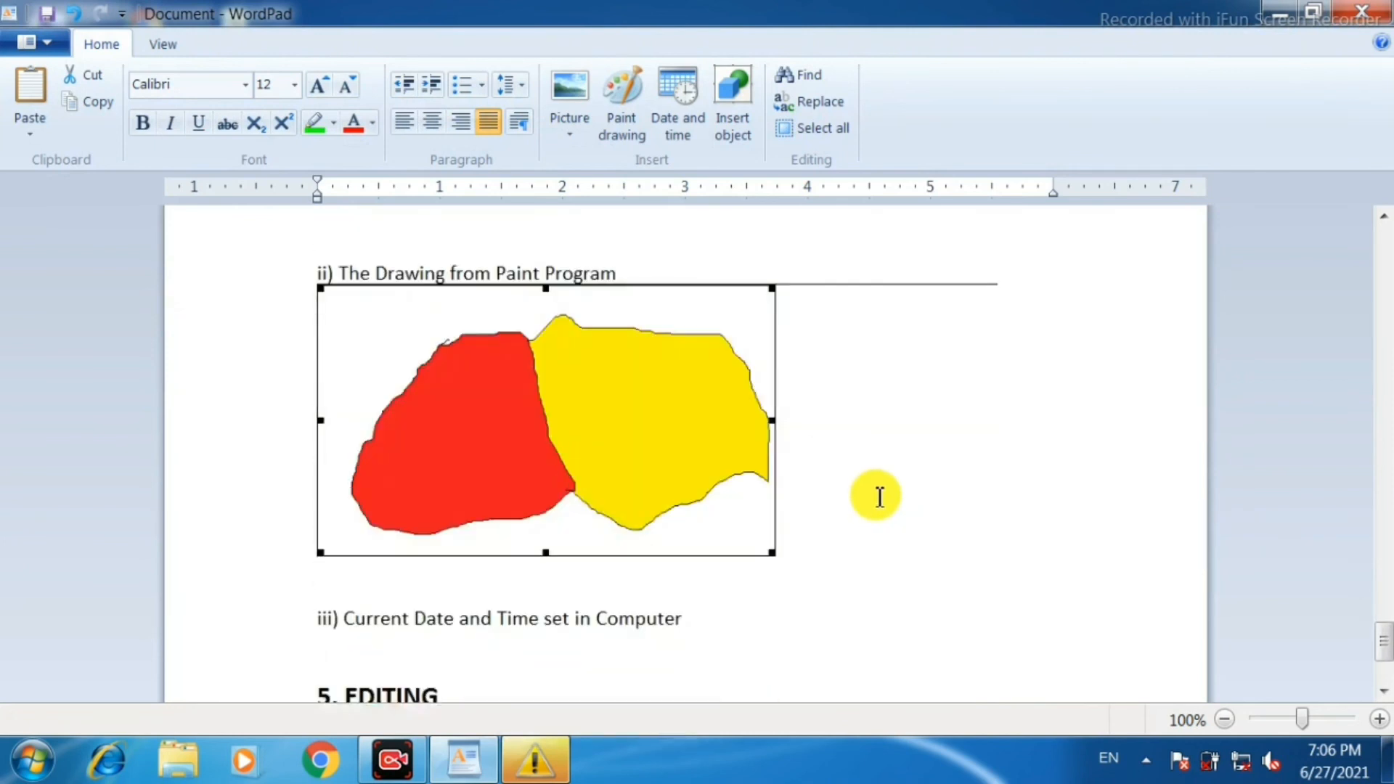
pyautogui.click(845, 390)
pyautogui.click(519, 447)
pyautogui.scroll(11, 615, 444)
pyautogui.click(533, 374)
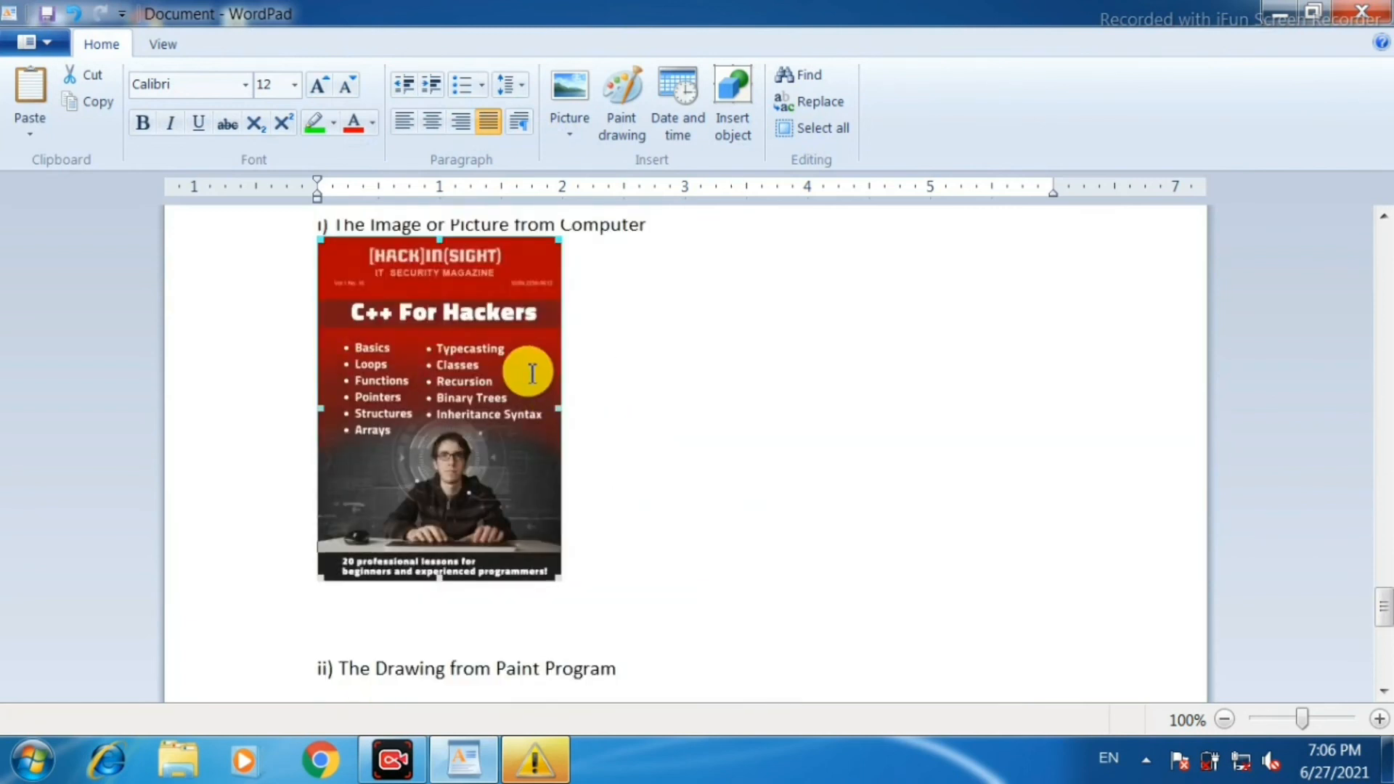
# Insert the current date in the format "Sunday, June 27, 2021" on the line below "iii) Current Date and Time set in Computer".
pyautogui.scroll(-12, 543, 370)
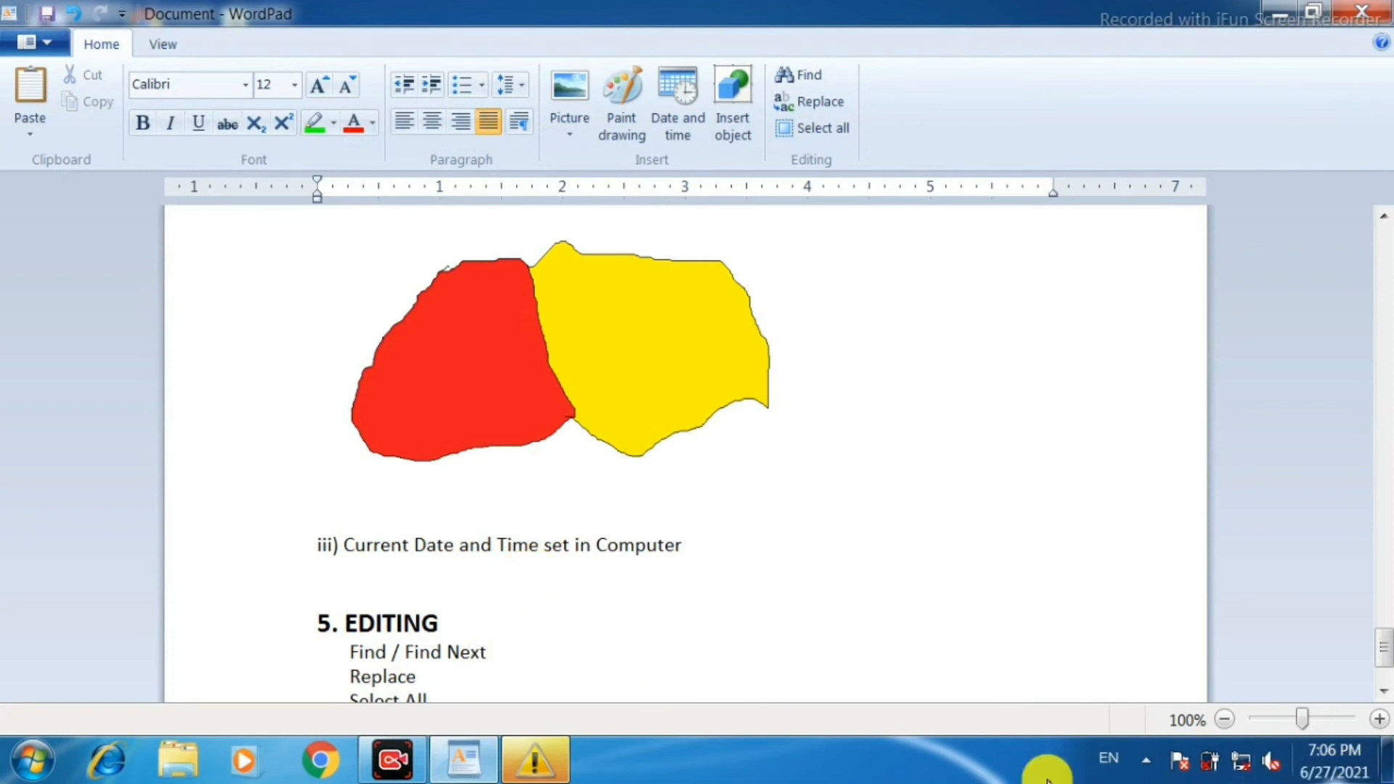
pyautogui.click(684, 96)
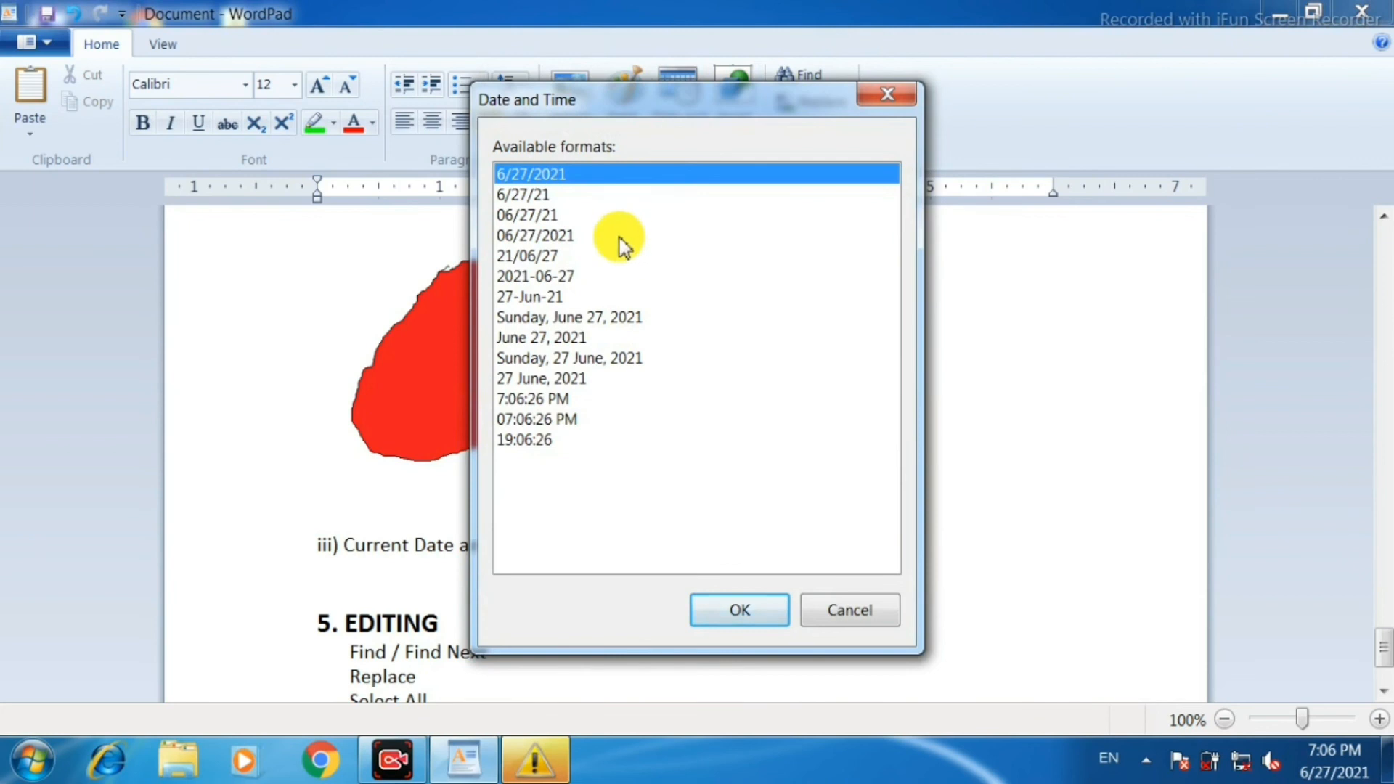
pyautogui.click(594, 318)
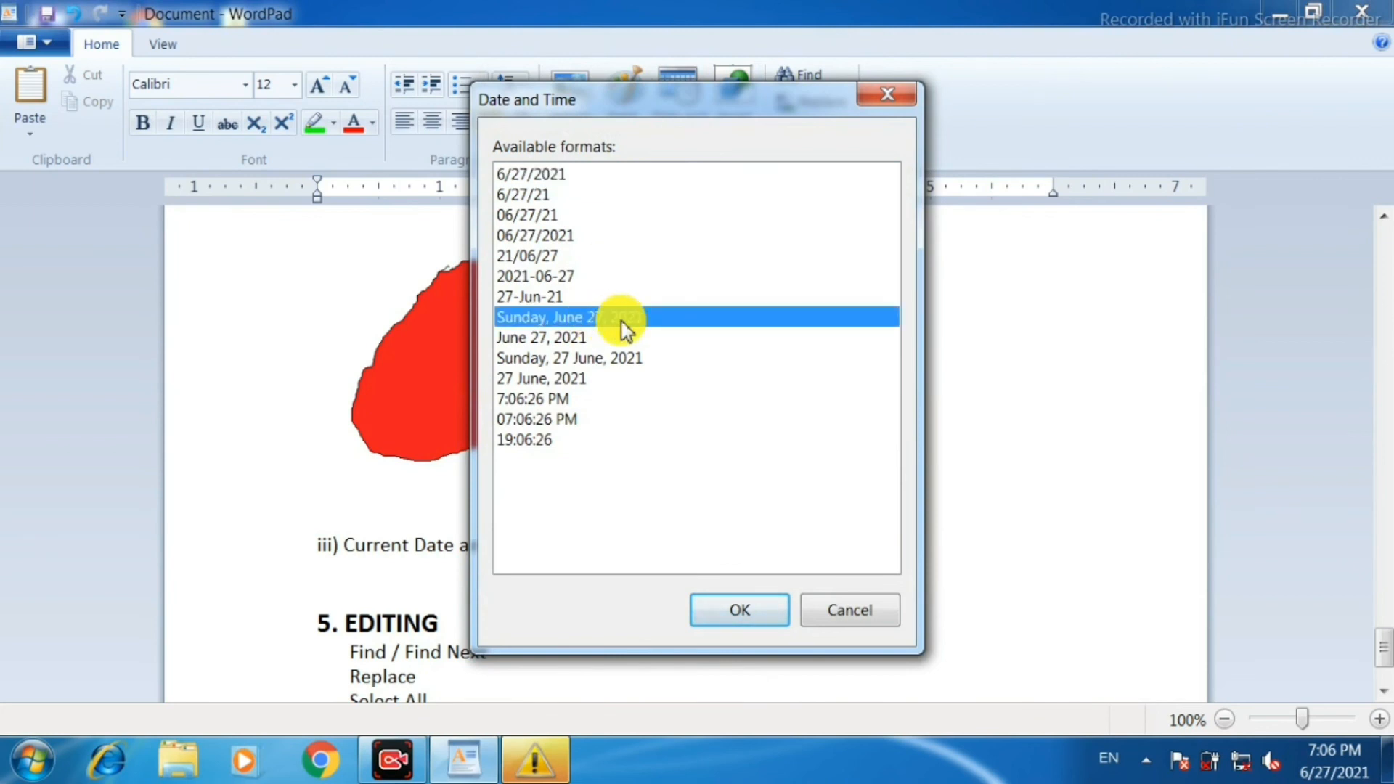
pyautogui.click(744, 614)
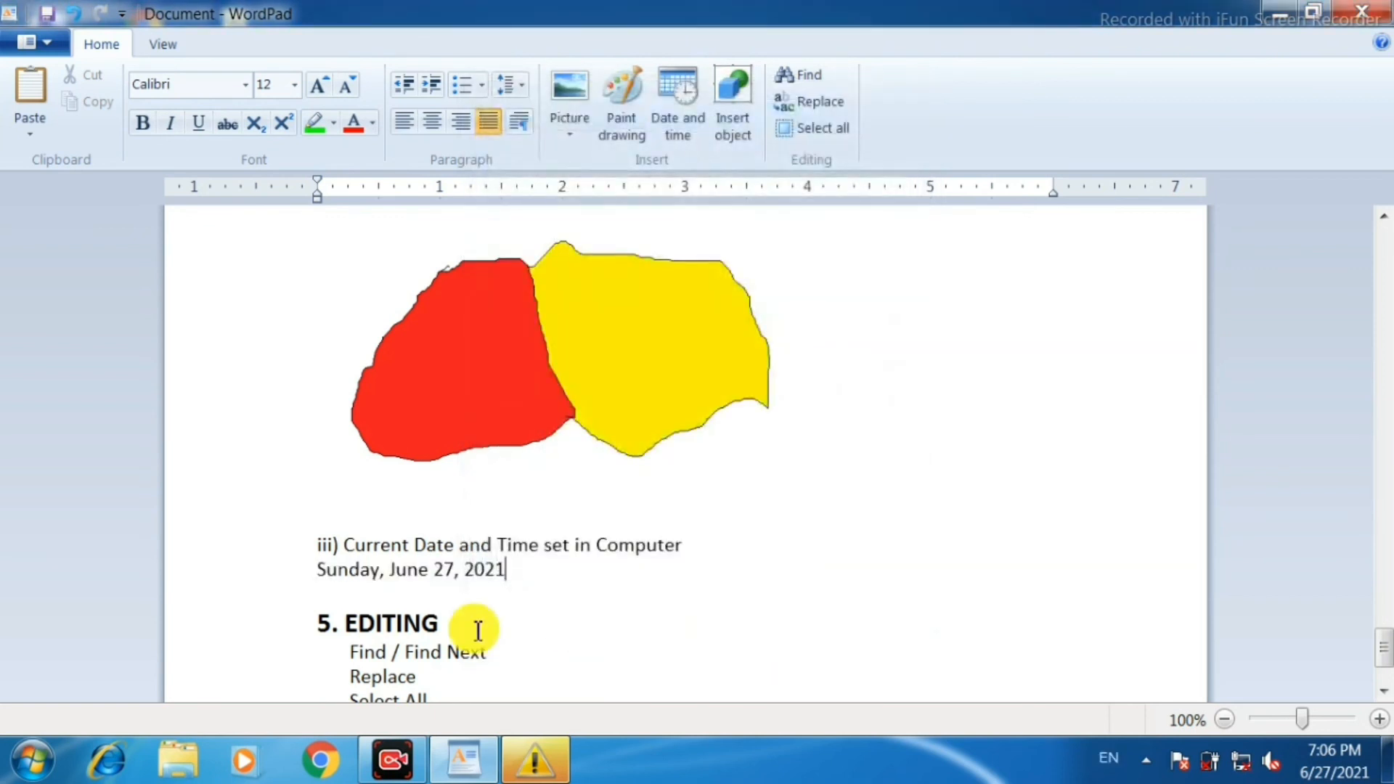
# Enlarge the inserted date line to font size 22.
pyautogui.click(285, 574)
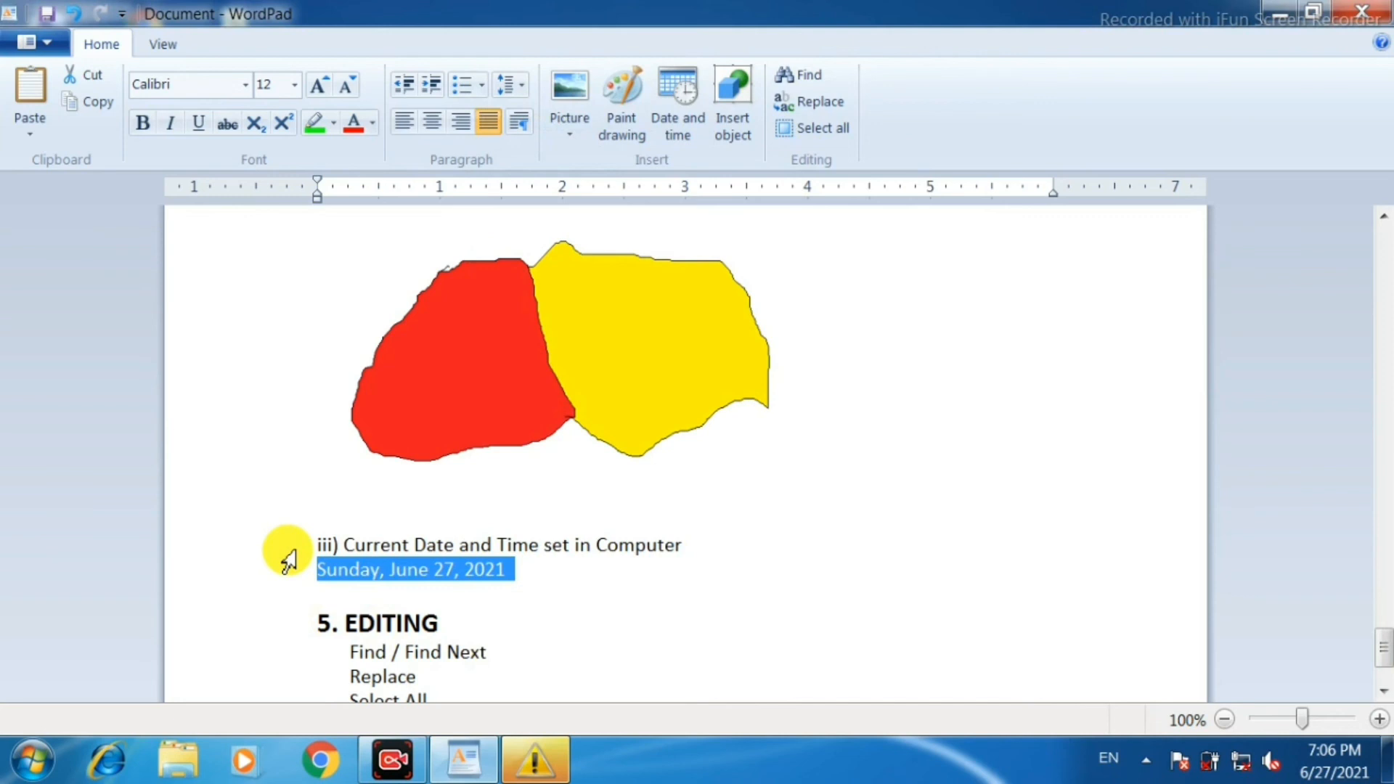
pyautogui.hotkey('ctrl', 'shift', '>')
pyautogui.hotkey('ctrl', 'shift', '>')
pyautogui.hotkey('ctrl', 'shift', '>')
pyautogui.hotkey('ctrl', 'shift', '>')
pyautogui.hotkey('ctrl', 'shift', '>')
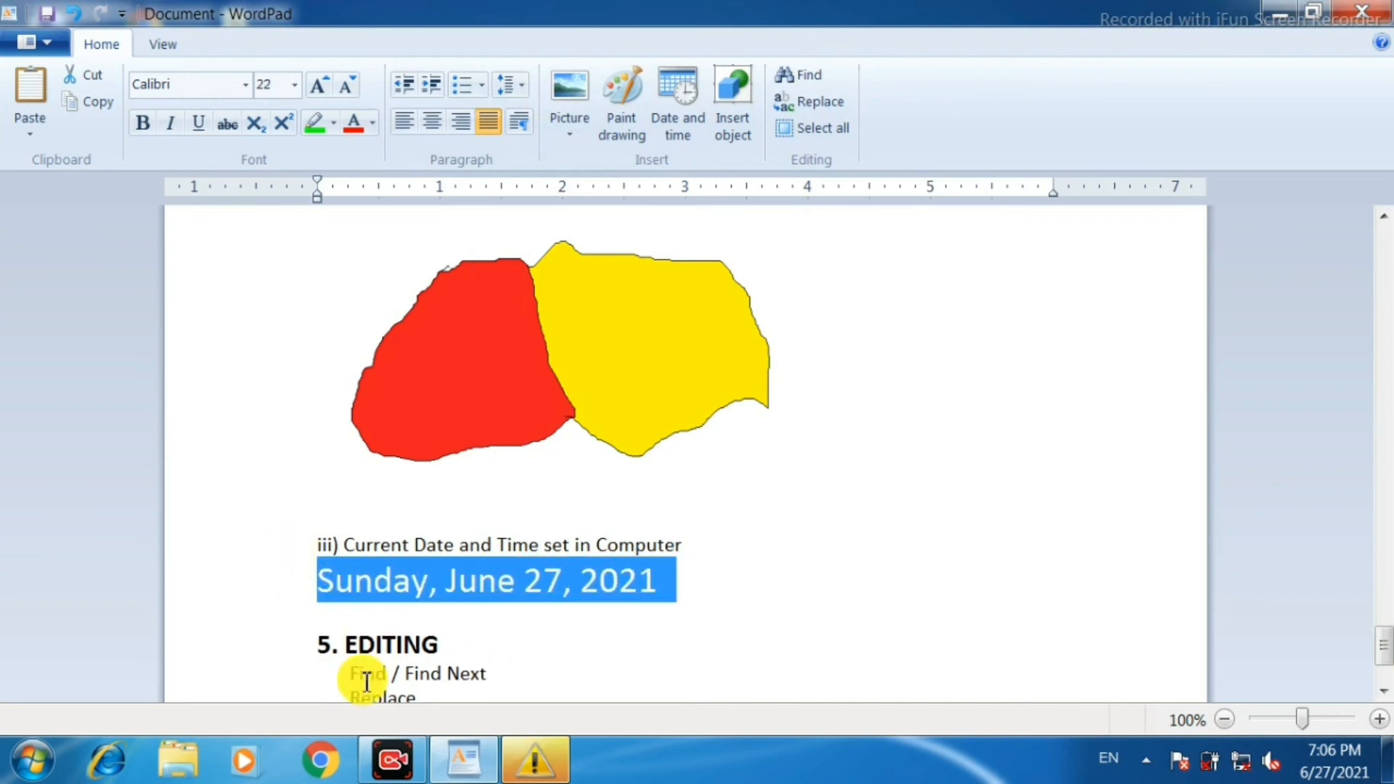
pyautogui.click(459, 644)
# Make the line "Learn in last video on Notepad" in the Editing section bold.
pyautogui.scroll(-2, 864, 599)
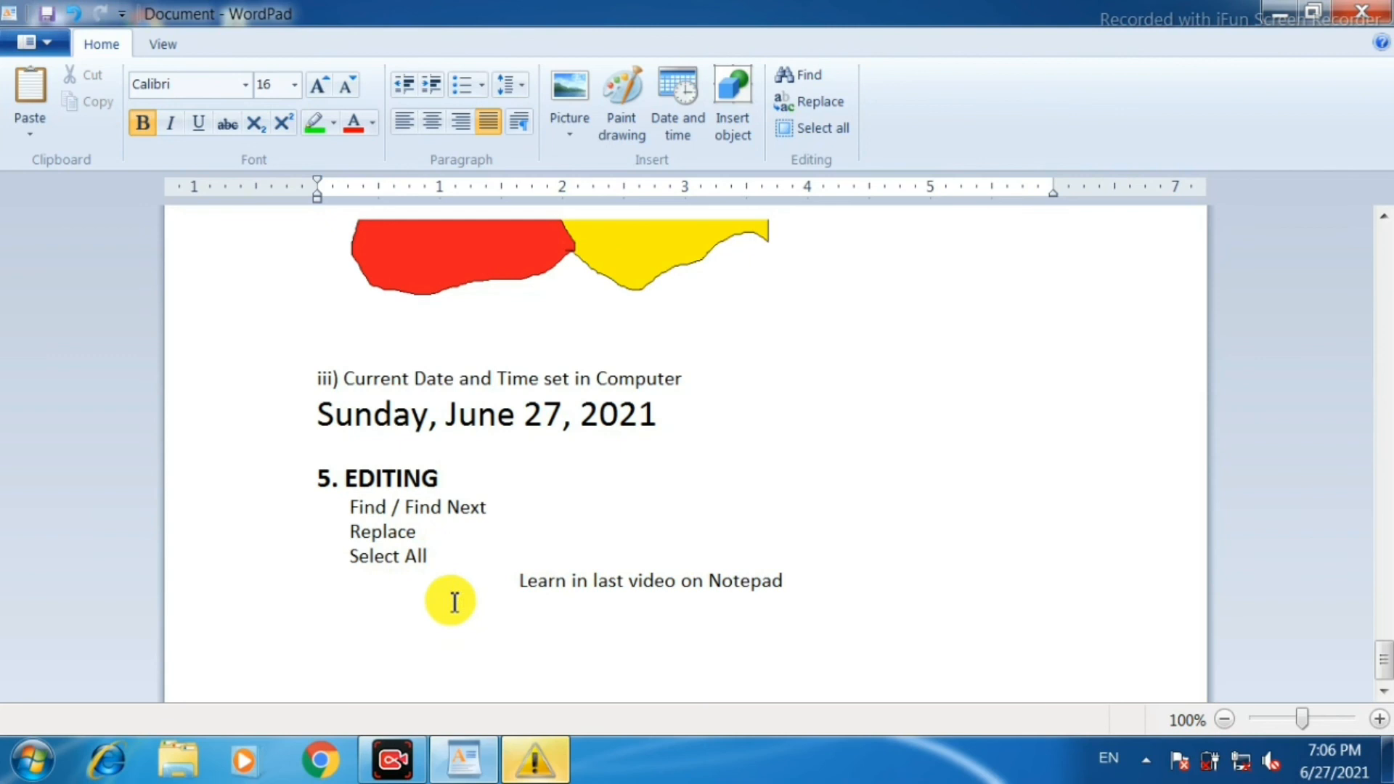
pyautogui.click(251, 594)
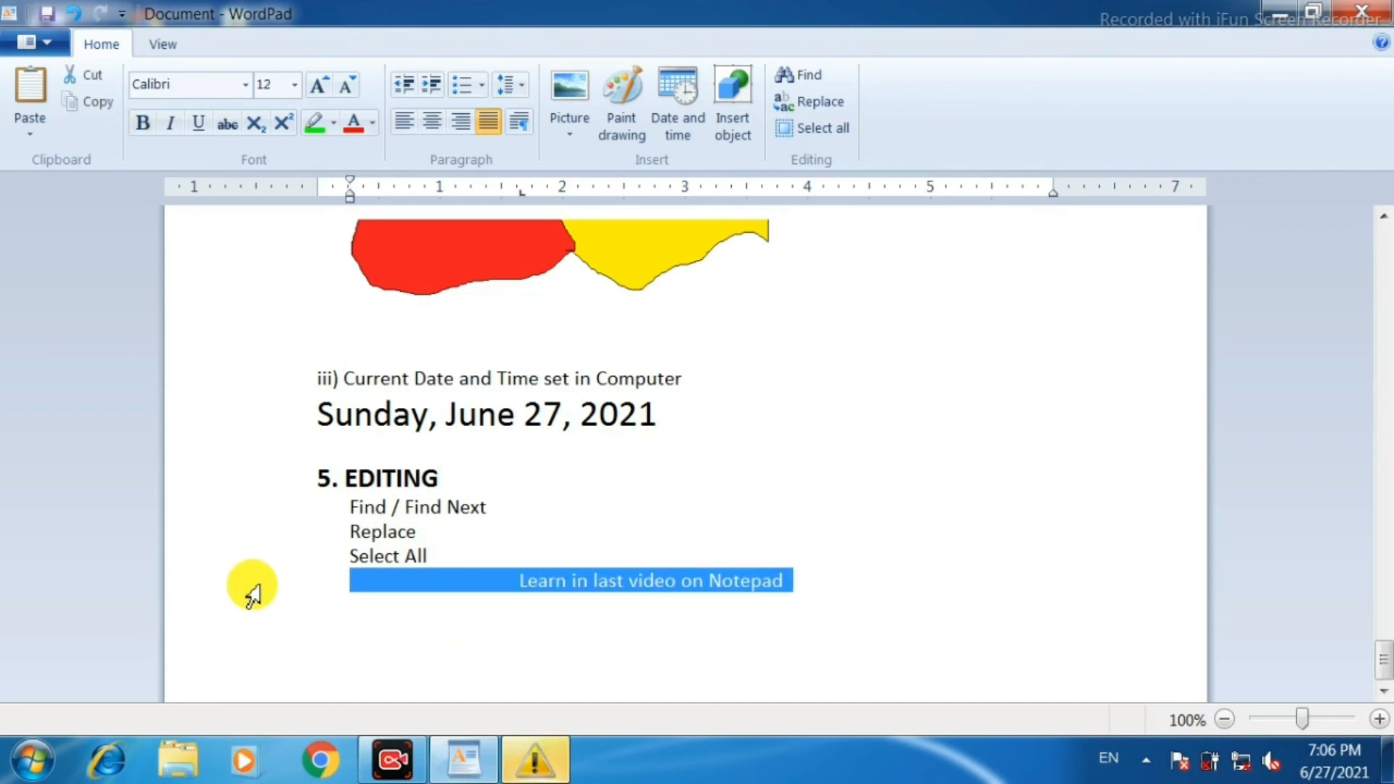
pyautogui.hotkey('ctrl', 'b')
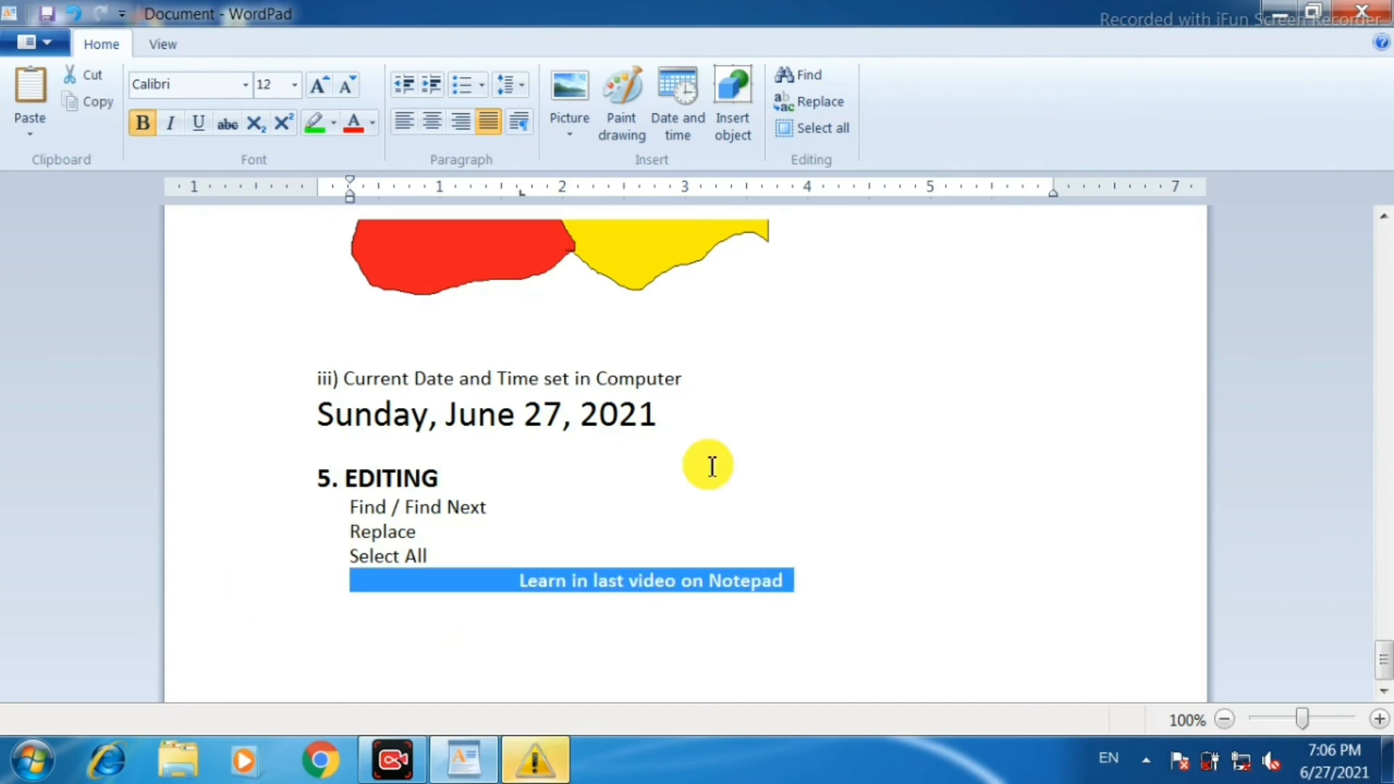
pyautogui.click(659, 414)
pyautogui.scroll(10, 734, 467)
pyautogui.scroll(20, 741, 470)
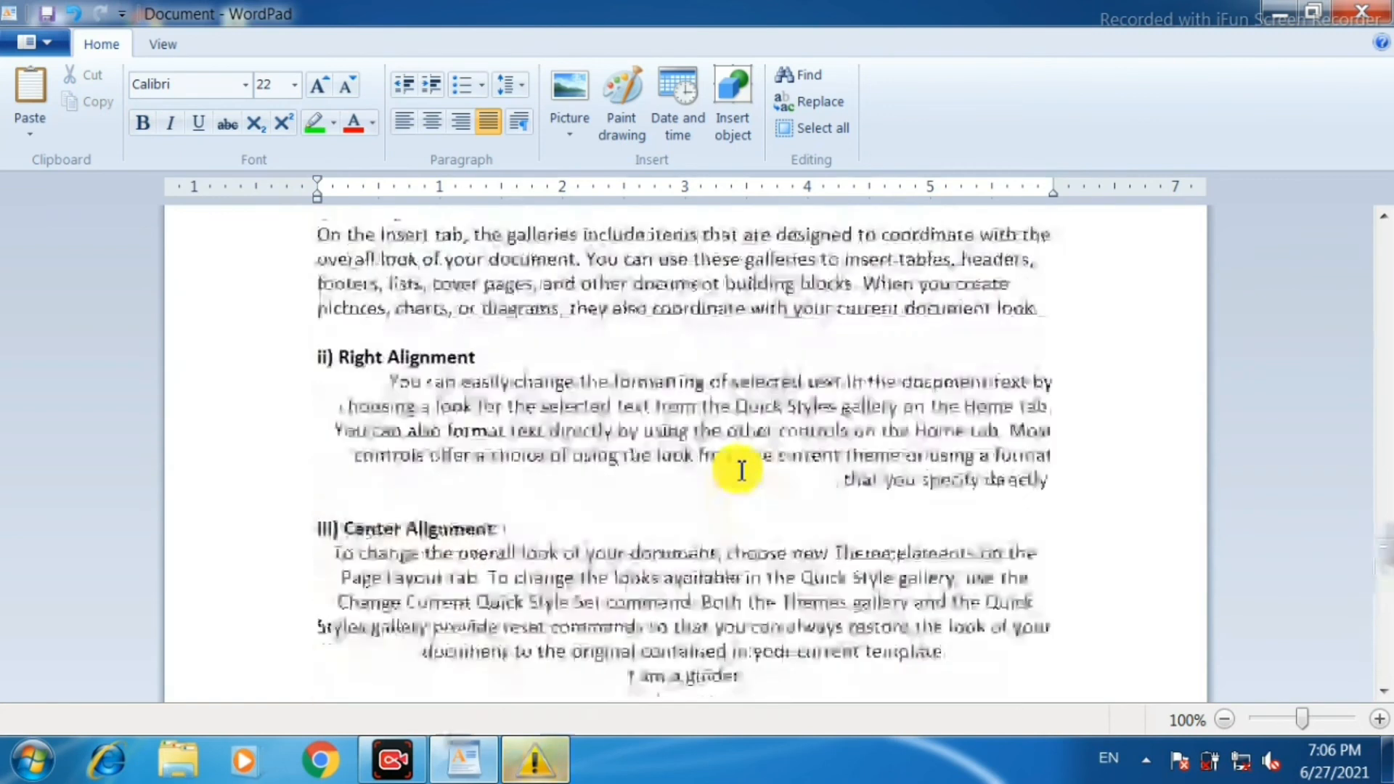
pyautogui.scroll(10, 741, 471)
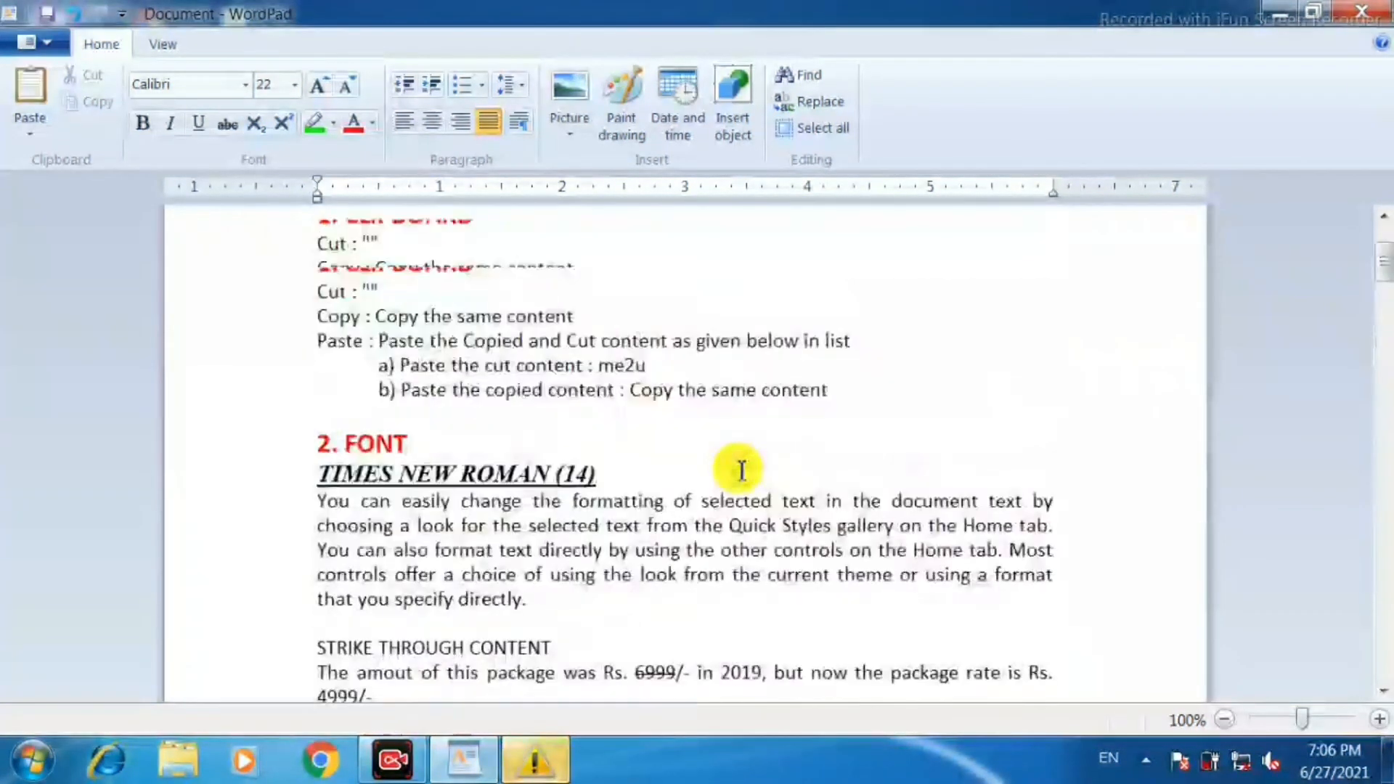